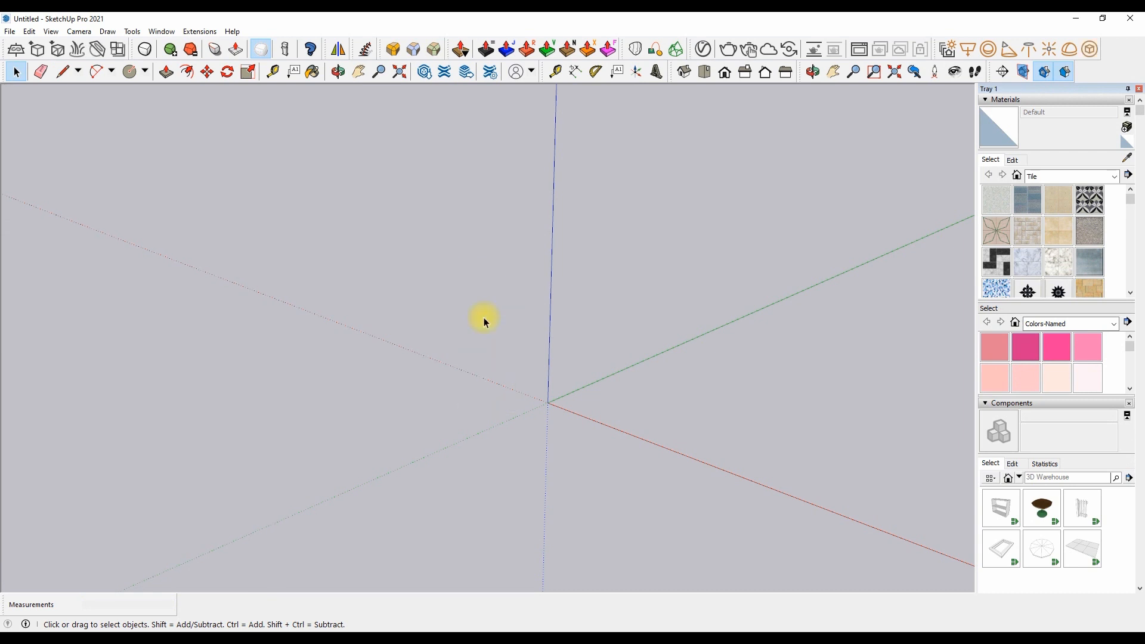
# Draw a 12' by 15' rectangular floor from the origin in top view and offset its outline outward for the walls.
pyautogui.click(704, 71)
pyautogui.click(63, 72)
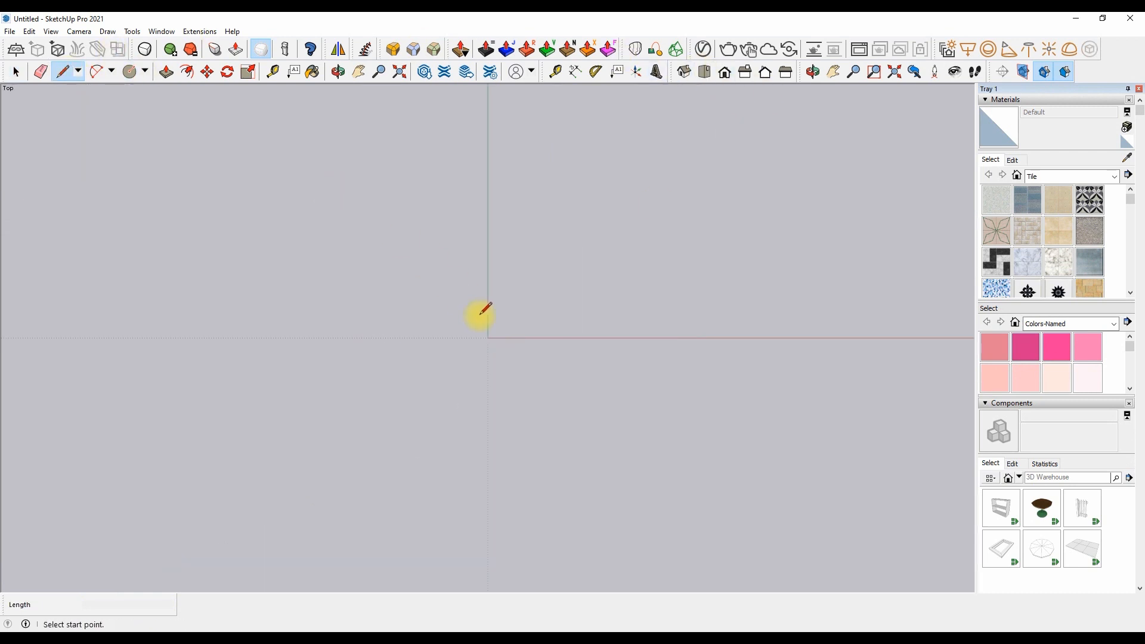
pyautogui.write("12'")
pyautogui.press('Return')
pyautogui.scroll(-3, 319, 368)
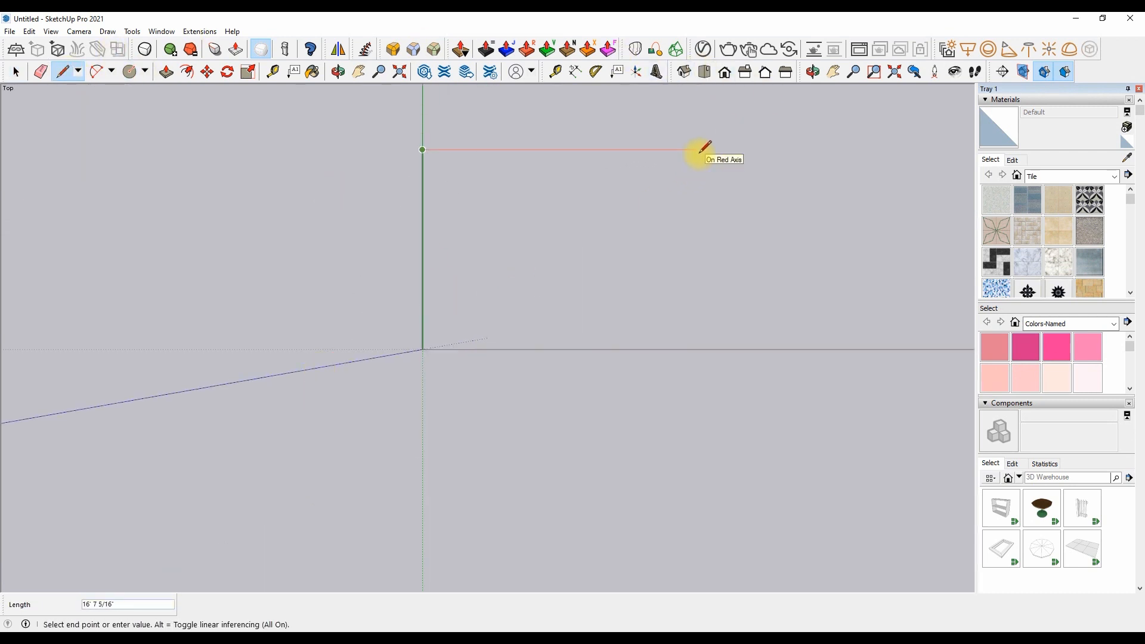
pyautogui.press('Return')
pyautogui.click(421, 349)
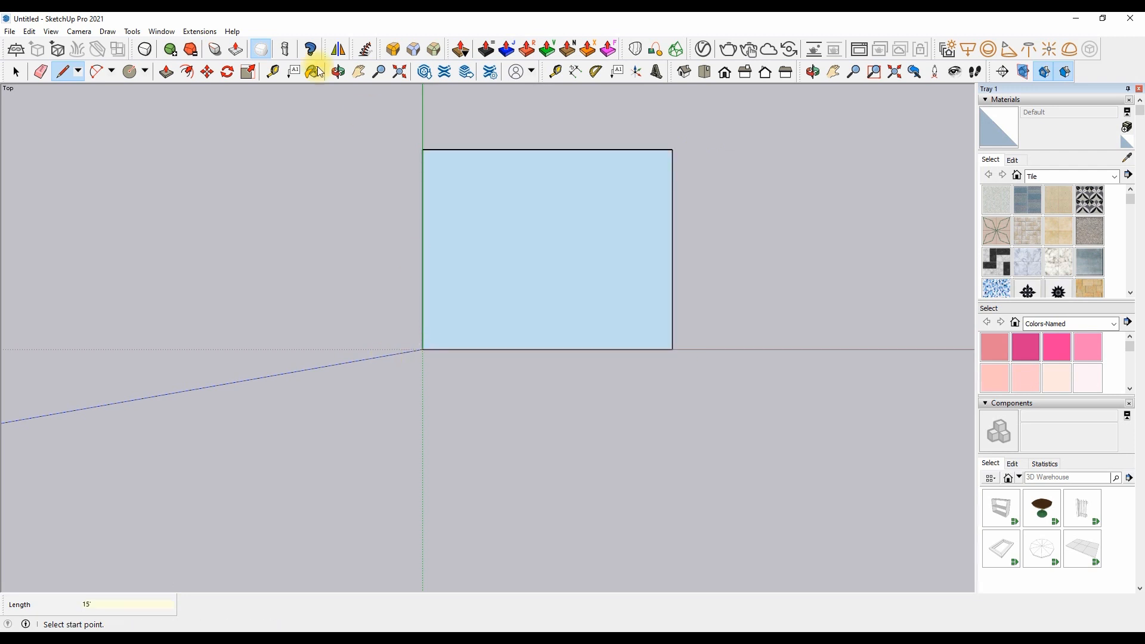
pyautogui.click(442, 159)
pyautogui.click(433, 138)
# Draw lines across the right wall and along its centre to mark out the door opening.
pyautogui.press('l')
pyautogui.scroll(5, 672, 249)
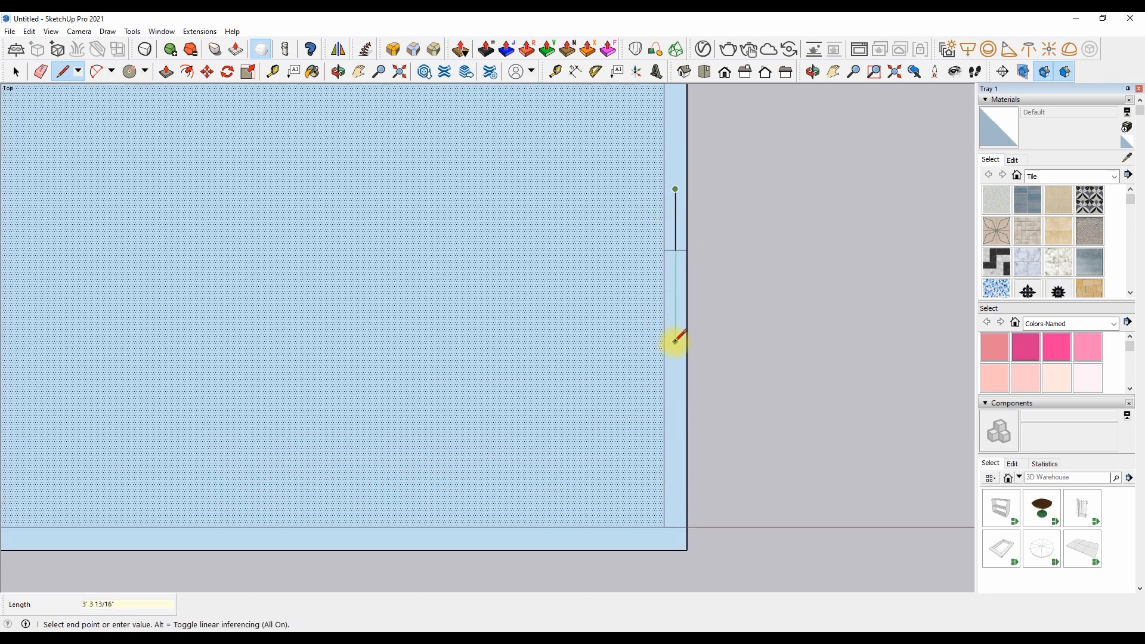
pyautogui.click(664, 190)
pyautogui.click(660, 190)
pyautogui.click(675, 190)
pyautogui.click(687, 190)
pyautogui.scroll(-5, 712, 234)
pyautogui.scroll(1, 671, 204)
pyautogui.scroll(1, 388, 116)
pyautogui.scroll(-1, 461, 206)
# Draw a line across the floor parallel to the left inner wall and 2' away from it.
pyautogui.click(400, 145)
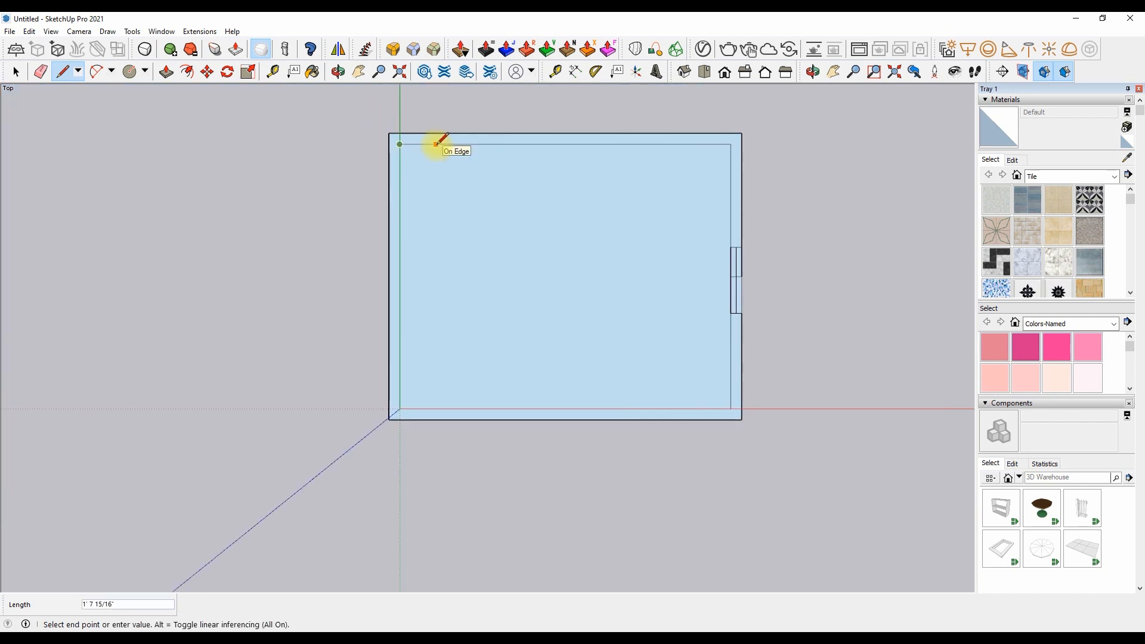
pyautogui.click(444, 144)
pyautogui.click(444, 408)
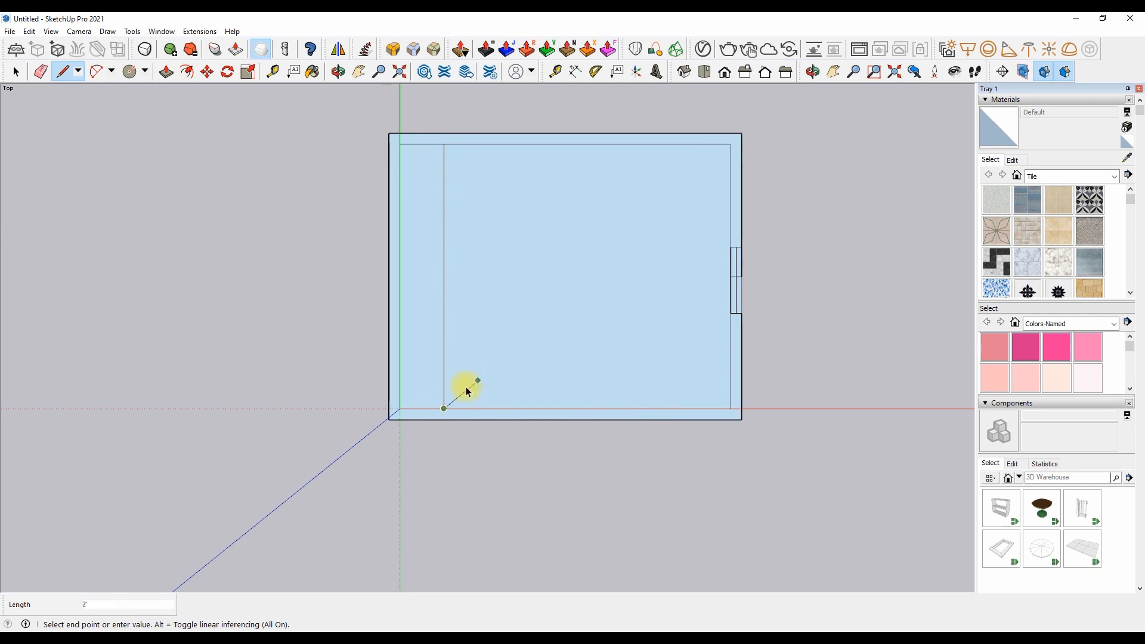
pyautogui.press('space')
# Add the door edge line nearer the front of the right wall and erase the surplus guide lines inside that wall.
pyautogui.press('l')
pyautogui.scroll(2, 737, 311)
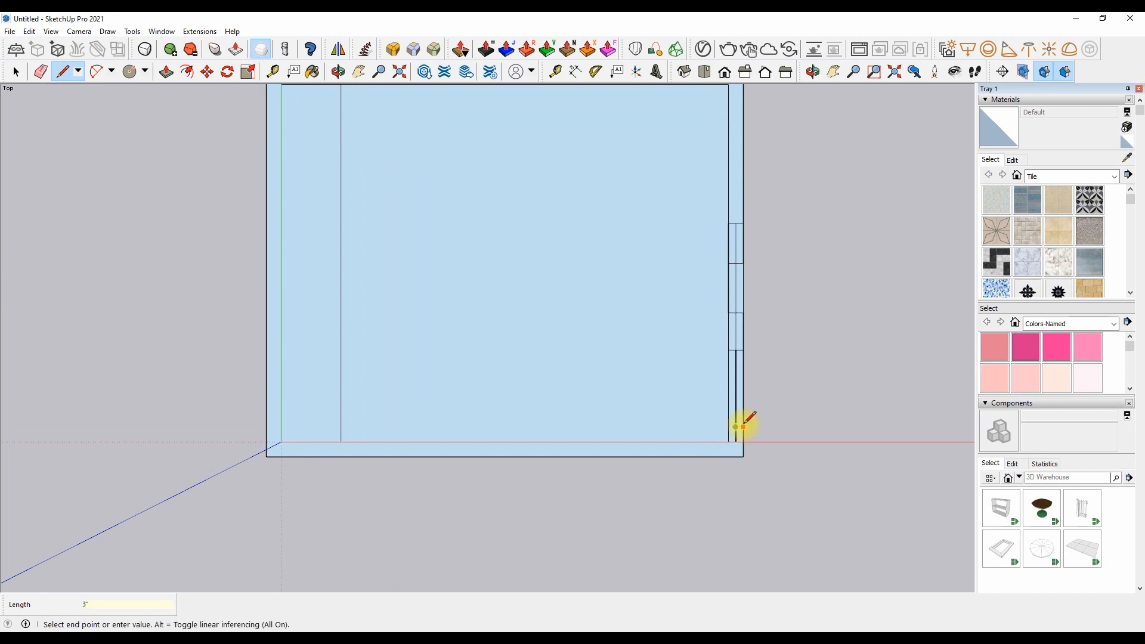
pyautogui.press('e')
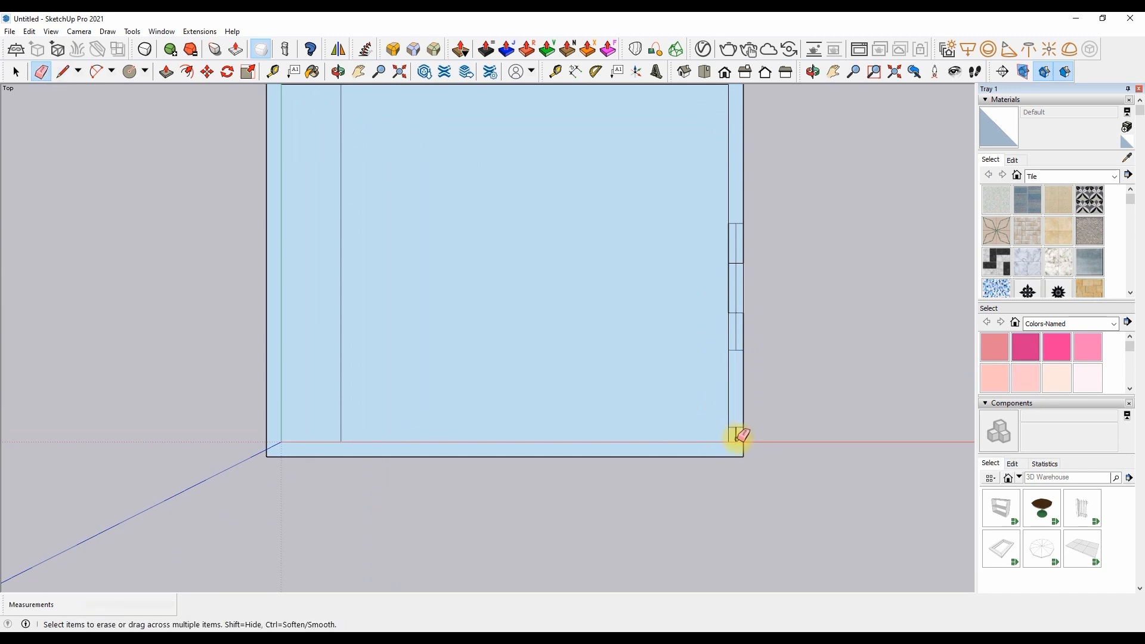
pyautogui.click(743, 290)
pyautogui.hotkey('ctrl', 'z')
pyautogui.click(735, 258)
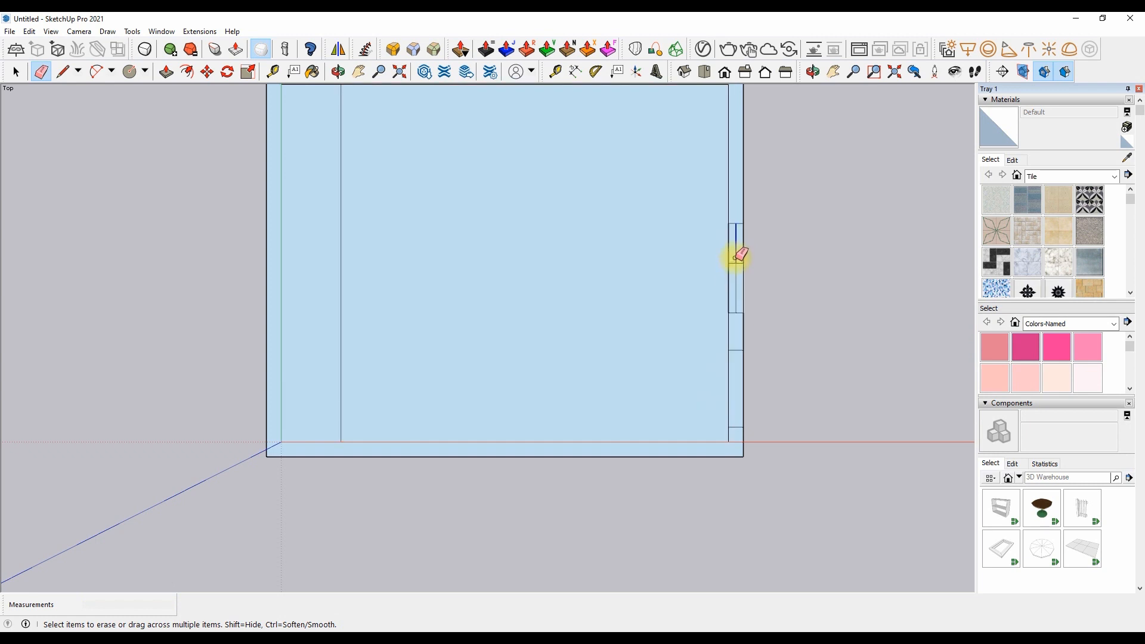
pyautogui.moveTo(735, 264); pyautogui.dragTo(736, 315)
pyautogui.press('l')
pyautogui.press('e')
pyautogui.click(737, 428)
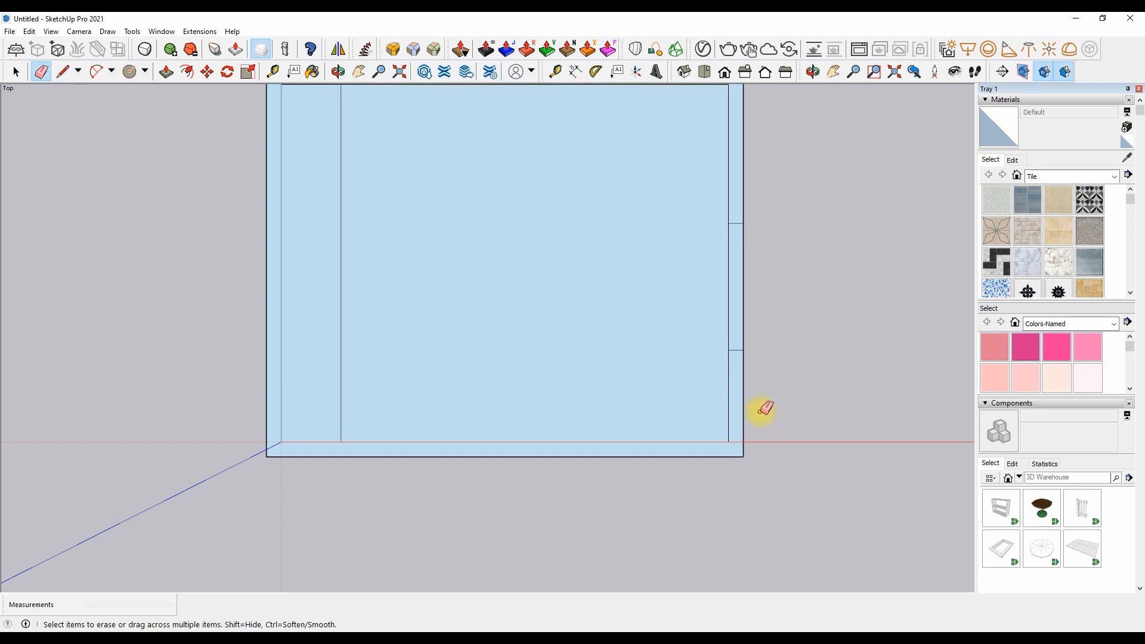
# Draw a 6" line from the inner front-right corner to the outer front edge to close off the side wall.
pyautogui.press('l')
pyautogui.click(728, 442)
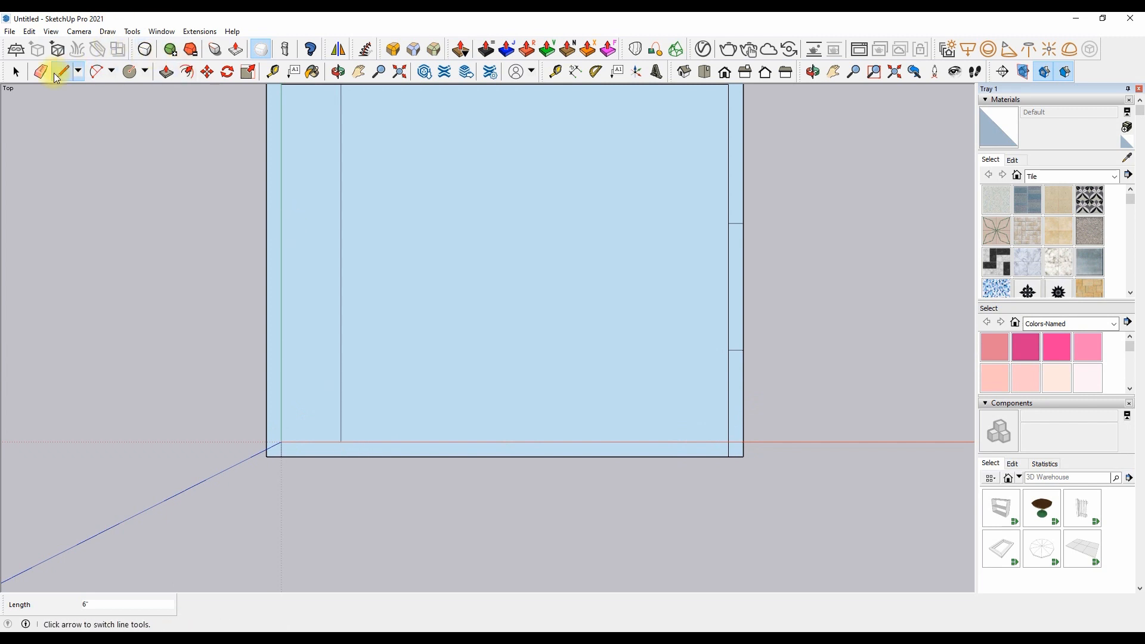
pyautogui.press('e')
# Extrude the continuous wall strip around the left, back and right sides 12' upward.
pyautogui.click(166, 72)
pyautogui.click(273, 146)
pyautogui.write("12'")
pyautogui.press('Return')
pyautogui.scroll(-3, 327, 155)
pyautogui.scroll(-5, 310, 115)
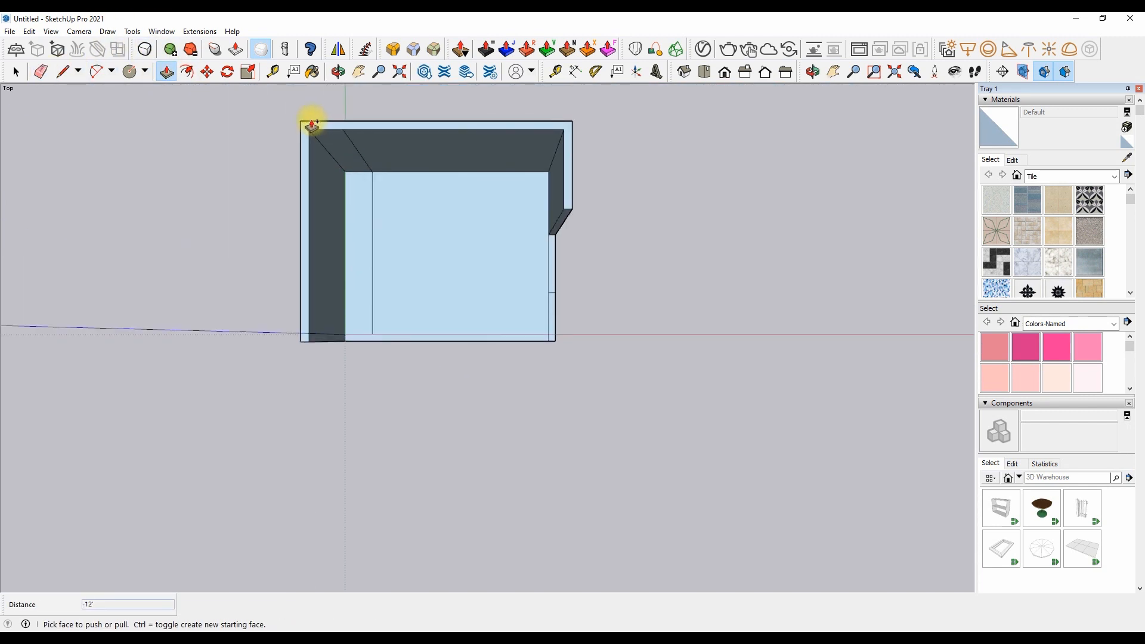
# Extrude the remaining right wall section in front of the door opening, bringing the walls to a height of 10'.
pyautogui.scroll(3, 310, 115)
pyautogui.click(645, 366)
pyautogui.click(690, 248)
pyautogui.click(338, 72)
pyautogui.moveTo(358, 107); pyautogui.dragTo(580, 158)
pyautogui.rightClick(579, 158)
pyautogui.click(603, 167)
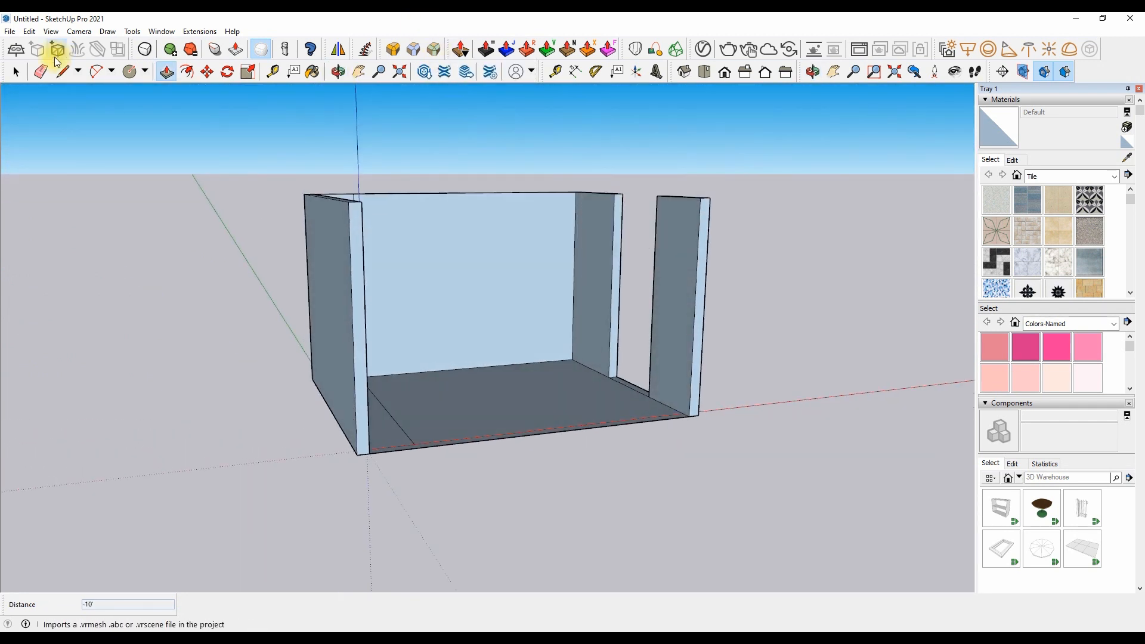
# Draw a line for the door head on the opening's side face and extrude the part above it 4' 3" across the opening.
pyautogui.click(62, 71)
pyautogui.scroll(4, 507, 192)
pyautogui.click(692, 193)
pyautogui.press('Return')
pyautogui.click(700, 252)
pyautogui.press('p')
pyautogui.click(696, 239)
pyautogui.click(769, 261)
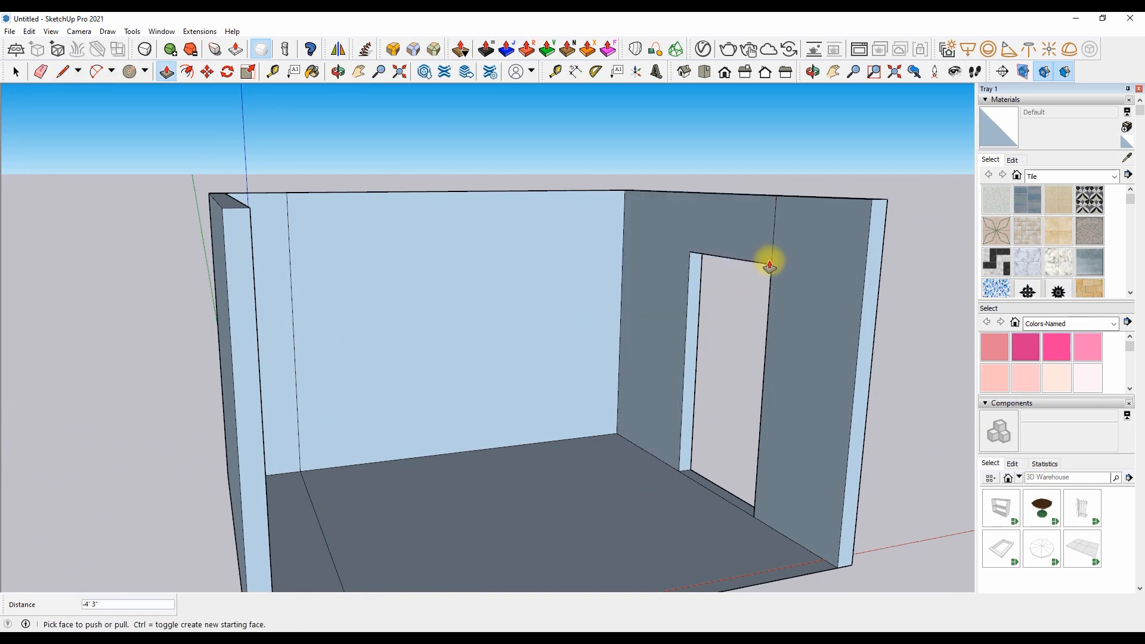
# Extrude the 2' floor strip beside the left wall 10' up to the top of the walls.
pyautogui.click(719, 78)
pyautogui.scroll(3, 368, 199)
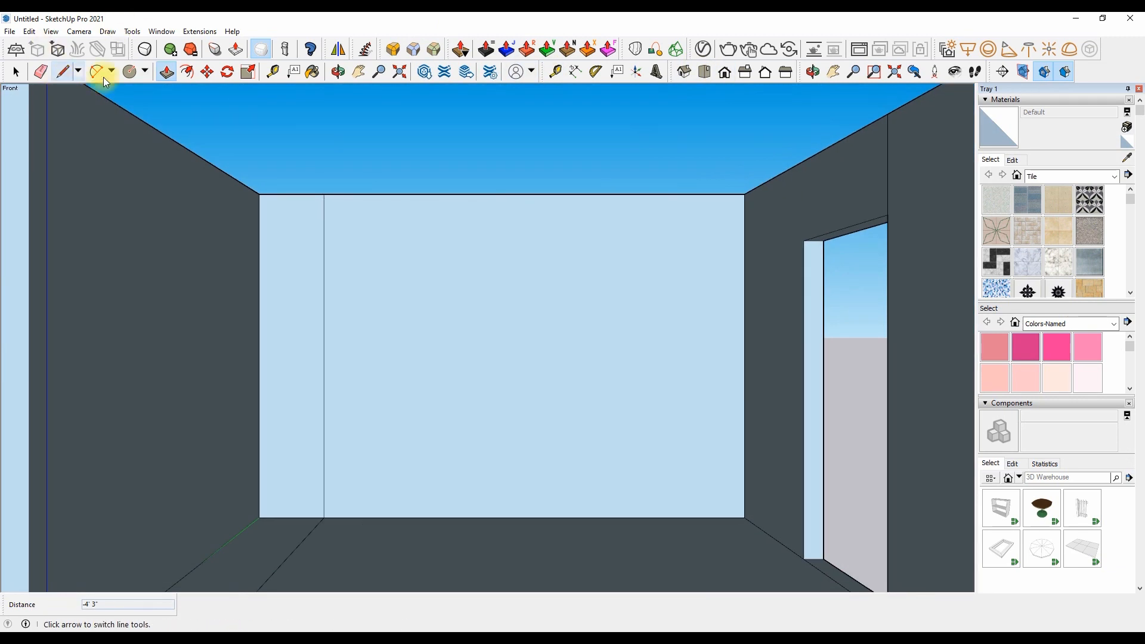
pyautogui.click(281, 503)
pyautogui.click(359, 197)
pyautogui.scroll(-1, 359, 198)
pyautogui.scroll(1, 475, 339)
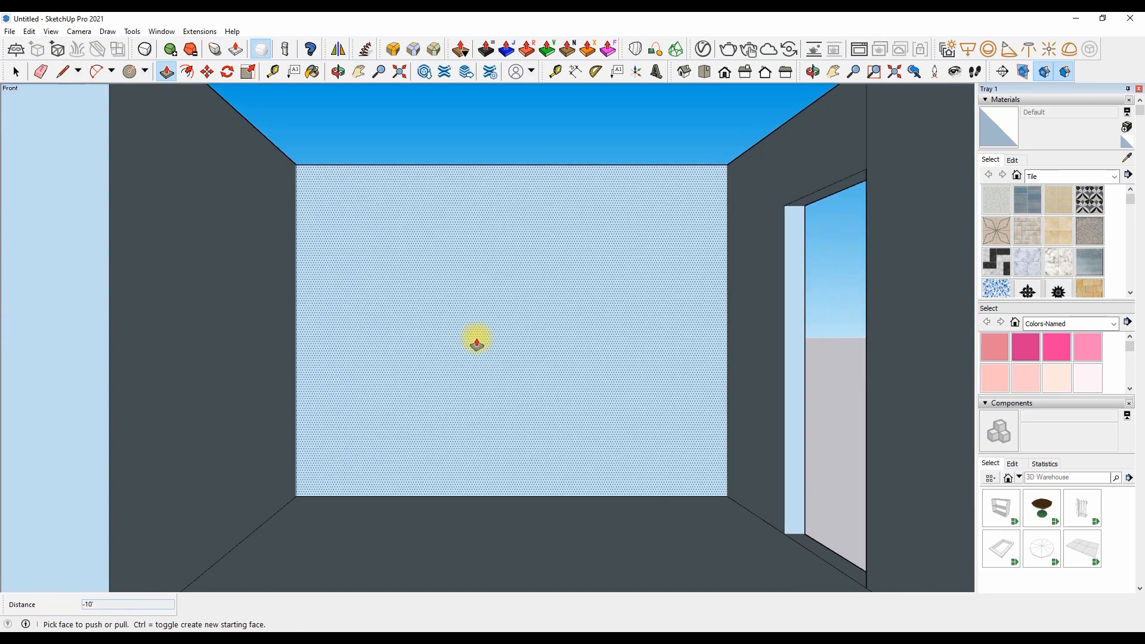
pyautogui.click(63, 71)
pyautogui.click(511, 495)
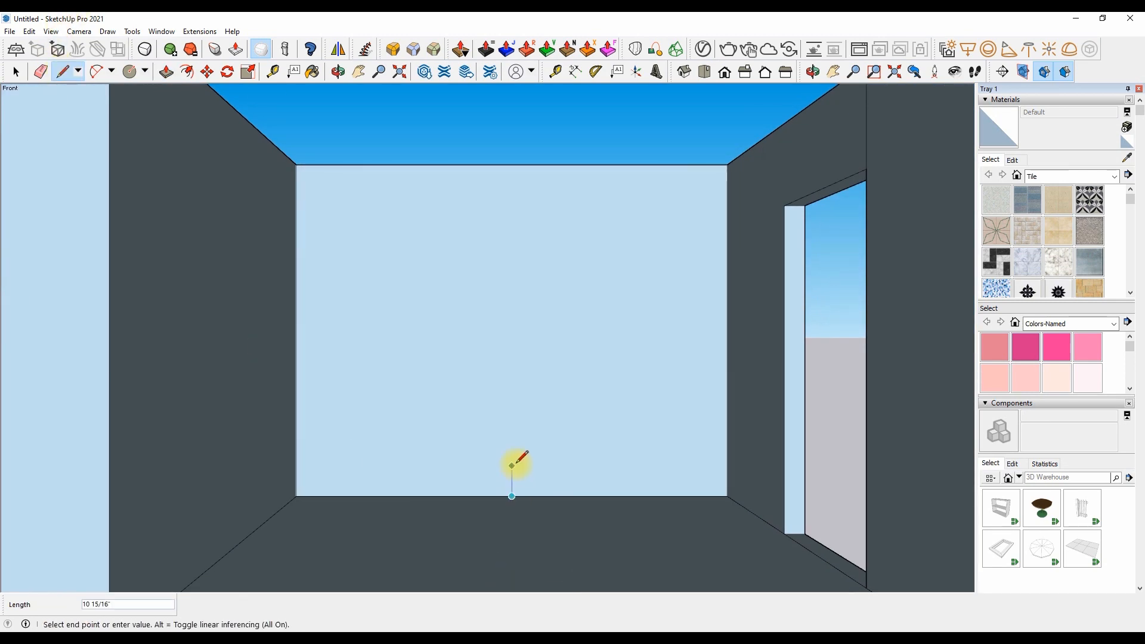
pyautogui.press('space')
# Copy the back wall's left edge 48" to the right, and copy the new line once more farther right.
pyautogui.press('m')
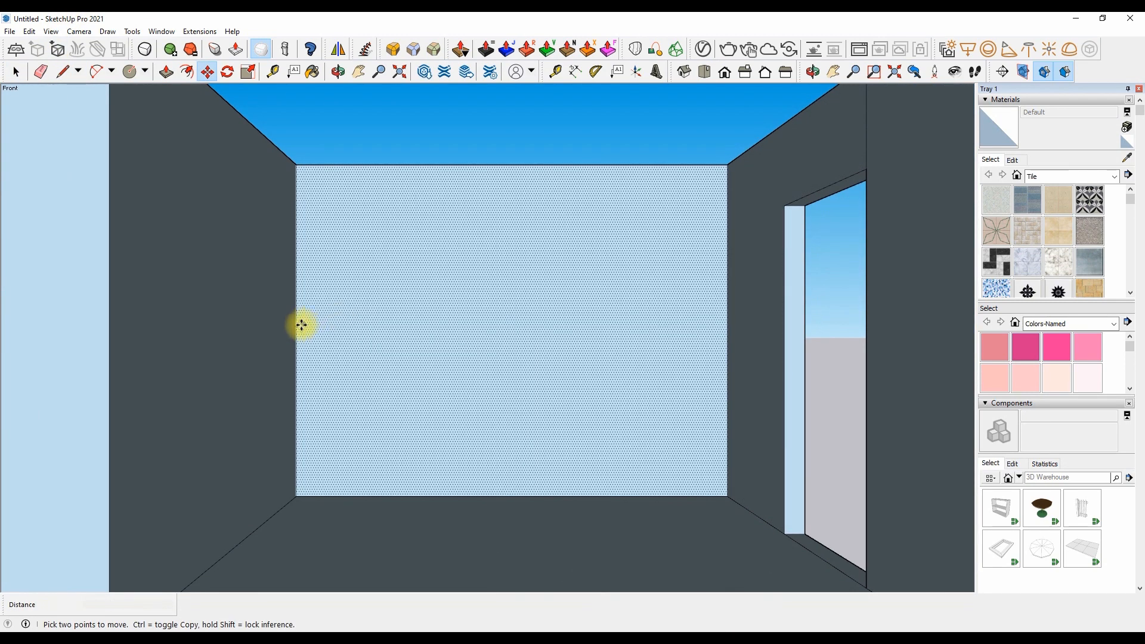
pyautogui.click(295, 331)
pyautogui.press('ctrl')
pyautogui.click(429, 331)
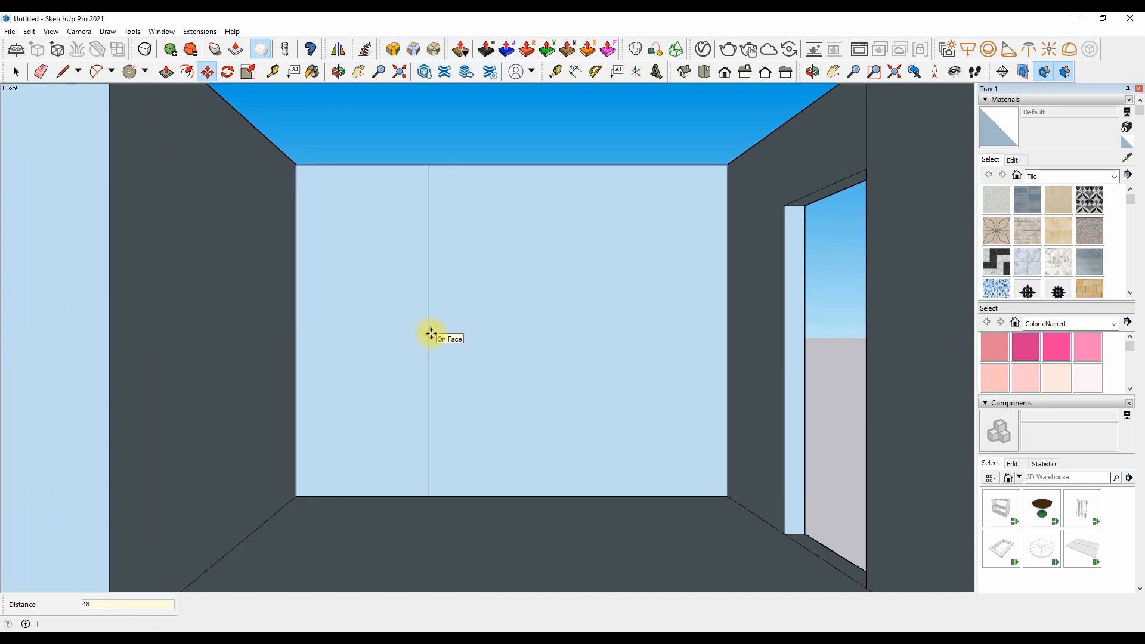
pyautogui.click(429, 330)
pyautogui.press('ctrl')
pyautogui.press('Return')
# Try to copy the second vertical line 2' to the right and undo the copy.
pyautogui.click(465, 329)
pyautogui.press('ctrl')
pyautogui.write("2'")
pyautogui.press('Return')
pyautogui.hotkey('ctrl', 'z')
# Copy the second vertical line on the back wall 30" to the right.
pyautogui.click(462, 338)
pyautogui.press('ctrl')
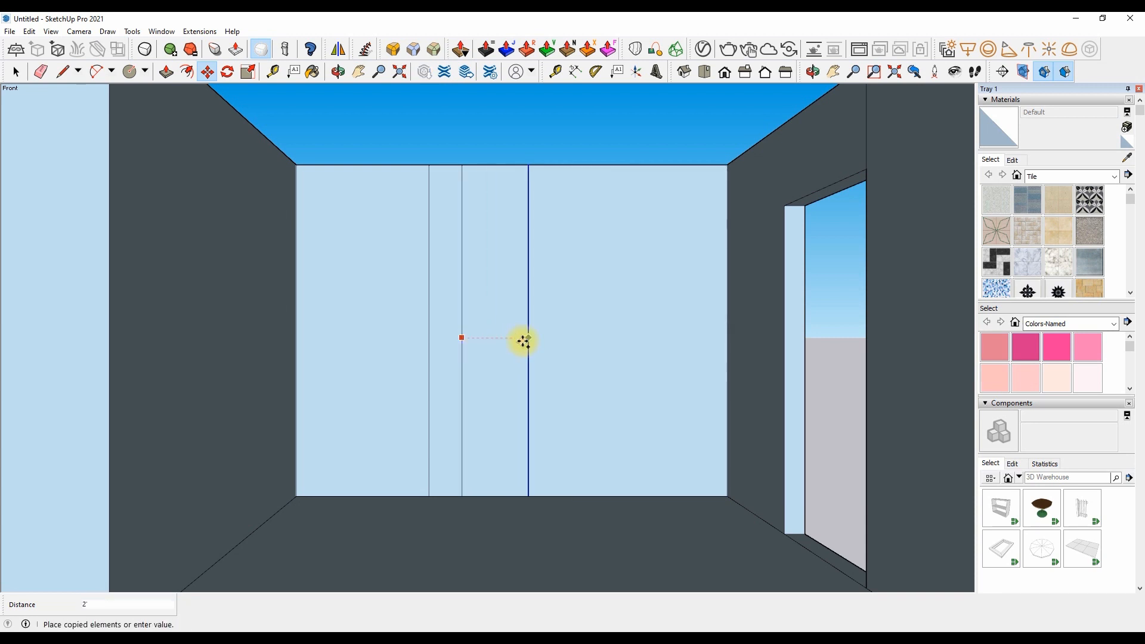
pyautogui.write('30')
pyautogui.press('Return')
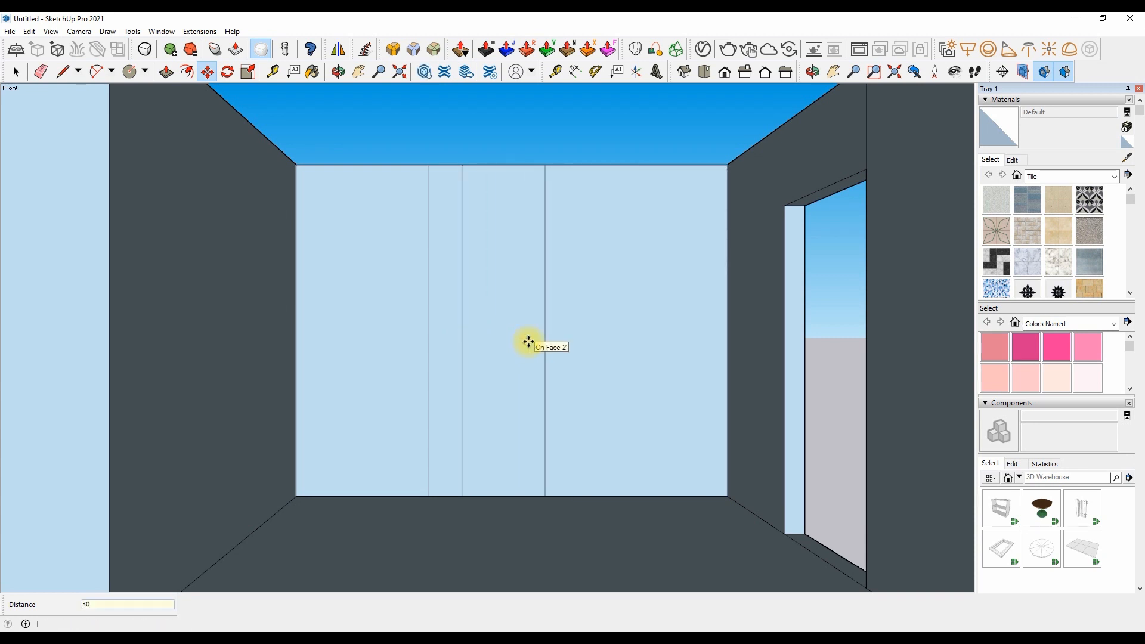
pyautogui.press('e')
pyautogui.scroll(1, 549, 335)
pyautogui.press('m')
pyautogui.click(444, 350)
pyautogui.press('ctrl')
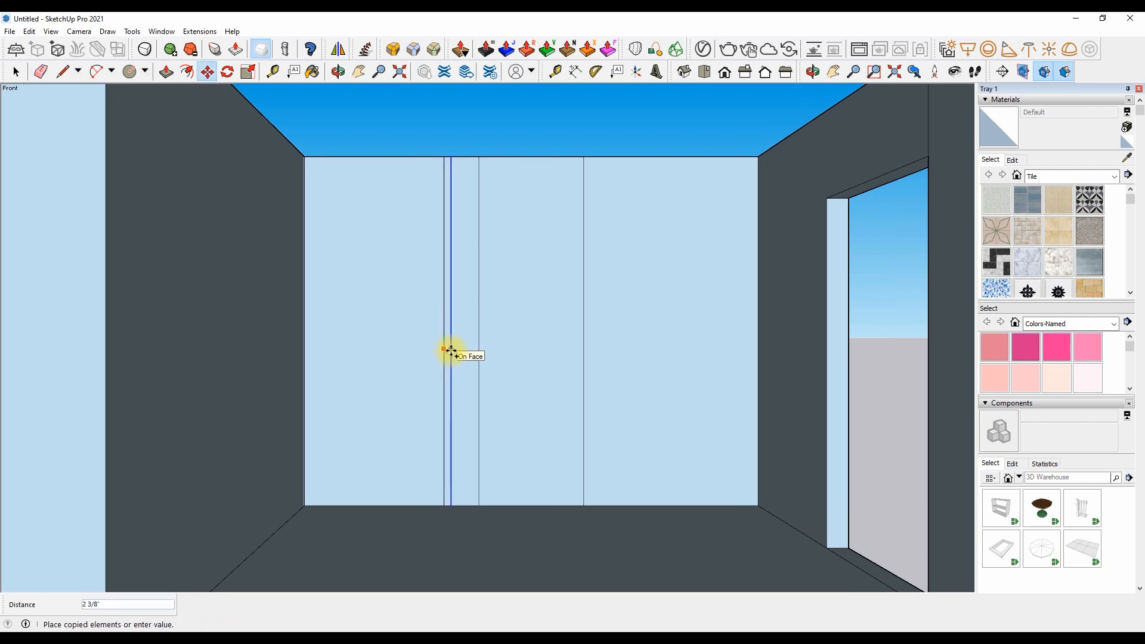
pyautogui.press('Escape')
# Copy each of the three vertical lines on the back wall 1" sideways to make narrow double lines.
pyautogui.click(445, 349)
pyautogui.press('ctrl')
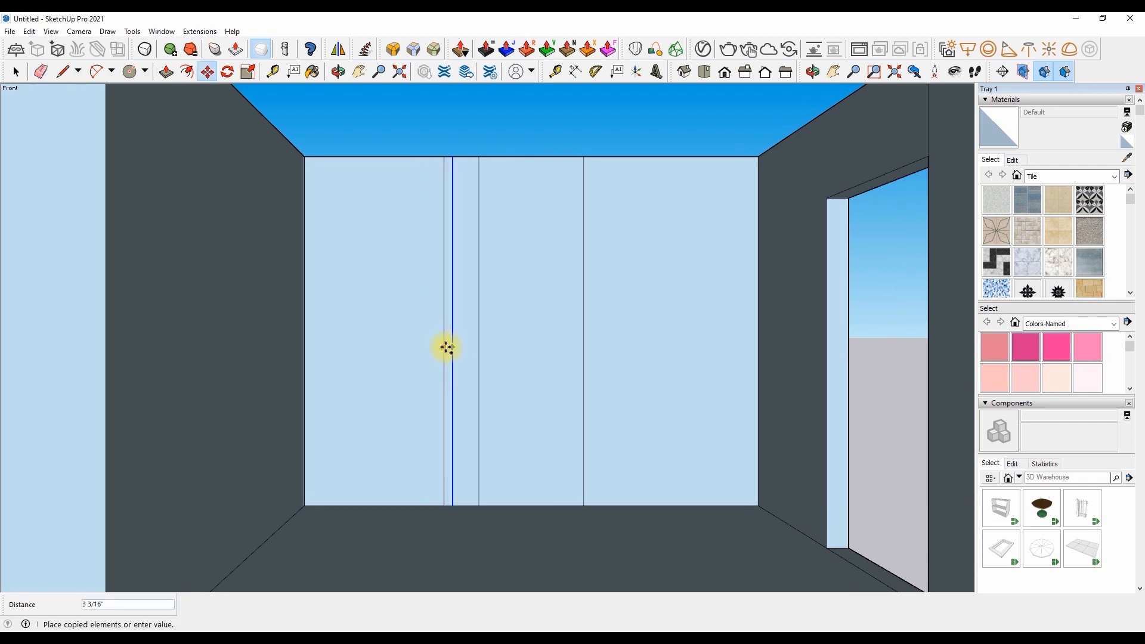
pyautogui.write('1')
pyautogui.press('Return')
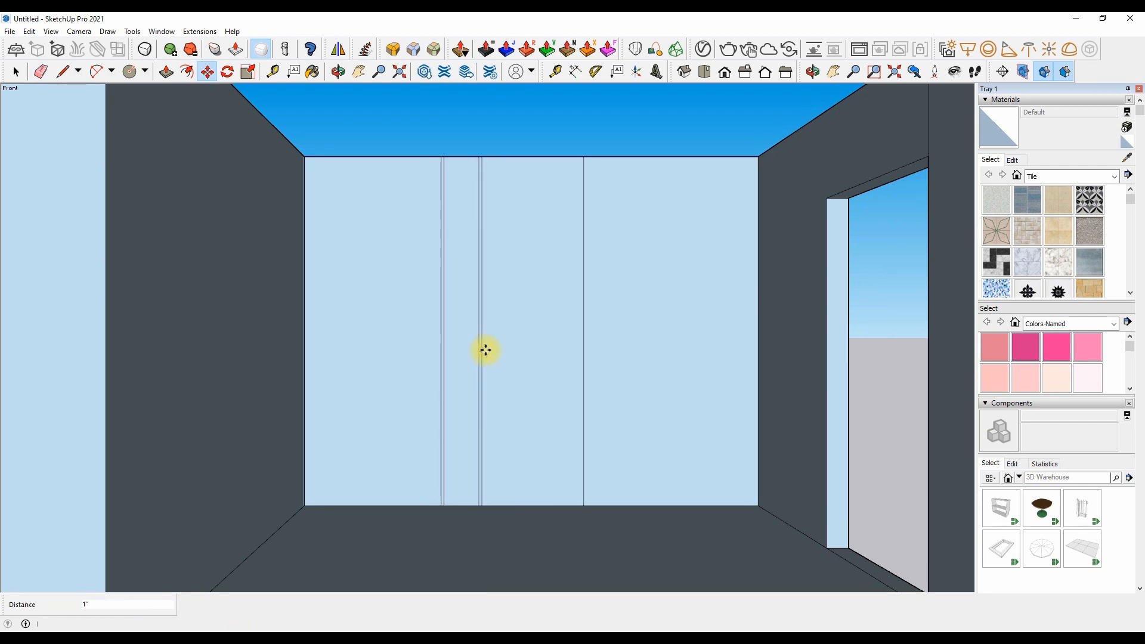
pyautogui.click(583, 365)
pyautogui.press('ctrl')
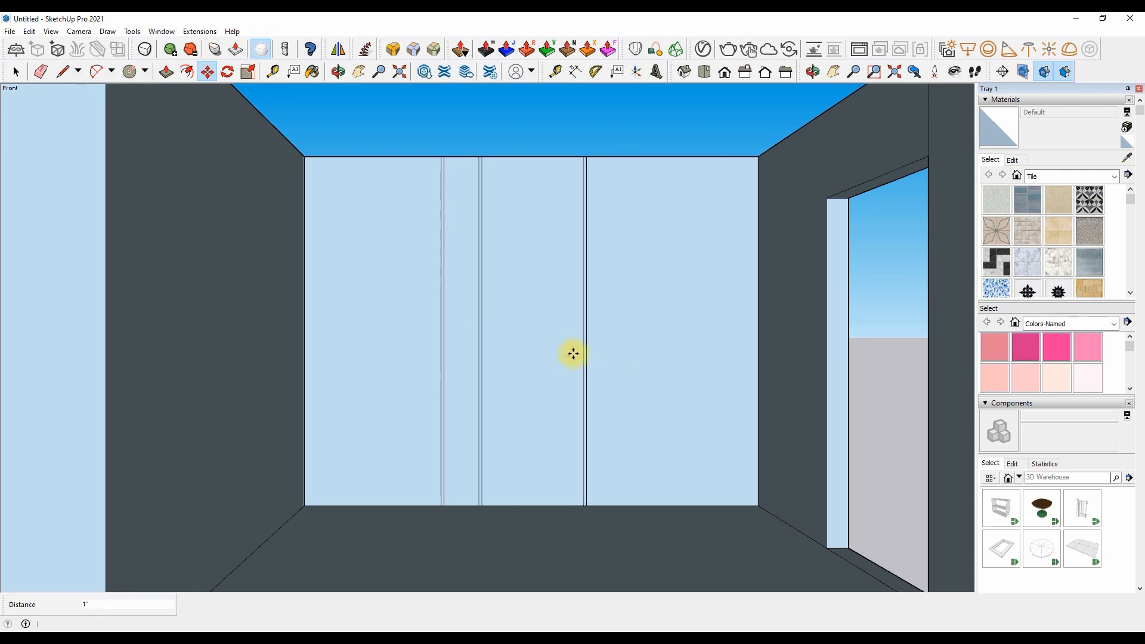
# Push the front section of the block along the left wall back, keeping the wardrobe volume next to the back wall.
pyautogui.click(62, 72)
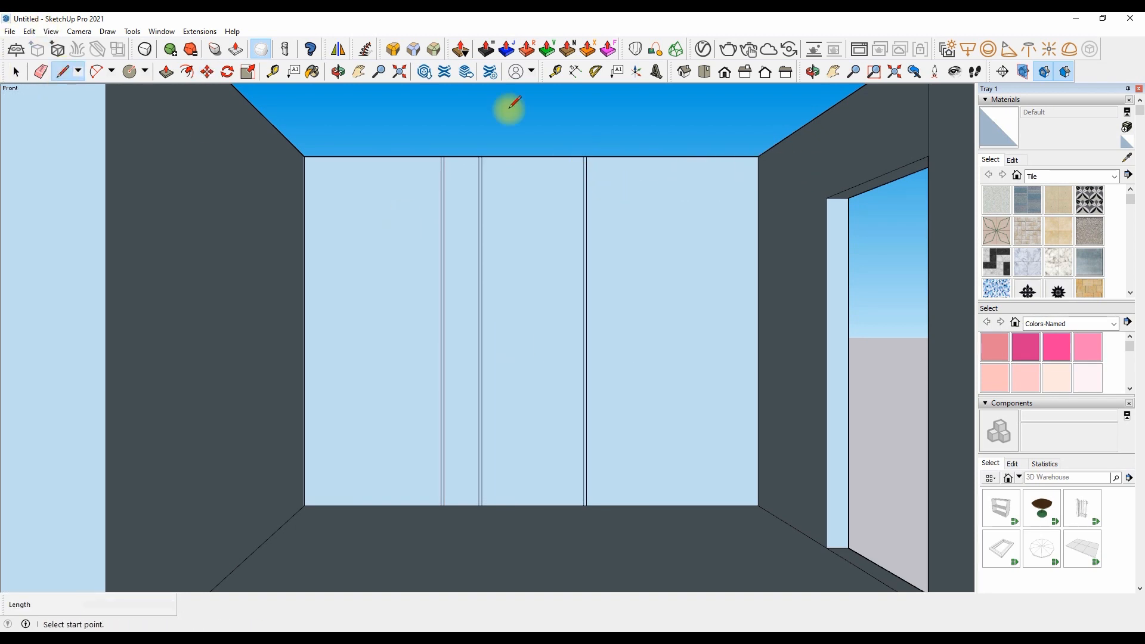
pyautogui.click(338, 72)
pyautogui.moveTo(477, 188); pyautogui.dragTo(383, 205)
pyautogui.scroll(-4, 356, 240)
pyautogui.scroll(4, 383, 205)
pyautogui.press('p')
pyautogui.click(370, 266)
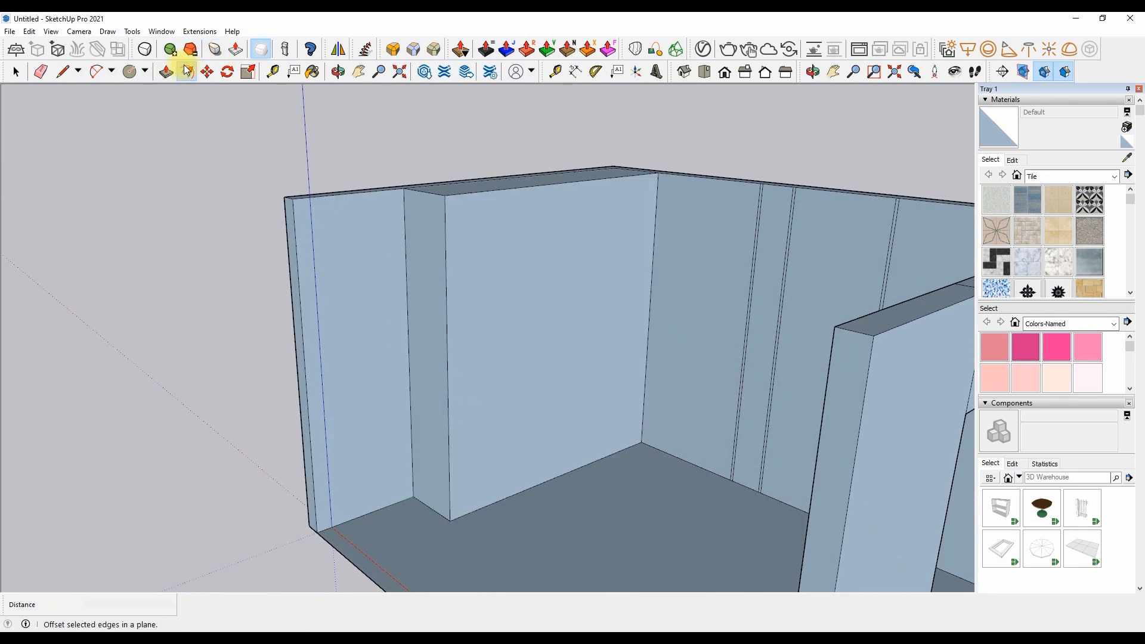
pyautogui.click(206, 71)
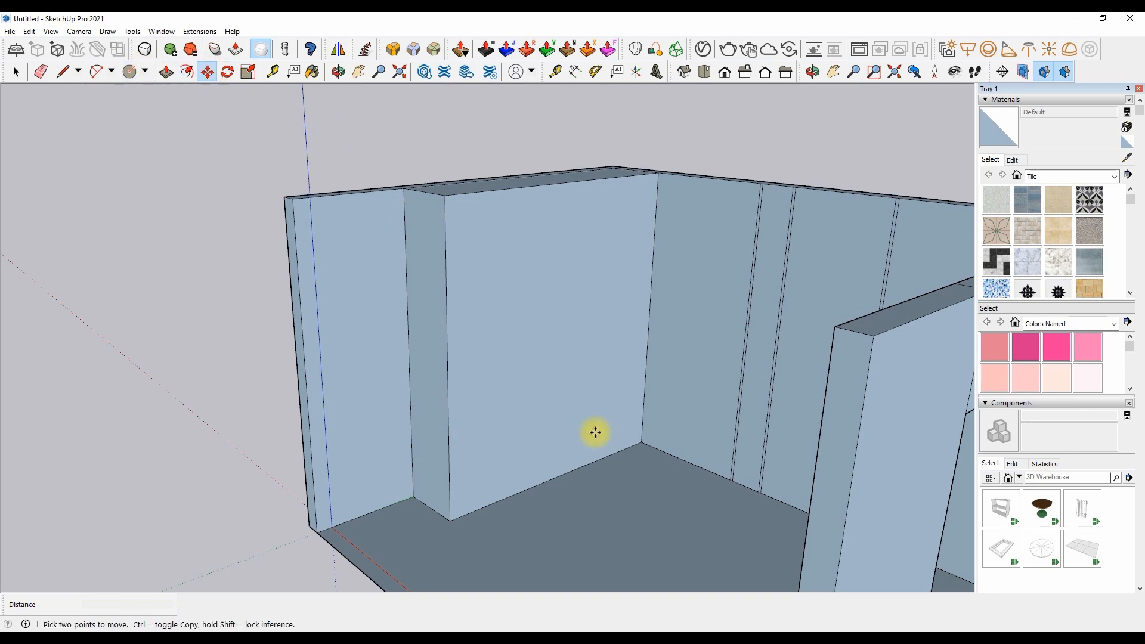
pyautogui.click(577, 470)
pyautogui.press('ctrl')
# Offset the outline of the wardrobe block's front face 1" inward.
pyautogui.click(189, 72)
pyautogui.click(473, 197)
pyautogui.press('Return')
pyautogui.hotkey('ctrl', 'z')
pyautogui.click(466, 202)
pyautogui.write('1')
pyautogui.press('Return')
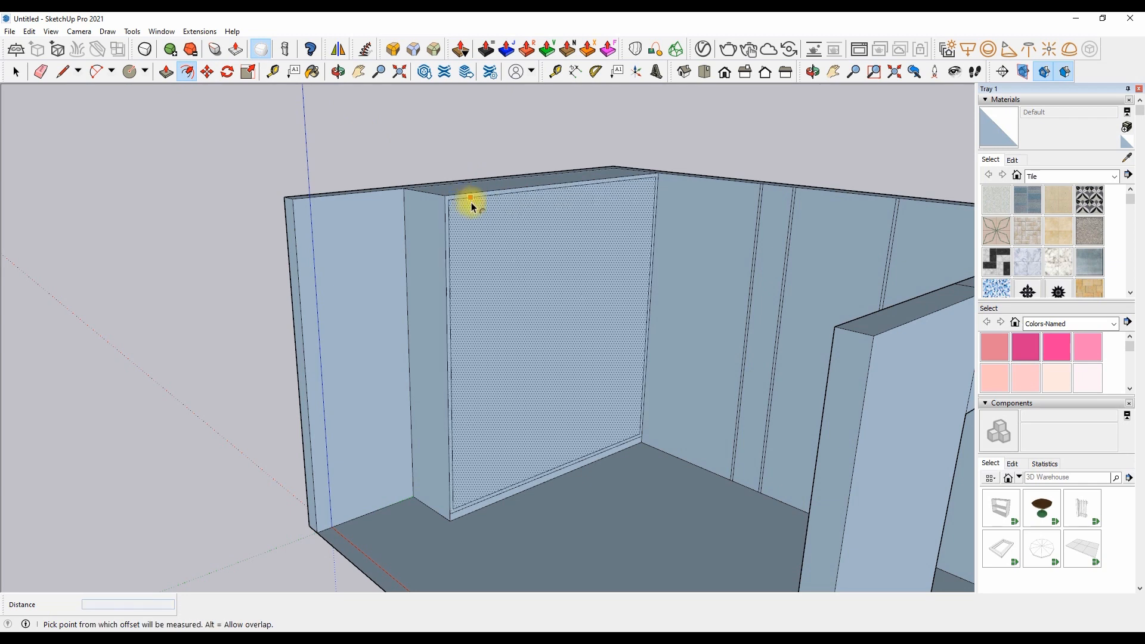
# Draw a horizontal line across the middle of the wardrobe's inner front face and divide it into 4 segments.
pyautogui.press('space')
pyautogui.click(204, 75)
pyautogui.click(63, 73)
pyautogui.click(452, 363)
pyautogui.click(646, 311)
pyautogui.press('space')
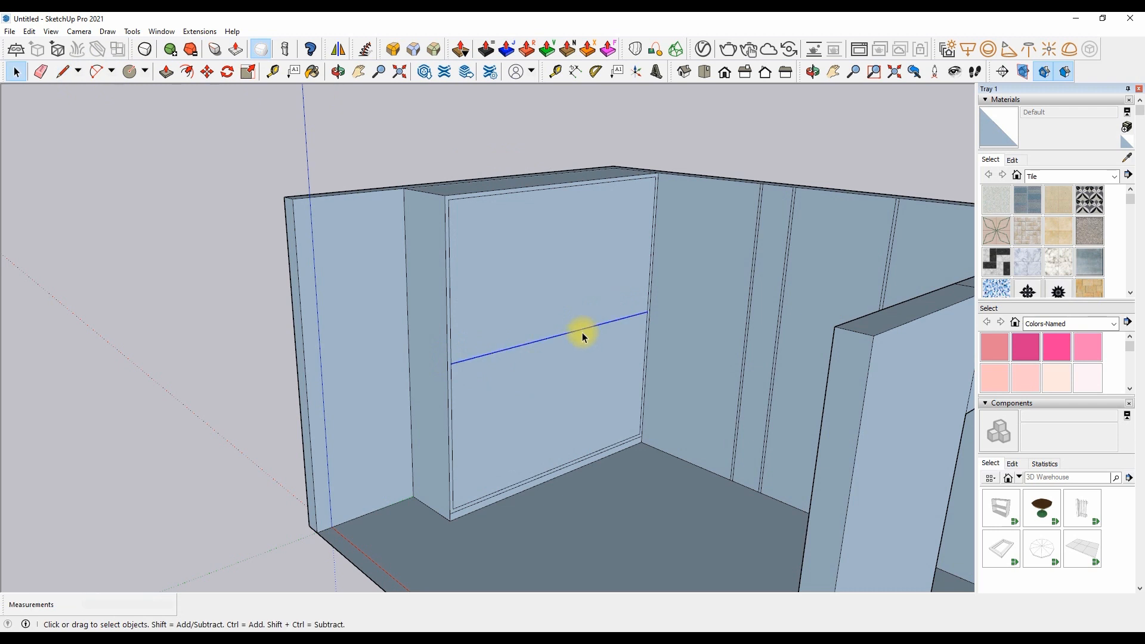
pyautogui.rightClick(566, 336)
pyautogui.click(603, 396)
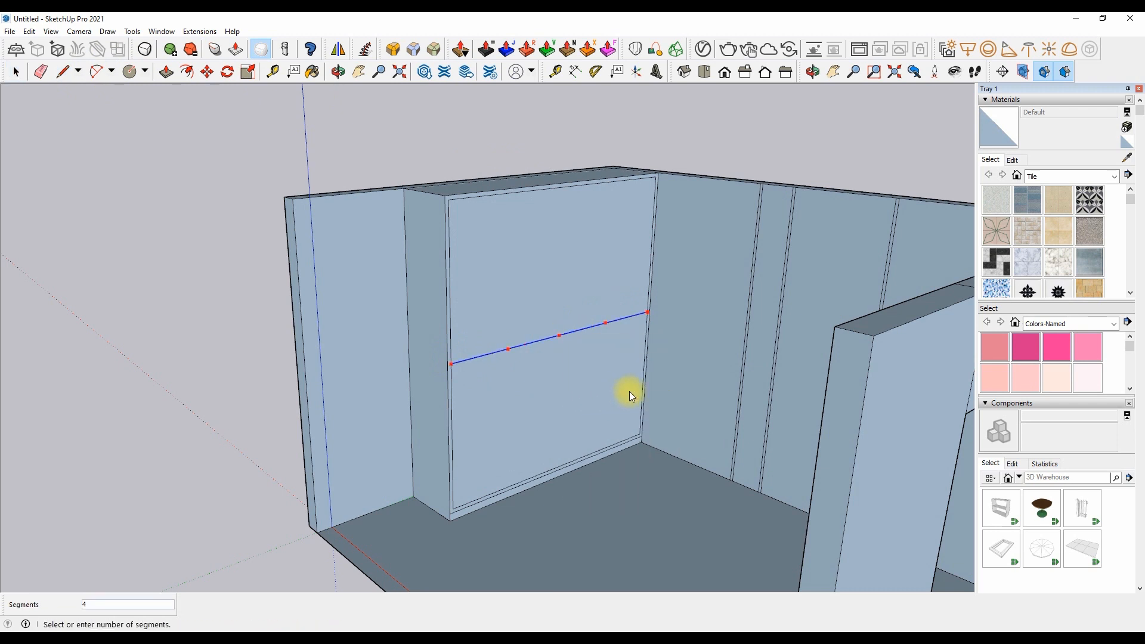
pyautogui.click(628, 391)
# Draw full-height vertical lines through the three division points to split the wardrobe front into four door panels.
pyautogui.press('l')
pyautogui.click(605, 322)
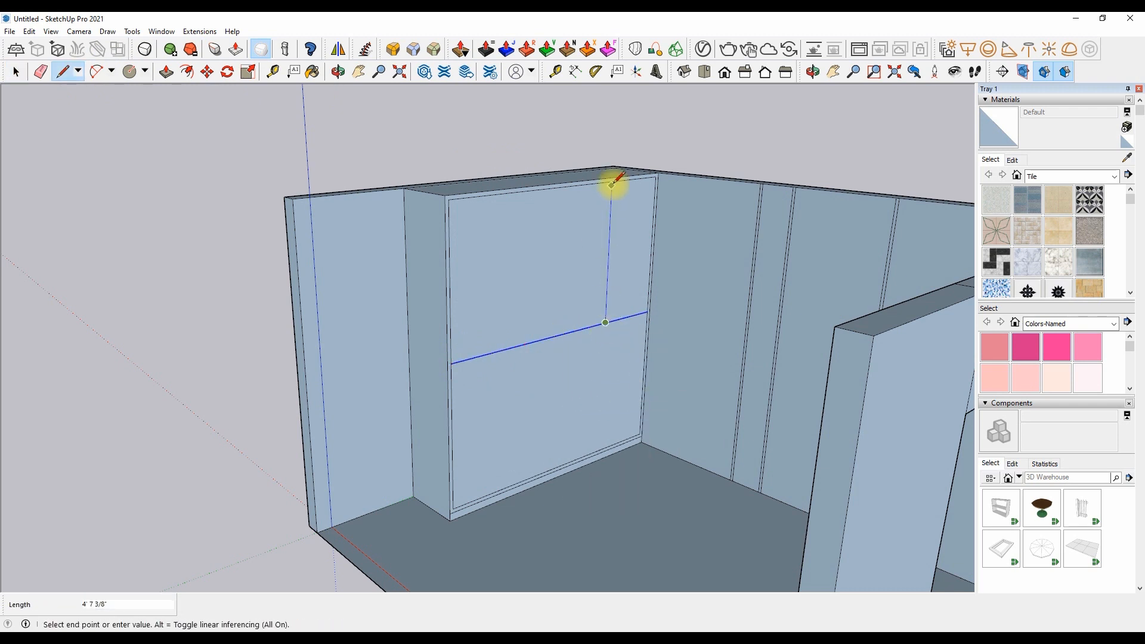
pyautogui.click(599, 448)
pyautogui.click(559, 335)
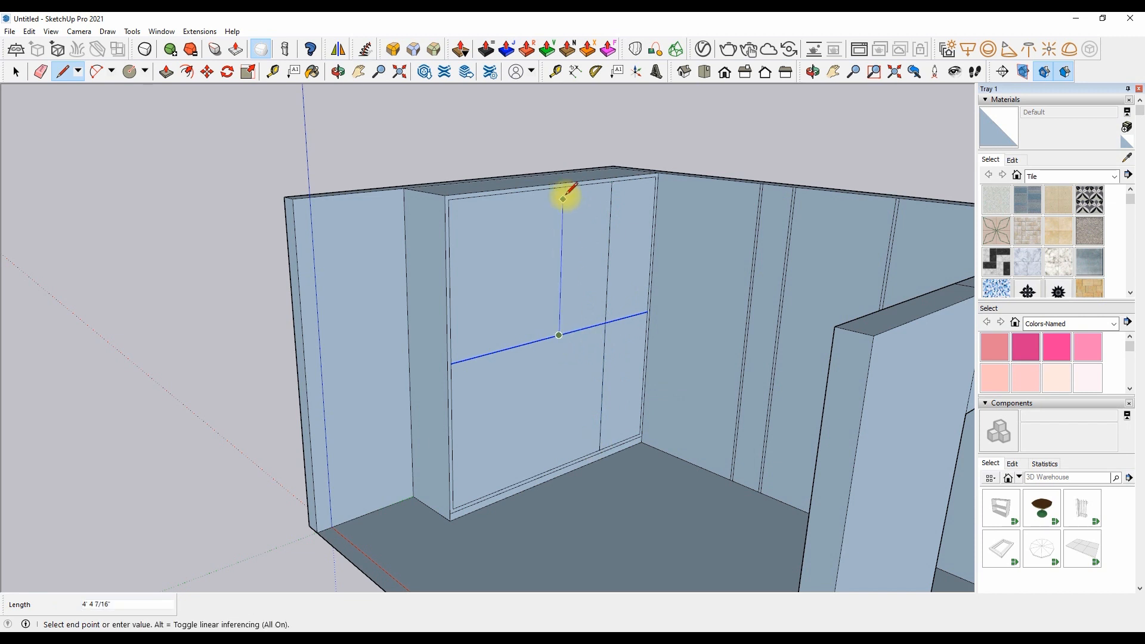
pyautogui.click(563, 186)
pyautogui.click(557, 467)
pyautogui.click(507, 348)
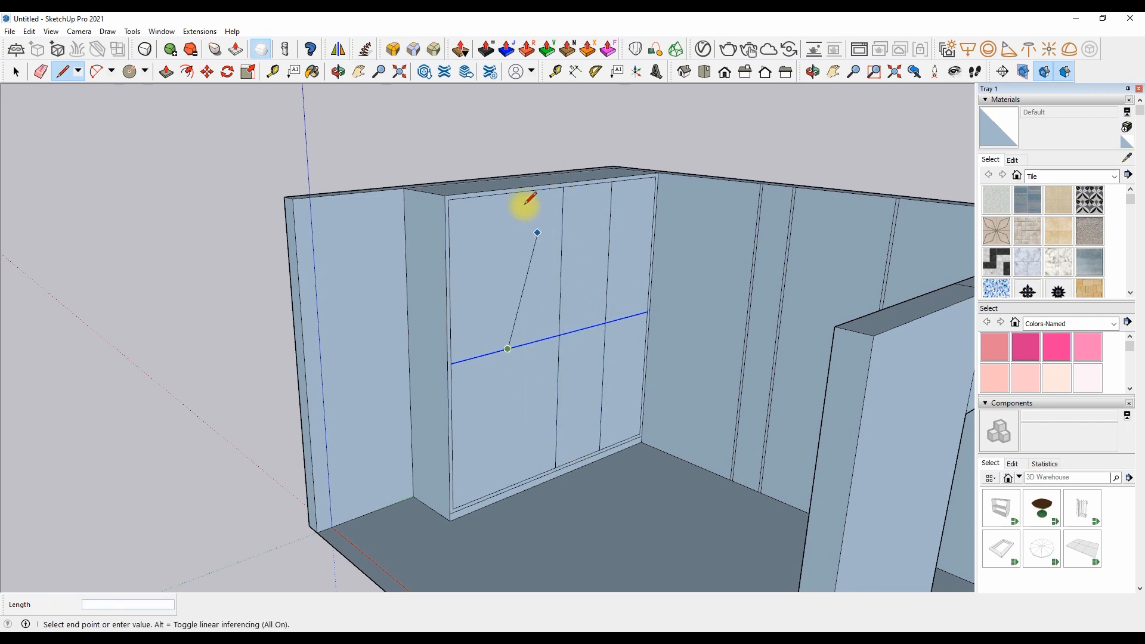
pyautogui.click(508, 192)
pyautogui.click(506, 487)
# Erase the horizontal division line across the wardrobe front and push the door panels inward 1".
pyautogui.click(40, 71)
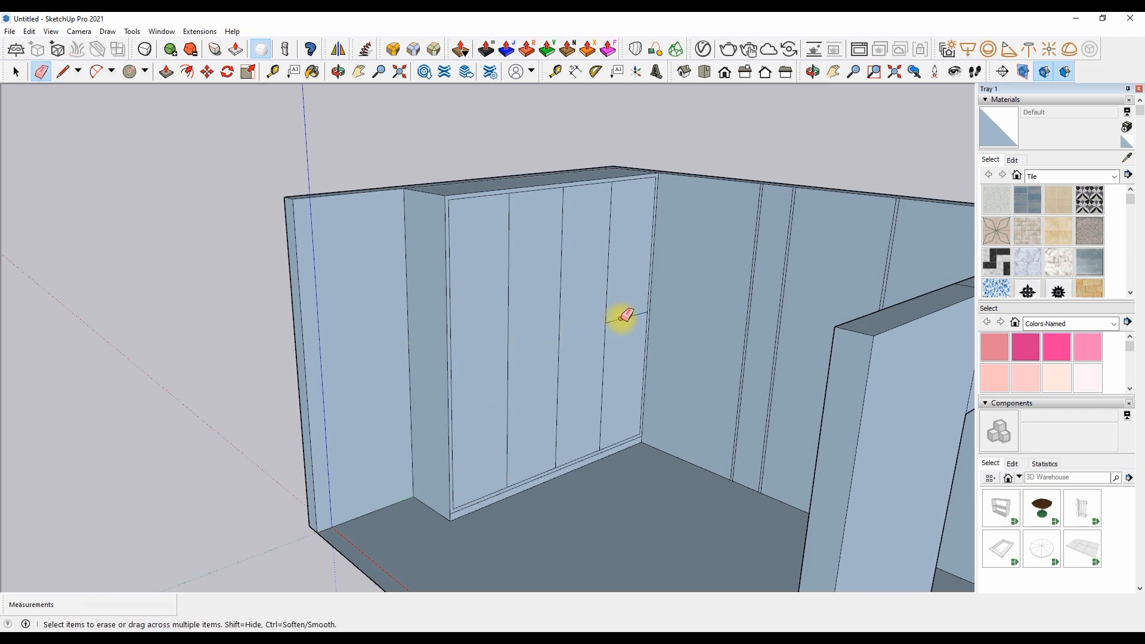
pyautogui.moveTo(370, 199); pyautogui.dragTo(503, 333, button='middle')
pyautogui.press('p')
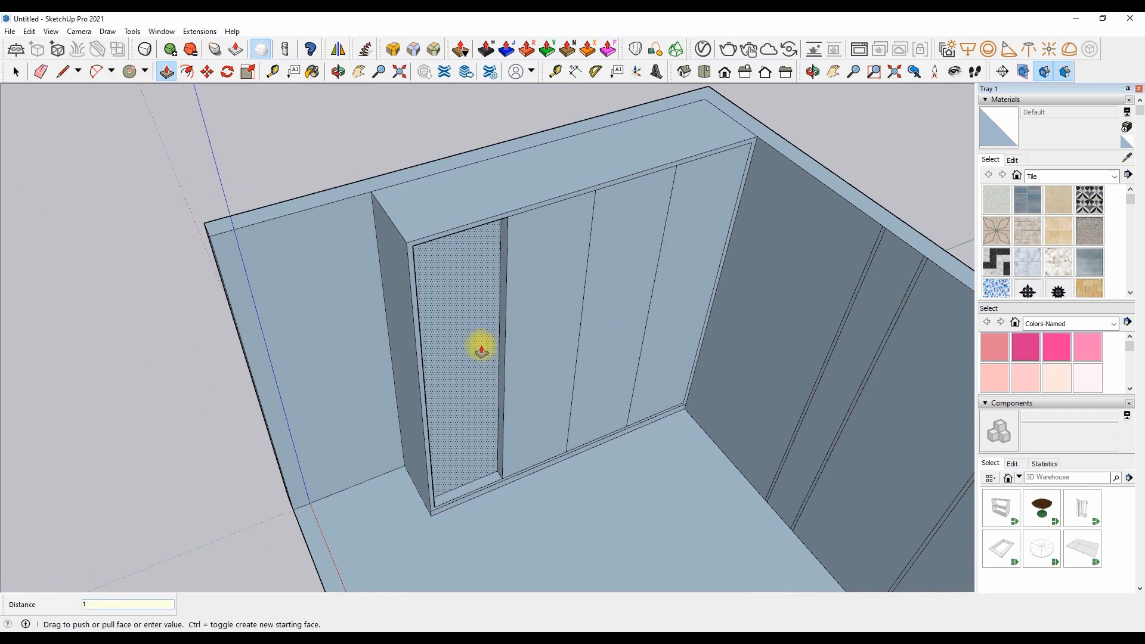
pyautogui.click(337, 71)
pyautogui.moveTo(391, 398); pyautogui.dragTo(370, 284)
pyautogui.click(63, 71)
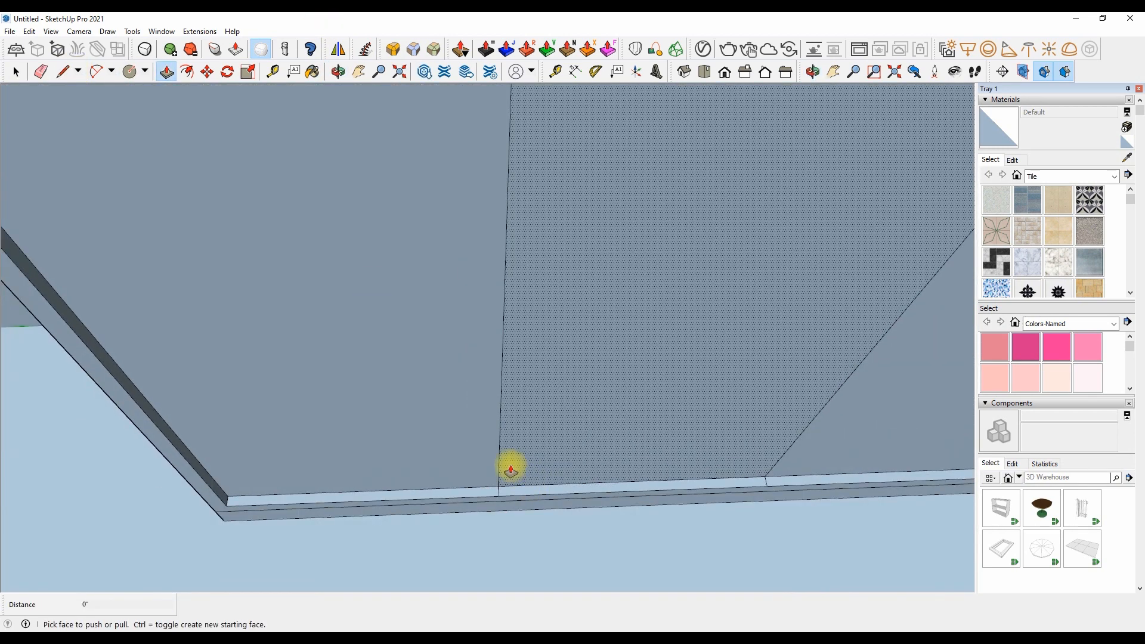
# Copy the vertical division lines and side edges of the wardrobe doors 1/4" sideways to create narrow gaps.
pyautogui.press('m')
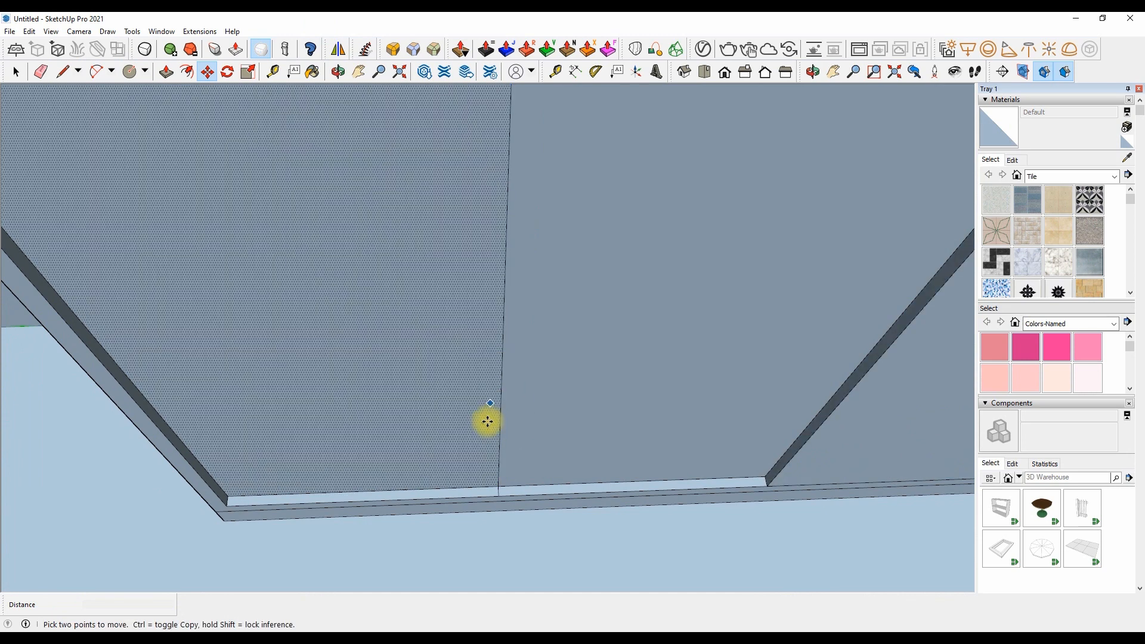
pyautogui.click(501, 408)
pyautogui.press('ctrl')
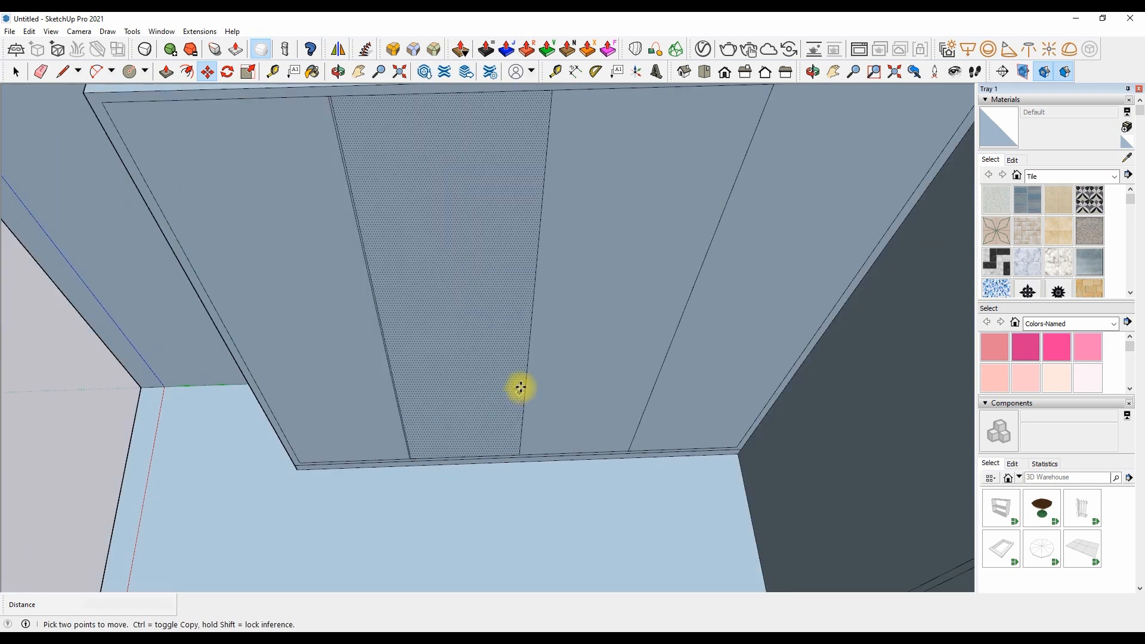
pyautogui.click(527, 384)
pyautogui.press('ctrl')
pyautogui.press('Escape')
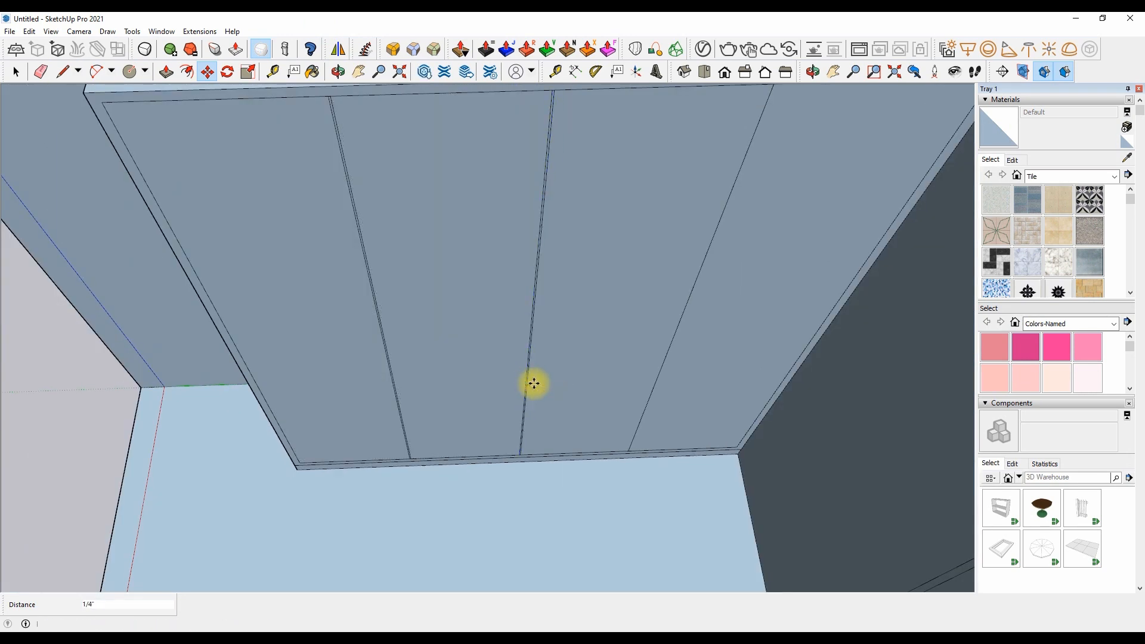
pyautogui.click(675, 347)
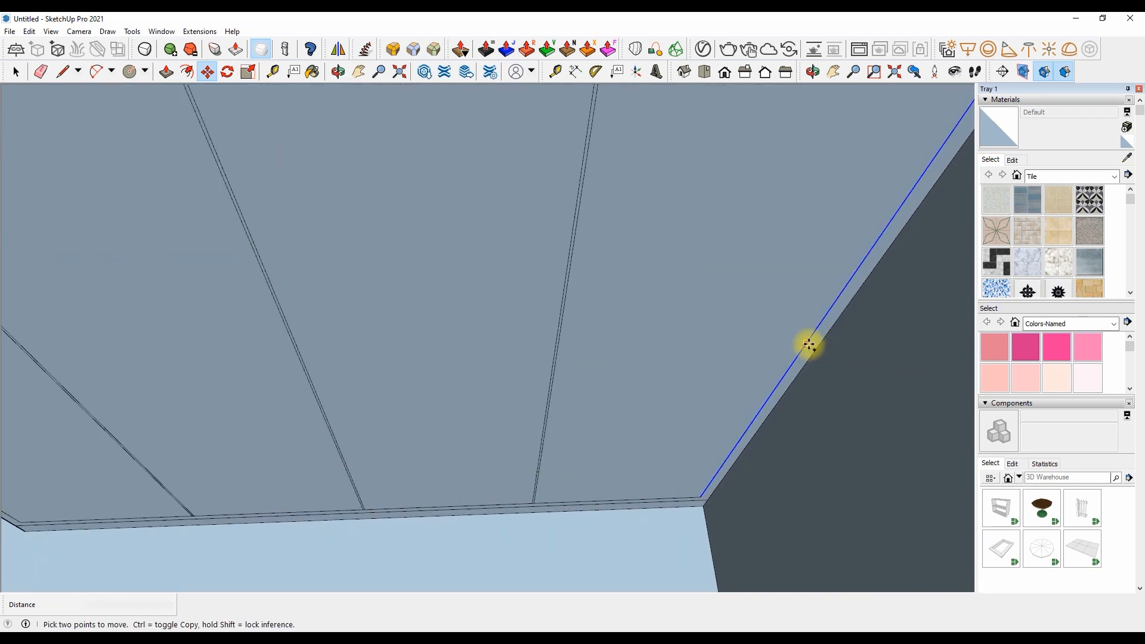
pyautogui.click(808, 344)
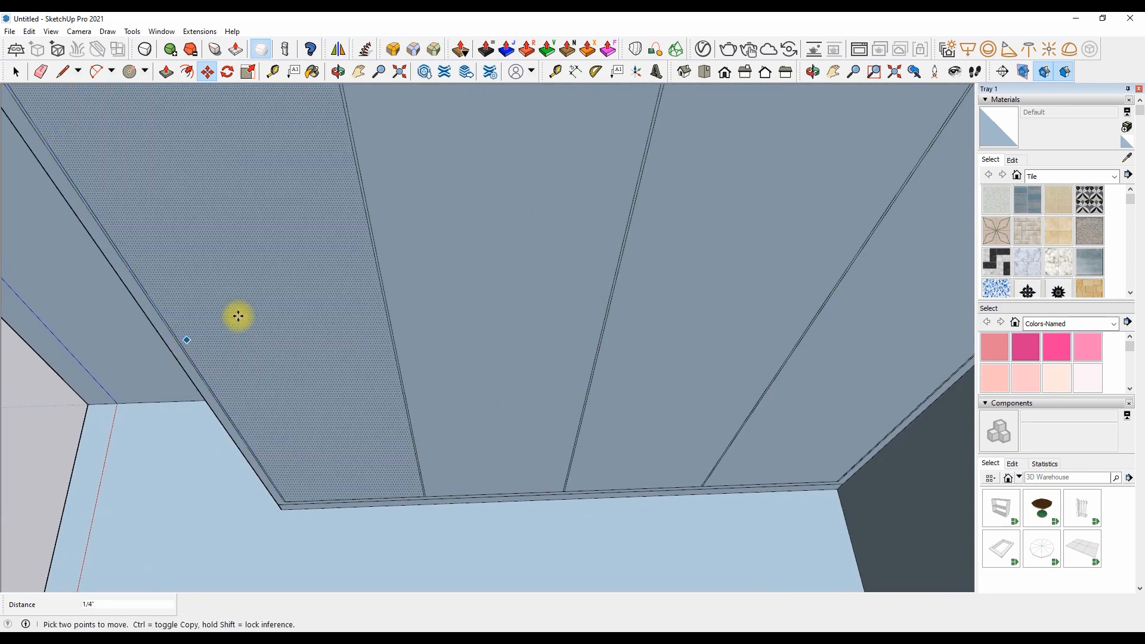
# Draw a T-shaped profile with 1" arms around the gap at the foot of the first door division.
pyautogui.click(62, 71)
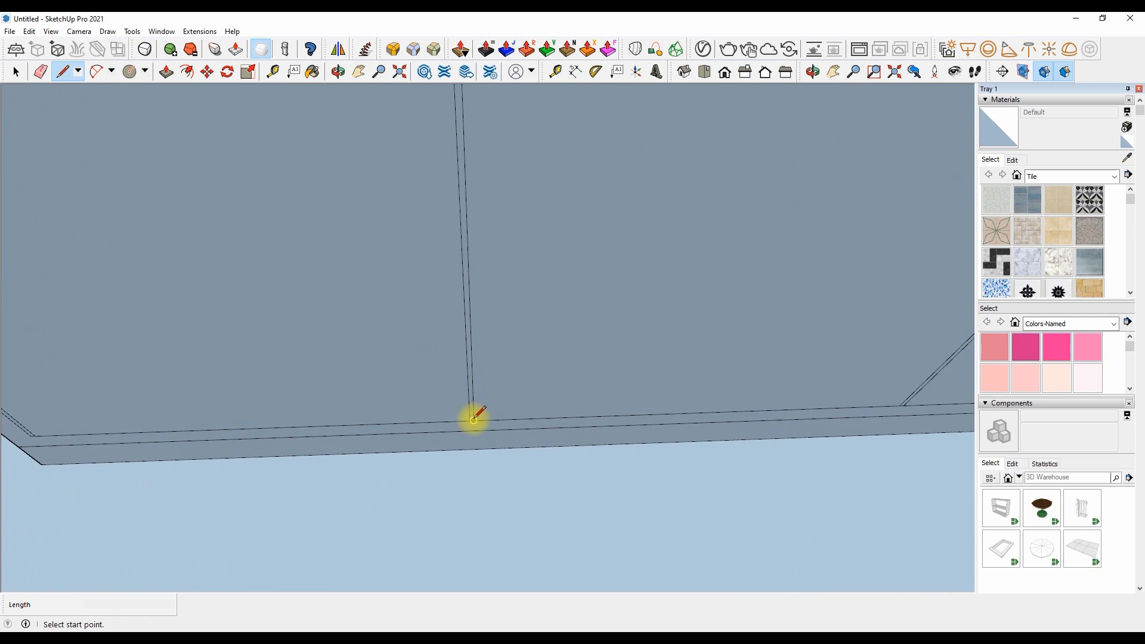
pyautogui.click(473, 420)
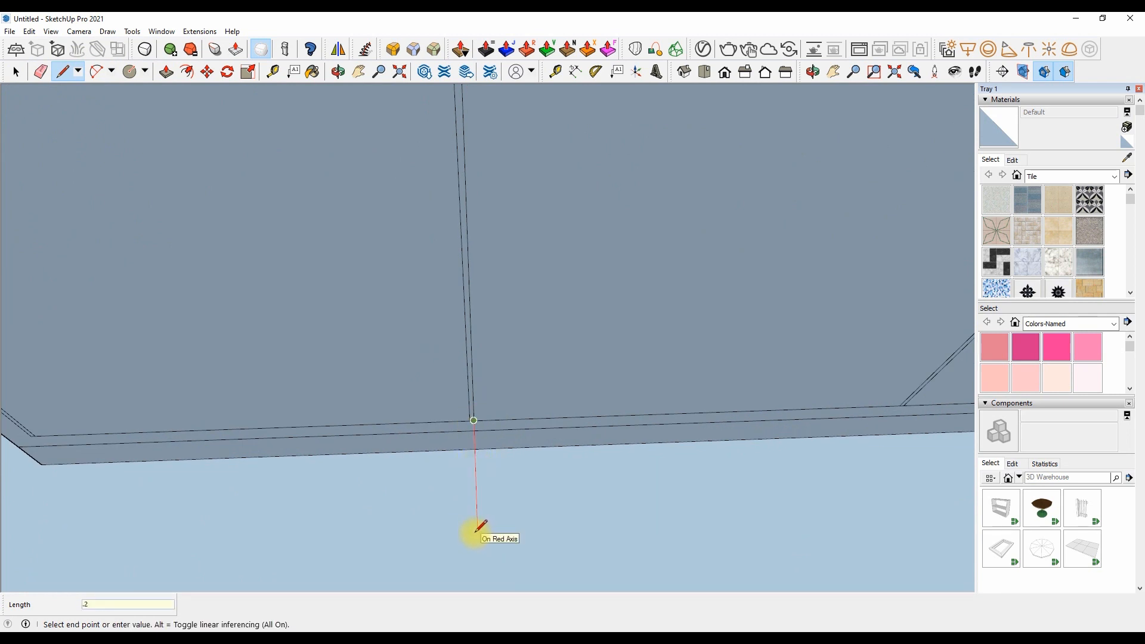
pyautogui.click(490, 428)
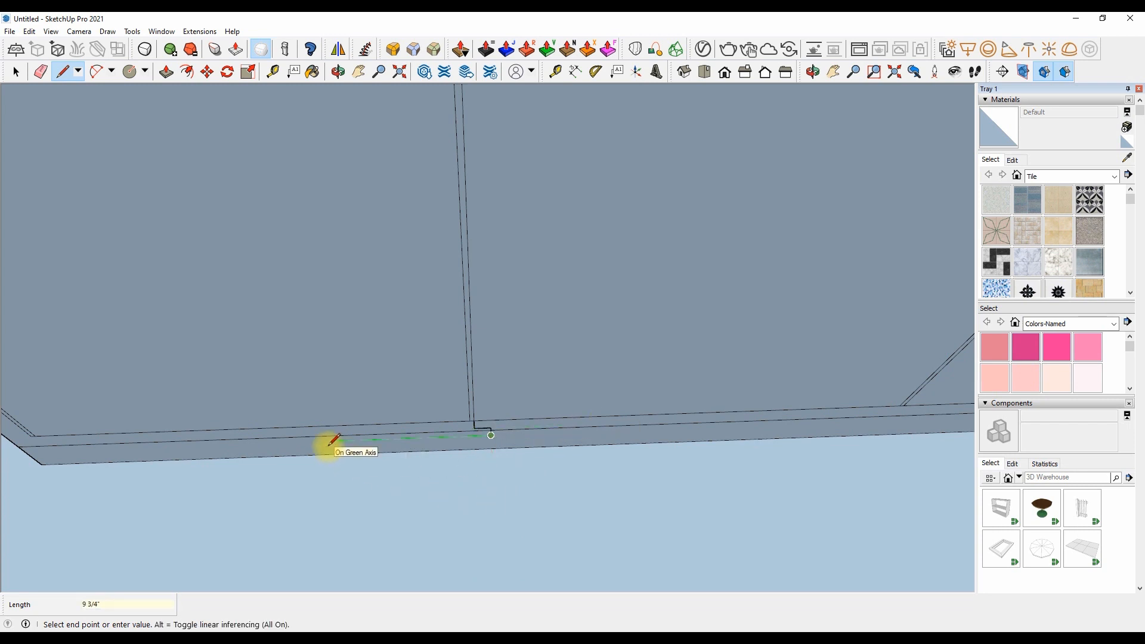
pyautogui.write('1')
pyautogui.press('Return')
pyautogui.scroll(2, 458, 444)
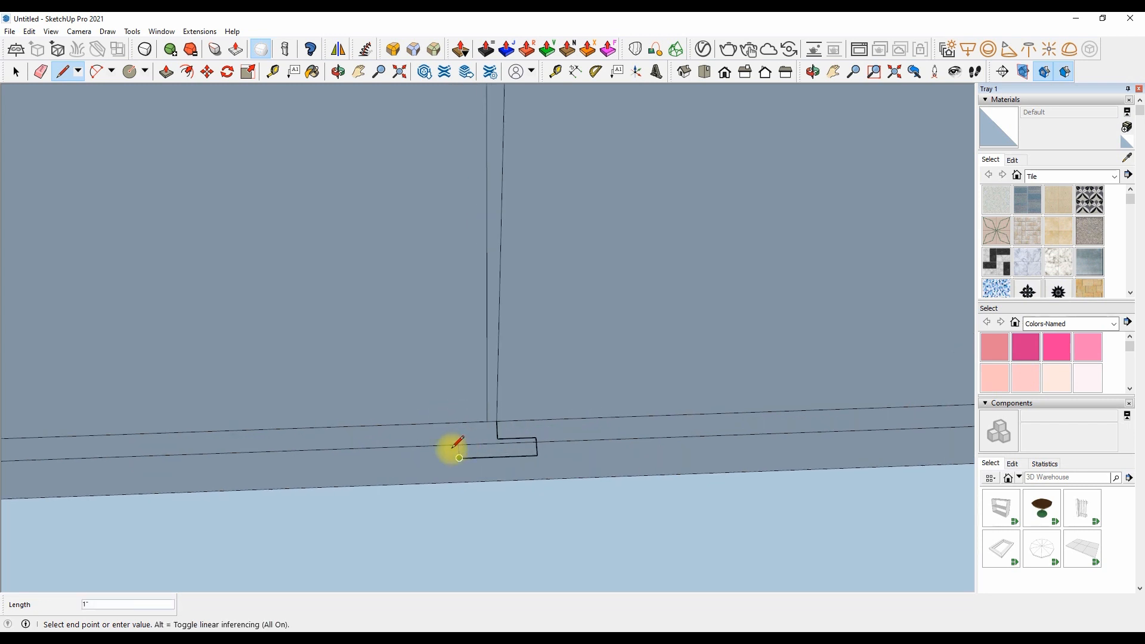
pyautogui.write('.5')
pyautogui.press('Return')
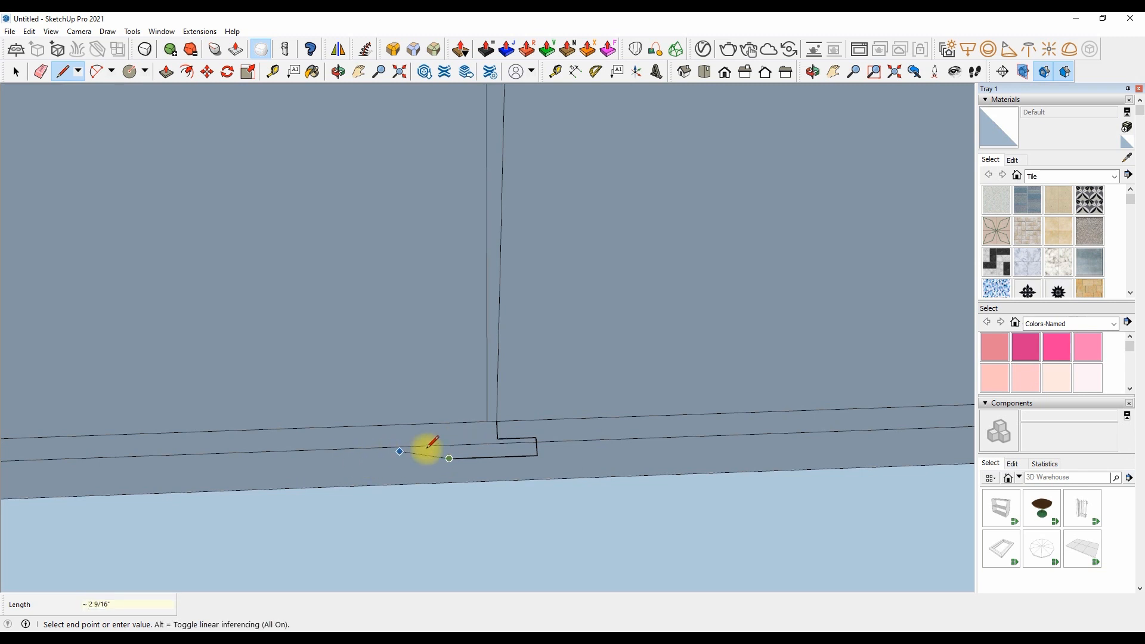
pyautogui.click(449, 440)
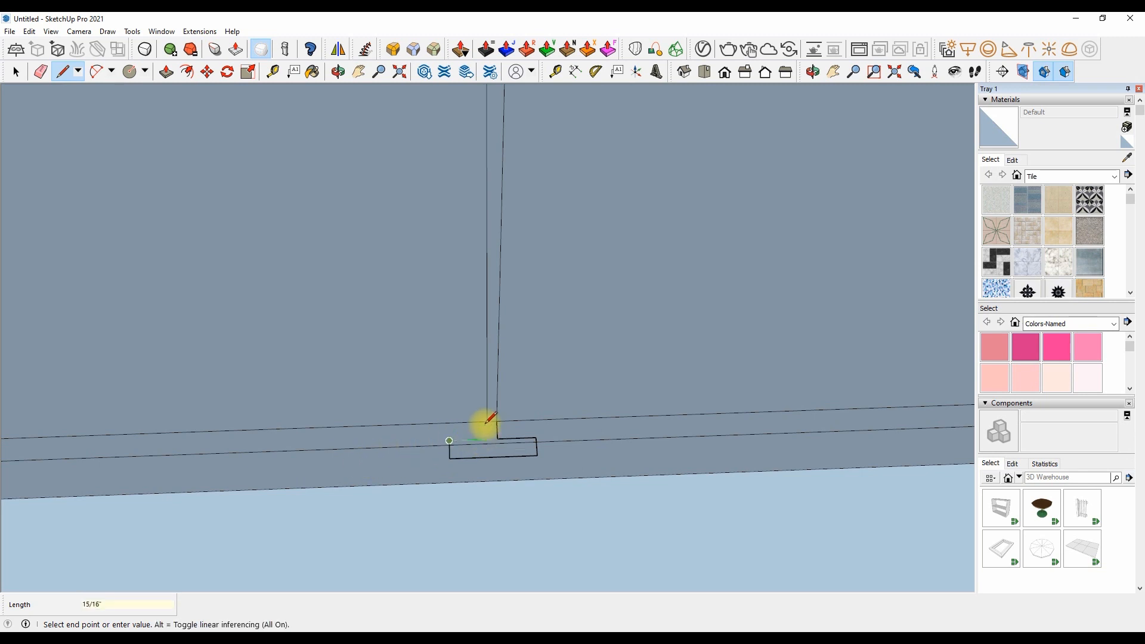
pyautogui.click(488, 439)
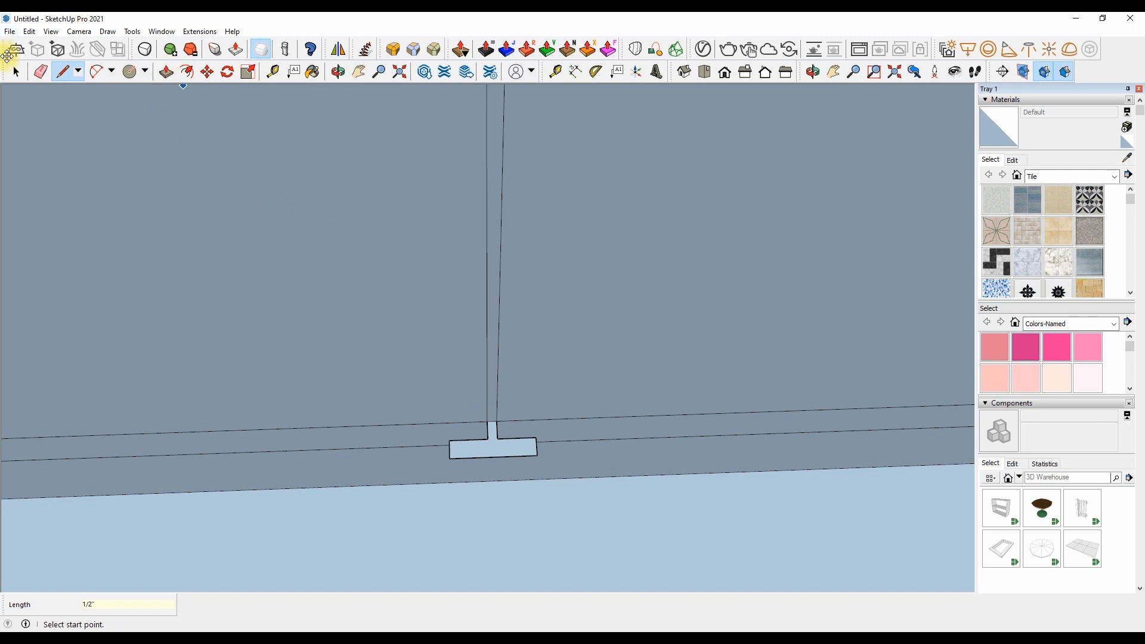
# Add small blocks on both sides of the profile's stem and erase the surplus inner lines to form two handle profiles.
pyautogui.scroll(2, 426, 390)
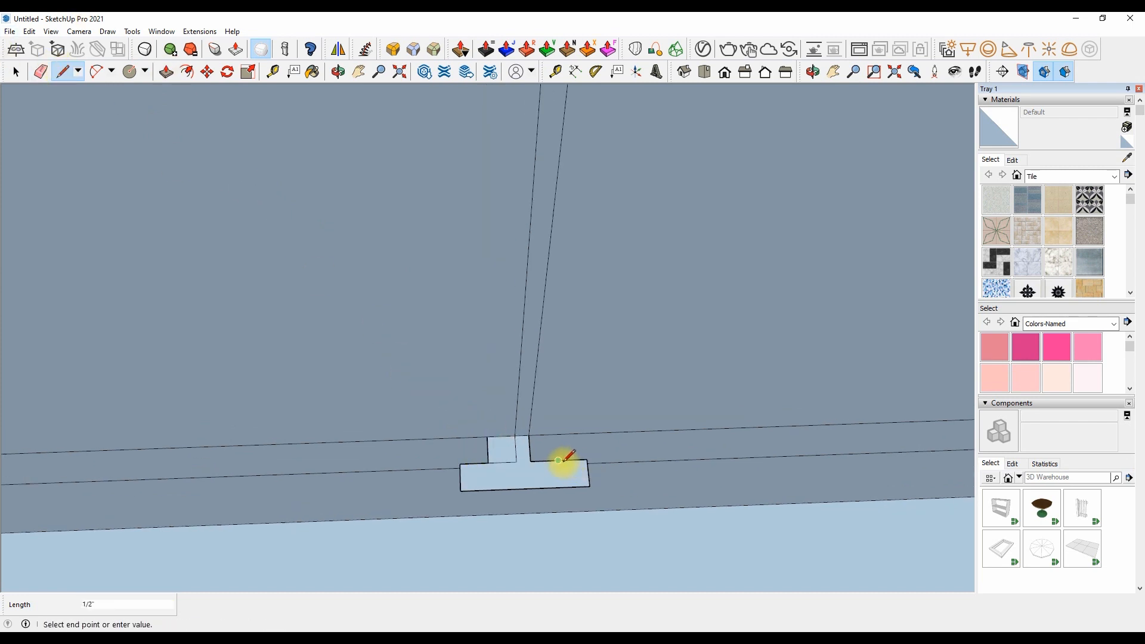
pyautogui.click(557, 434)
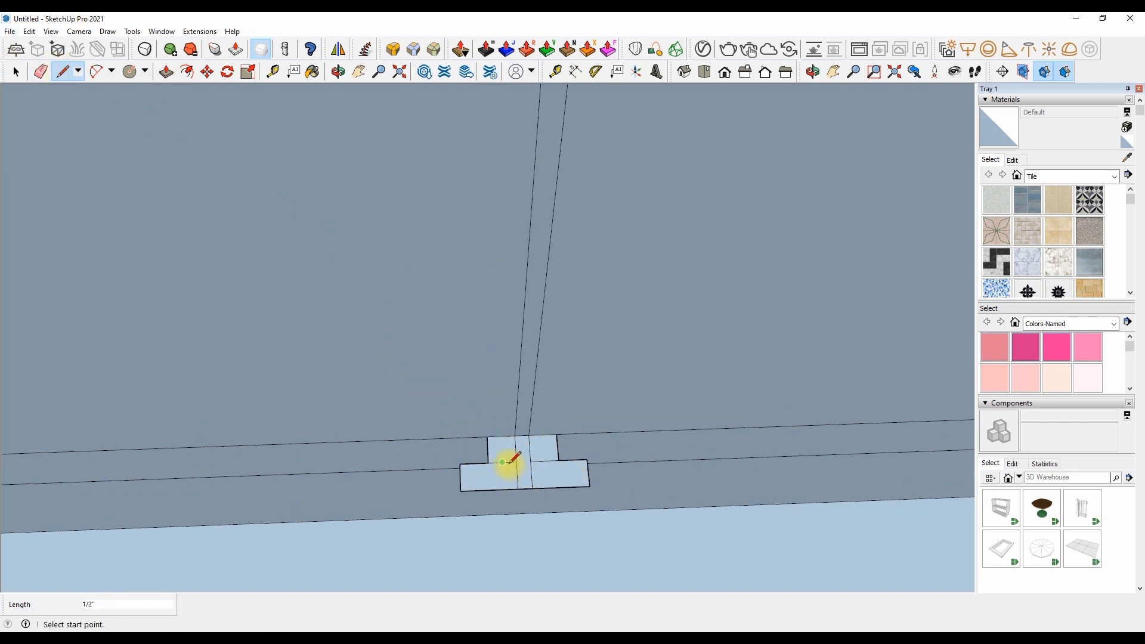
pyautogui.press('e')
pyautogui.click(528, 486)
pyautogui.click(499, 463)
# Extrude the handle profiles at the first door division up to the full height of the doors.
pyautogui.click(166, 72)
pyautogui.click(471, 471)
pyautogui.scroll(-7, 451, 466)
pyautogui.scroll(-4, 477, 509)
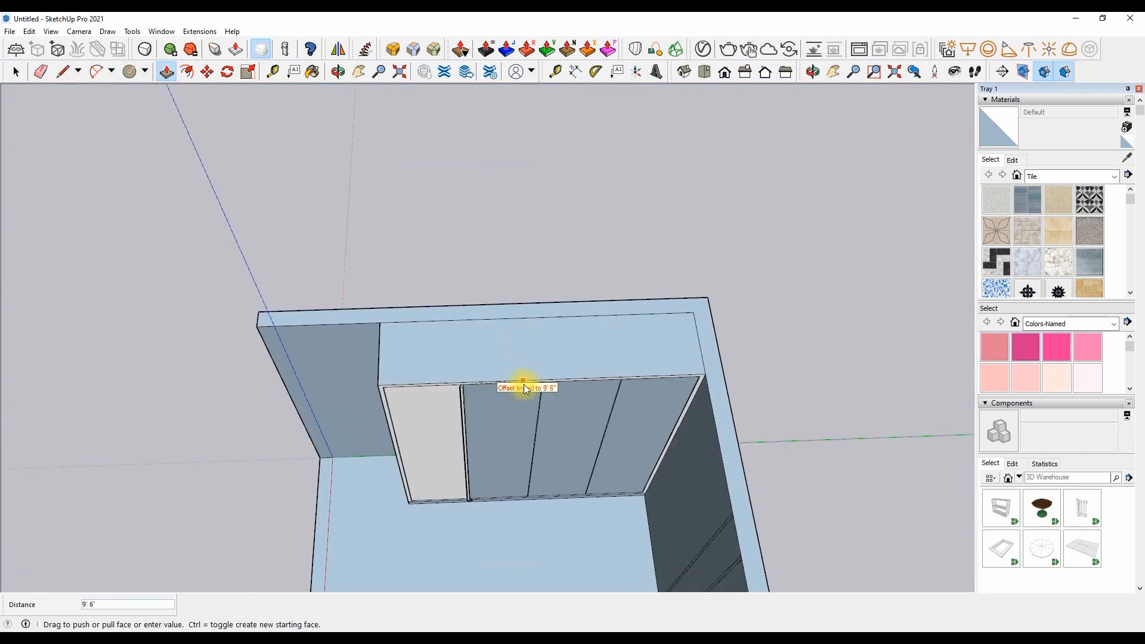
pyautogui.scroll(3, 487, 451)
pyautogui.click(521, 370)
pyautogui.scroll(7, 466, 510)
pyautogui.click(461, 546)
pyautogui.scroll(-8, 461, 546)
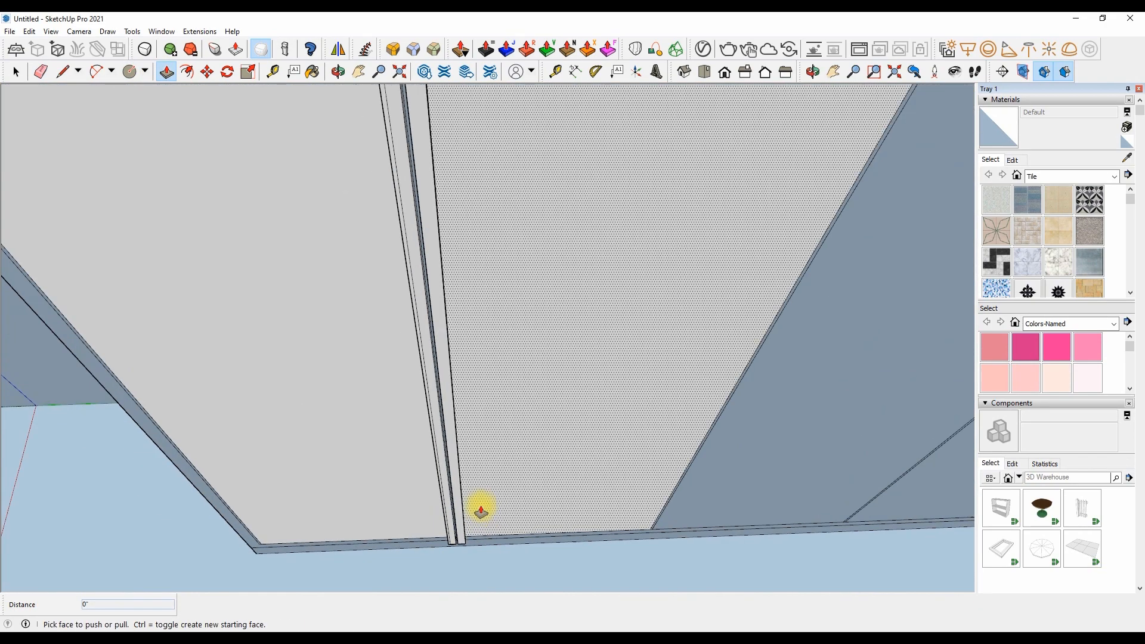
# Select the full-height handle geometry at the first door division and make it a component.
pyautogui.moveTo(382, 280); pyautogui.dragTo(493, 217, button='middle')
pyautogui.scroll(2, 477, 209)
pyautogui.press('space')
pyautogui.moveTo(510, 430); pyautogui.dragTo(508, 427)
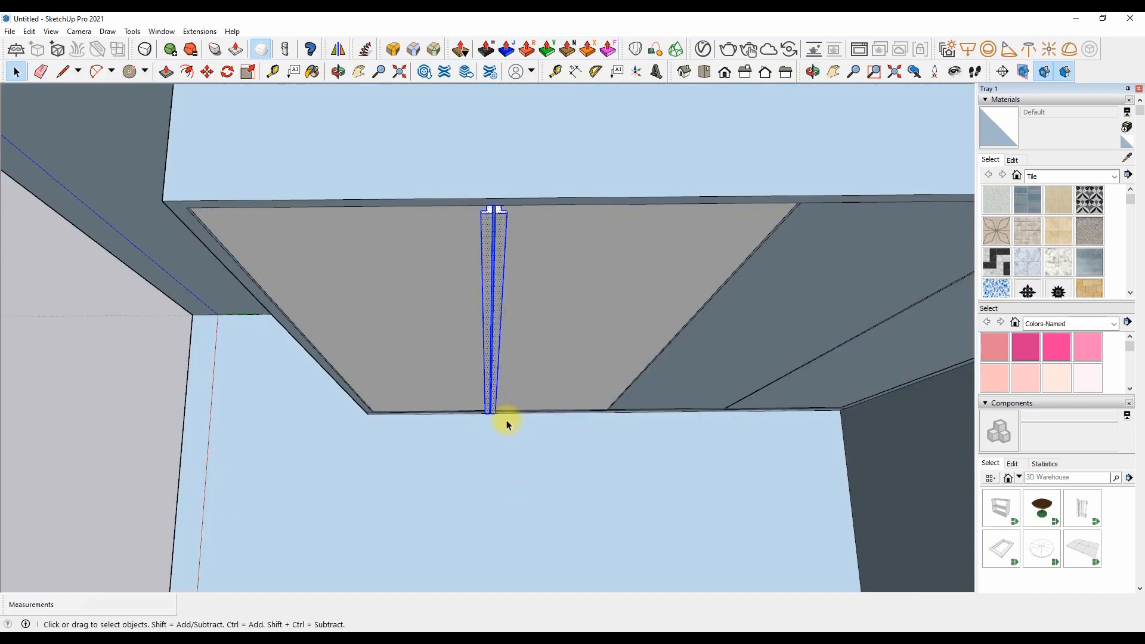
# Copy the handle component along the wardrobe front to the third door division.
pyautogui.press('m')
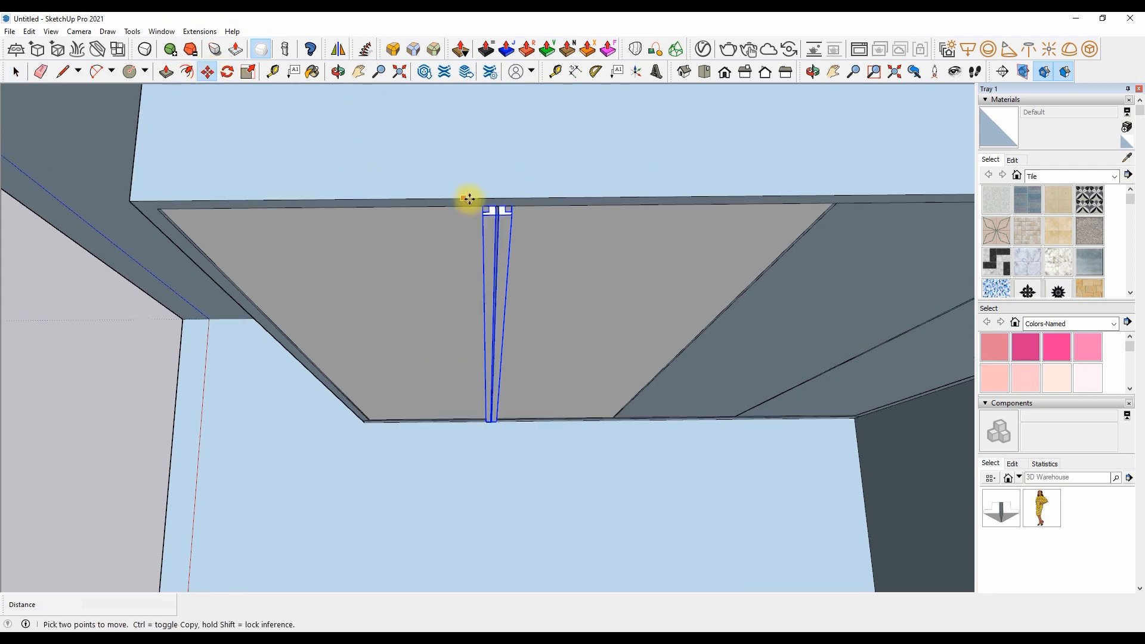
pyautogui.moveTo(467, 197); pyautogui.dragTo(501, 205, button='middle')
pyautogui.click(501, 204)
pyautogui.press('ctrl')
pyautogui.moveTo(189, 250); pyautogui.dragTo(600, 249, button='middle')
pyautogui.scroll(1, 600, 249)
pyautogui.click(612, 243)
pyautogui.scroll(-3, 608, 238)
pyautogui.press('space')
pyautogui.scroll(3, 485, 213)
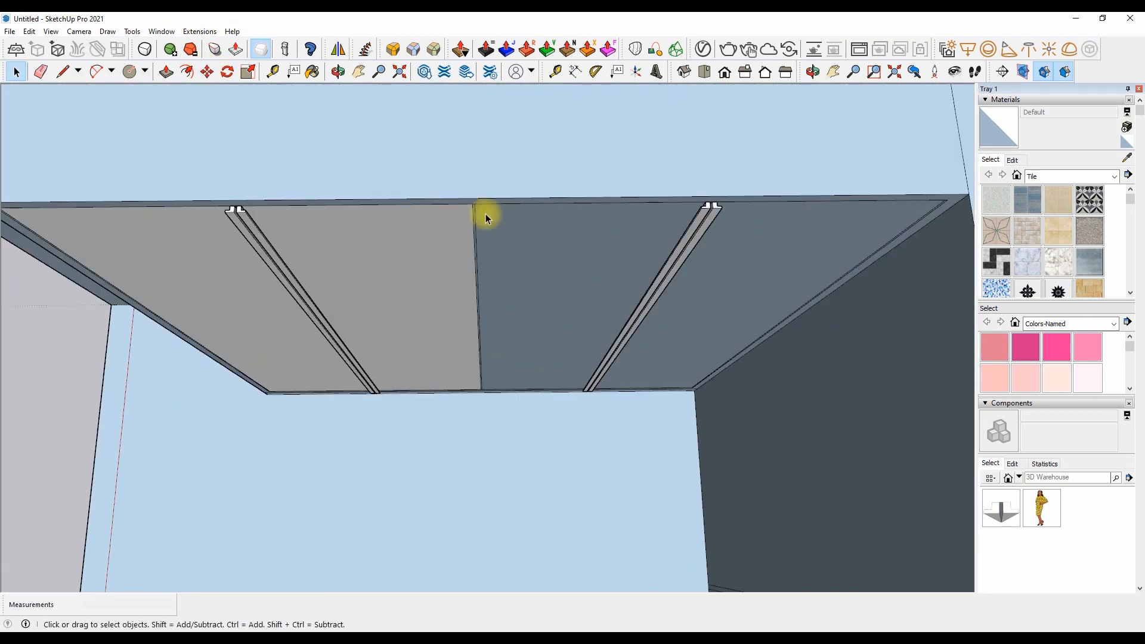
# Choose black from the Colors-Named materials for painting the handle details.
pyautogui.scroll(-5, 1012, 216)
pyautogui.scroll(-10, 1016, 213)
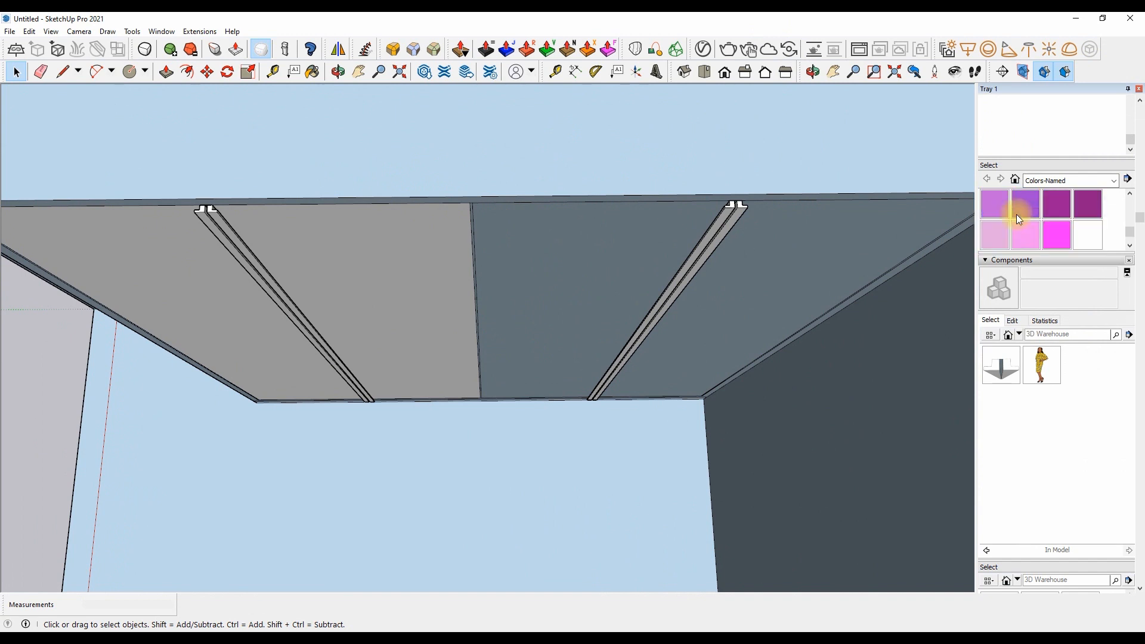
pyautogui.click(996, 210)
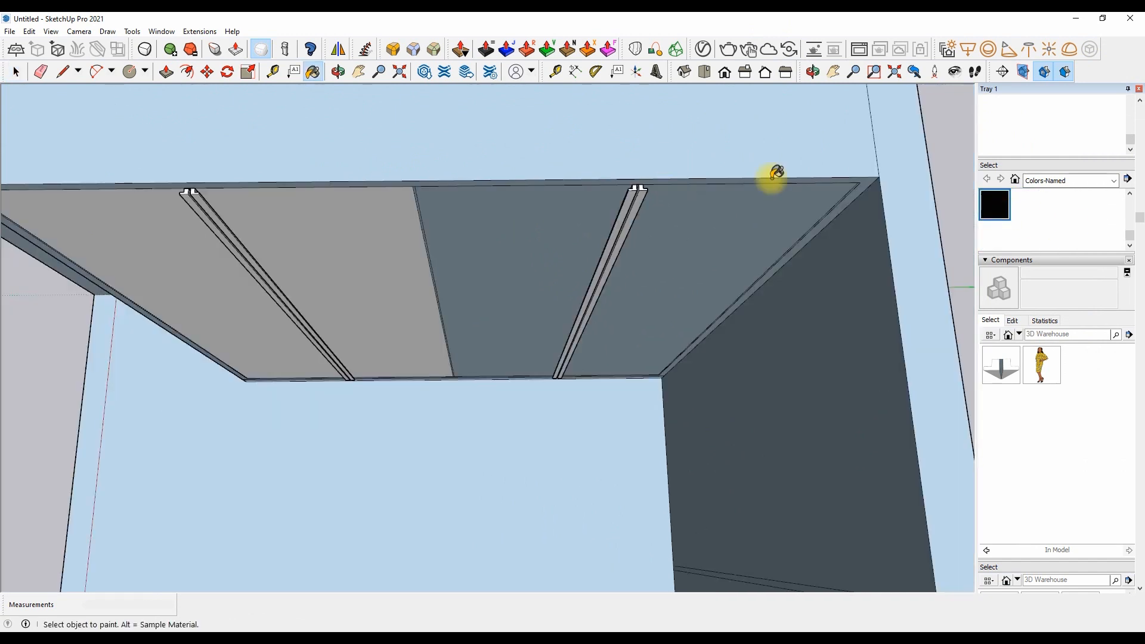
pyautogui.scroll(5, 886, 181)
pyautogui.moveTo(882, 184)
pyautogui.mouseDown(button='middle')
pyautogui.moveTo(533, 181)
pyautogui.moveTo(674, 171)
pyautogui.moveTo(388, 184)
pyautogui.moveTo(478, 189)
pyautogui.moveTo(682, 134)
pyautogui.mouseUp(button='middle')
pyautogui.scroll(-4, 677, 139)
pyautogui.scroll(6, 412, 151)
pyautogui.click(463, 145)
pyautogui.hotkey('ctrl', 'z')
pyautogui.click(448, 146)
pyautogui.hotkey('ctrl', 'z')
# Edit the handle component to paint the gap between its profiles black, and paint the narrow strip beside the first door black.
pyautogui.scroll(3, 450, 143)
pyautogui.rightClick(448, 143)
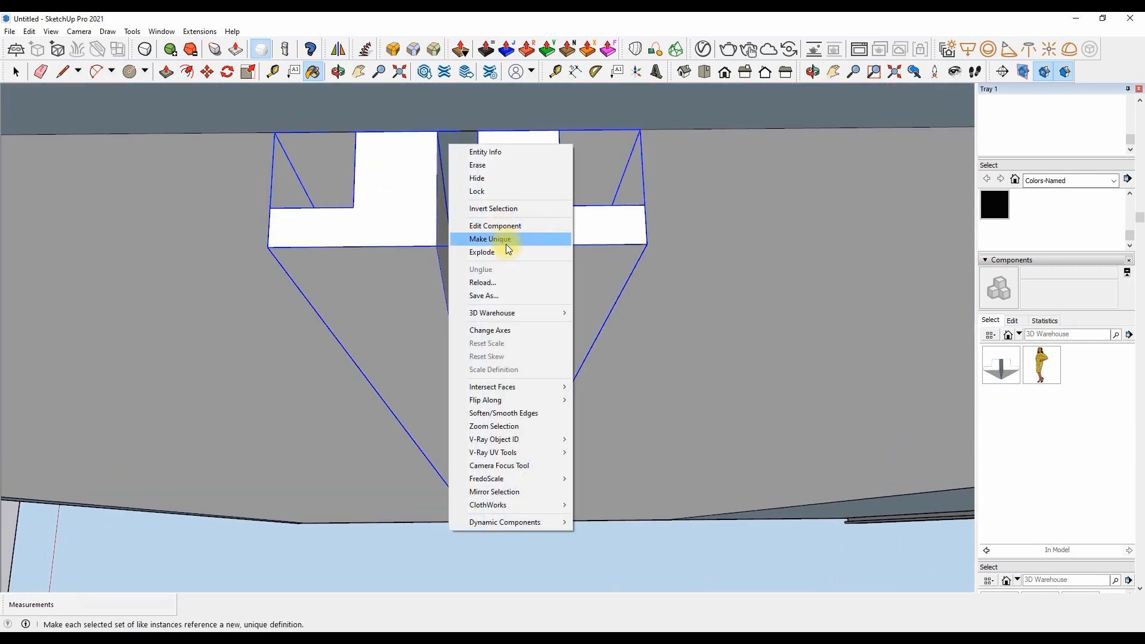
pyautogui.click(493, 225)
pyautogui.click(456, 158)
pyautogui.rightClick(527, 128)
pyautogui.click(527, 124)
pyautogui.moveTo(527, 128)
pyautogui.mouseDown(button='middle')
pyautogui.moveTo(248, 171)
pyautogui.moveTo(411, 199)
pyautogui.moveTo(396, 215)
pyautogui.mouseUp(button='middle')
pyautogui.scroll(2, 395, 212)
# Inspect the room in the front view and from an outside perspective toward the wardrobe and the adjoining wall.
pyautogui.click(704, 71)
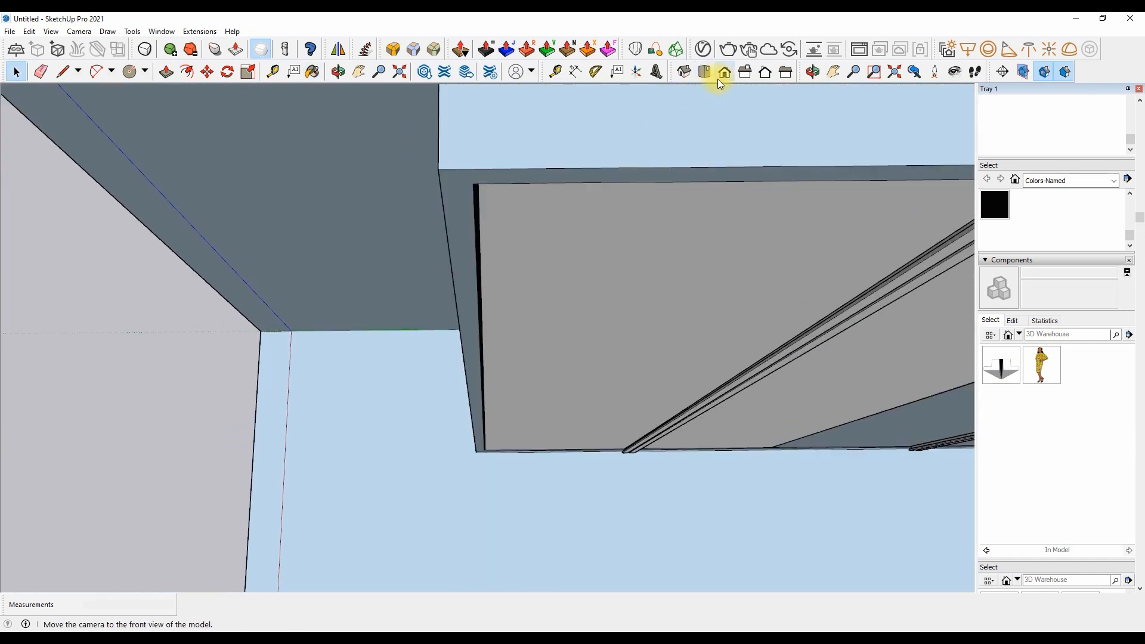
pyautogui.click(745, 71)
pyautogui.press('space')
pyautogui.click(725, 74)
pyautogui.scroll(-5, 572, 222)
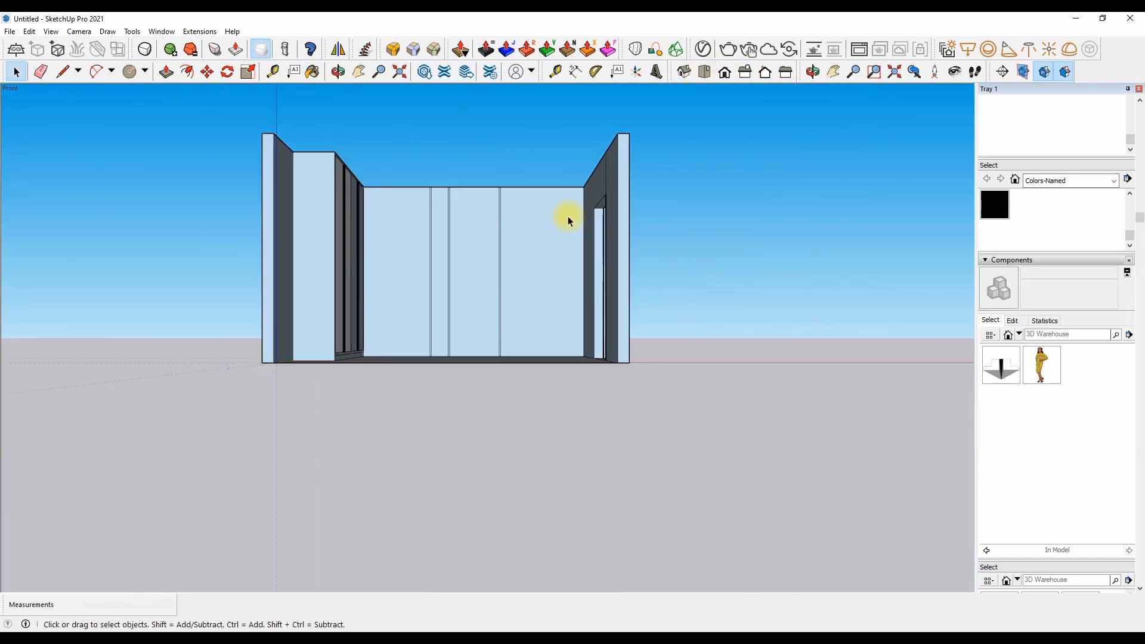
pyautogui.scroll(3, 572, 222)
pyautogui.click(338, 72)
pyautogui.moveTo(256, 161); pyautogui.dragTo(163, 225)
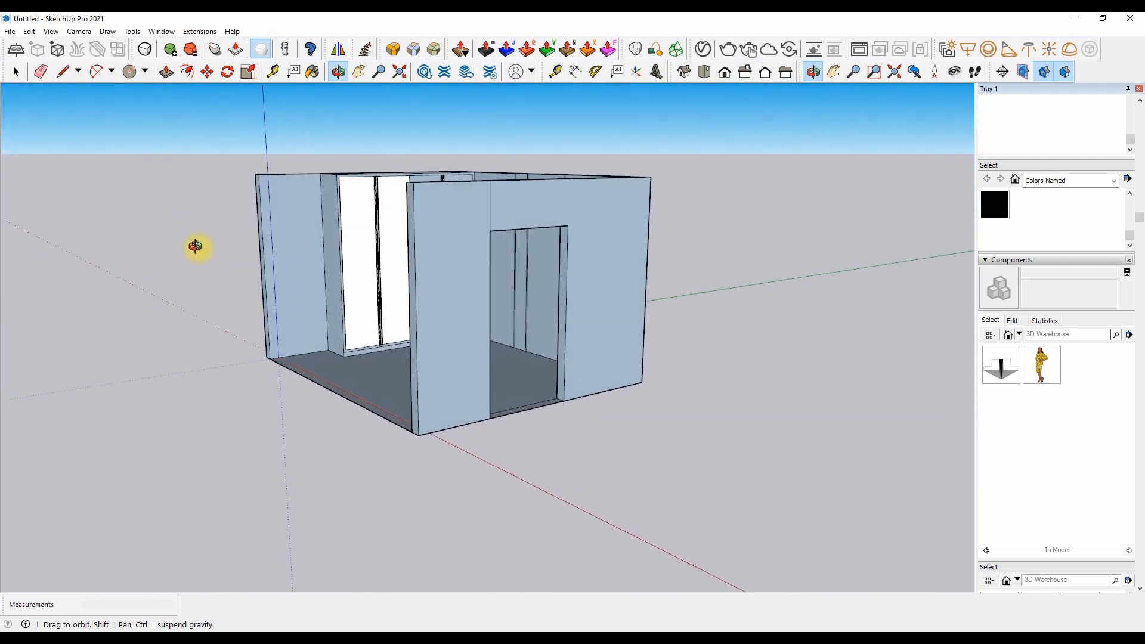
pyautogui.scroll(6, 281, 266)
# Copy the vertical edge where the wall meets the wardrobe's side 3" away along the wall.
pyautogui.click(207, 72)
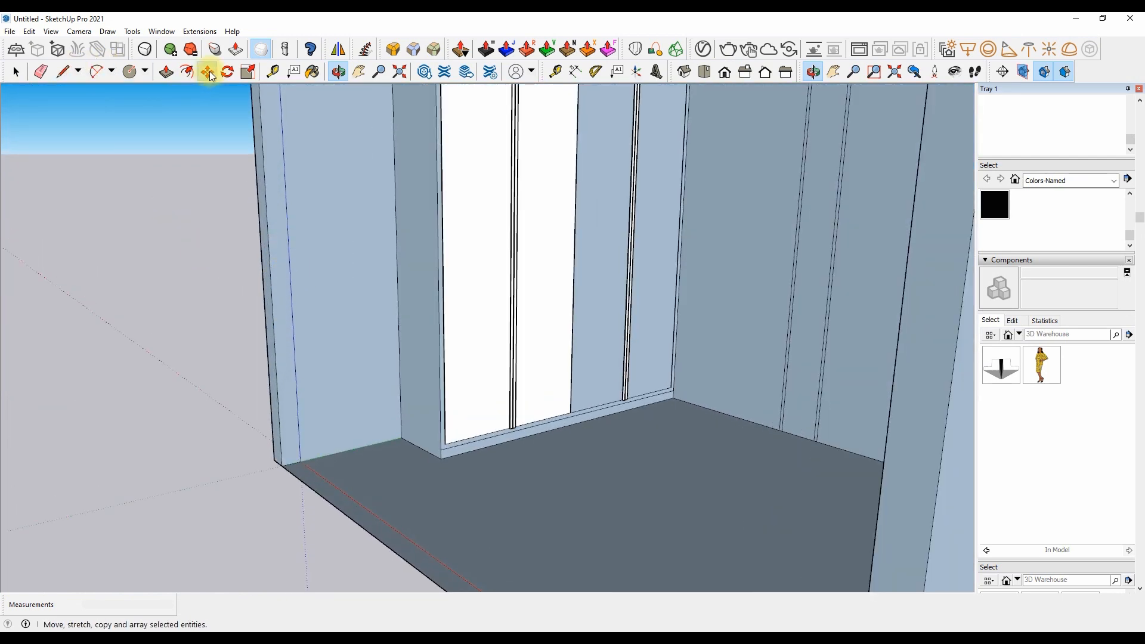
pyautogui.click(396, 271)
pyautogui.press('ctrl')
pyautogui.click(385, 279)
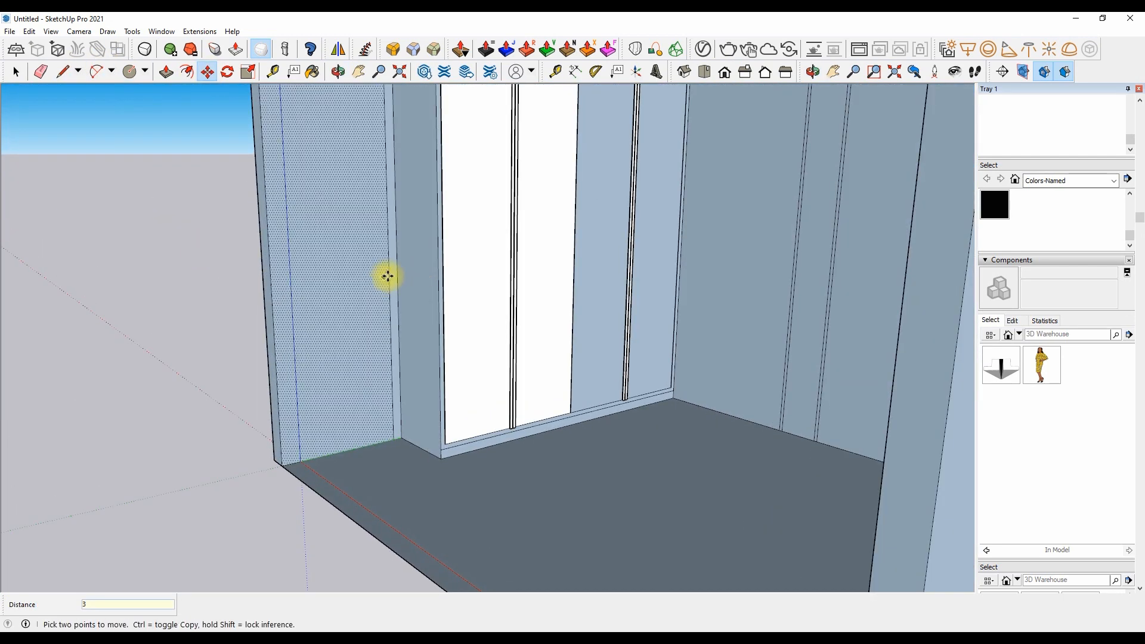
pyautogui.click(388, 273)
pyautogui.press('ctrl')
pyautogui.write('3')
pyautogui.scroll(-5, 335, 279)
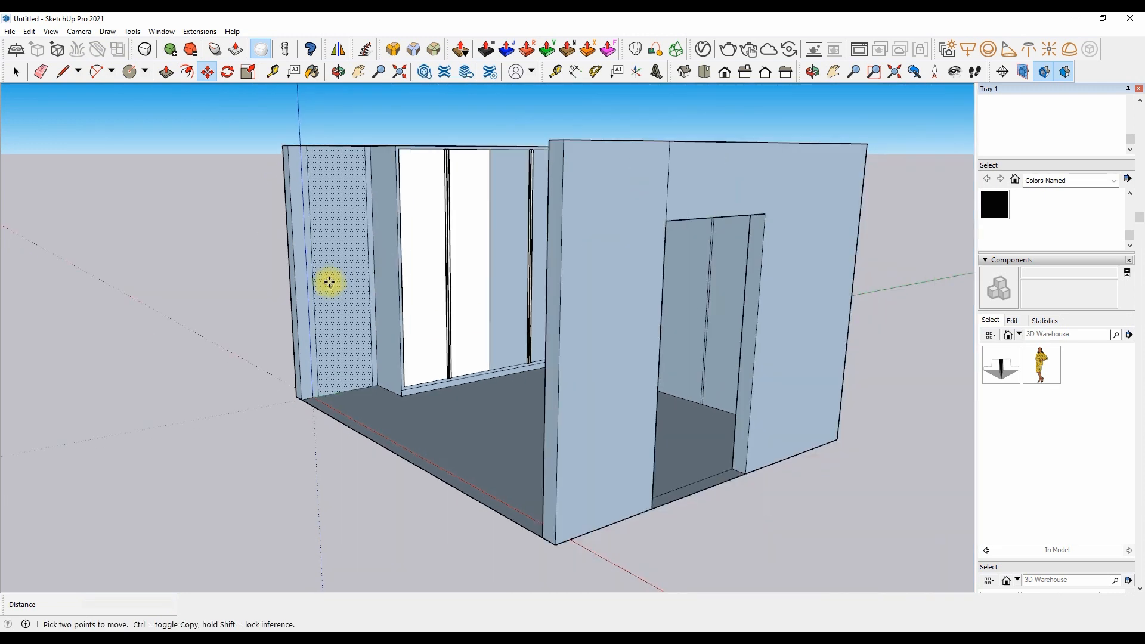
pyautogui.scroll(5, 332, 280)
pyautogui.hotkey('ctrl', 'z')
# Copy the vertical line beside the wardrobe 36" along the wall to mark the width of a door.
pyautogui.click(388, 280)
pyautogui.press('ctrl')
pyautogui.write('36')
pyautogui.press('Return')
pyautogui.scroll(-5, 334, 296)
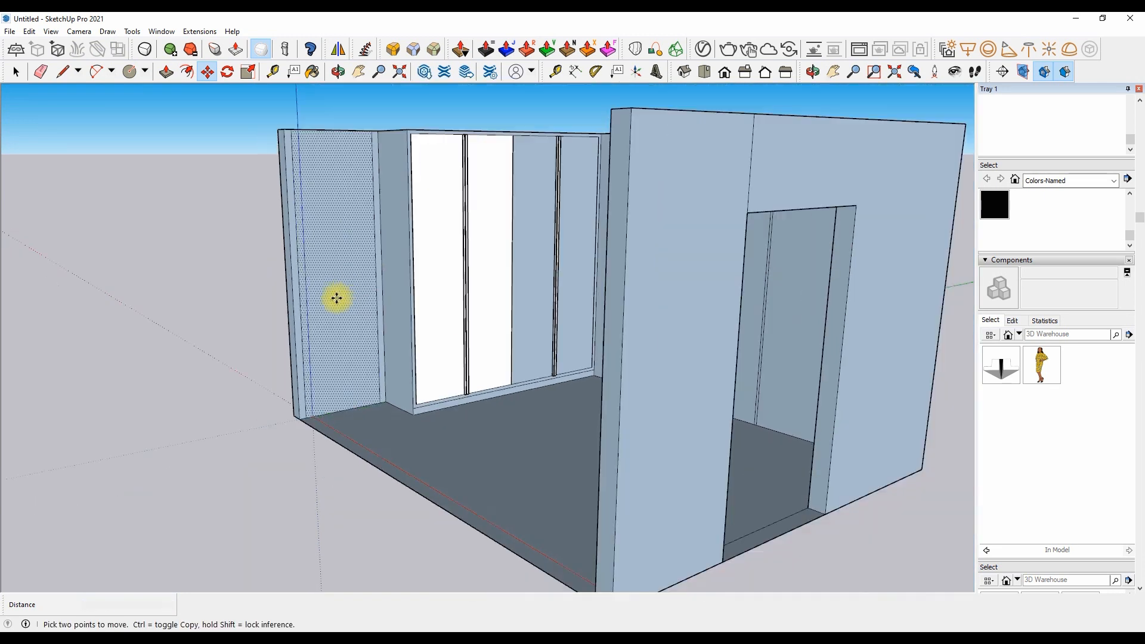
# Draw the door's horizontal head line between the two vertical lines and erase the vertical line segments above it.
pyautogui.click(63, 72)
pyautogui.scroll(5, 352, 129)
pyautogui.click(351, 137)
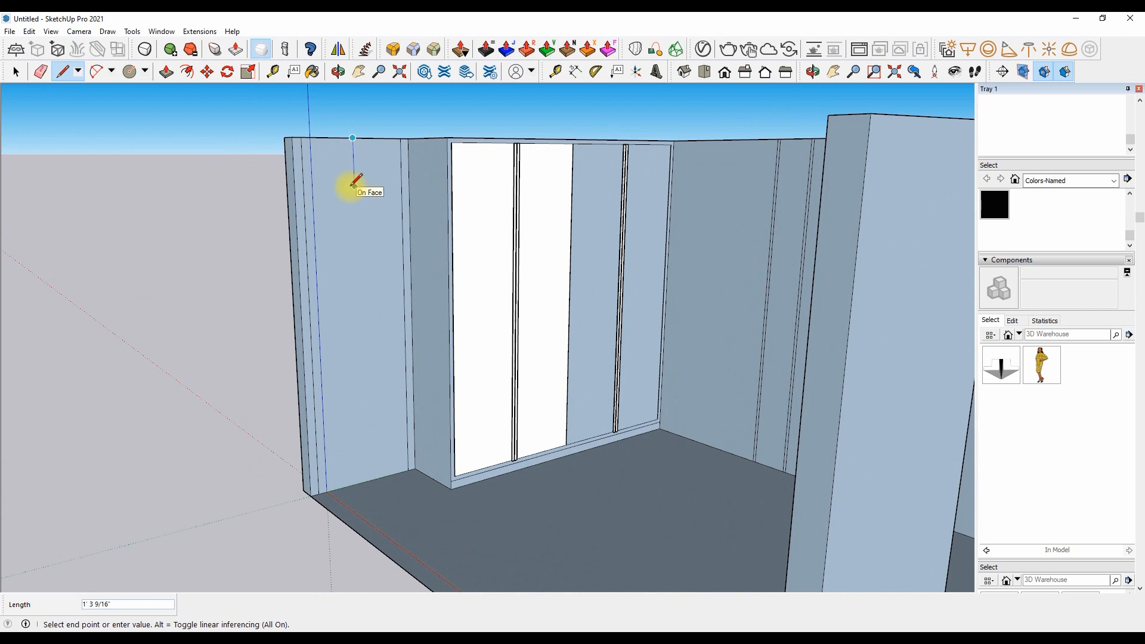
pyautogui.click(304, 210)
pyautogui.click(355, 212)
pyautogui.press('e')
pyautogui.scroll(4, 401, 197)
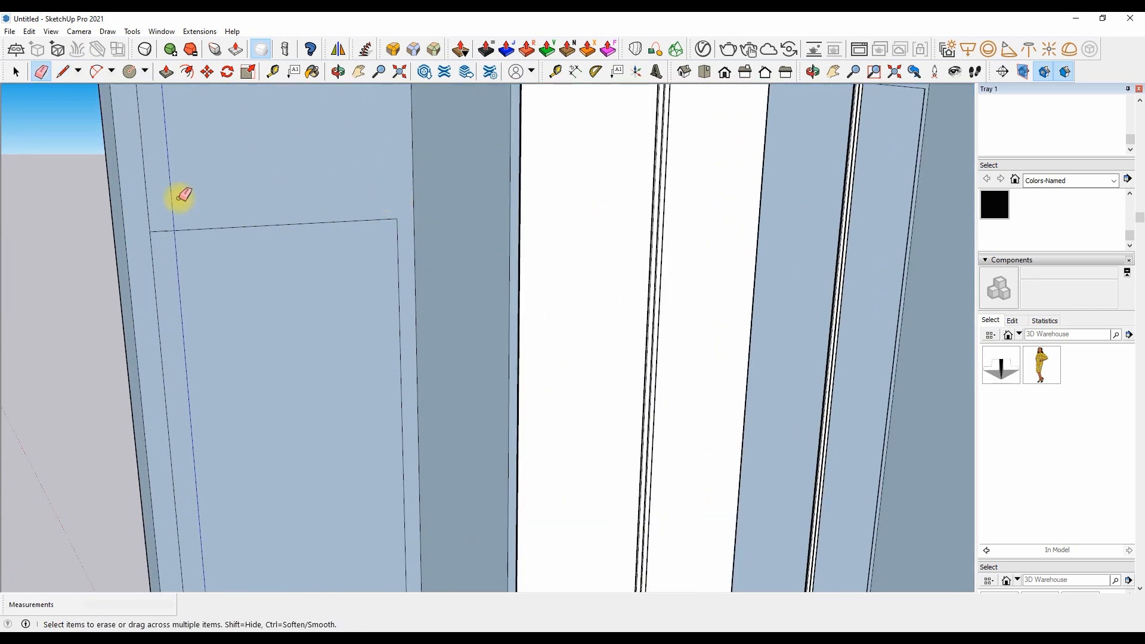
pyautogui.click(147, 209)
# Draw vertical lines from both ends of the door's head line up to the wall's upper edge.
pyautogui.scroll(-3, 289, 193)
pyautogui.click(63, 72)
pyautogui.click(208, 215)
pyautogui.click(200, 107)
pyautogui.click(352, 209)
pyautogui.click(350, 108)
# Copy the vertical lines on both sides of the door 0.25" inward to form narrow gap strips.
pyautogui.click(207, 72)
pyautogui.click(224, 326)
pyautogui.press('ctrl')
pyautogui.click(353, 232)
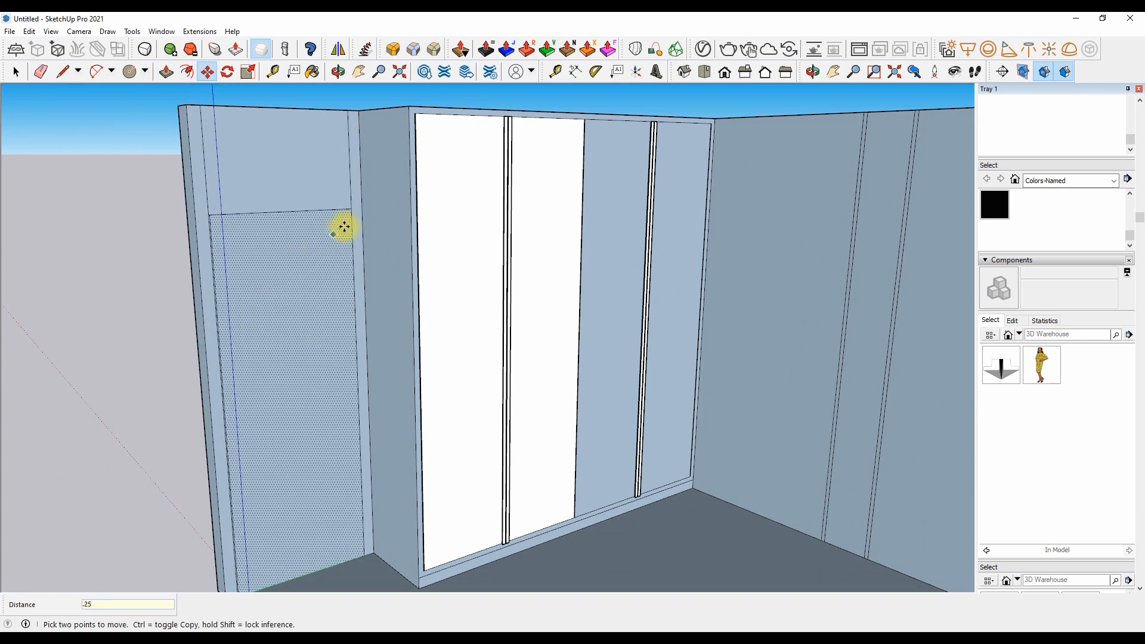
pyautogui.scroll(5, 358, 230)
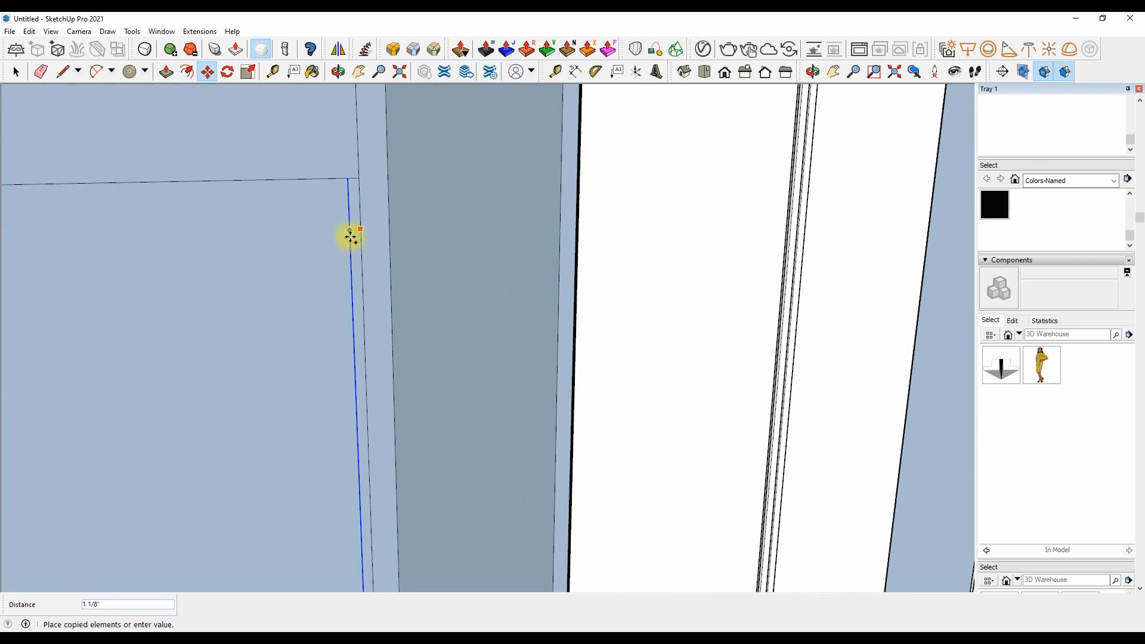
# Copy both vertical lines above the door's head 1/4" inward between the two sides.
pyautogui.click(356, 163)
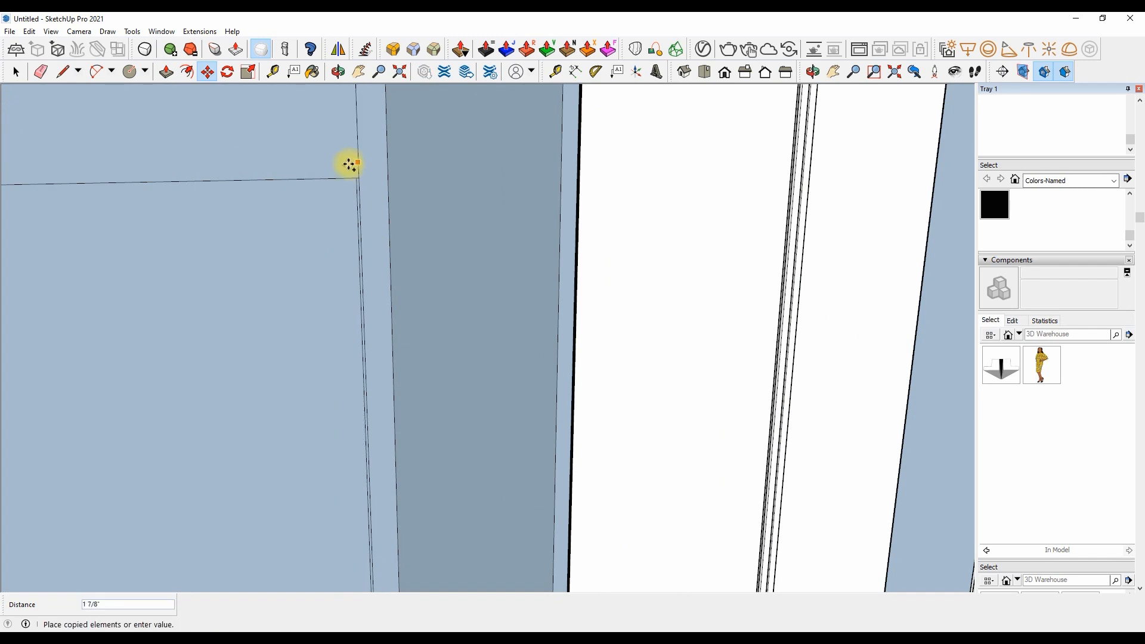
pyautogui.scroll(3, 351, 170)
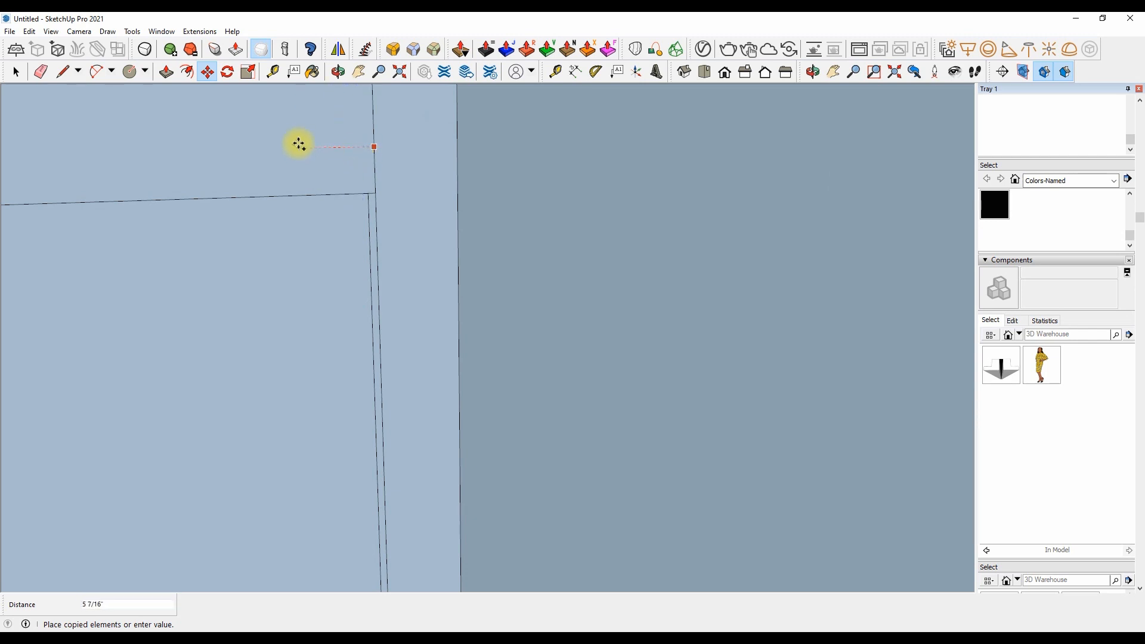
pyautogui.write('1/4')
pyautogui.press('Return')
pyautogui.scroll(-6, 460, 236)
pyautogui.scroll(4, 238, 173)
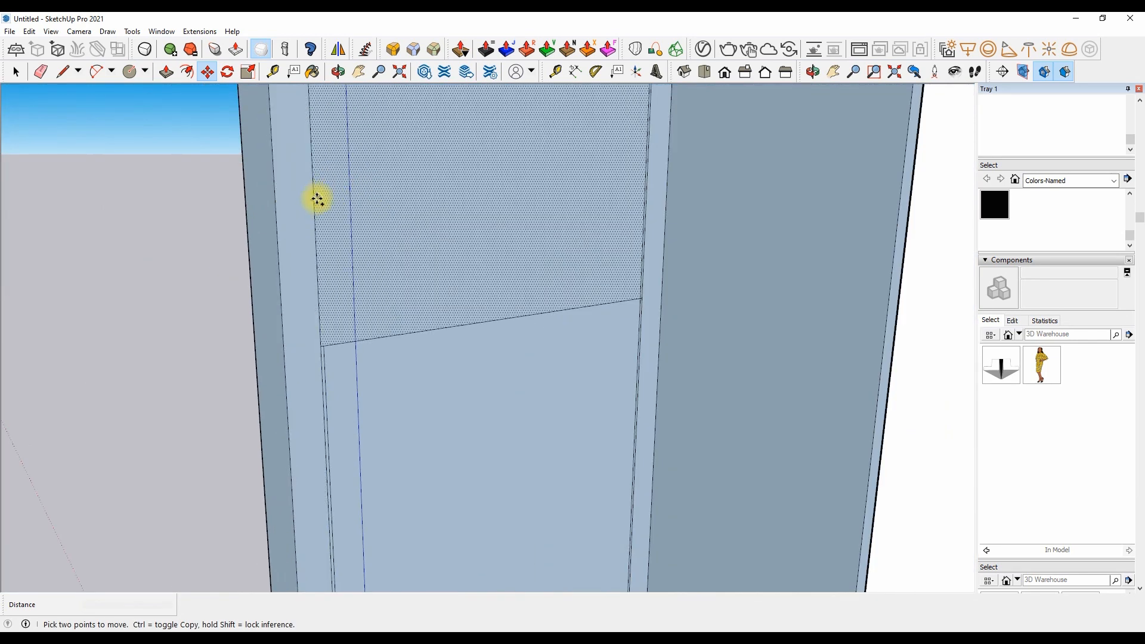
pyautogui.press('ctrl')
pyautogui.click(314, 198)
pyautogui.write('1/4')
pyautogui.press('Return')
# Copy the door's head line slightly along the vertical to form a narrow horizontal gap strip.
pyautogui.scroll(-4, 392, 202)
pyautogui.scroll(5, 444, 278)
pyautogui.press('ctrl')
pyautogui.click(420, 244)
pyautogui.click(419, 251)
pyautogui.scroll(-7, 562, 171)
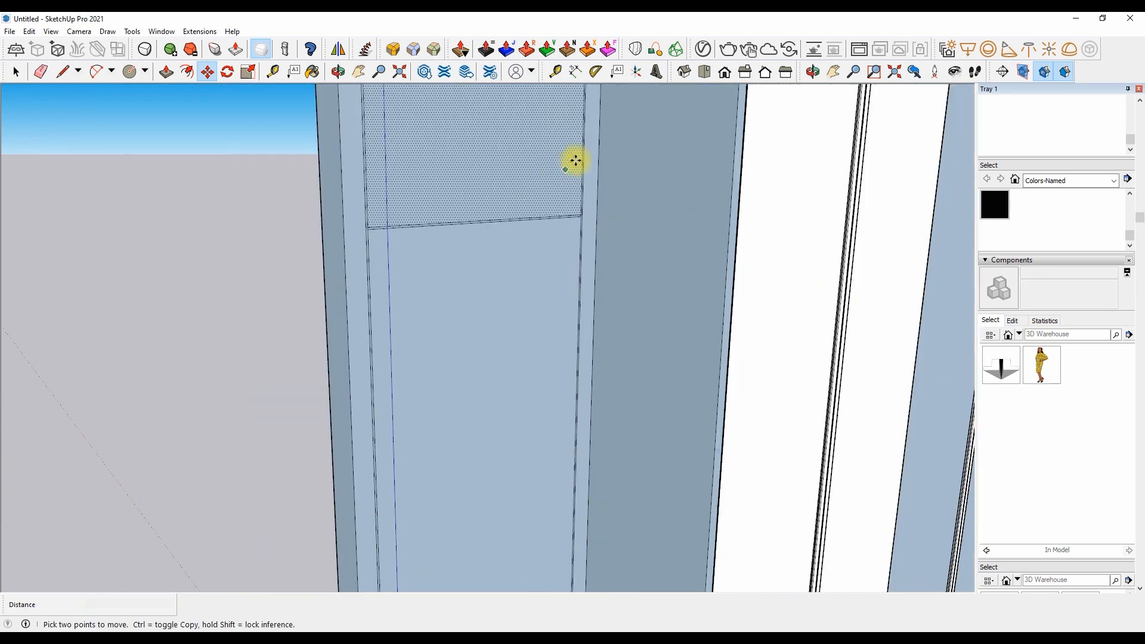
# Erase the short line segments crossing the corners where the door's horizontal and vertical gap strips meet.
pyautogui.click(41, 71)
pyautogui.scroll(8, 585, 184)
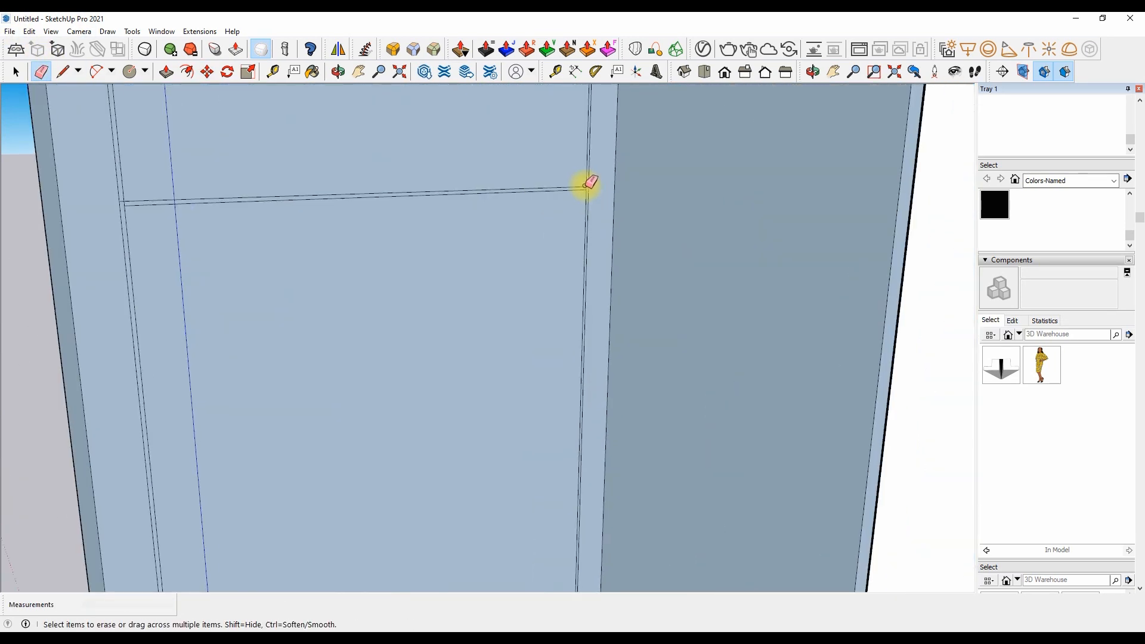
pyautogui.scroll(-2, 245, 244)
pyautogui.scroll(2, 230, 242)
pyautogui.scroll(-5, 276, 225)
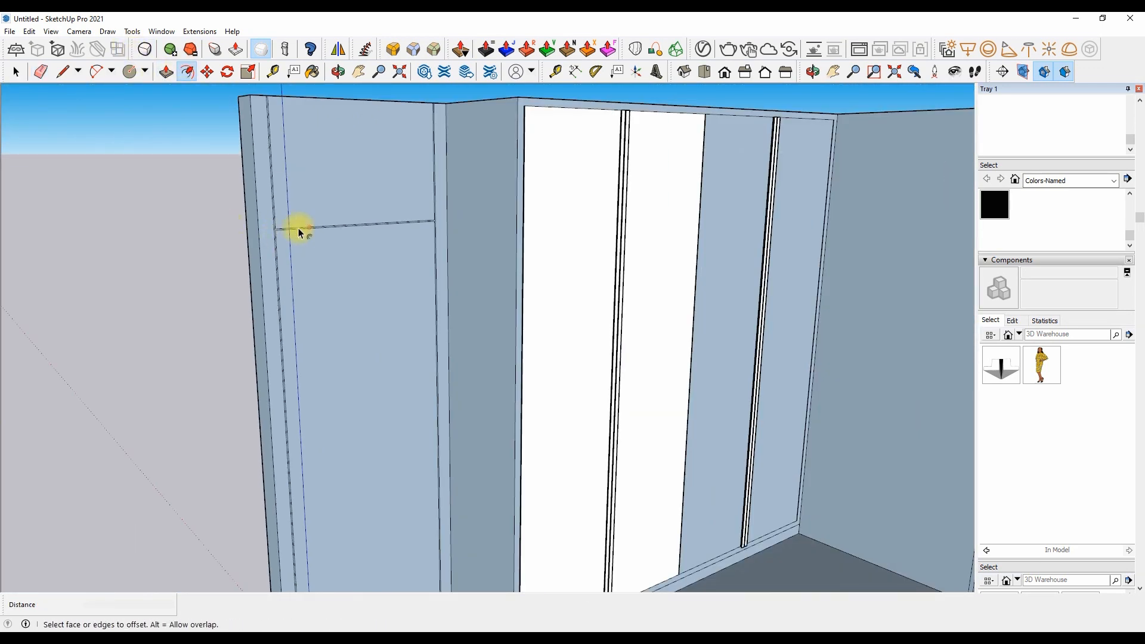
# Paint the door's gap strips 0137_Black and push them 0.5" into the wall.
pyautogui.click(312, 72)
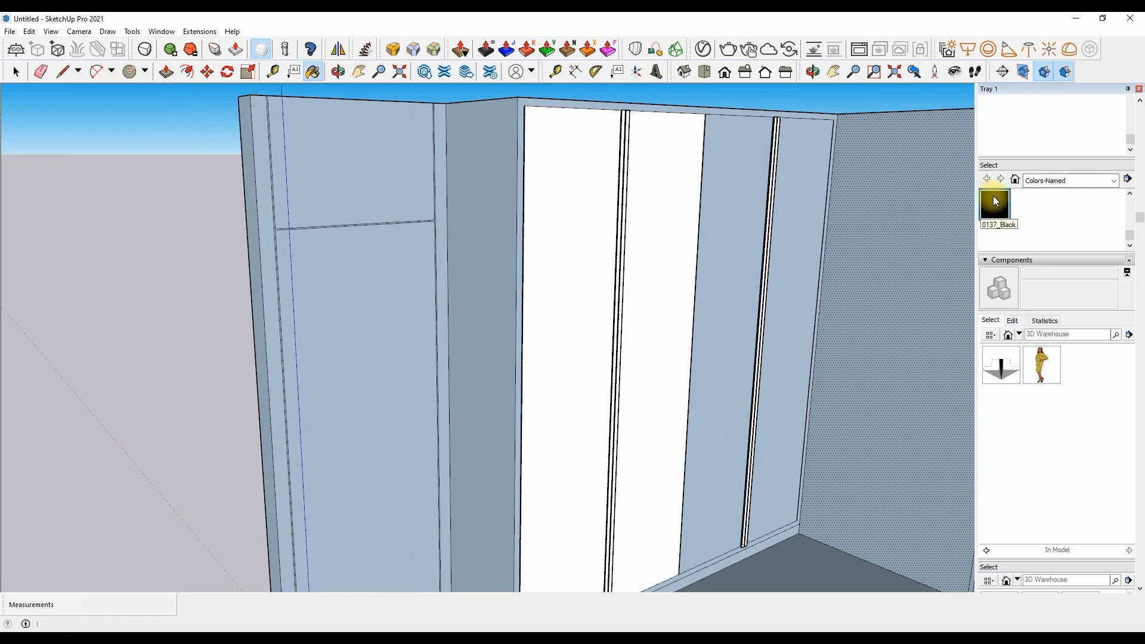
pyautogui.scroll(6, 511, 191)
pyautogui.click(169, 73)
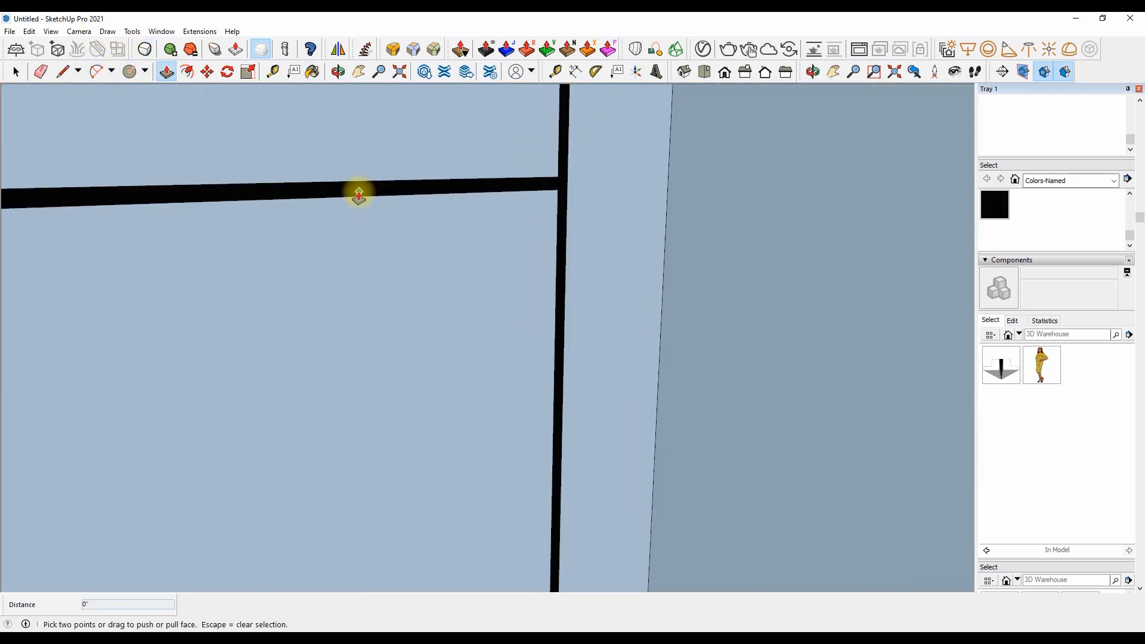
pyautogui.click(380, 193)
pyautogui.write('.5')
pyautogui.press('Return')
pyautogui.scroll(-5, 578, 191)
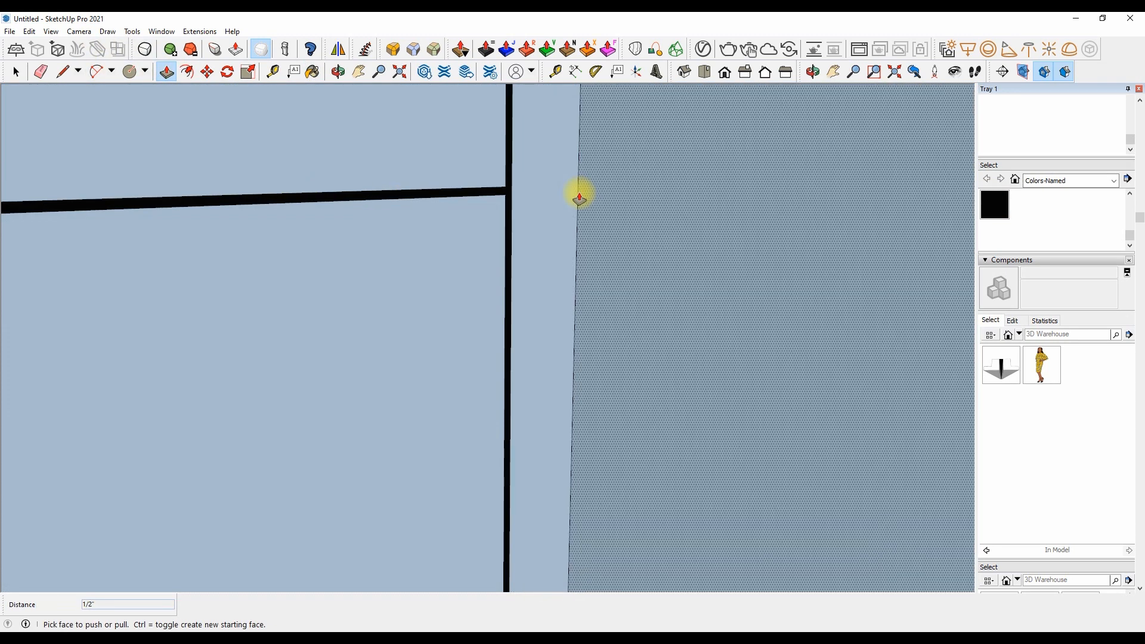
# Push the base strip below the wardrobe doors inward to form a recessed plinth.
pyautogui.click(732, 72)
pyautogui.scroll(5, 294, 253)
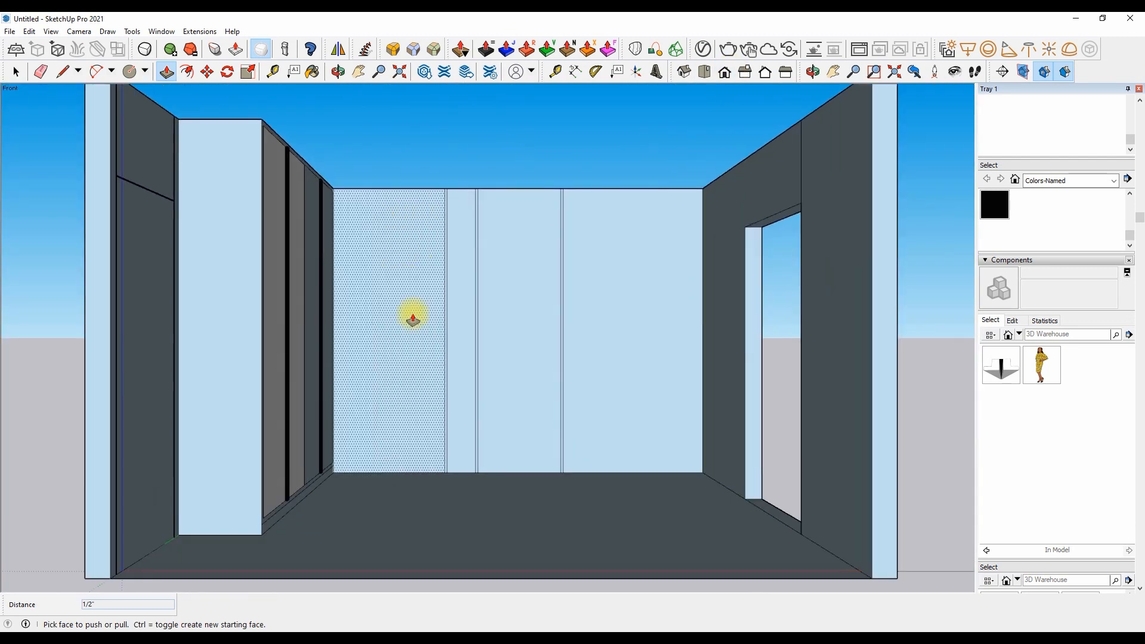
pyautogui.scroll(5, 261, 531)
pyautogui.click(261, 548)
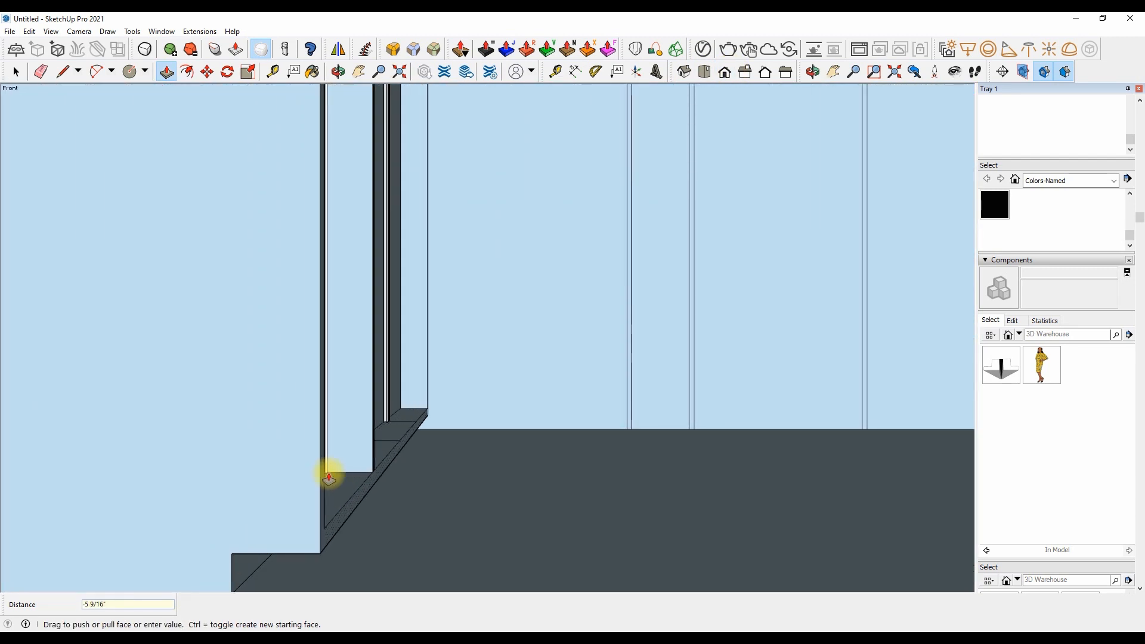
pyautogui.click(327, 469)
pyautogui.scroll(-8, 396, 391)
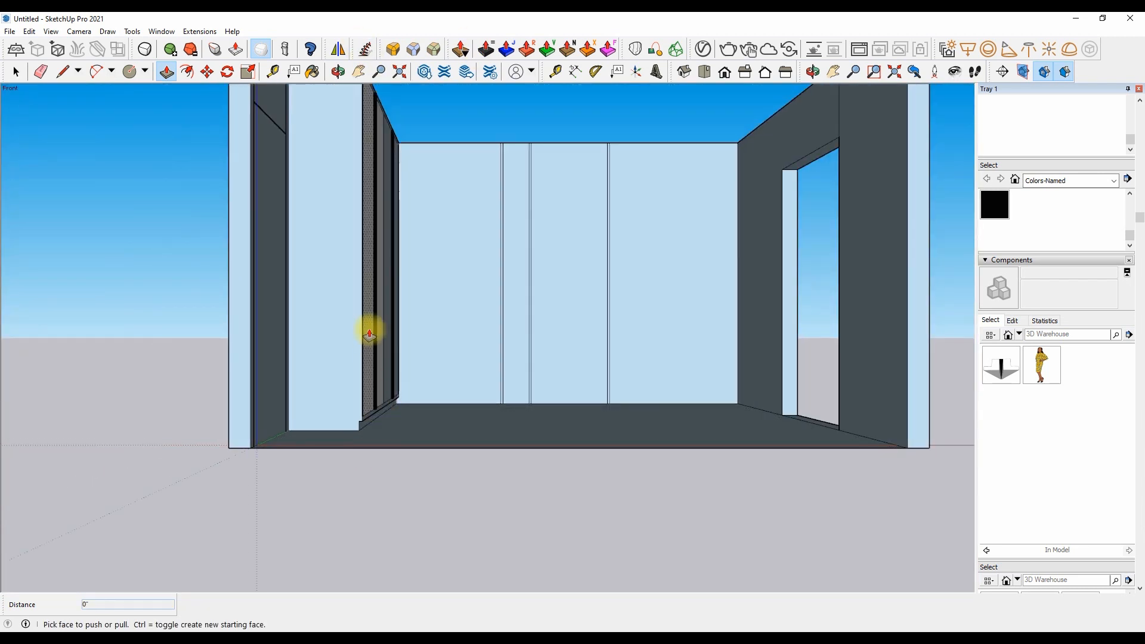
# Draw lines across the outer upper corners of the walls to create a ceiling face over the room.
pyautogui.scroll(2, 312, 332)
pyautogui.scroll(-3, 355, 232)
pyautogui.scroll(2, 416, 201)
pyautogui.scroll(-2, 511, 225)
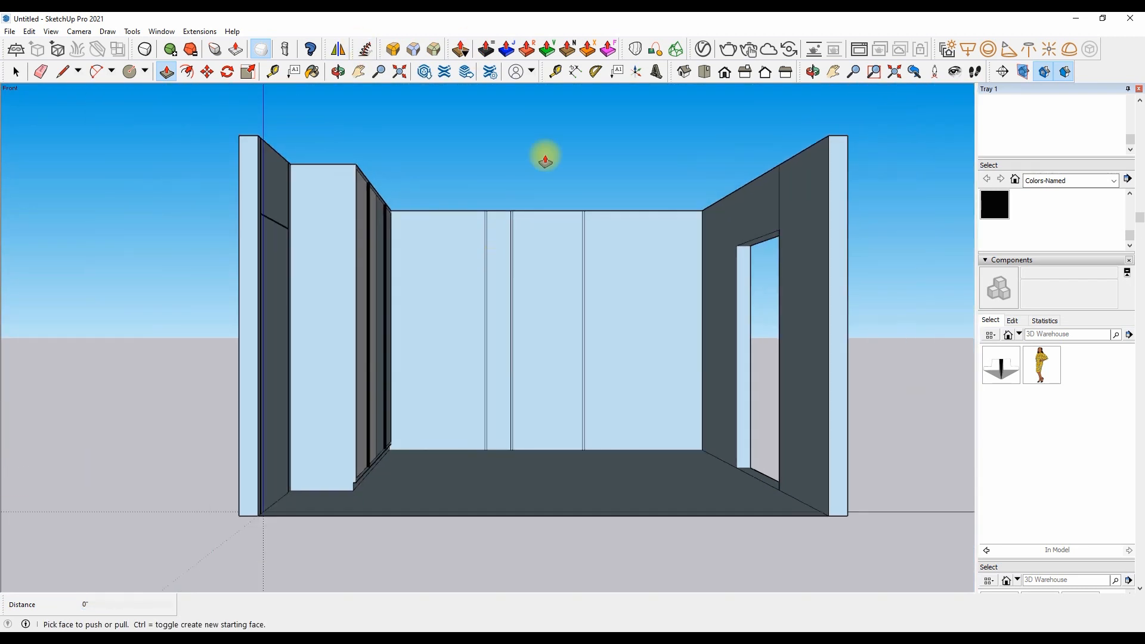
pyautogui.scroll(5, 536, 133)
pyautogui.scroll(-6, 509, 310)
pyautogui.click(338, 72)
pyautogui.moveTo(385, 253); pyautogui.dragTo(382, 336)
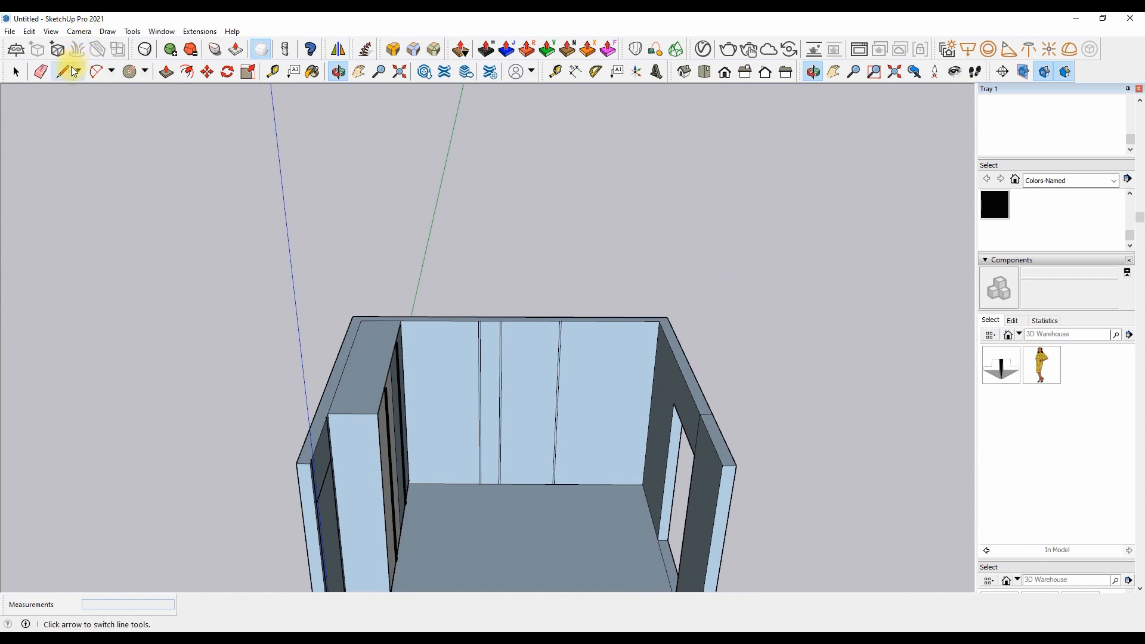
pyautogui.click(67, 70)
pyautogui.scroll(3, 393, 351)
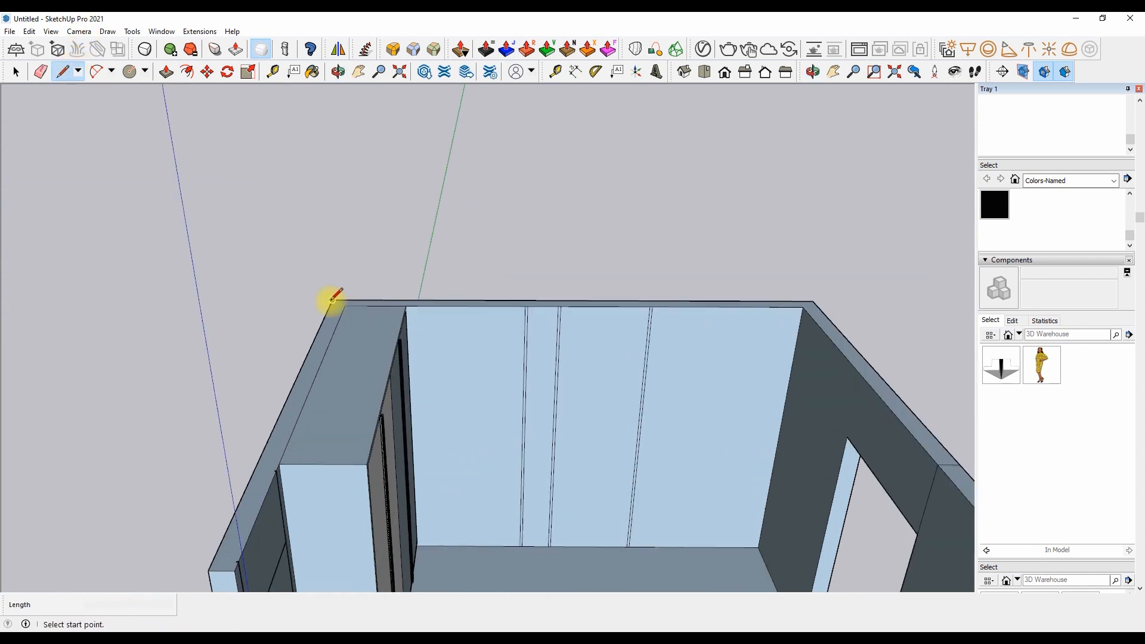
pyautogui.click(815, 287)
pyautogui.click(812, 301)
# Extrude the ceiling face into a slab on top of the walls and adjust its front edge.
pyautogui.click(166, 72)
pyautogui.click(409, 298)
pyautogui.scroll(-2, 380, 338)
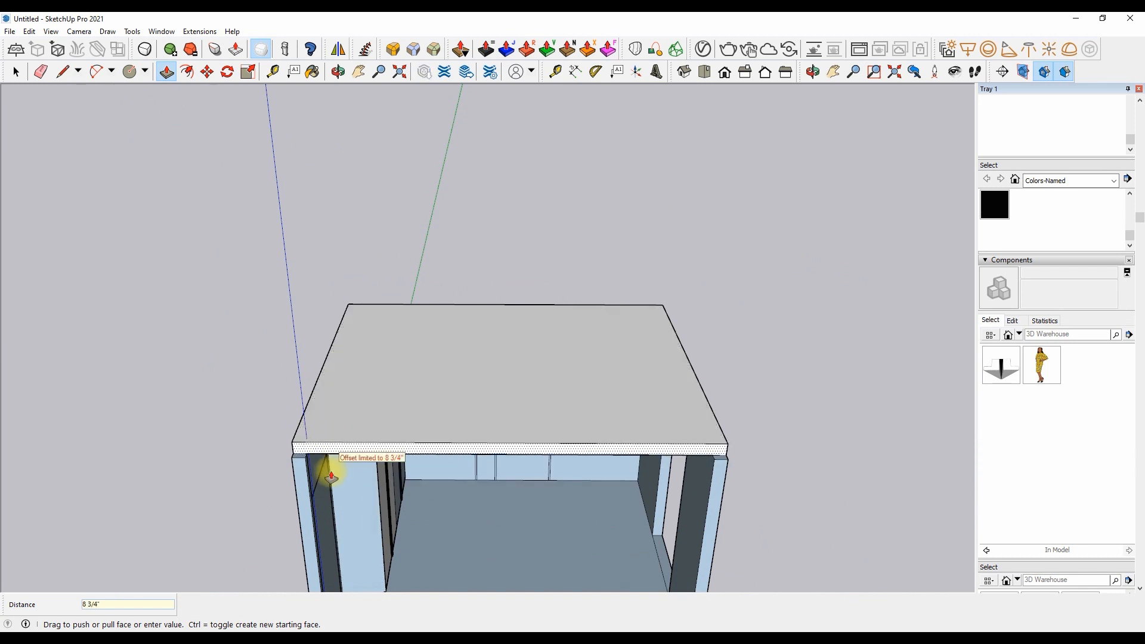
pyautogui.click(272, 505)
pyautogui.click(312, 476)
pyautogui.click(724, 72)
pyautogui.scroll(3, 532, 199)
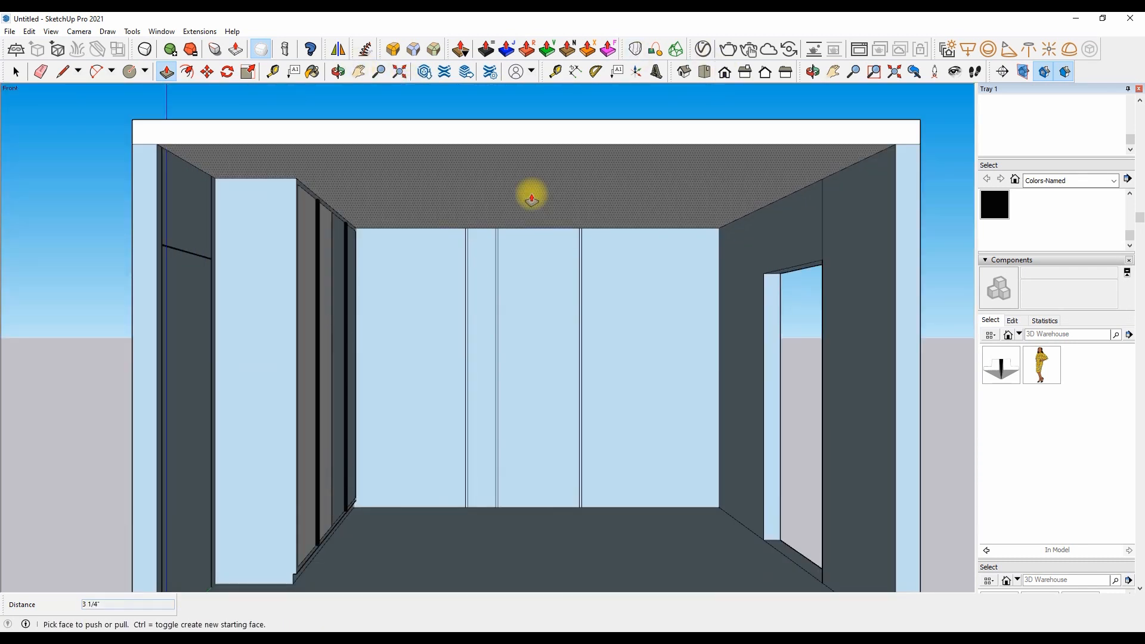
pyautogui.click(45, 74)
# Pull the side jamb of the door opening in the wall opposite the wardrobe about 11" to narrow the opening.
pyautogui.click(337, 71)
pyautogui.moveTo(429, 96); pyautogui.dragTo(618, 101)
pyautogui.rightClick(618, 100)
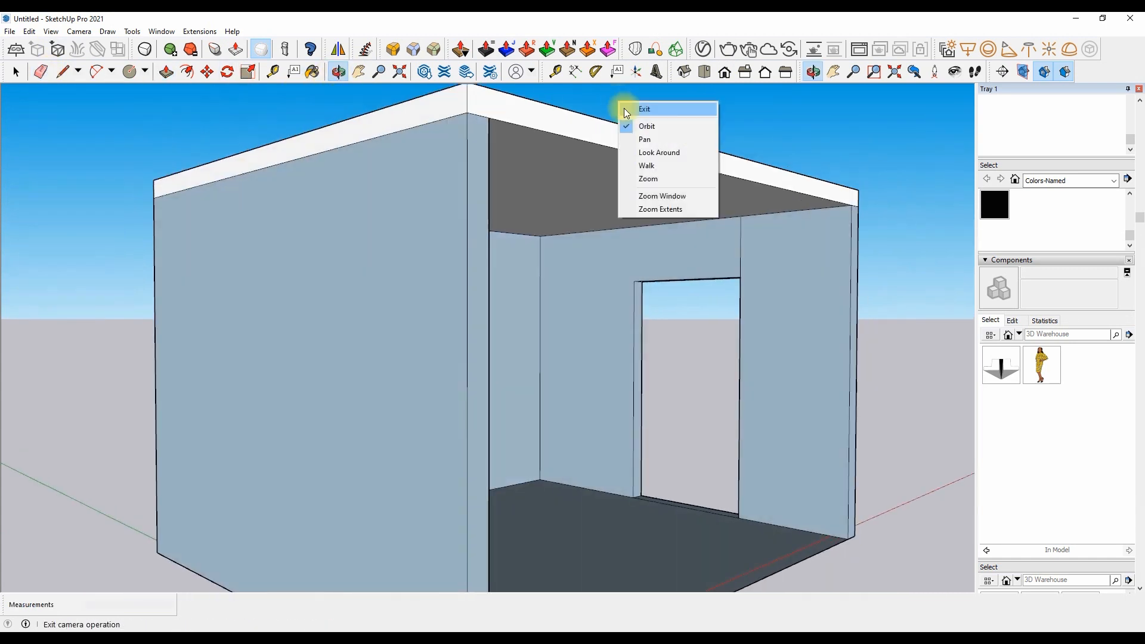
pyautogui.click(626, 110)
pyautogui.press('p')
pyautogui.click(638, 308)
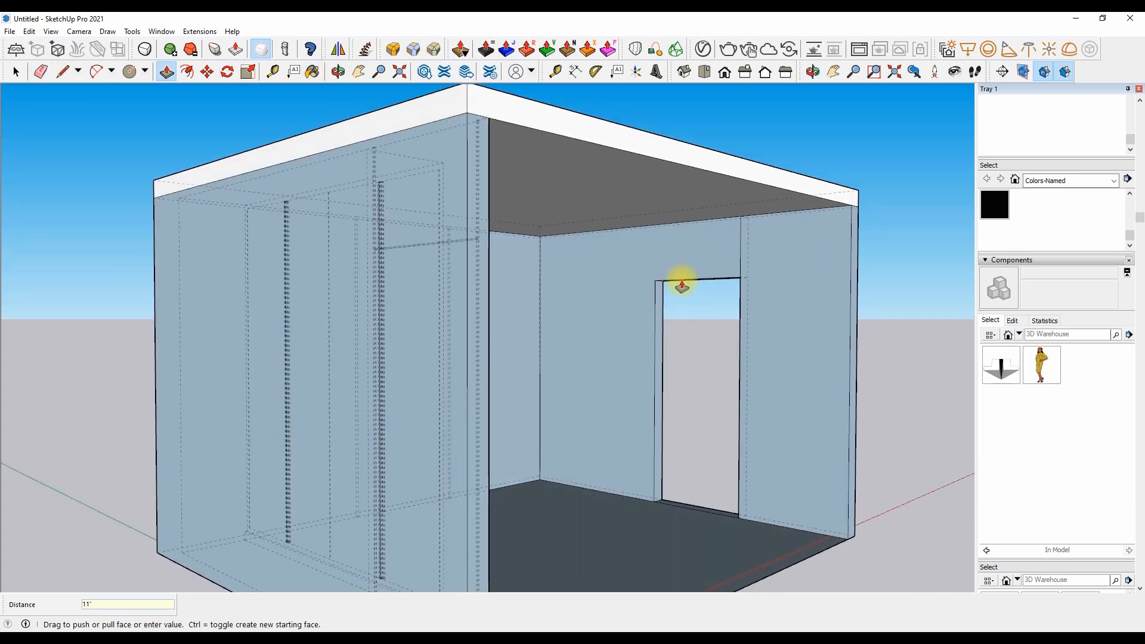
pyautogui.click(681, 285)
# Draw a vertical line from the door opening's inner upper corner to the ceiling.
pyautogui.press('l')
pyautogui.scroll(2, 670, 268)
pyautogui.click(655, 282)
pyautogui.click(650, 201)
# Pull the threshold of the door opening up 8' to its head to close the opening.
pyautogui.click(167, 72)
pyautogui.scroll(-2, 593, 482)
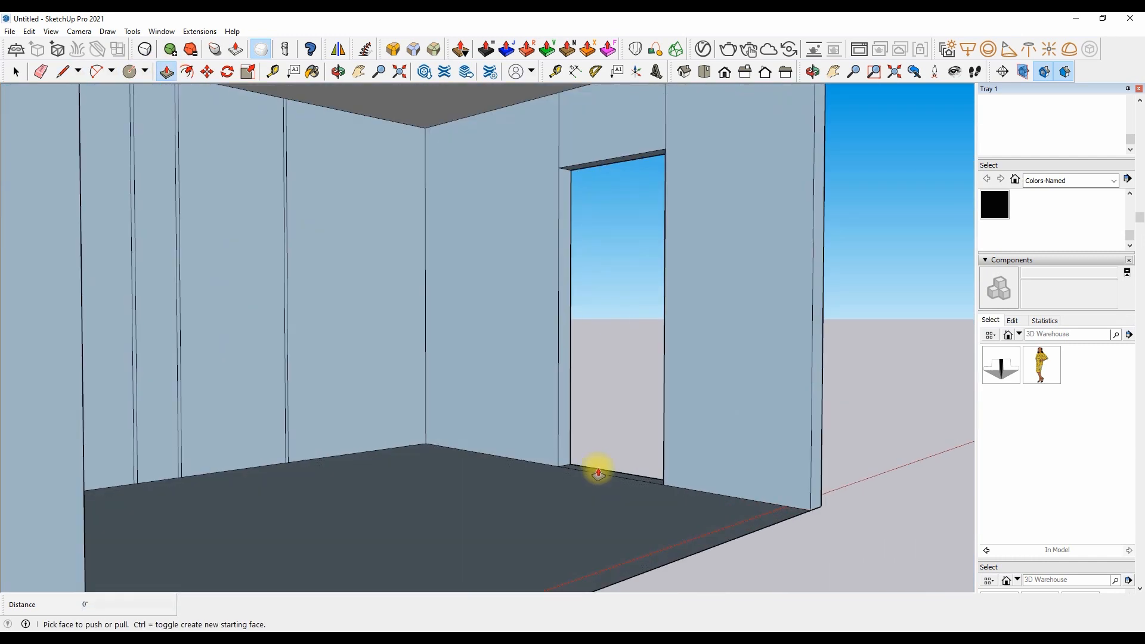
pyautogui.click(598, 474)
pyautogui.click(554, 169)
pyautogui.scroll(-3, 577, 191)
pyautogui.scroll(3, 578, 192)
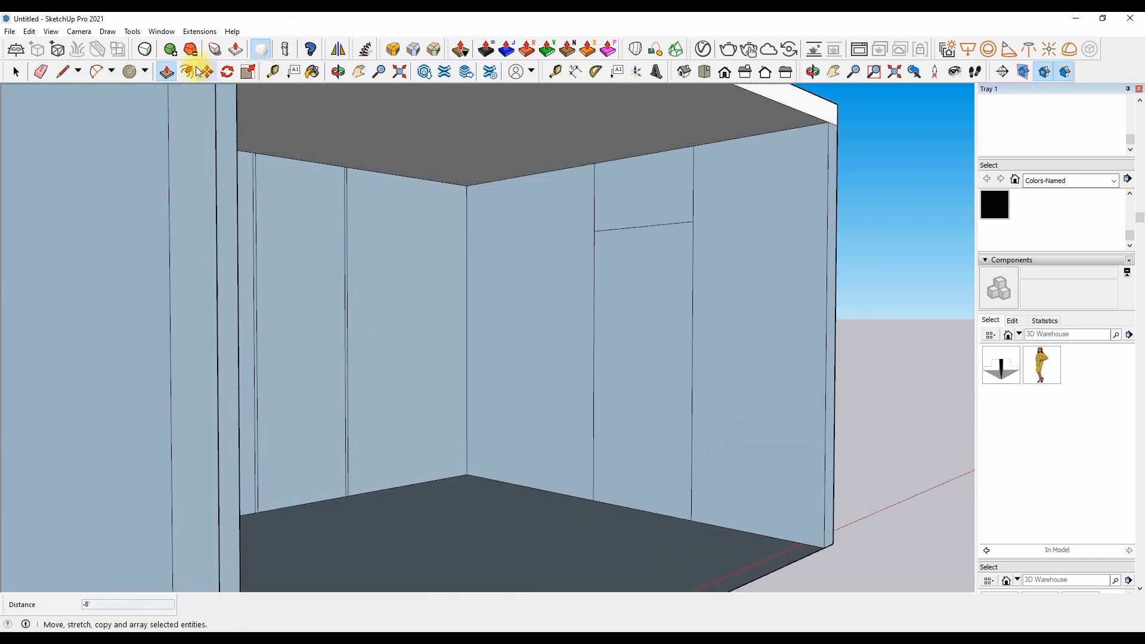
# Offset the outline of the closed door face inward by 0.25".
pyautogui.click(189, 72)
pyautogui.scroll(2, 711, 252)
pyautogui.click(633, 223)
pyautogui.write('.25')
pyautogui.press('Return')
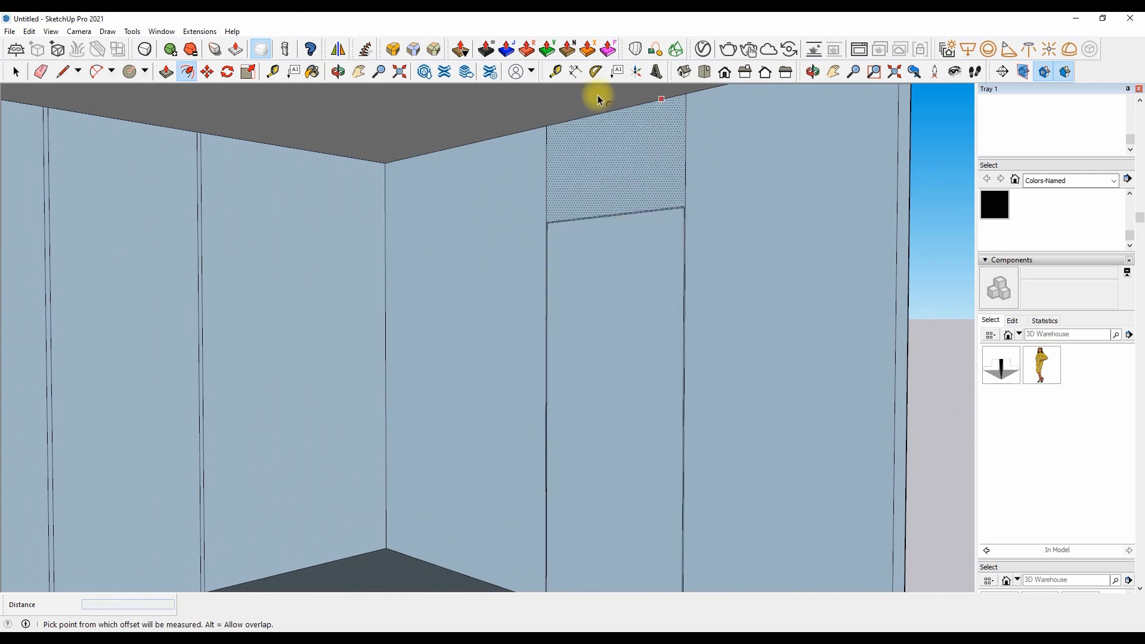
# Draw vertical lines from both inner corners of the door's offset outline up to the ceiling.
pyautogui.click(63, 71)
pyautogui.scroll(3, 504, 242)
pyautogui.click(494, 248)
pyautogui.scroll(-2, 555, 286)
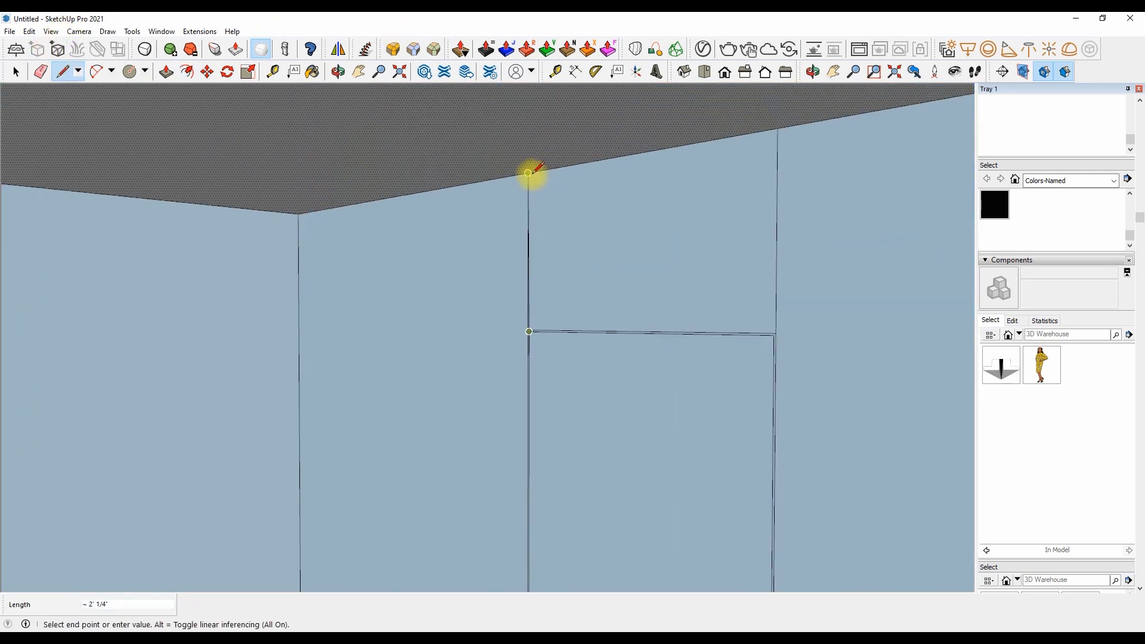
pyautogui.scroll(3, 539, 178)
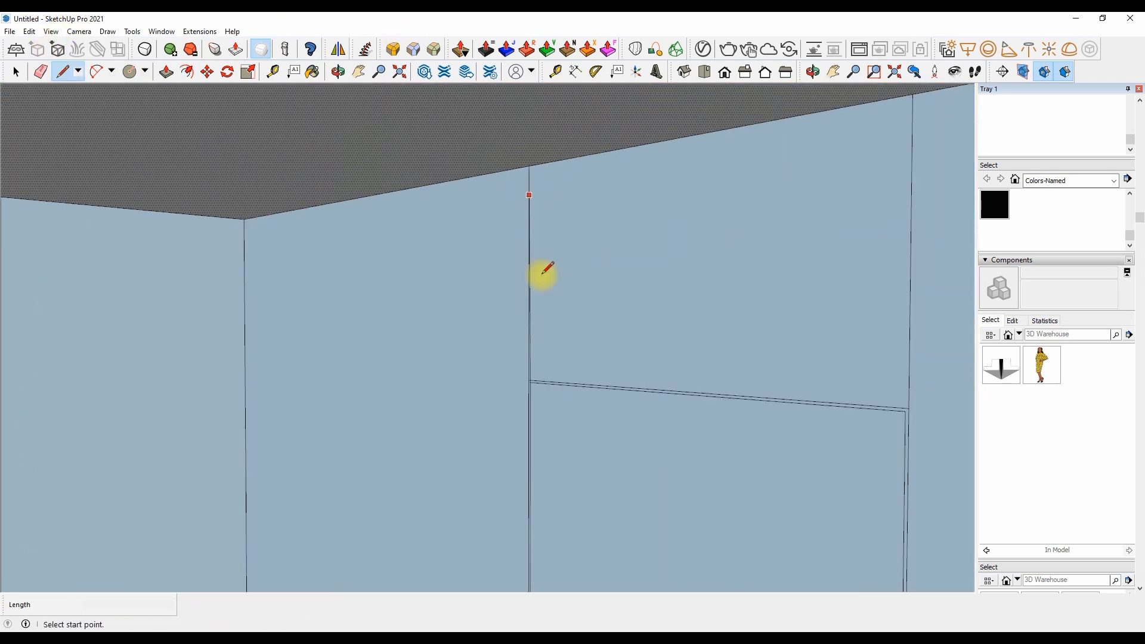
pyautogui.click(536, 150)
pyautogui.scroll(-3, 536, 152)
pyautogui.scroll(3, 702, 288)
pyautogui.click(701, 291)
pyautogui.scroll(-2, 701, 291)
pyautogui.scroll(2, 710, 103)
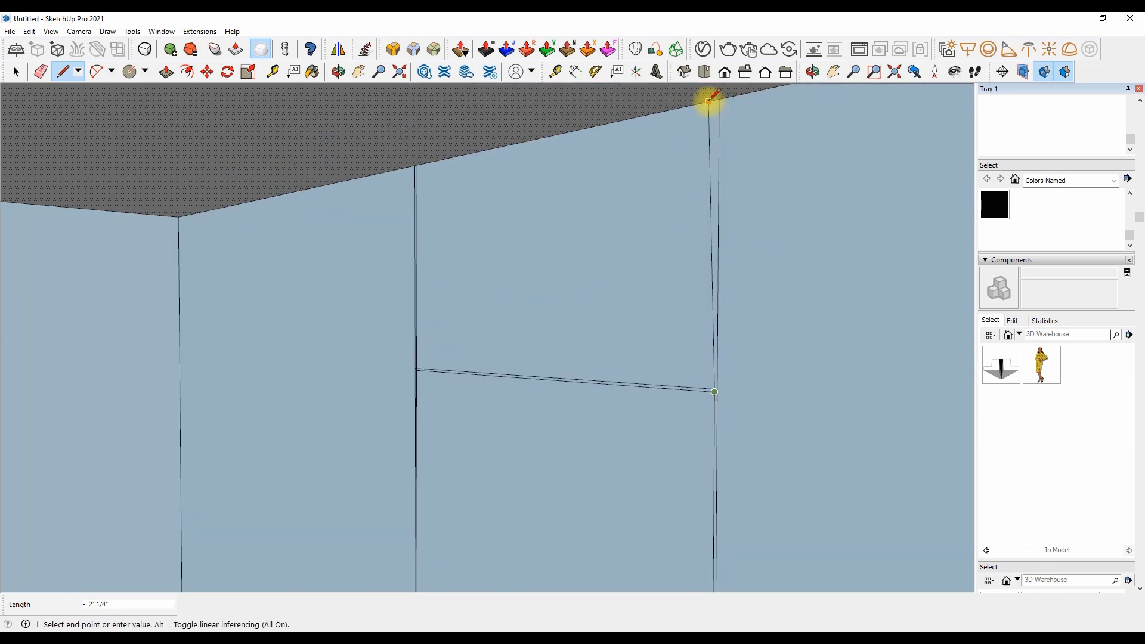
pyautogui.click(715, 95)
# Erase the short line segments crossing the gap strips at both upper corners of the door.
pyautogui.press('e')
pyautogui.scroll(4, 391, 385)
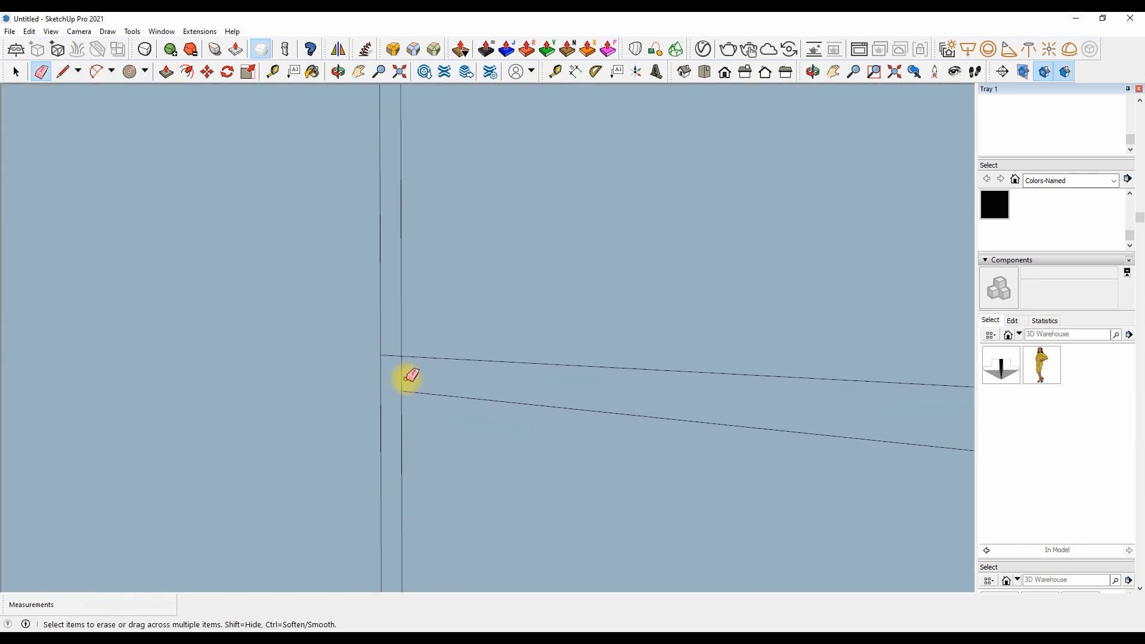
pyautogui.scroll(-3, 582, 335)
pyautogui.scroll(4, 598, 358)
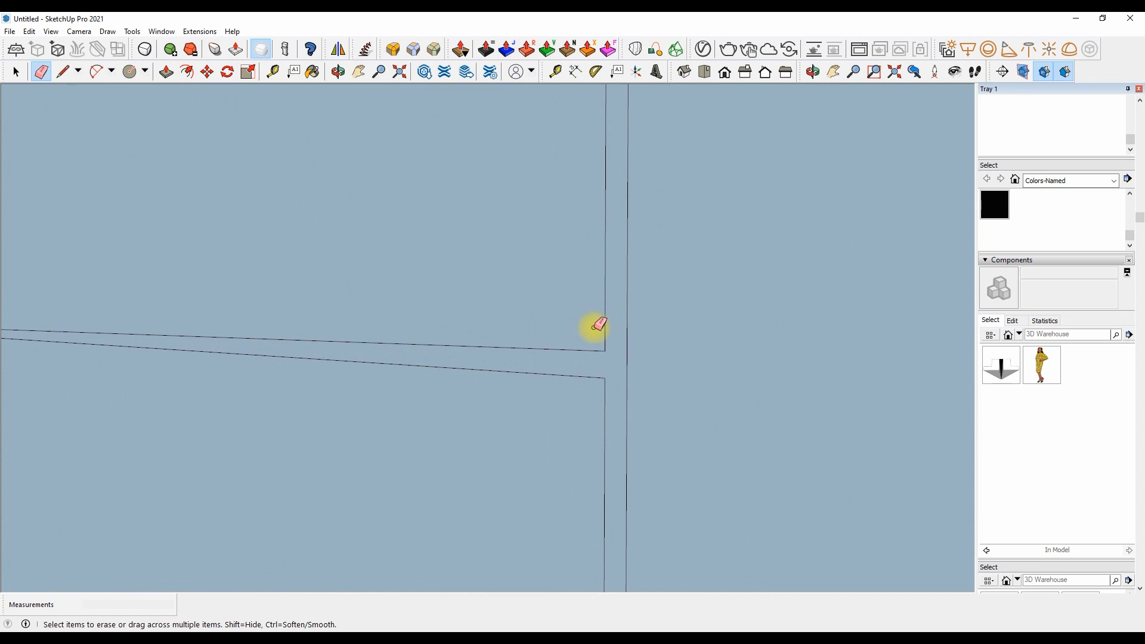
pyautogui.scroll(-4, 534, 224)
# Copy the vertical line at the door's side nearest the room's open end outward along the wall.
pyautogui.click(207, 71)
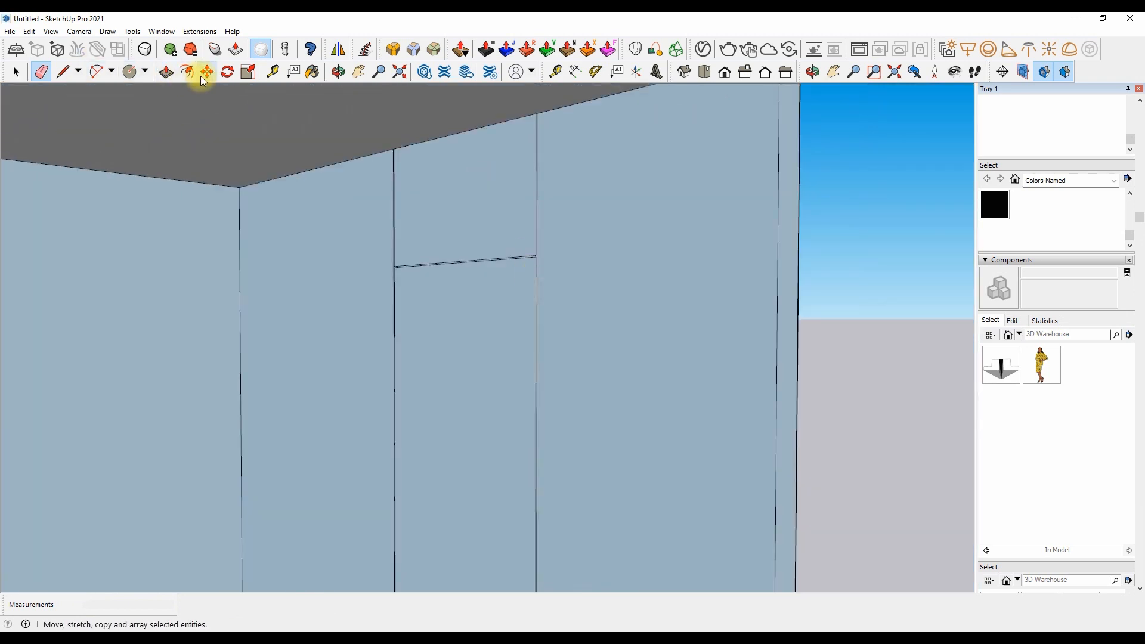
pyautogui.scroll(4, 569, 250)
pyautogui.click(577, 250)
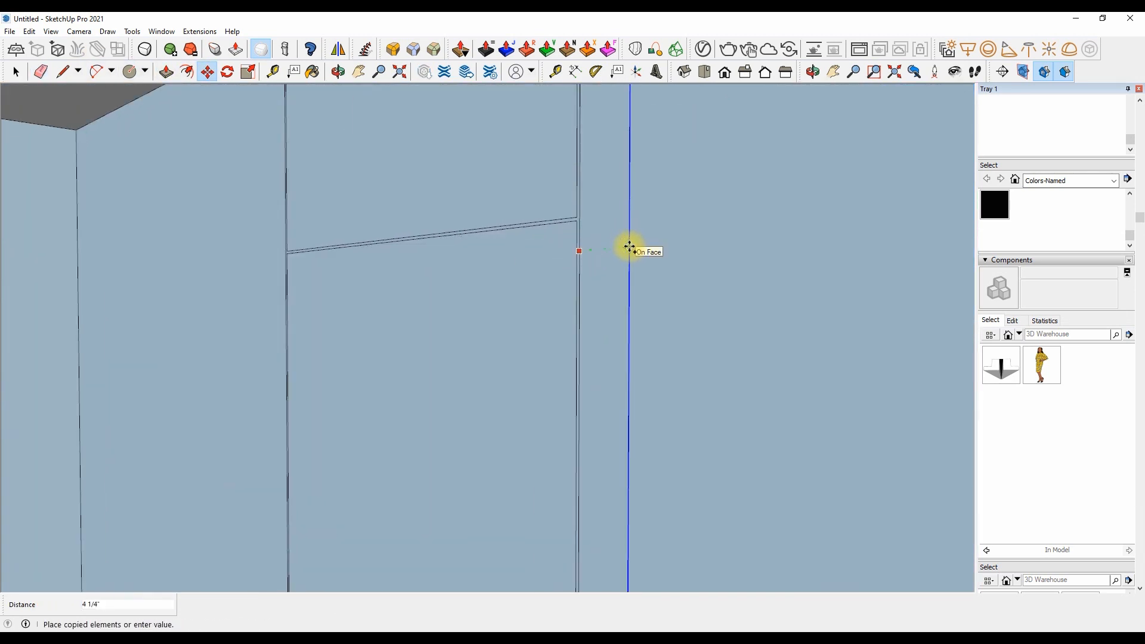
pyautogui.click(629, 248)
pyautogui.scroll(-3, 628, 244)
# Copy the vertical line at the door's side nearest the back wall 3" outward along the wall.
pyautogui.scroll(3, 629, 244)
pyautogui.click(497, 271)
pyautogui.press('ctrl')
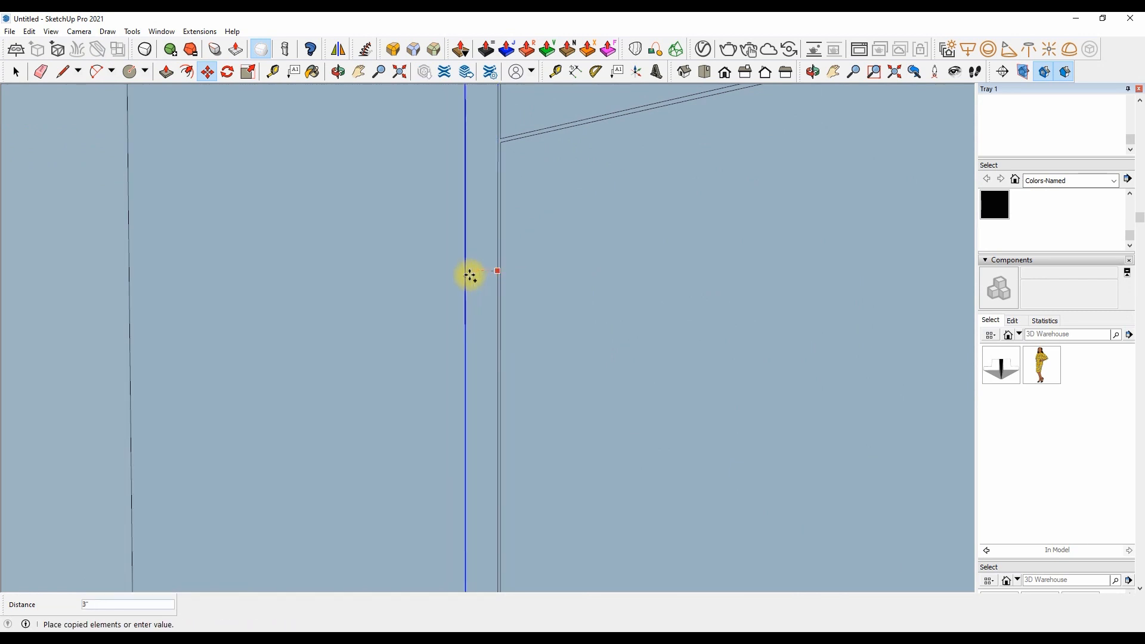
pyautogui.click(459, 279)
pyautogui.scroll(-5, 529, 210)
pyautogui.scroll(-1, 726, 192)
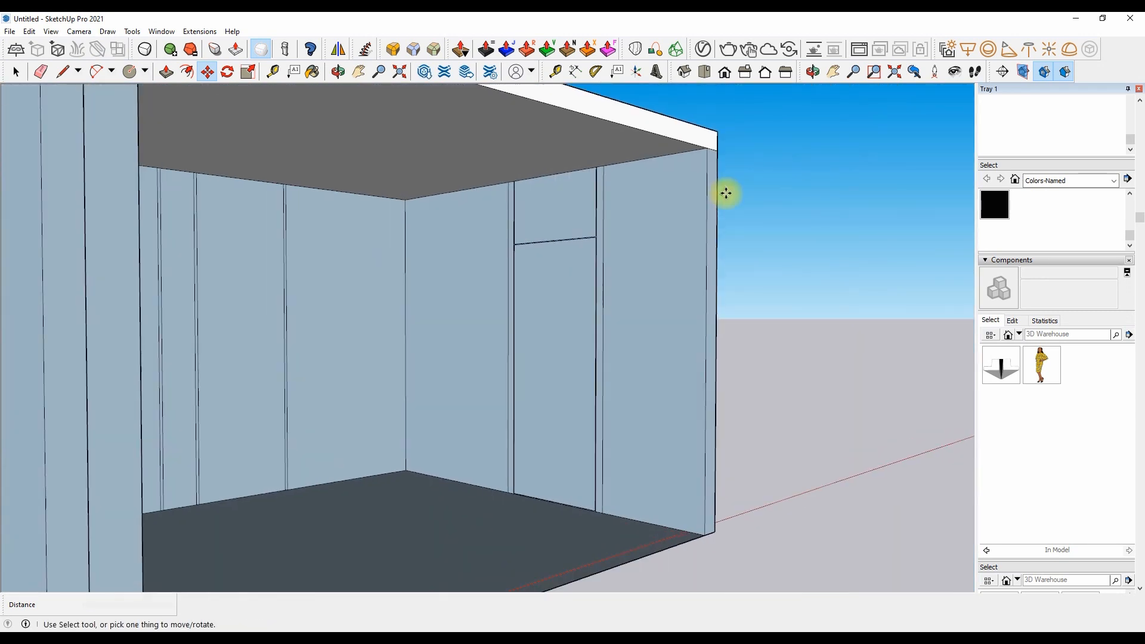
# Copy the outer vertical line beside the door toward the room's open end by 0.25" to form a narrow groove strip.
pyautogui.scroll(5, 602, 281)
pyautogui.click(594, 281)
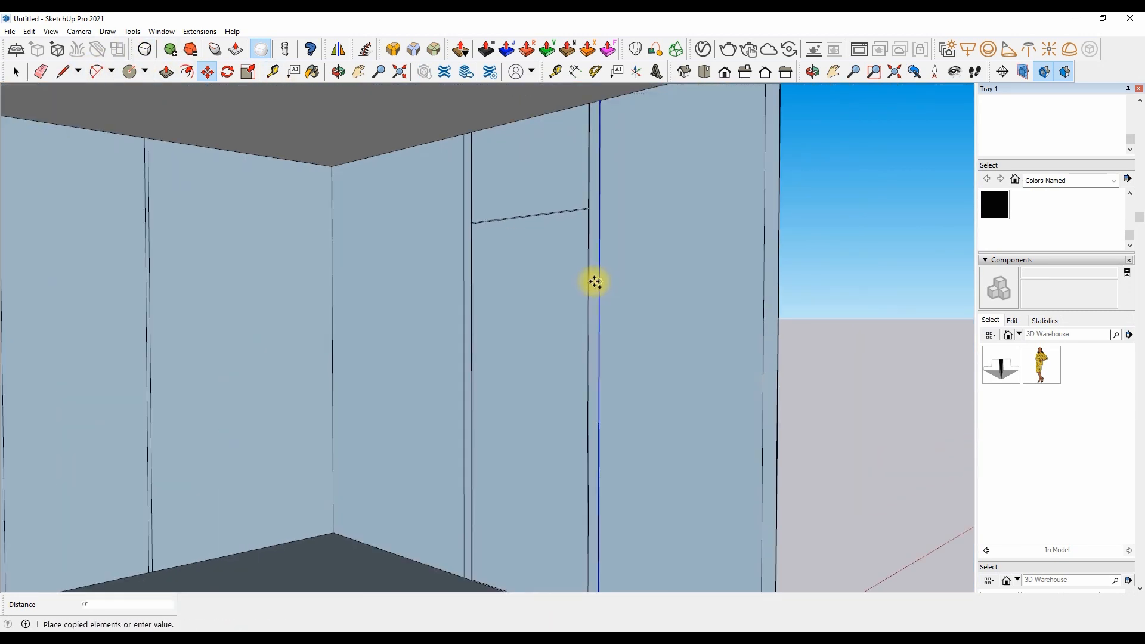
pyautogui.scroll(3, 592, 281)
pyautogui.write('.25')
pyautogui.press('Return')
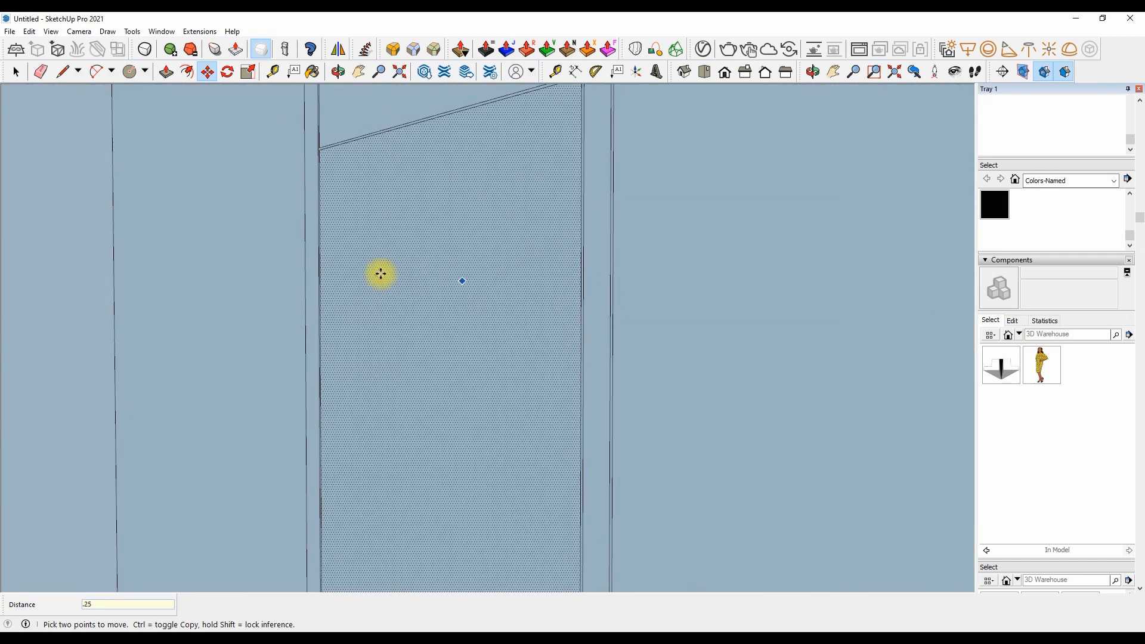
# Copy the outer vertical line on the door's back-wall side slightly toward the door to form a narrow groove strip.
pyautogui.scroll(4, 311, 298)
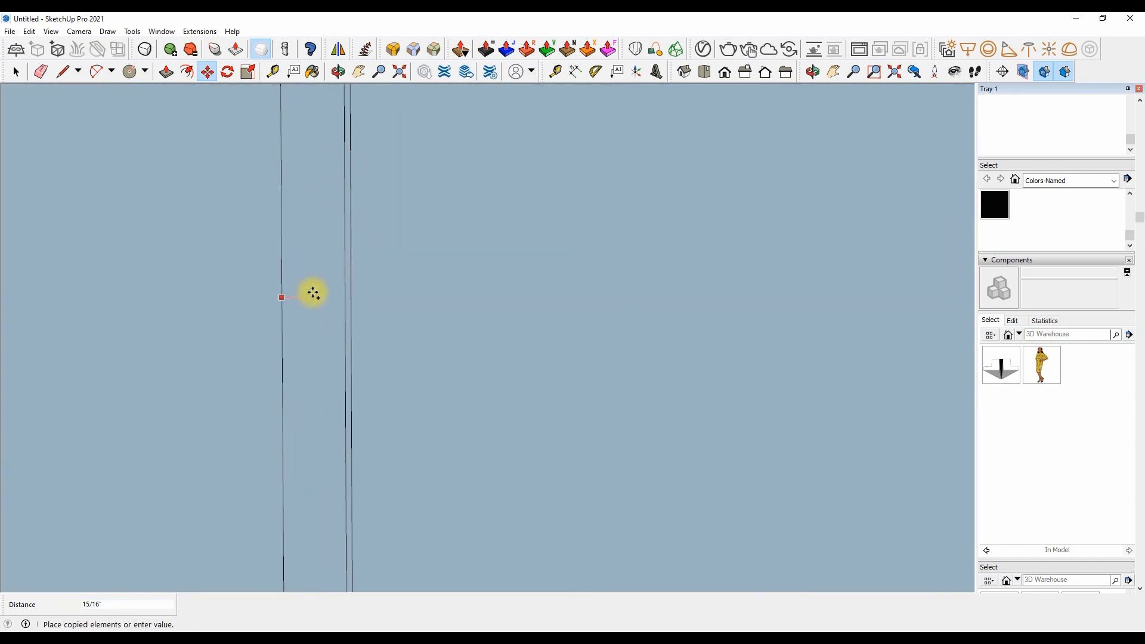
pyautogui.click(315, 292)
pyautogui.scroll(-6, 519, 243)
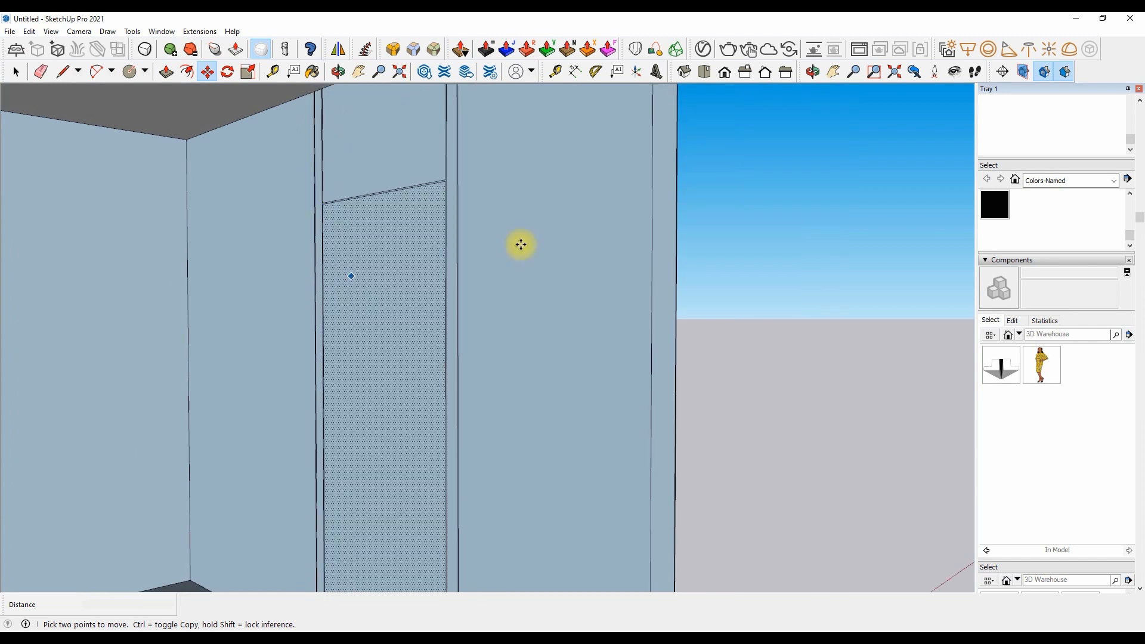
pyautogui.press('space')
# In front view, draw a line along the ceiling about 3" from the wall with the door, running from the back wall forward.
pyautogui.click(724, 73)
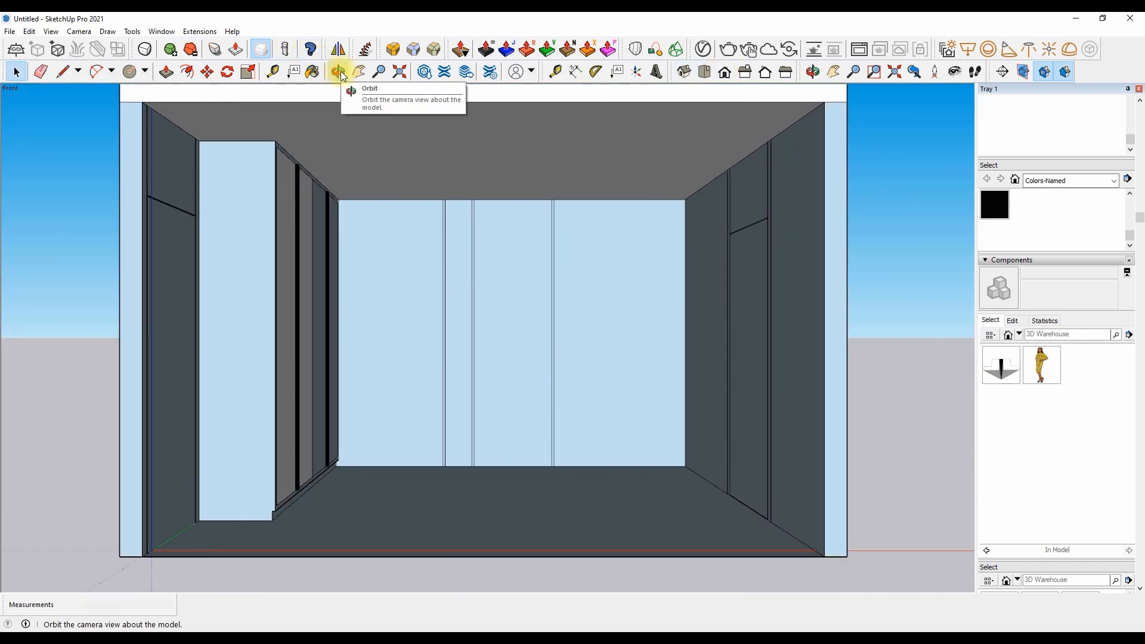
pyautogui.press('l')
pyautogui.scroll(4, 656, 211)
pyautogui.click(734, 178)
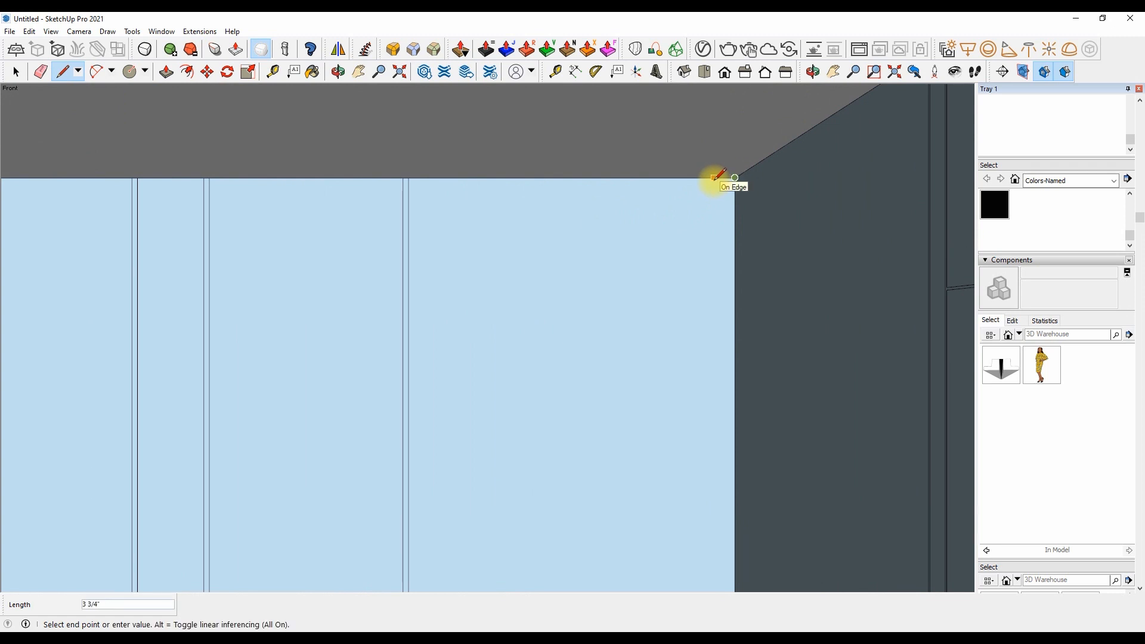
pyautogui.click(732, 177)
pyautogui.scroll(-6, 709, 176)
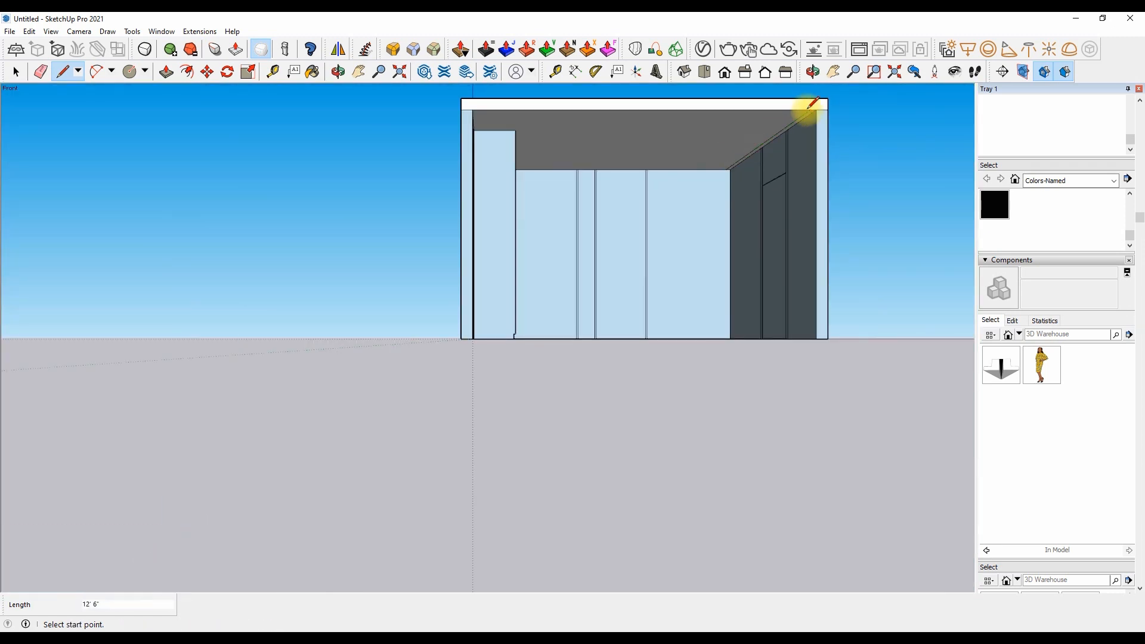
# Outline a stepped drop profile with 1 1/2" widths on the back wall at the ceiling corner, and erase its inner dividing line.
pyautogui.scroll(5, 807, 108)
pyautogui.click(718, 170)
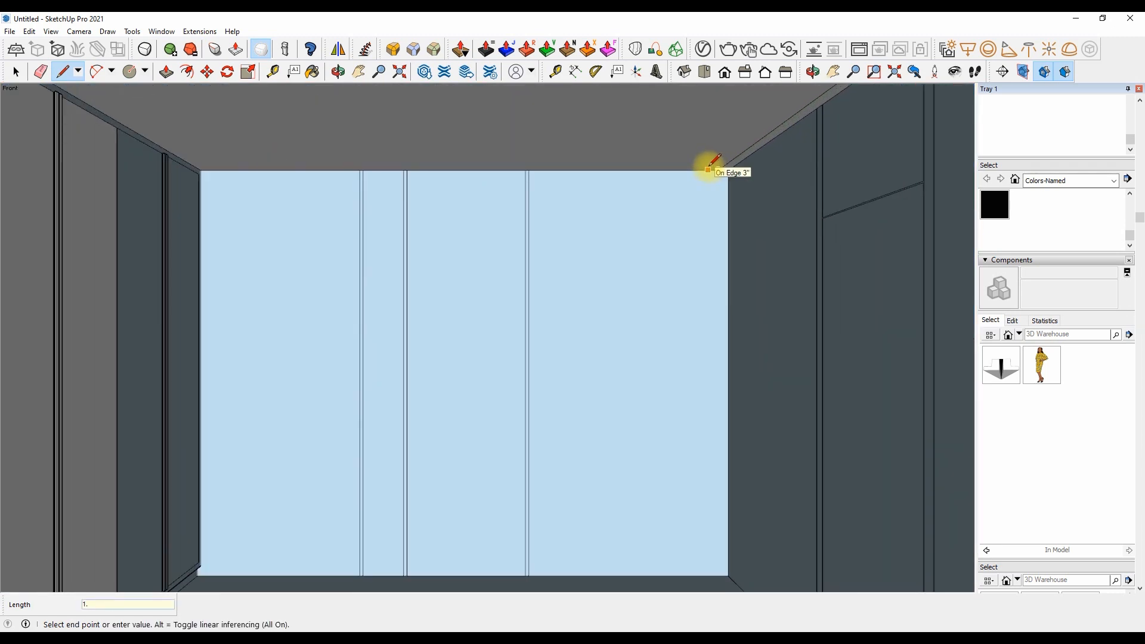
pyautogui.scroll(3, 712, 170)
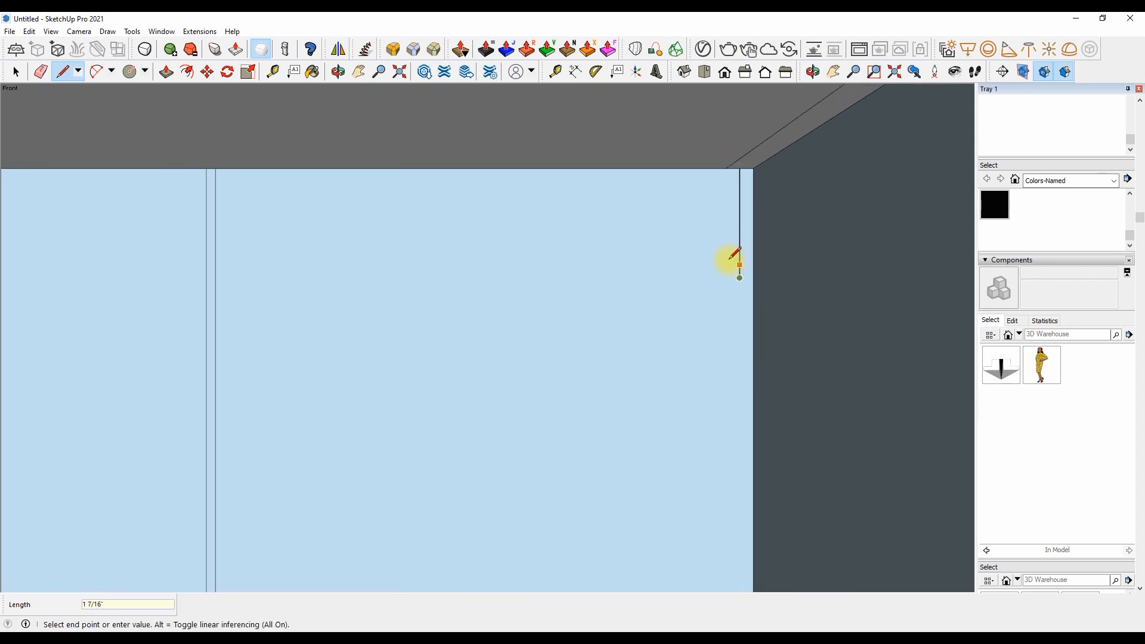
pyautogui.click(161, 75)
pyautogui.press('l')
pyautogui.scroll(1, 776, 291)
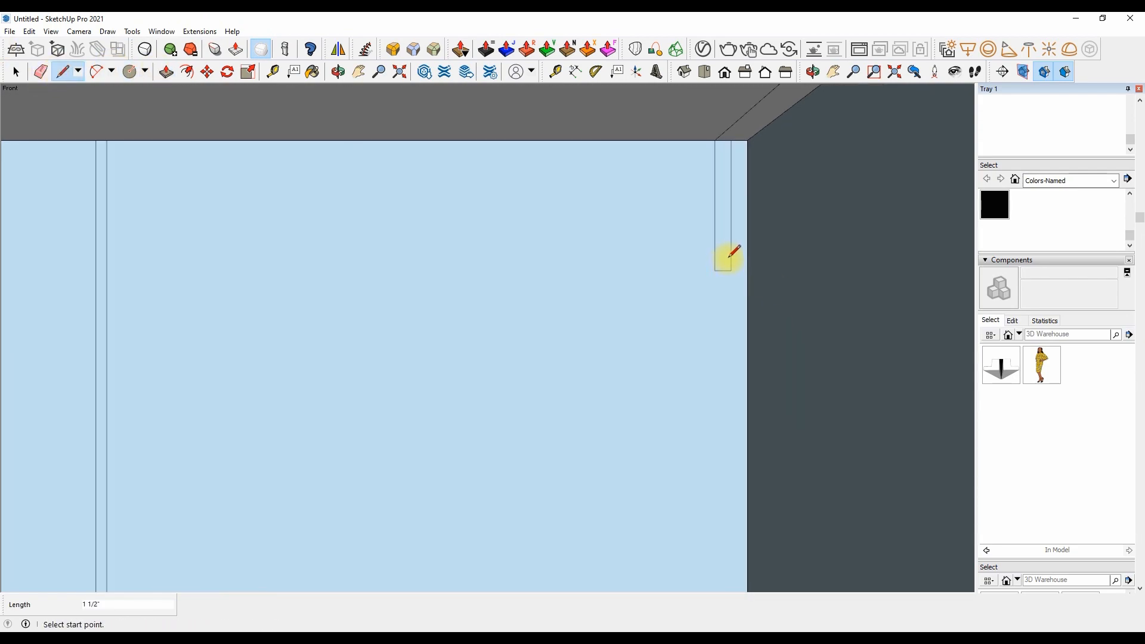
pyautogui.click(162, 82)
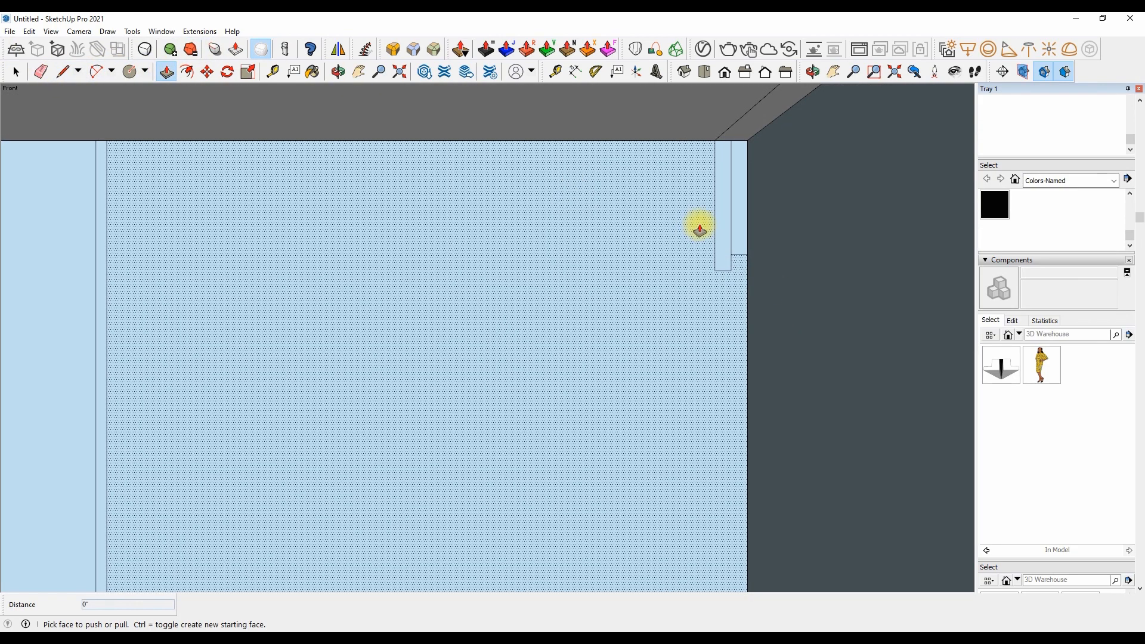
pyautogui.press('e')
pyautogui.press('p')
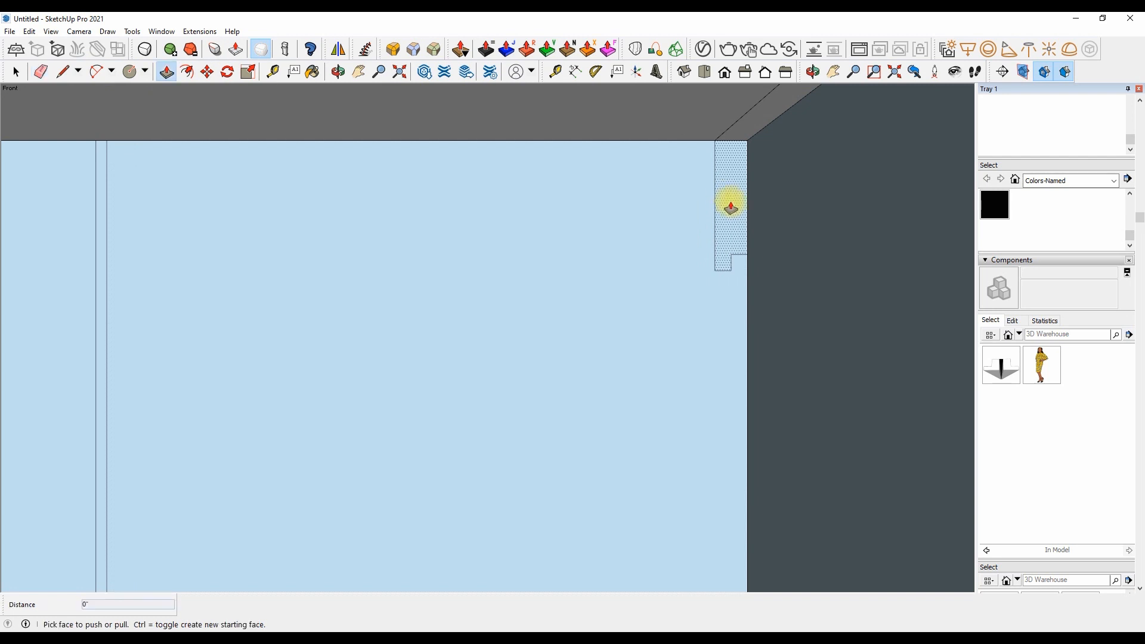
# Push/Pull the stepped profile forward along the ceiling line to the room's open end.
pyautogui.click(726, 200)
pyautogui.scroll(-9, 745, 194)
pyautogui.scroll(3, 788, 163)
pyautogui.click(791, 163)
pyautogui.click(790, 166)
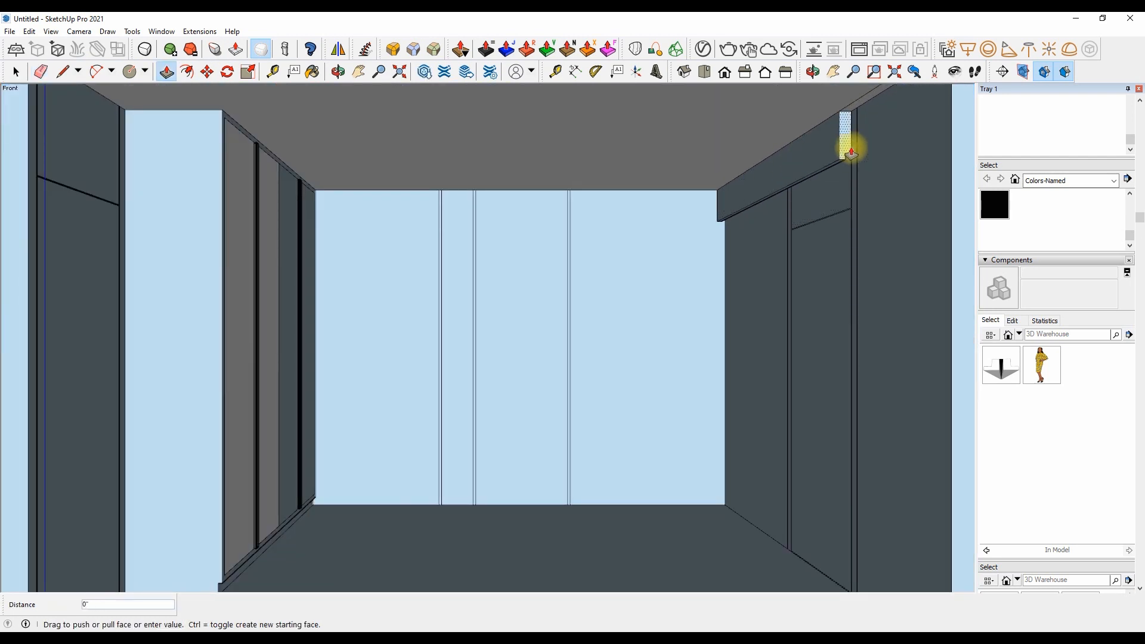
pyautogui.press('Escape')
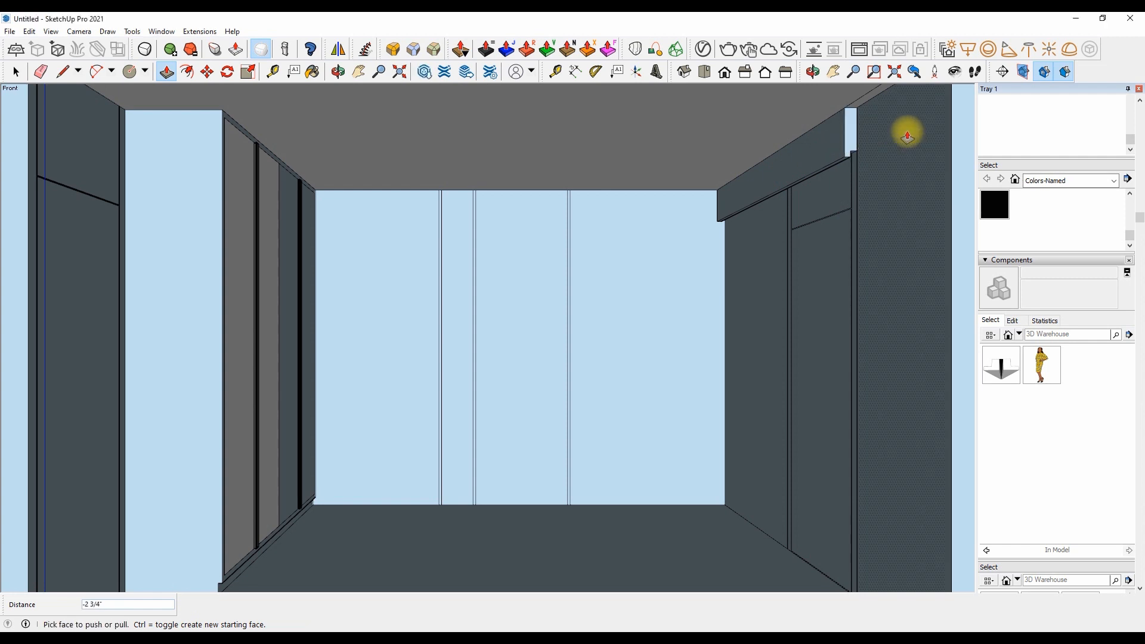
pyautogui.scroll(-5, 863, 118)
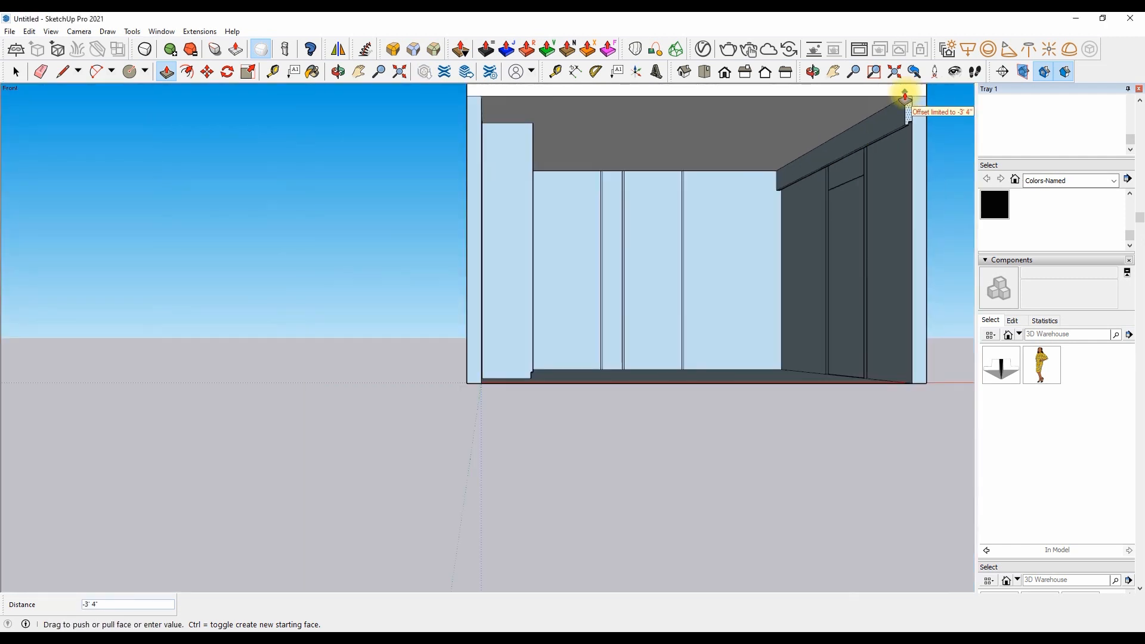
pyautogui.scroll(6, 564, 330)
pyautogui.press('space')
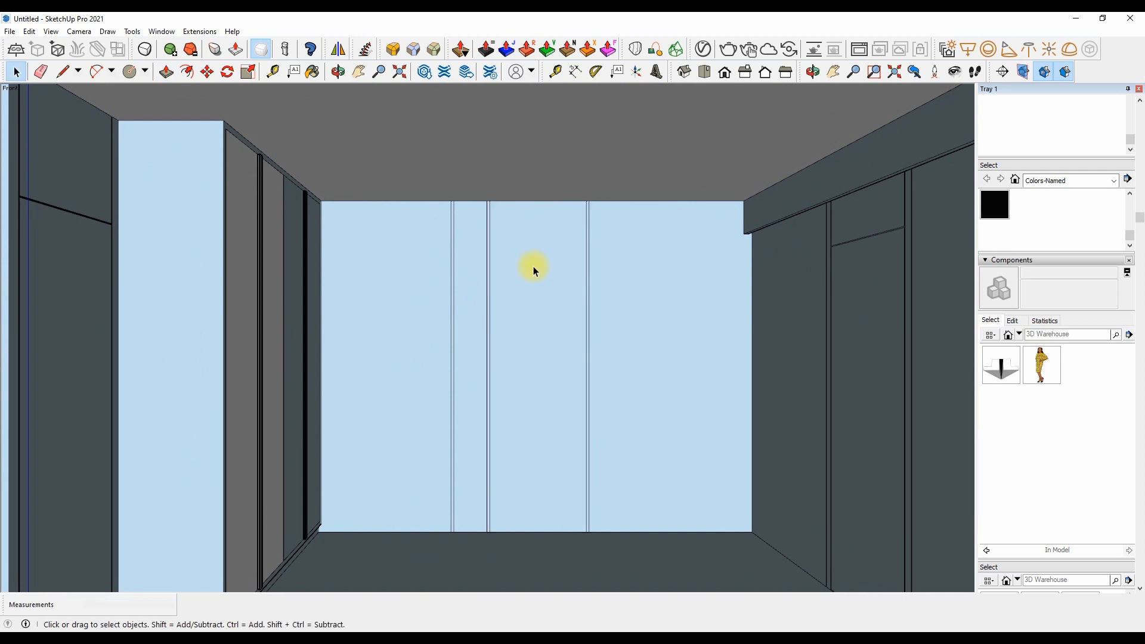
# Import the beige marble image from Downloads and fit it to the back wall panel nearest the door wall.
pyautogui.click(12, 32)
pyautogui.click(48, 257)
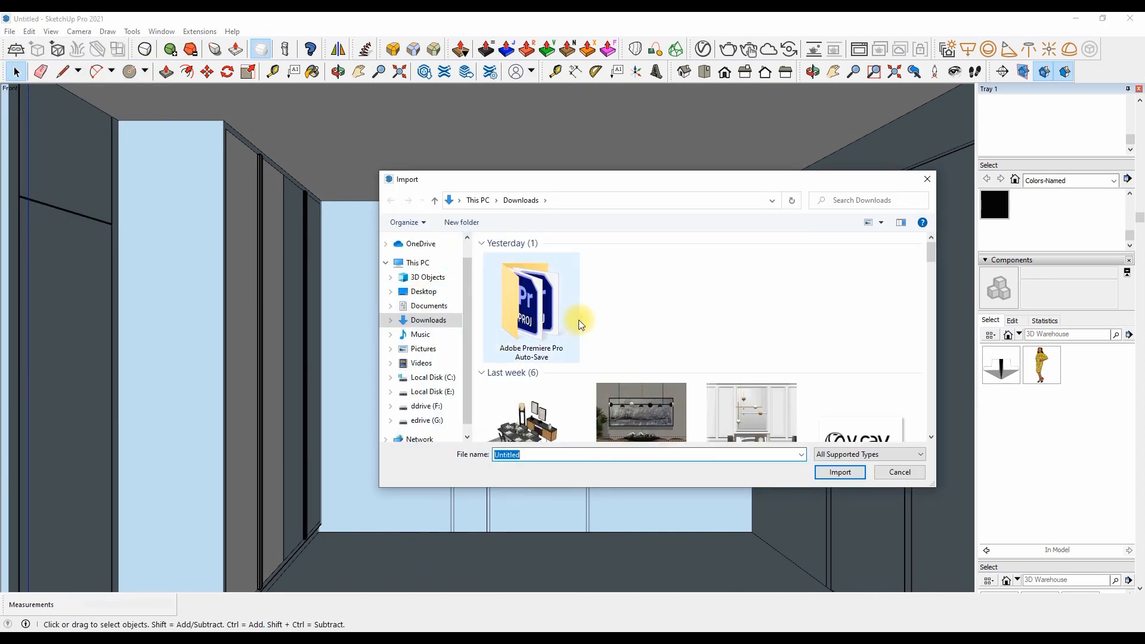
pyautogui.scroll(-5, 586, 325)
pyautogui.click(822, 276)
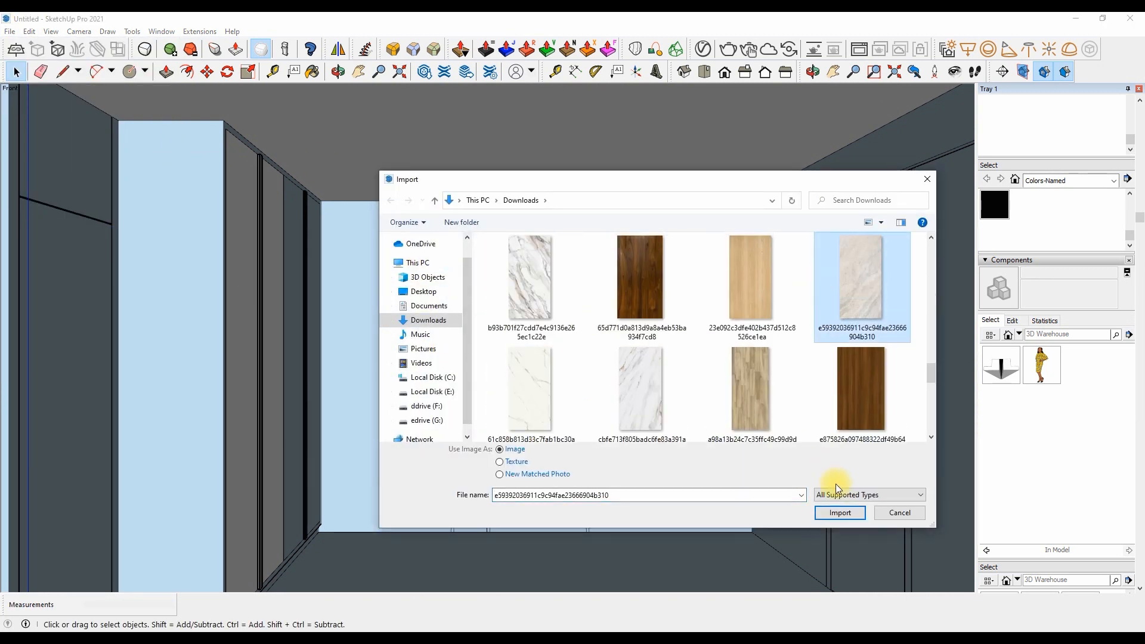
pyautogui.click(835, 509)
pyautogui.click(589, 530)
pyautogui.click(743, 202)
# Explode the marble image on the back wall panel and place a copy of it outside the room.
pyautogui.rightClick(620, 269)
pyautogui.rightClick(614, 203)
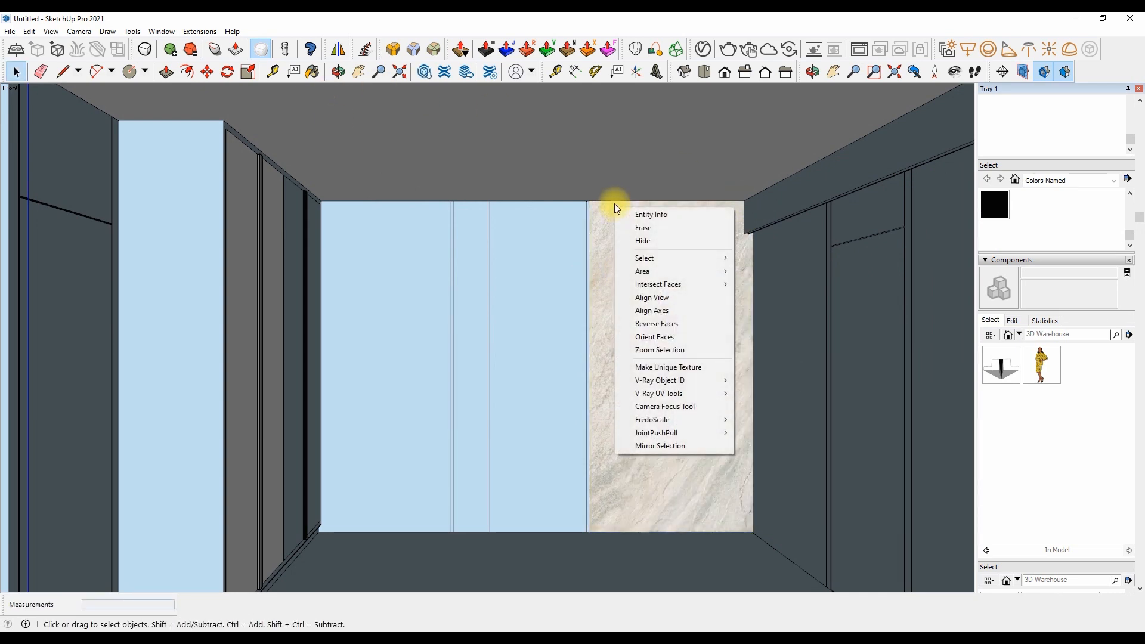
pyautogui.click(612, 200)
pyautogui.click(590, 211)
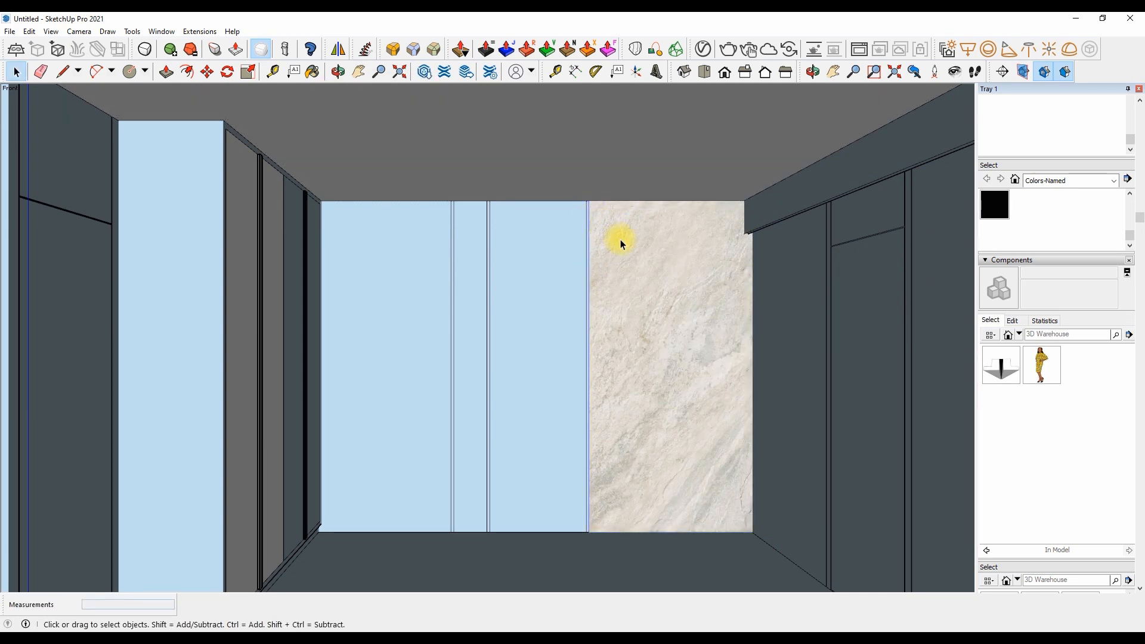
pyautogui.press('b')
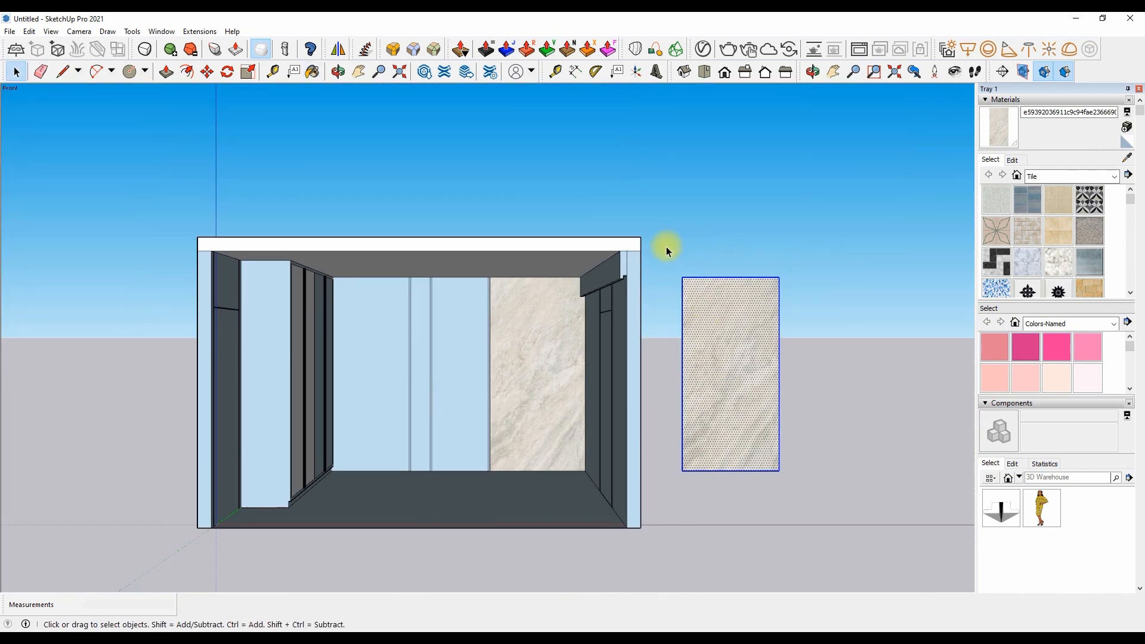
# Paint the three remaining back wall panels with the 0128_White color.
pyautogui.scroll(6, 534, 345)
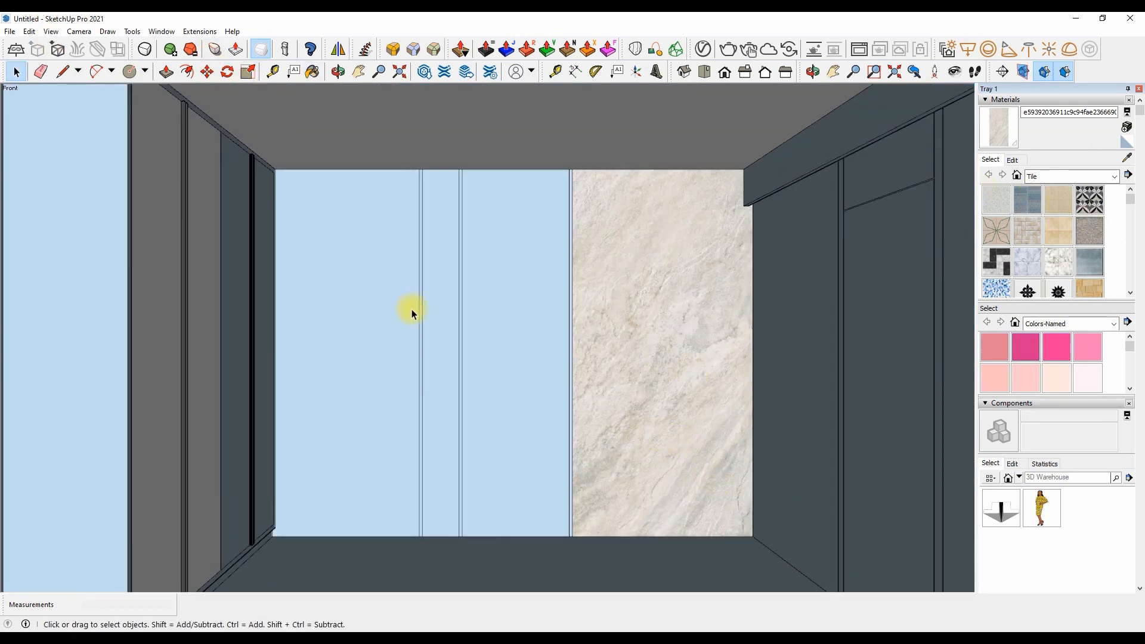
pyautogui.scroll(-10, 1067, 349)
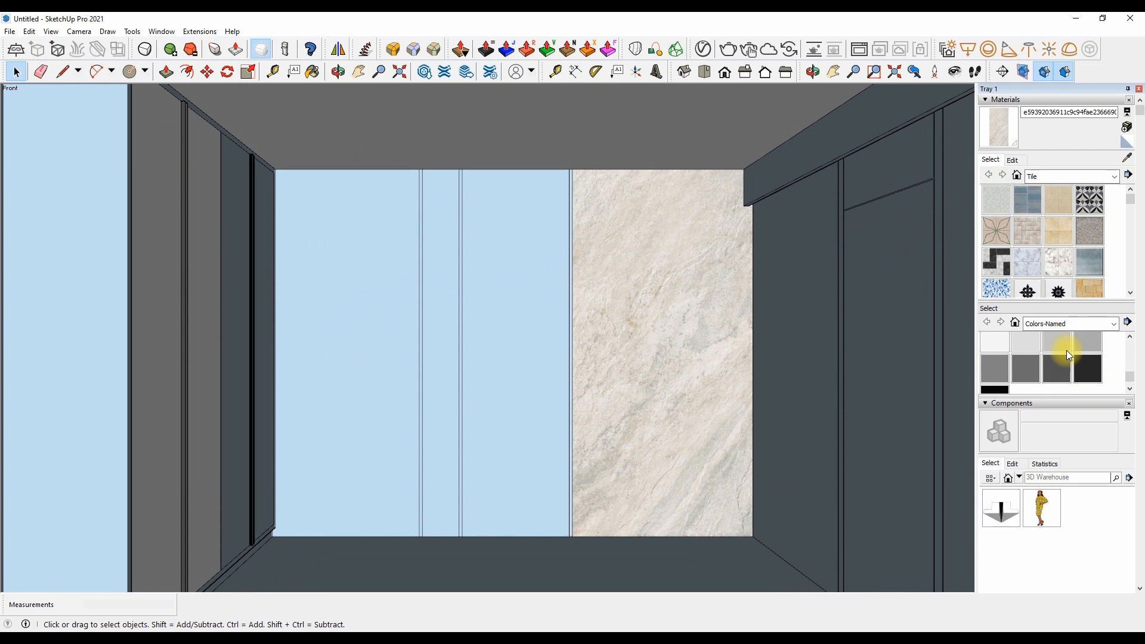
pyautogui.click(1080, 383)
pyautogui.click(562, 332)
pyautogui.click(439, 344)
pyautogui.click(396, 346)
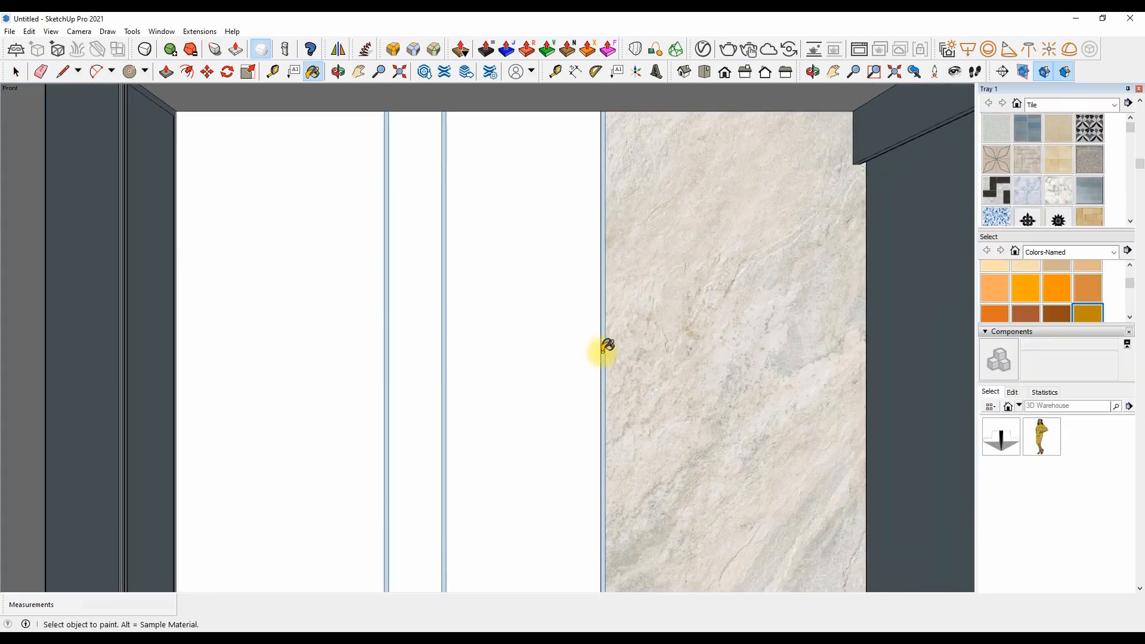
# Paint the three narrow vertical strips on the back wall with the 0044_DarkGoldenrod color.
pyautogui.scroll(2, 604, 347)
pyautogui.click(604, 347)
pyautogui.click(333, 377)
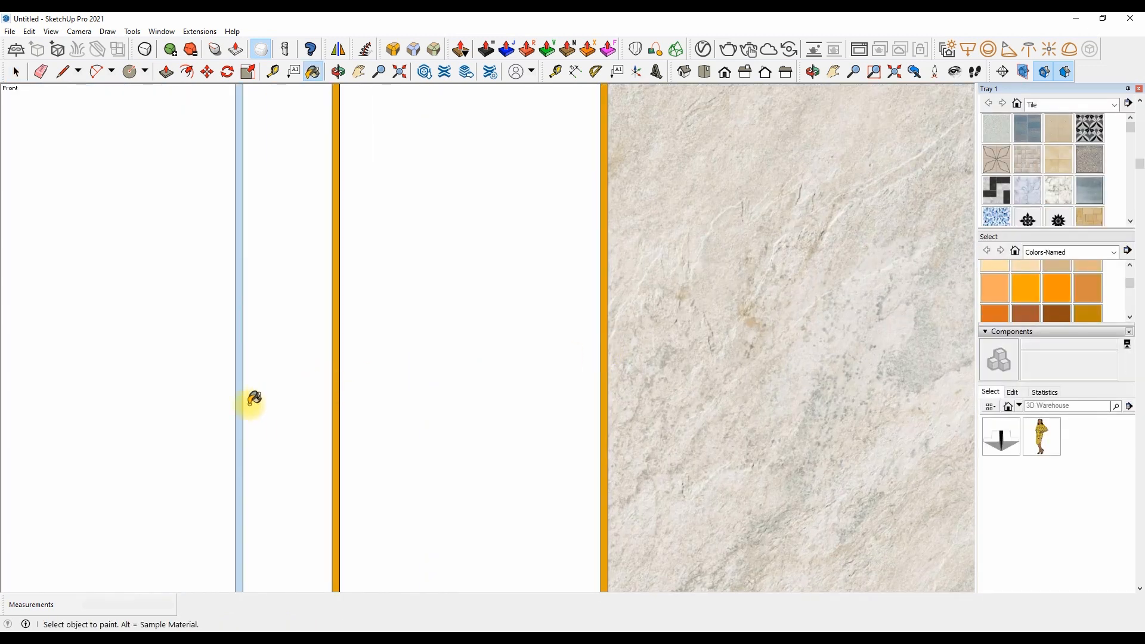
pyautogui.click(239, 402)
pyautogui.scroll(-1, 411, 356)
pyautogui.scroll(-3, 565, 333)
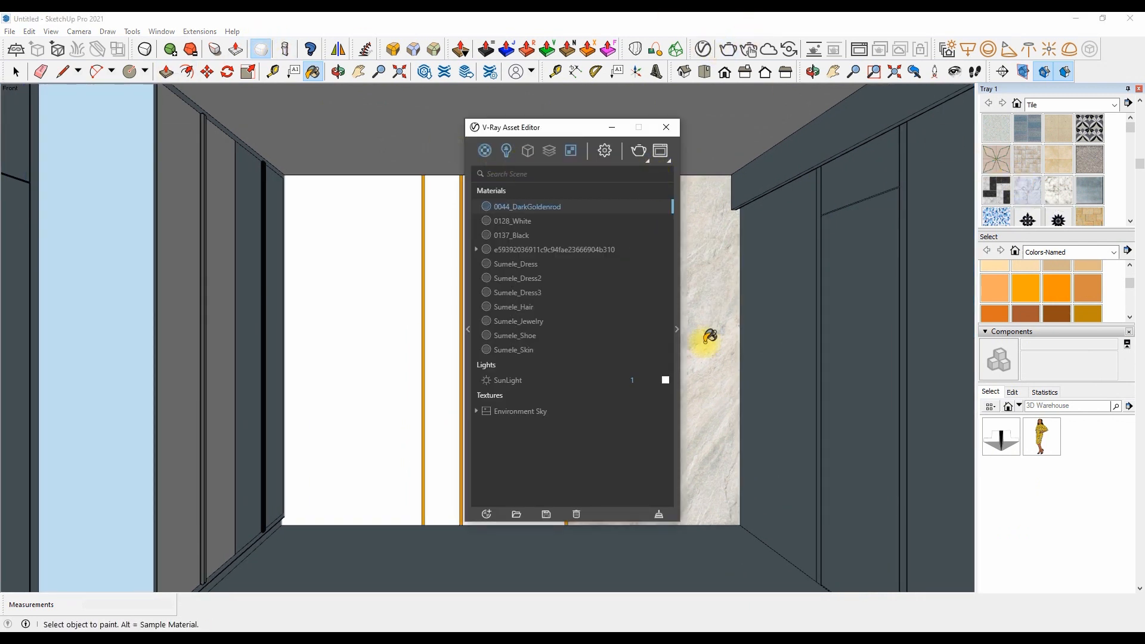
# Set the metalness of the 0044_DarkGoldenrod material's reflection to 0.65 in the V-Ray Asset Editor.
pyautogui.click(676, 329)
pyautogui.scroll(2, 1126, 164)
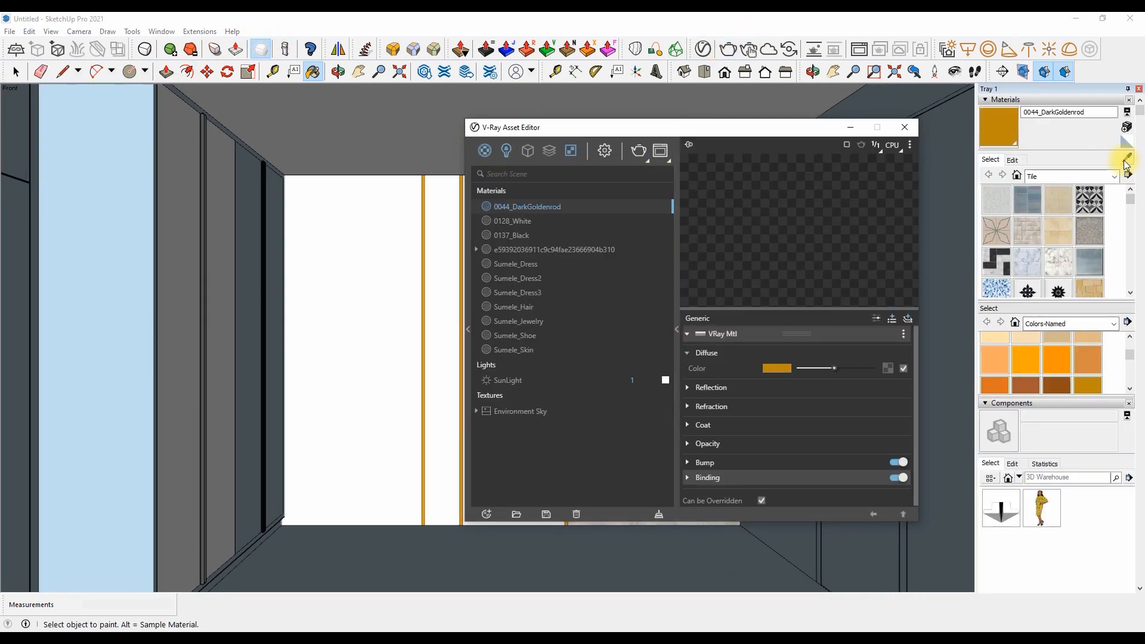
pyautogui.click(1126, 159)
pyautogui.click(711, 388)
pyautogui.moveTo(810, 463)
pyautogui.mouseDown()
pyautogui.moveTo(895, 463)
pyautogui.moveTo(841, 466)
pyautogui.mouseUp()
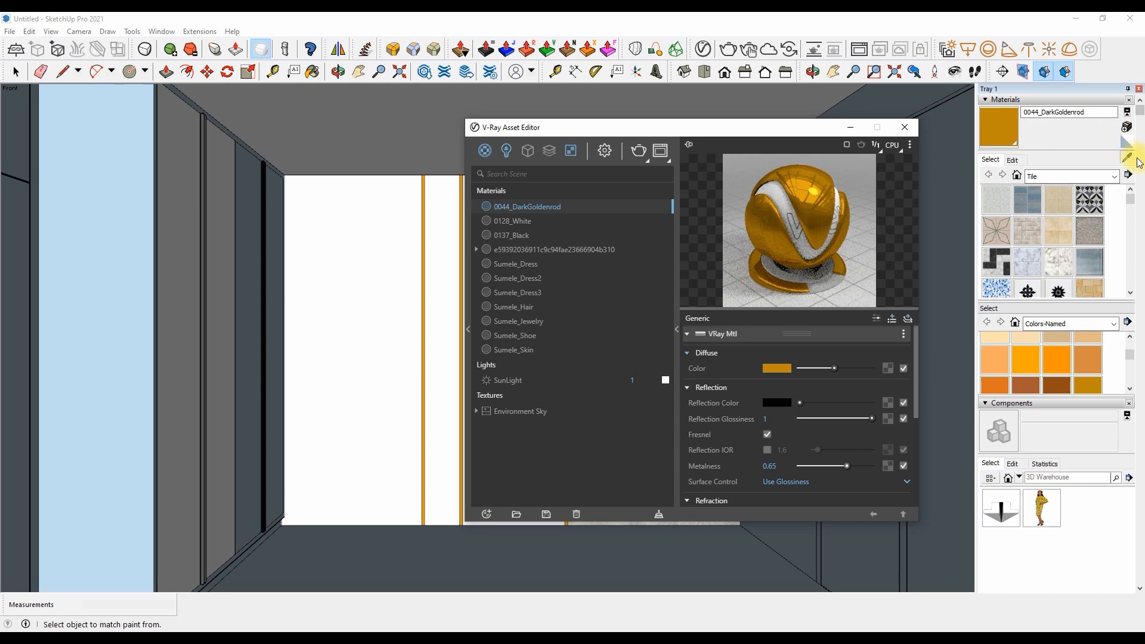
# Sample the back wall's marble material and set its coat amount to 0.23 in the V-Ray Asset Editor.
pyautogui.moveTo(810, 127); pyautogui.dragTo(676, 267)
pyautogui.click(670, 214)
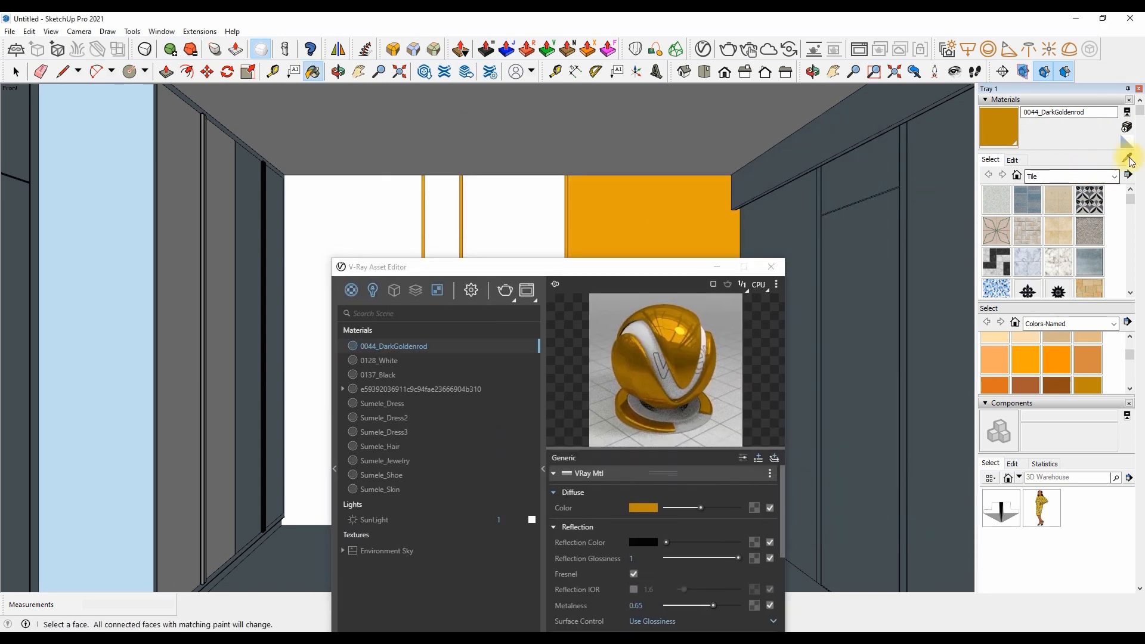
pyautogui.hotkey('ctrl', 'z')
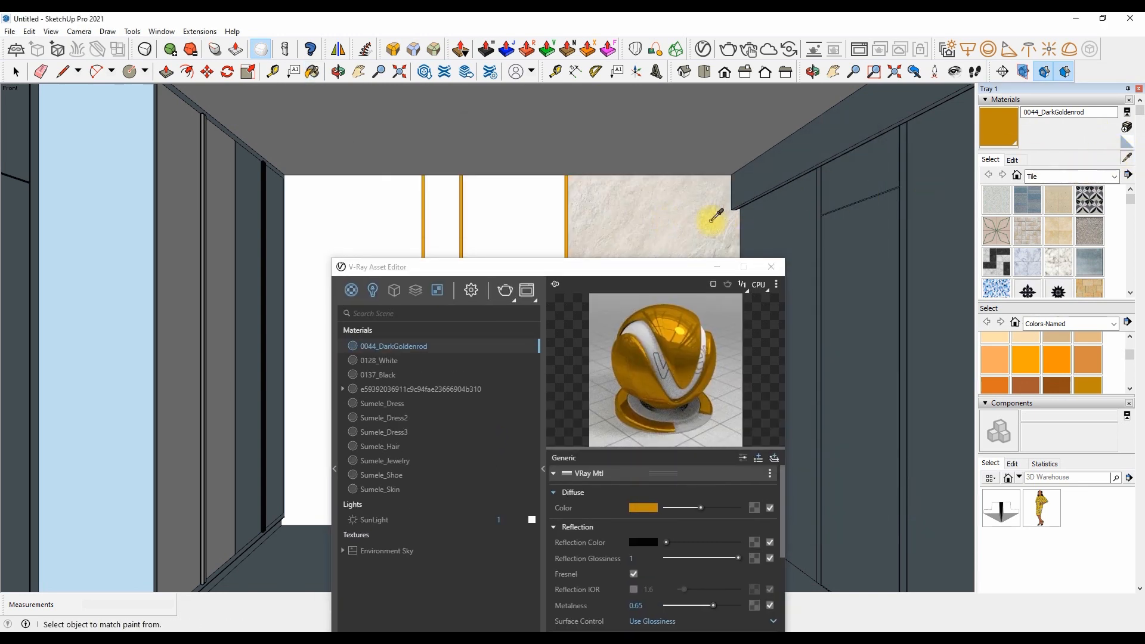
pyautogui.click(711, 221)
pyautogui.moveTo(688, 269); pyautogui.dragTo(666, 177)
pyautogui.click(534, 472)
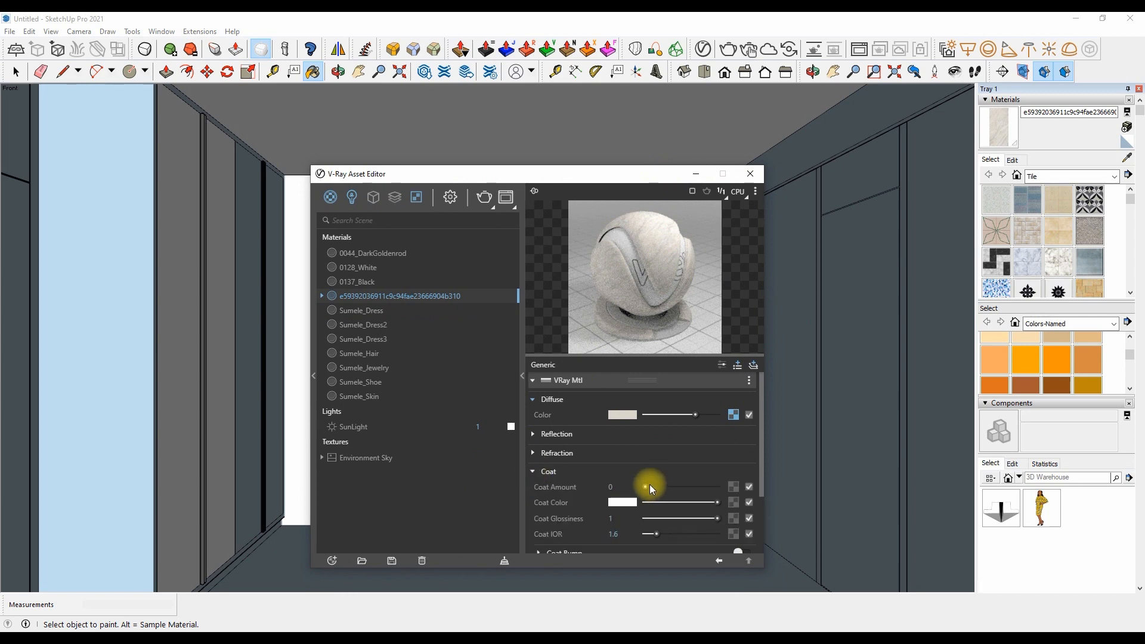
pyautogui.click(749, 174)
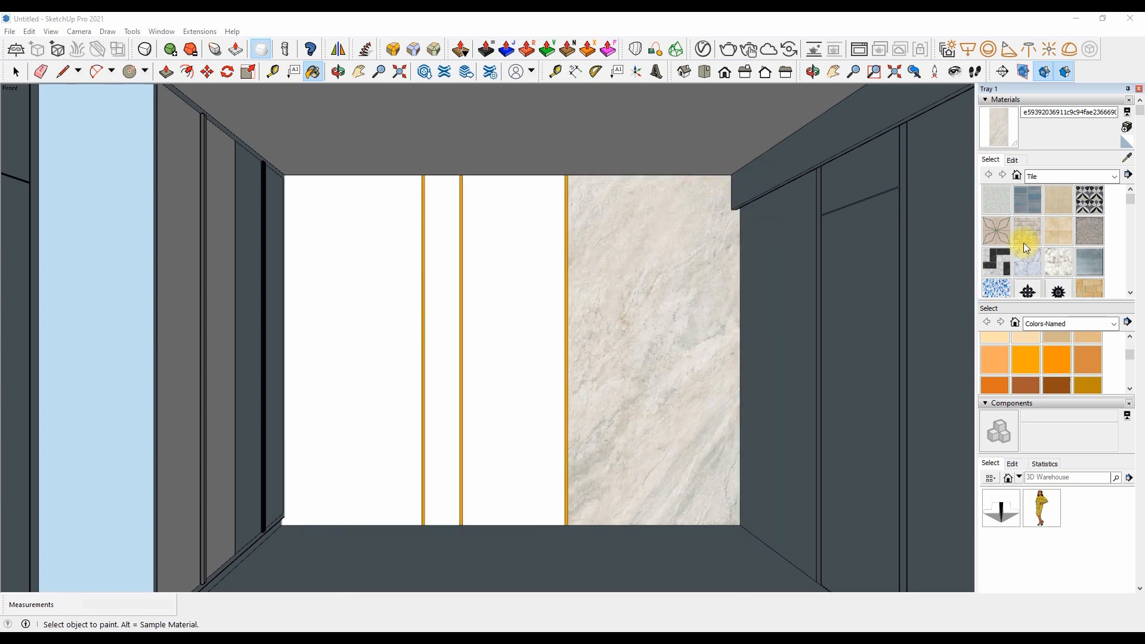
# Paint the four wardrobe doors with the 0136_Charcoal color.
pyautogui.scroll(-15, 1054, 217)
pyautogui.scroll(1, 1053, 217)
pyautogui.click(1086, 241)
pyautogui.click(197, 340)
pyautogui.click(223, 343)
pyautogui.click(250, 345)
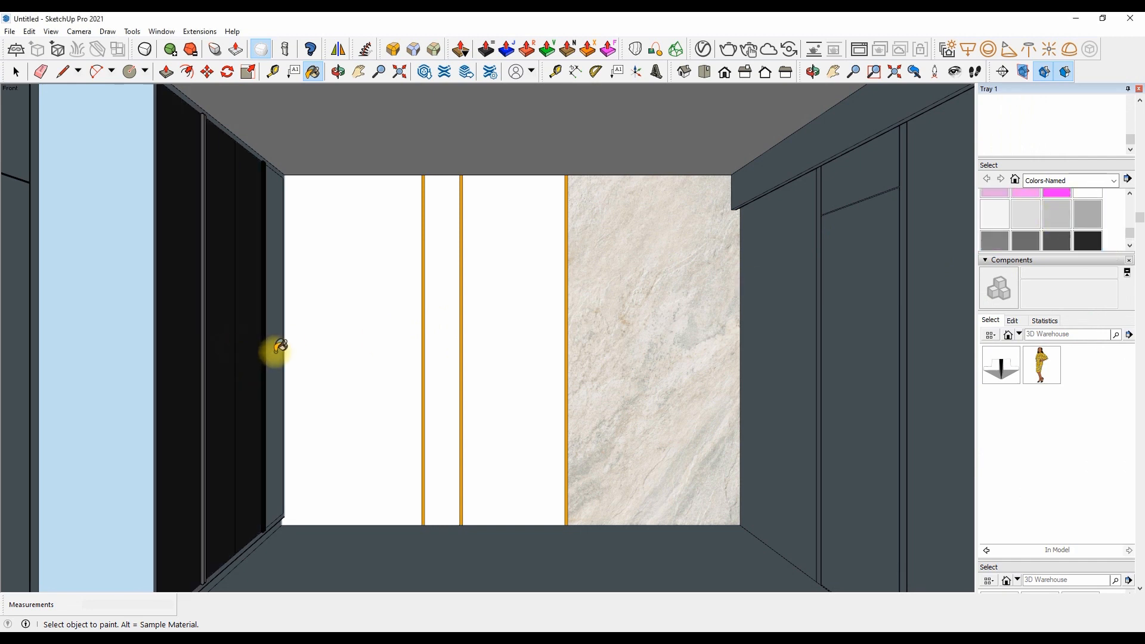
pyautogui.click(280, 345)
# Paint the wardrobe's vertical handle strips, frame and side panel with the light 0130_Gainsboro color.
pyautogui.scroll(3, 250, 343)
pyautogui.scroll(-2, 444, 319)
pyautogui.click(338, 72)
pyautogui.moveTo(383, 127); pyautogui.dragTo(316, 288)
pyautogui.click(313, 71)
pyautogui.scroll(4, 320, 220)
pyautogui.scroll(-4, 322, 238)
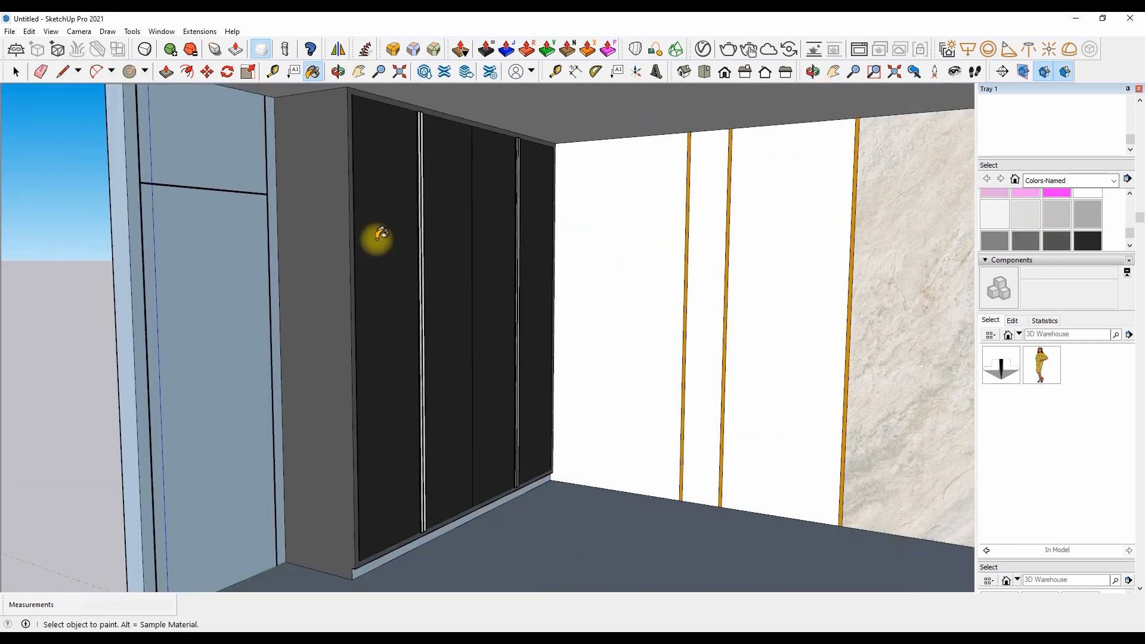
pyautogui.scroll(5, 396, 366)
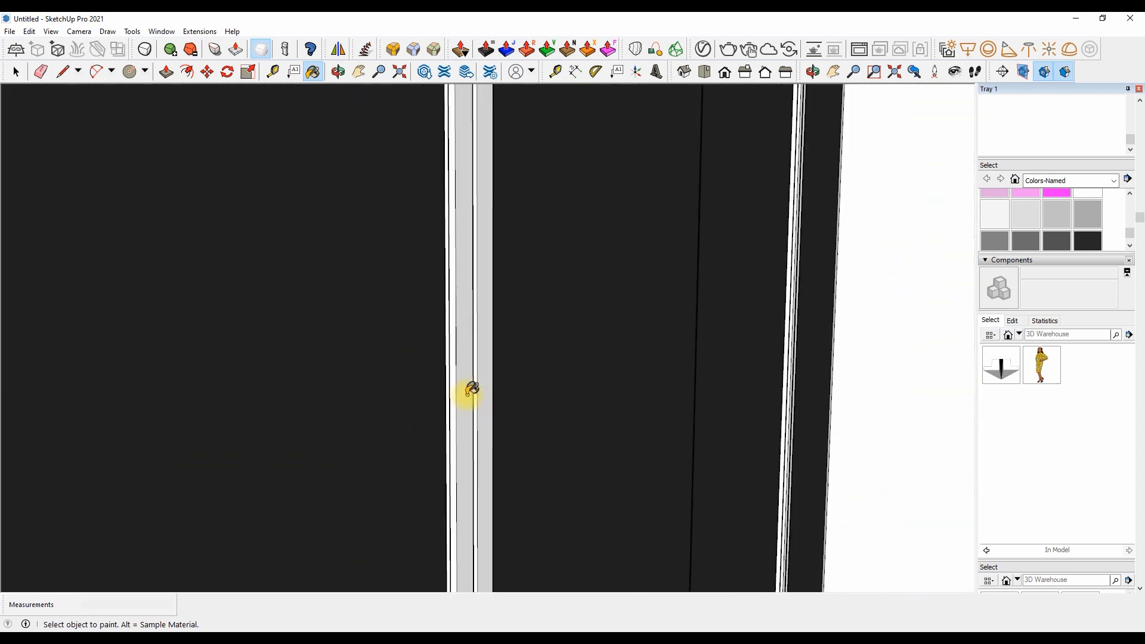
pyautogui.scroll(-1, 450, 396)
pyautogui.moveTo(450, 397); pyautogui.dragTo(545, 275, button='middle')
pyautogui.scroll(-3, 536, 292)
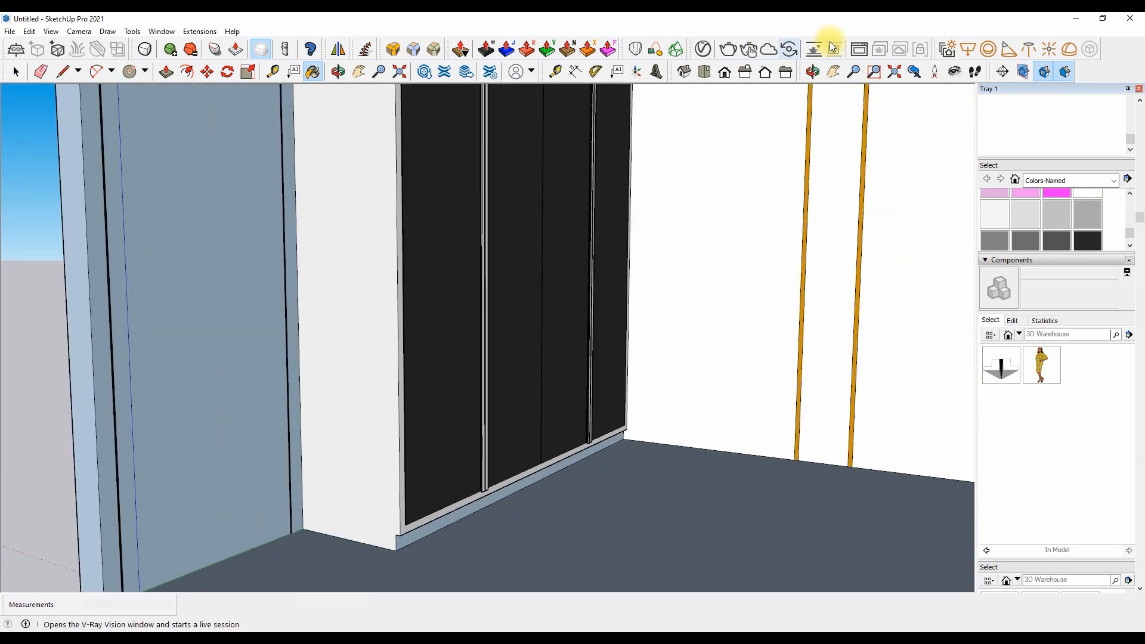
# Sample the wardrobe doors' 0136_Charcoal material and set its coat amount to 0.04 in the V-Ray Asset Editor.
pyautogui.click(704, 51)
pyautogui.keyDown('alt'); pyautogui.click(434, 133); pyautogui.keyUp('alt')
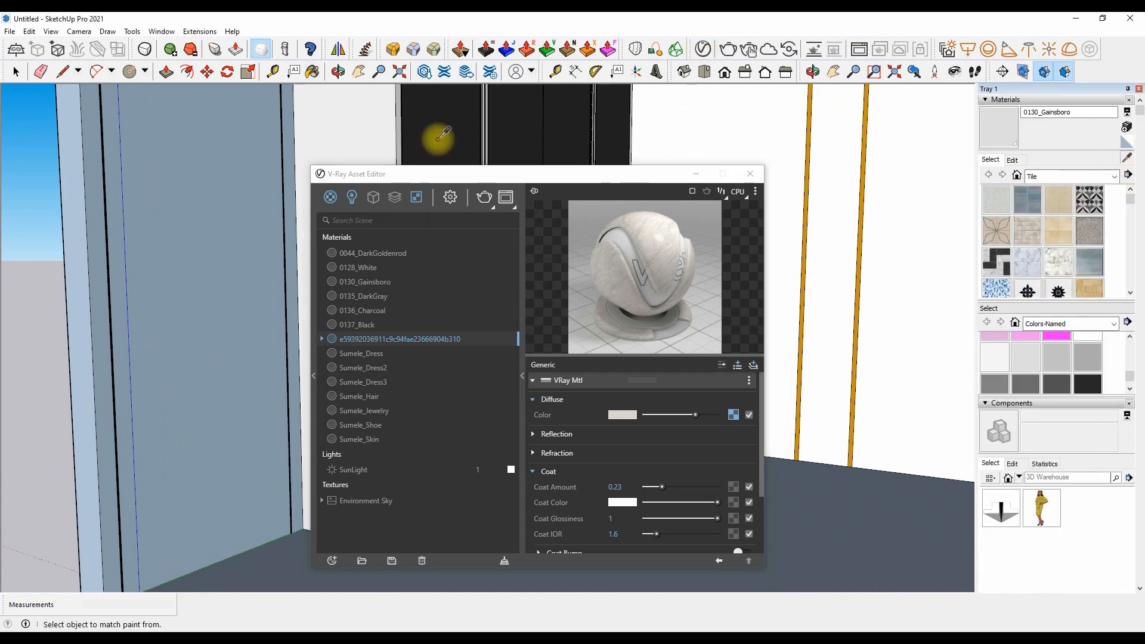
pyautogui.click(538, 473)
pyautogui.click(653, 487)
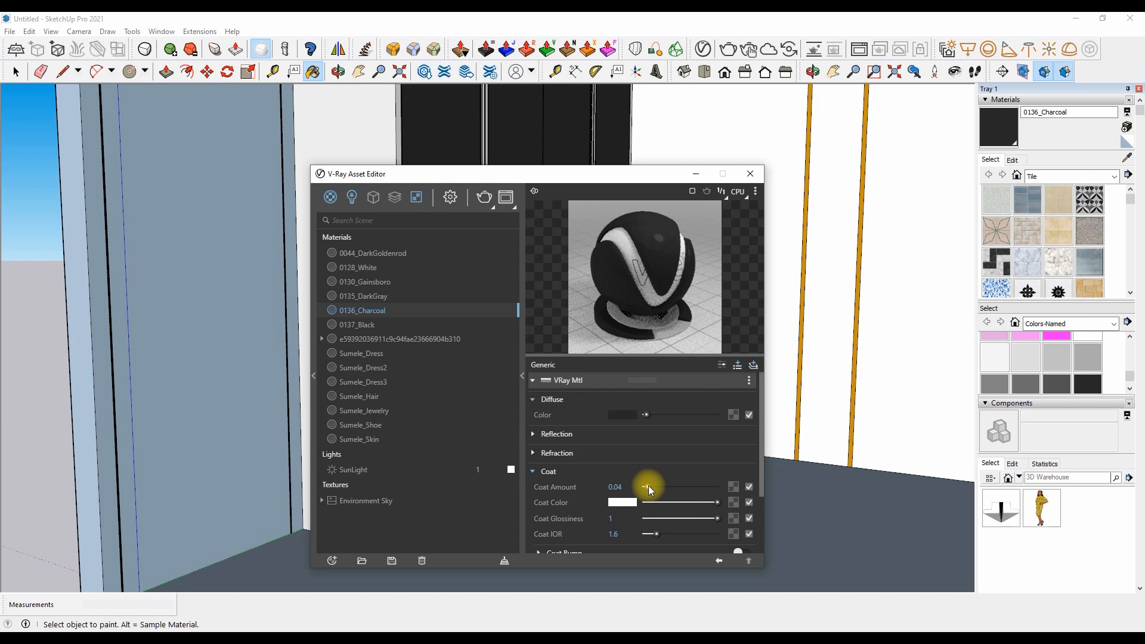
pyautogui.click(750, 173)
# Import the brown wood grain image from the Downloads folder and place it over the door wall beside the wardrobe.
pyautogui.scroll(-5, 457, 332)
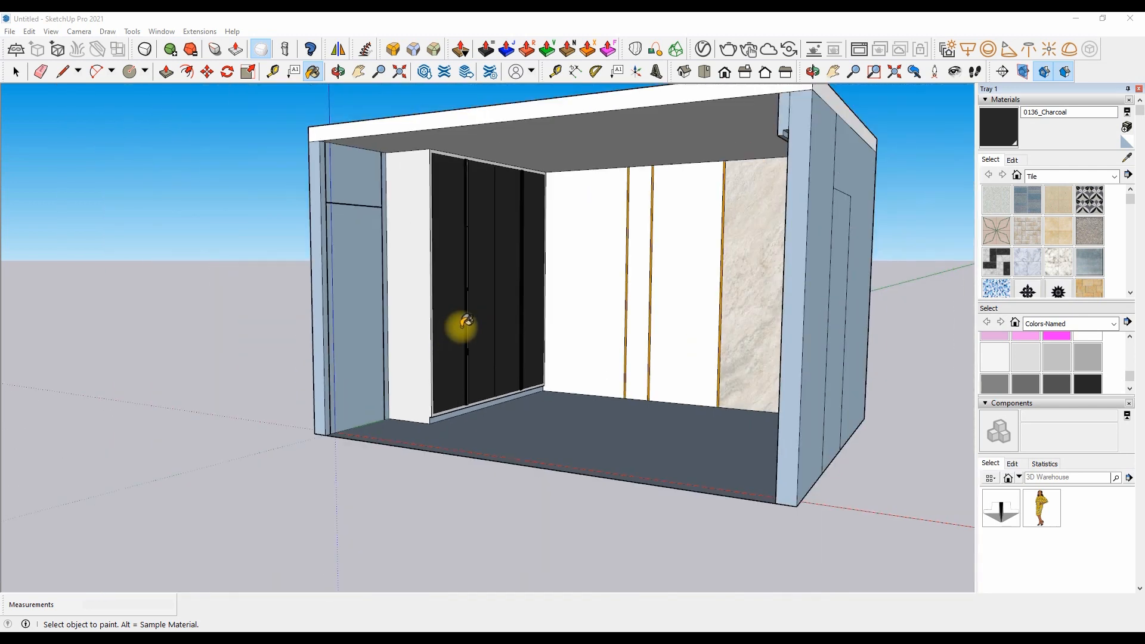
pyautogui.scroll(5, 457, 332)
pyautogui.click(10, 31)
pyautogui.click(73, 234)
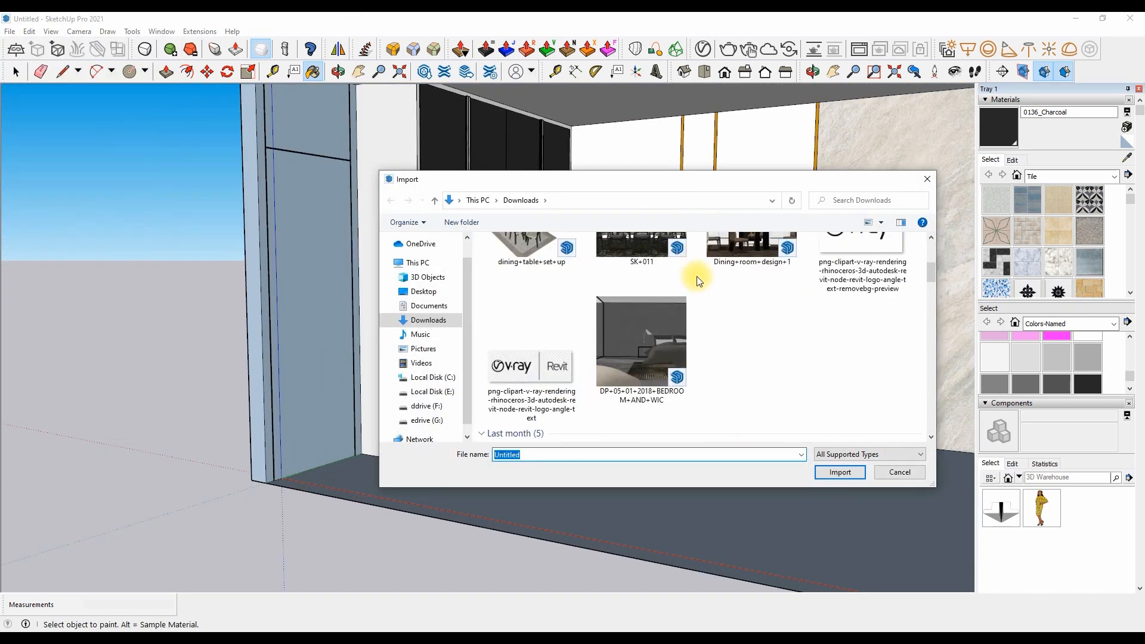
pyautogui.click(745, 295)
pyautogui.click(823, 513)
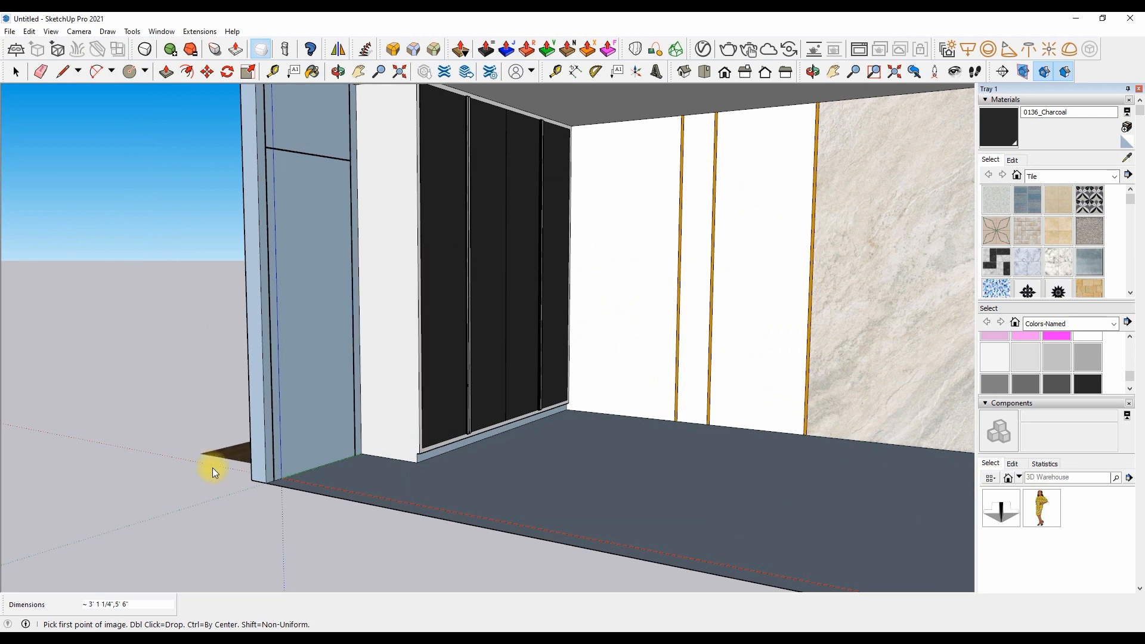
pyautogui.click(266, 481)
pyautogui.click(332, 123)
# Move the placed wood image about 7' 8" away from the door wall to outside the room.
pyautogui.scroll(-5, 332, 122)
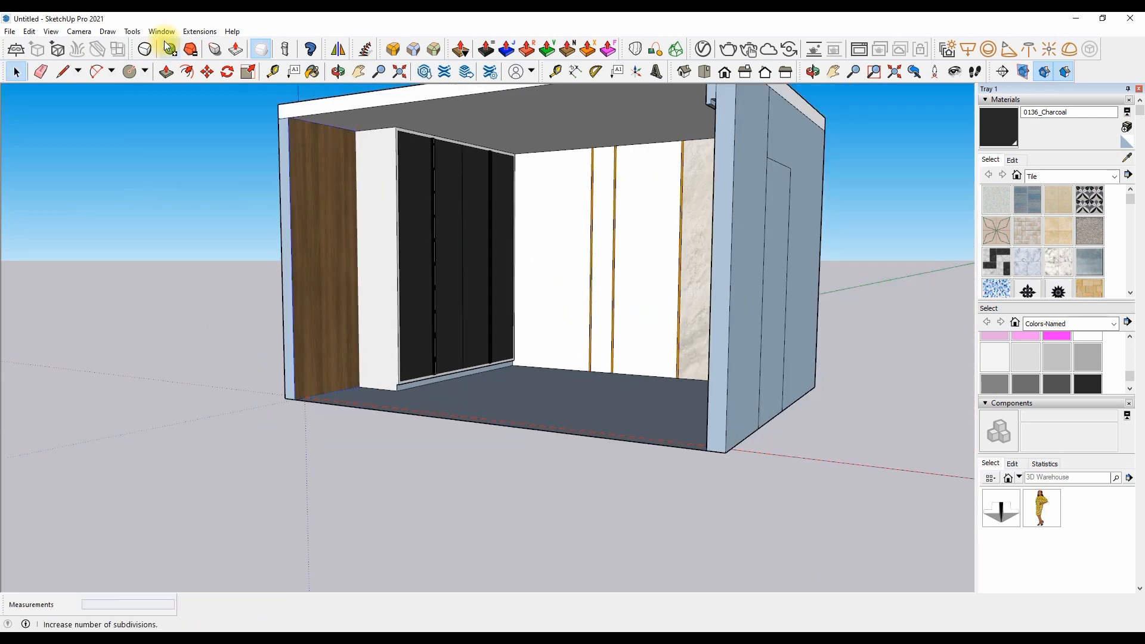
pyautogui.click(206, 73)
pyautogui.click(323, 249)
pyautogui.click(138, 232)
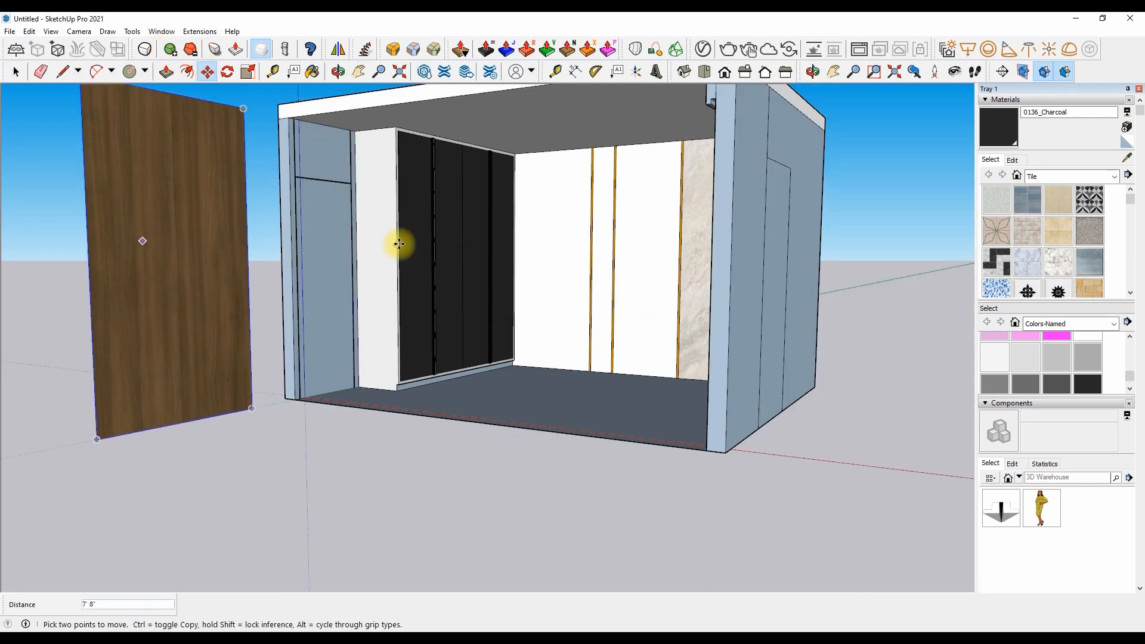
# Explode the wood image, sample its texture, and paint the door beside the wardrobe and the panel above it.
pyautogui.rightClick(177, 280)
pyautogui.click(229, 349)
pyautogui.click(205, 325)
pyautogui.click(316, 250)
pyautogui.click(322, 158)
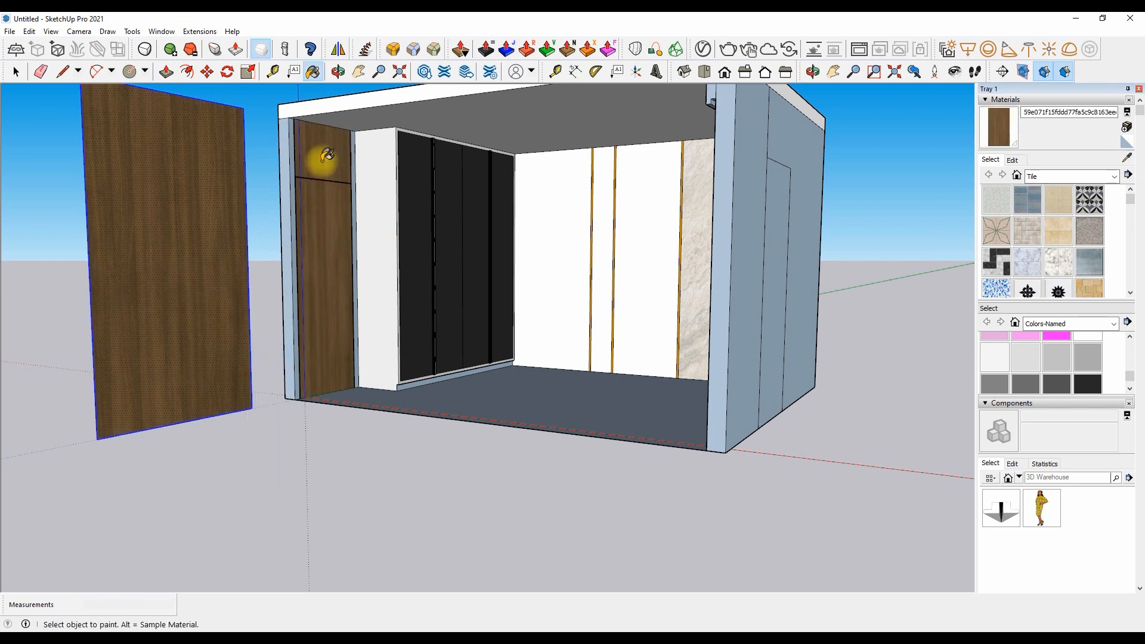
pyautogui.scroll(6, 303, 150)
pyautogui.scroll(-10, 459, 235)
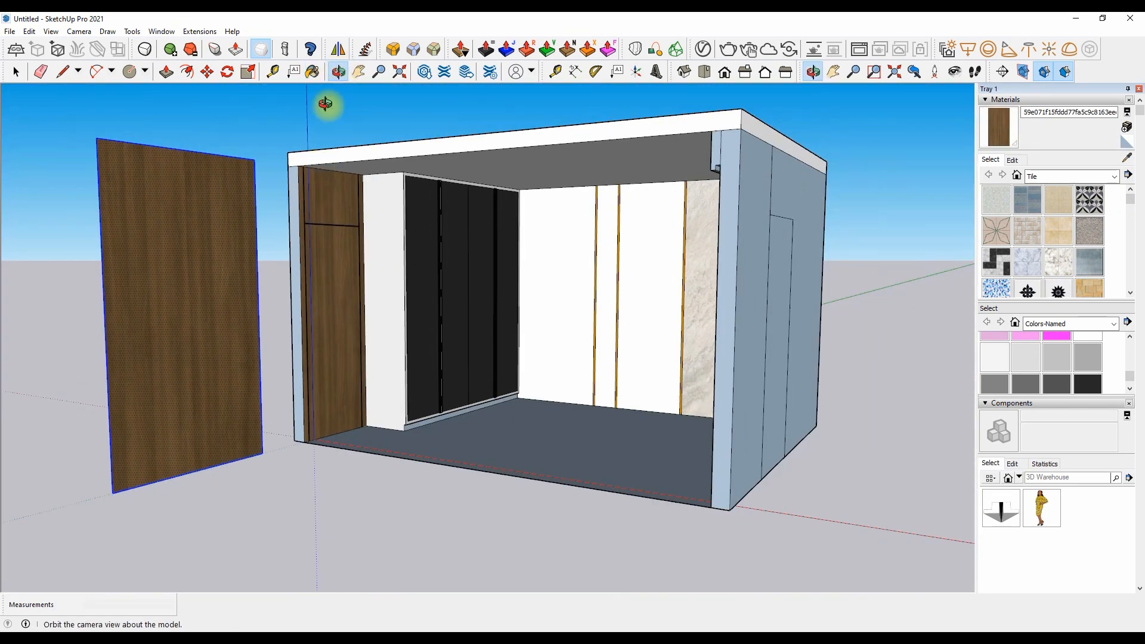
# Delete the leftover wood panel outside the room and create a new material from the wood texture at its default size.
pyautogui.moveTo(324, 107); pyautogui.dragTo(976, 255, button='middle')
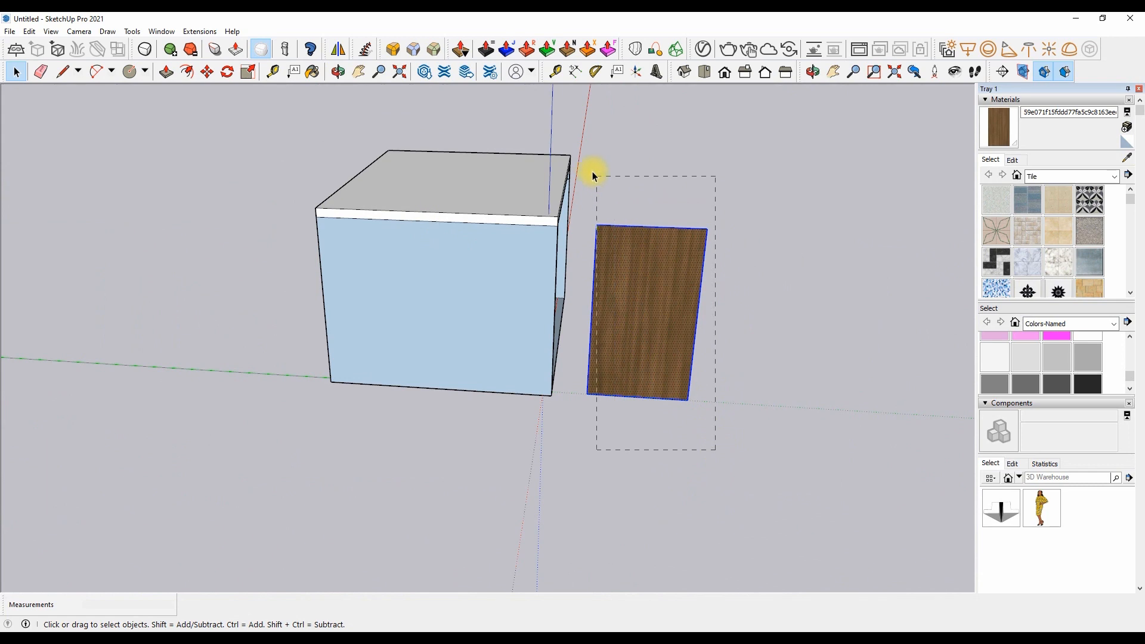
pyautogui.press('Delete')
pyautogui.click(1126, 127)
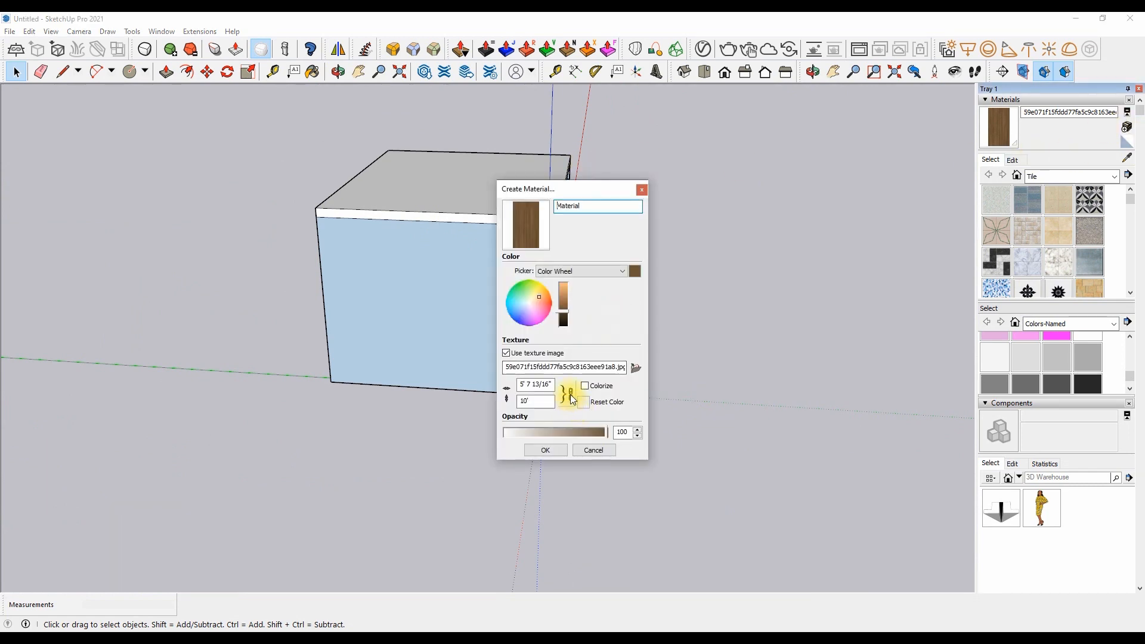
pyautogui.click(544, 449)
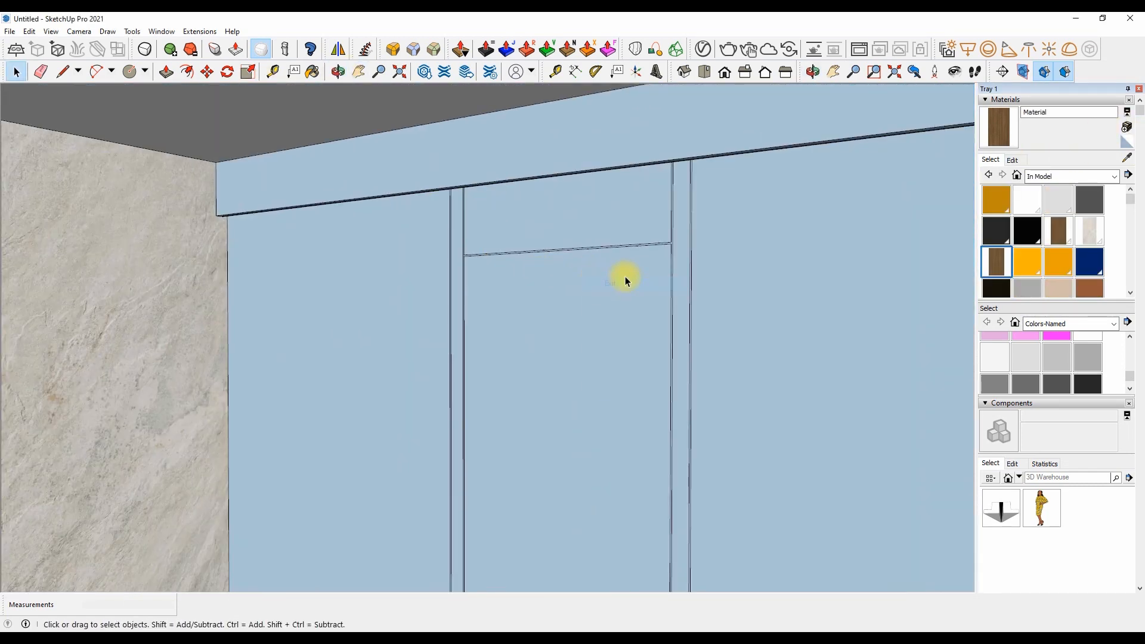
# Paint the opposite wall's flush door, the panel above it and both side frame strips with the new wood material.
pyautogui.click(625, 278)
pyautogui.click(1011, 127)
pyautogui.click(575, 285)
pyautogui.click(582, 235)
pyautogui.scroll(2, 680, 242)
pyautogui.click(680, 242)
pyautogui.click(369, 258)
# Paint the thin gaps around the wooden door, its upper panel and its frame strips with 0137_Black.
pyautogui.scroll(-7, 348, 260)
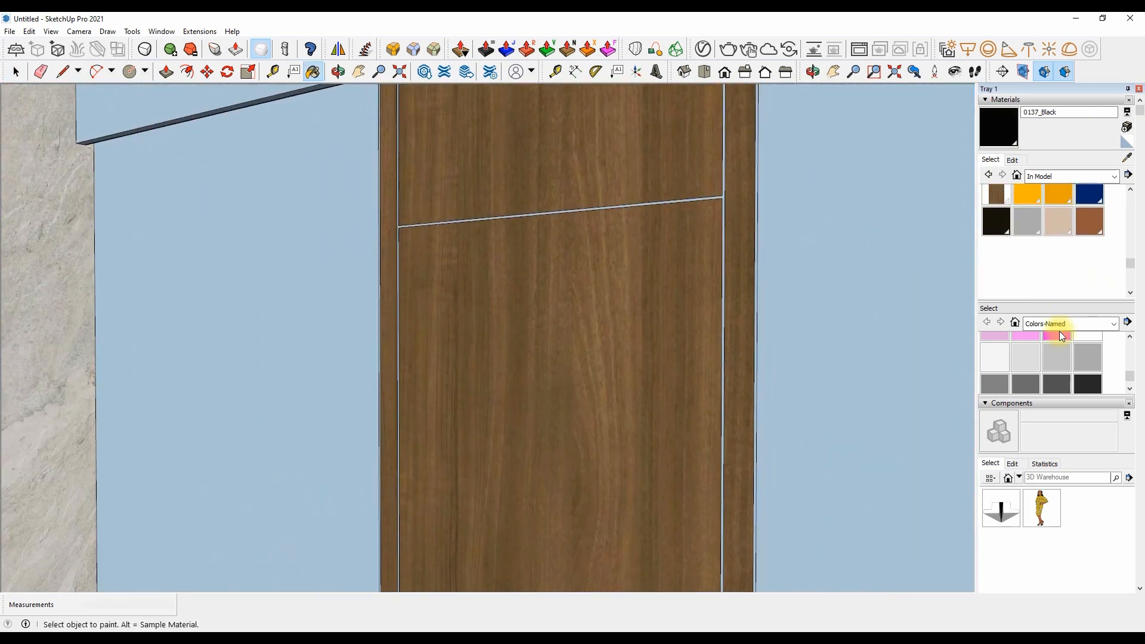
pyautogui.scroll(-5, 978, 199)
pyautogui.scroll(2, 608, 199)
pyautogui.scroll(5, 792, 218)
pyautogui.click(926, 230)
pyautogui.scroll(-6, 811, 286)
pyautogui.scroll(5, 356, 251)
pyautogui.click(363, 265)
# Push the black gaps around the wooden door and upper panel inward by 1/2".
pyautogui.click(166, 71)
pyautogui.click(449, 364)
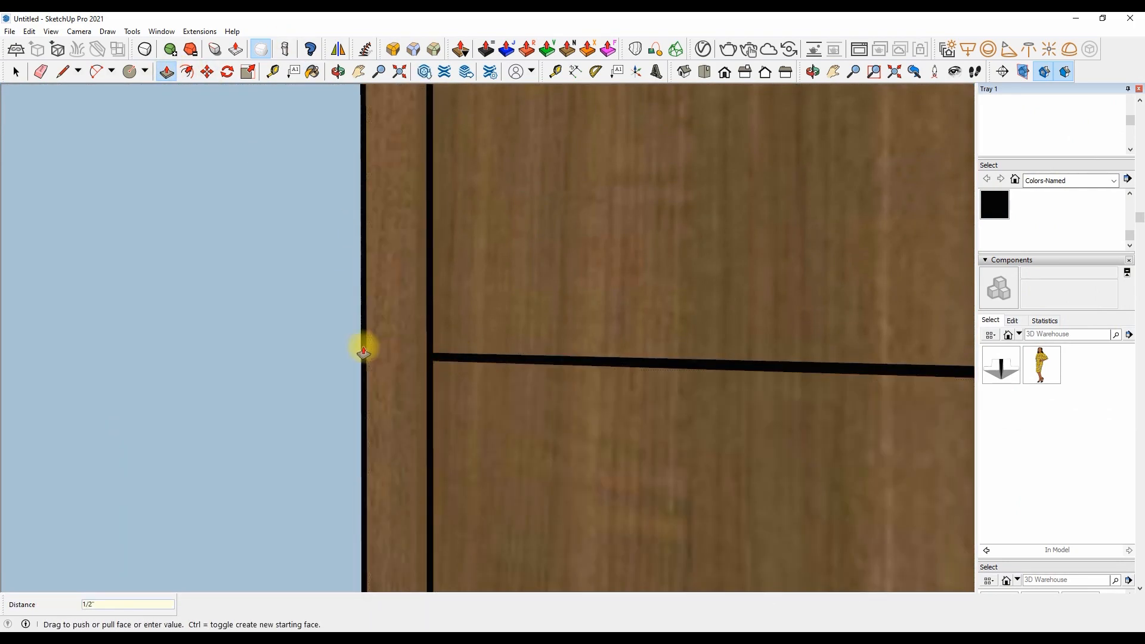
pyautogui.click(365, 348)
pyautogui.scroll(-7, 226, 300)
pyautogui.scroll(4, 658, 290)
pyautogui.doubleClick(641, 306)
pyautogui.scroll(-8, 587, 238)
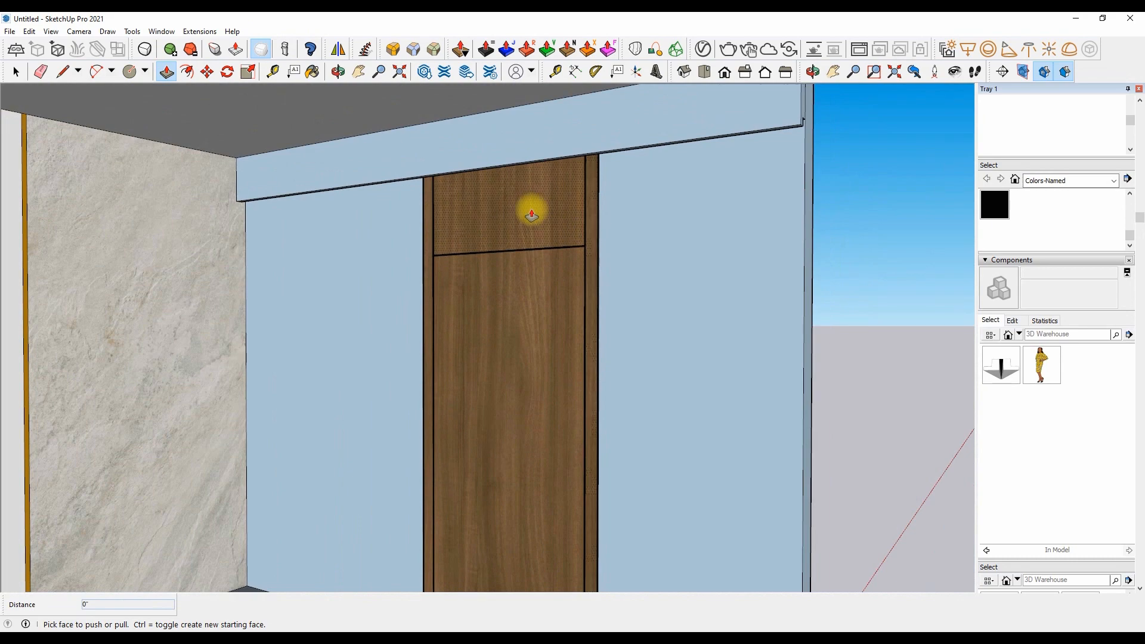
# Draw a short horizontal guide line inward from the midpoint of the upper door panel's edge.
pyautogui.scroll(-4, 531, 210)
pyautogui.scroll(3, 491, 342)
pyautogui.click(338, 72)
pyautogui.scroll(4, 577, 518)
pyautogui.moveTo(577, 519)
pyautogui.mouseDown()
pyautogui.moveTo(629, 467)
pyautogui.moveTo(606, 508)
pyautogui.moveTo(618, 526)
pyautogui.moveTo(602, 525)
pyautogui.mouseUp()
pyautogui.scroll(-4, 588, 518)
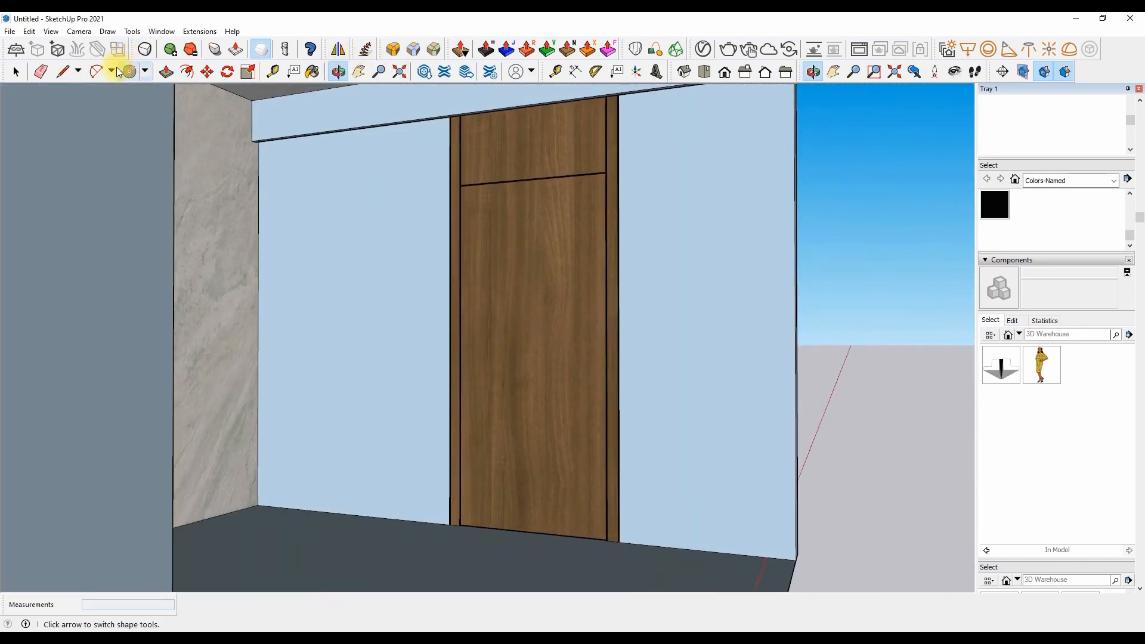
pyautogui.click(62, 71)
pyautogui.scroll(5, 453, 146)
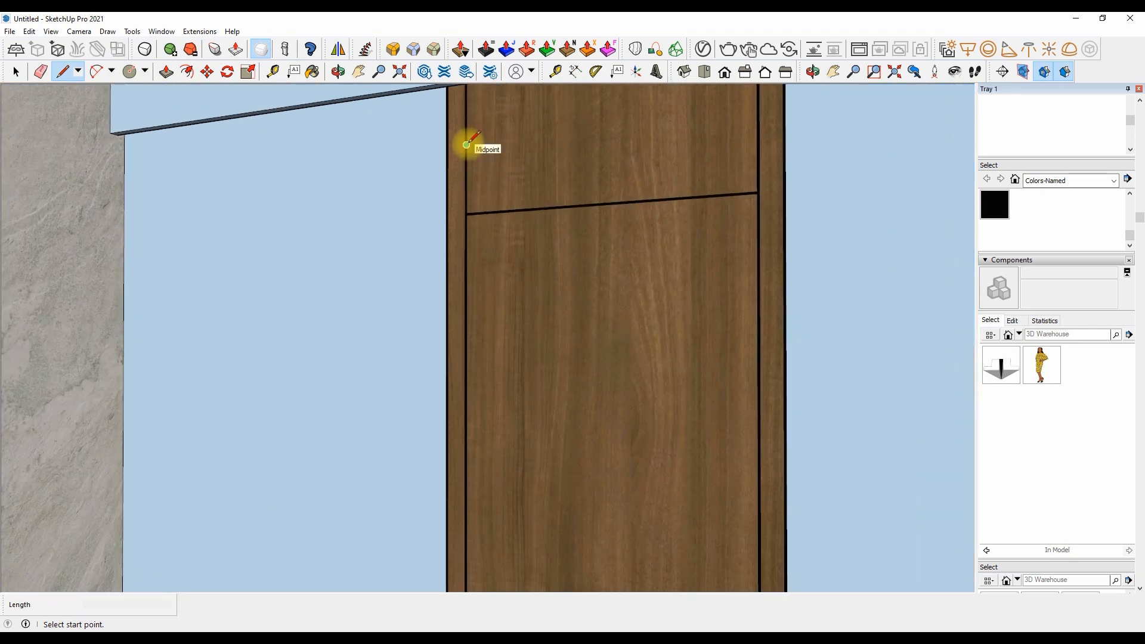
pyautogui.click(466, 144)
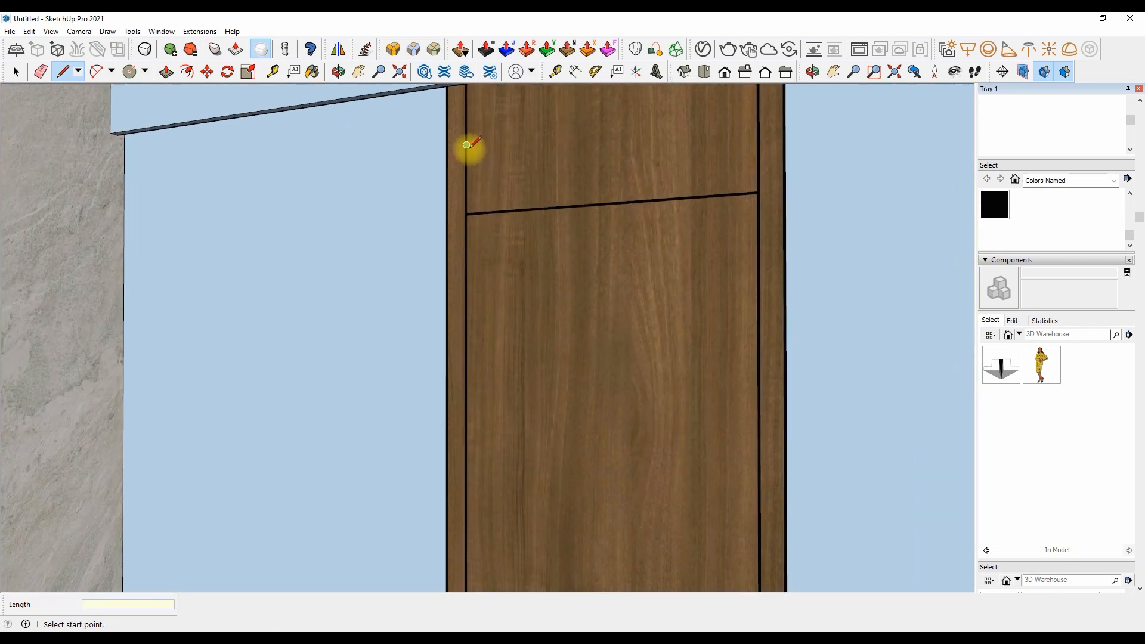
pyautogui.scroll(3, 543, 134)
pyautogui.scroll(-3, 545, 134)
pyautogui.scroll(2, 554, 149)
pyautogui.scroll(-3, 501, 149)
# Draw a vertical line from the guide's inner end down to the door's bottom edge and up to the panel's top.
pyautogui.click(338, 71)
pyautogui.moveTo(435, 184); pyautogui.dragTo(443, 305)
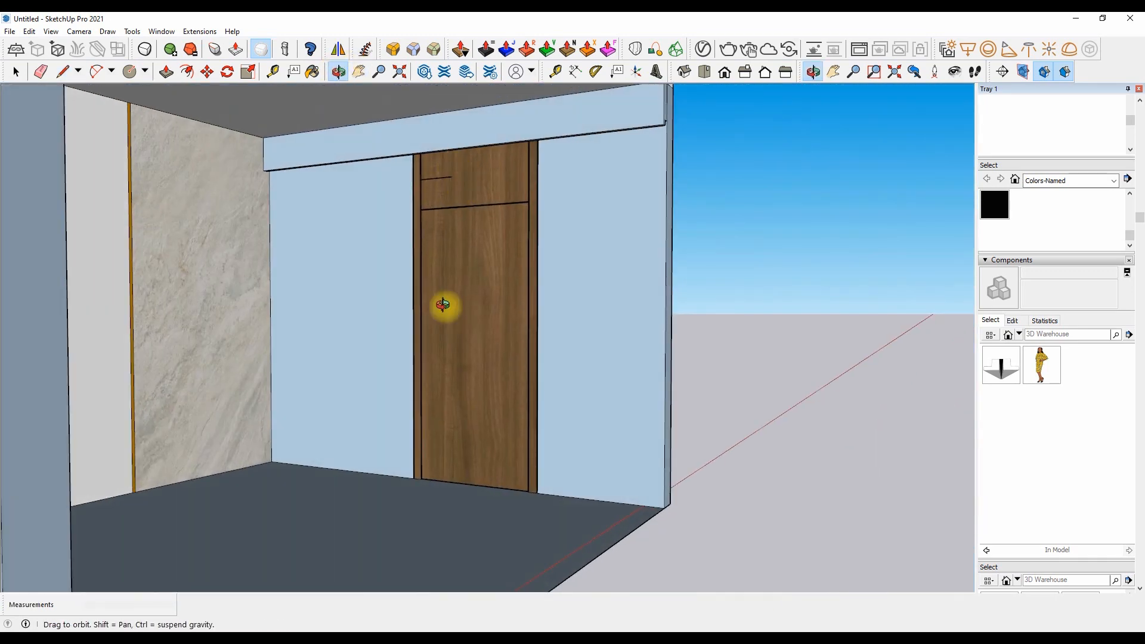
pyautogui.press('l')
pyautogui.click(452, 478)
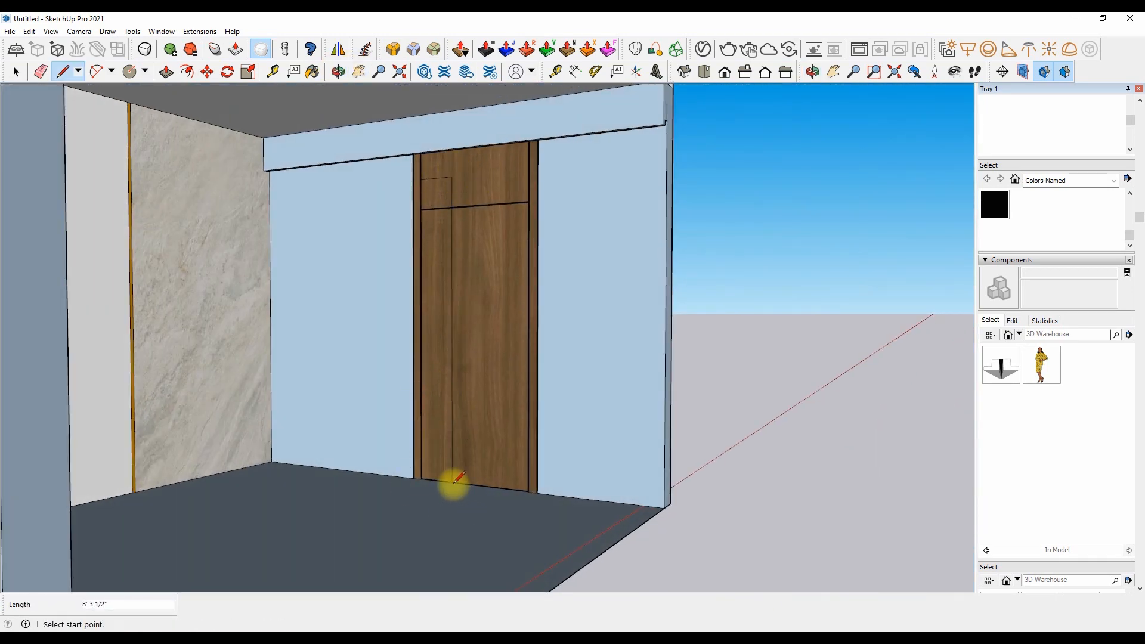
pyautogui.scroll(3, 441, 113)
pyautogui.click(457, 209)
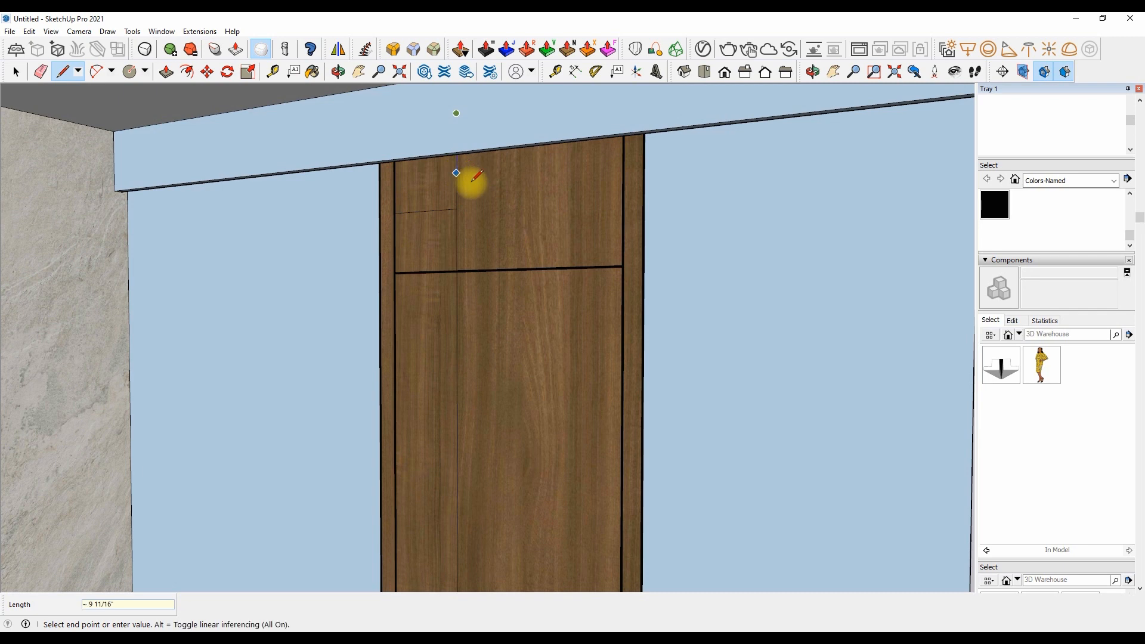
pyautogui.scroll(-2, 472, 181)
pyautogui.press('space')
# Erase the short horizontal guide and copy the vertical line 0.25" sideways to form a narrow groove.
pyautogui.click(47, 71)
pyautogui.scroll(3, 443, 203)
pyautogui.moveTo(435, 207); pyautogui.dragTo(433, 227)
pyautogui.click(207, 73)
pyautogui.click(470, 209)
pyautogui.press('ctrl')
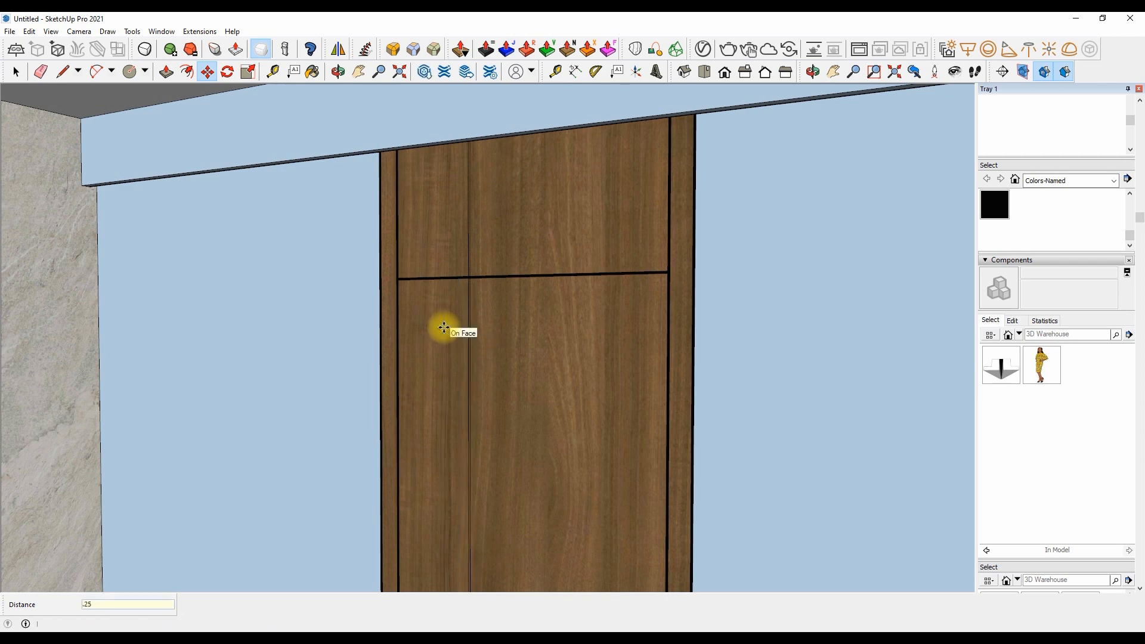
# Draw a vertical guide up from the door's bottom edge to mid-height and a 3' 3 1/2" horizontal line across the door there.
pyautogui.scroll(-5, 363, 186)
pyautogui.press('l')
pyautogui.scroll(3, 434, 529)
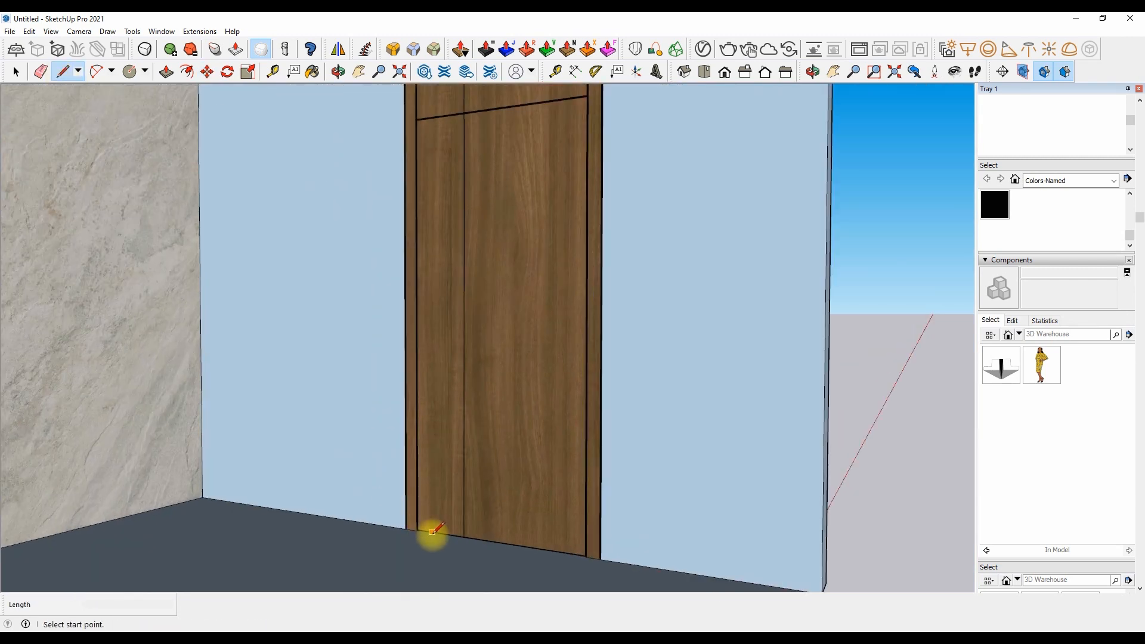
pyautogui.click(439, 532)
pyautogui.click(439, 339)
pyautogui.scroll(4, 439, 339)
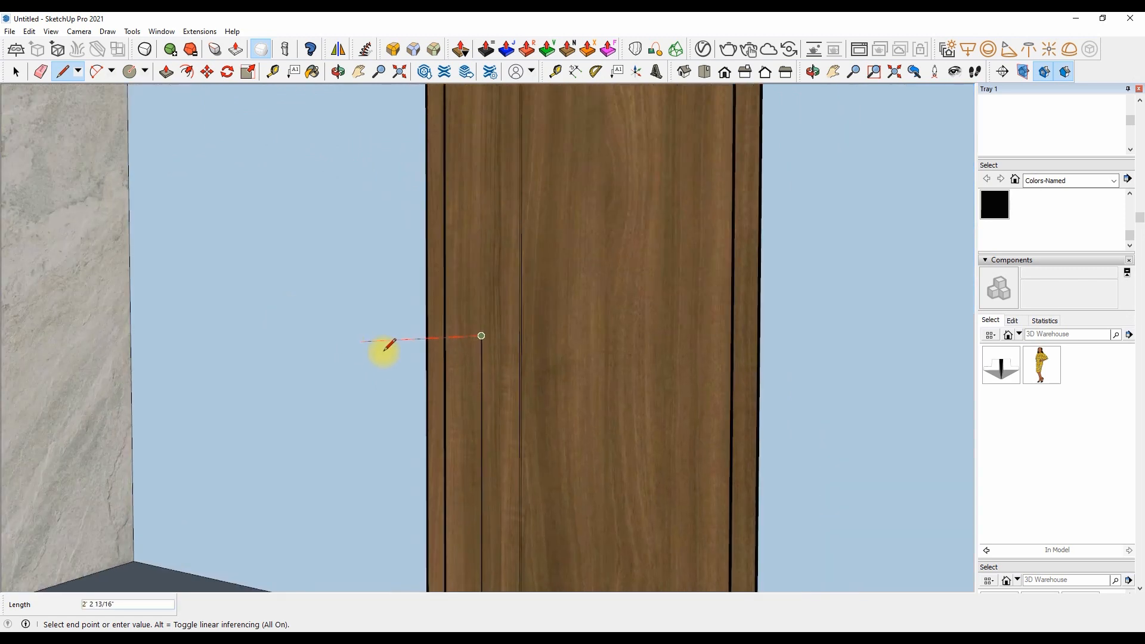
pyautogui.scroll(-3, 437, 337)
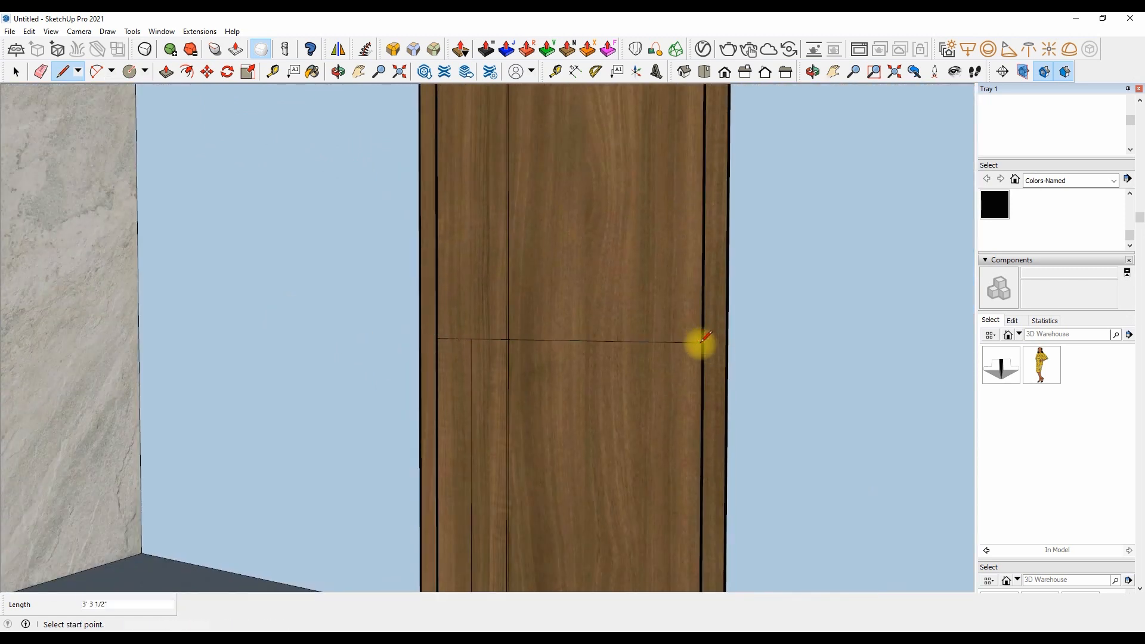
# Draw a second horizontal line across the door, 3" below the mid-height line.
pyautogui.scroll(-2, 614, 346)
pyautogui.scroll(2, 626, 366)
pyautogui.click(704, 341)
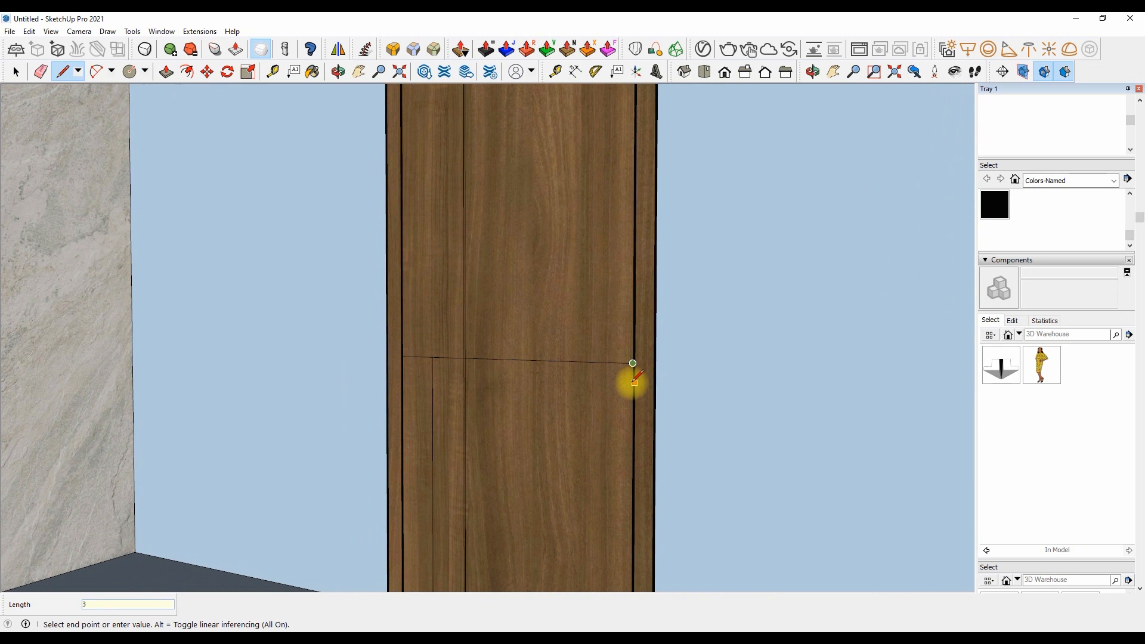
pyautogui.scroll(3, 634, 384)
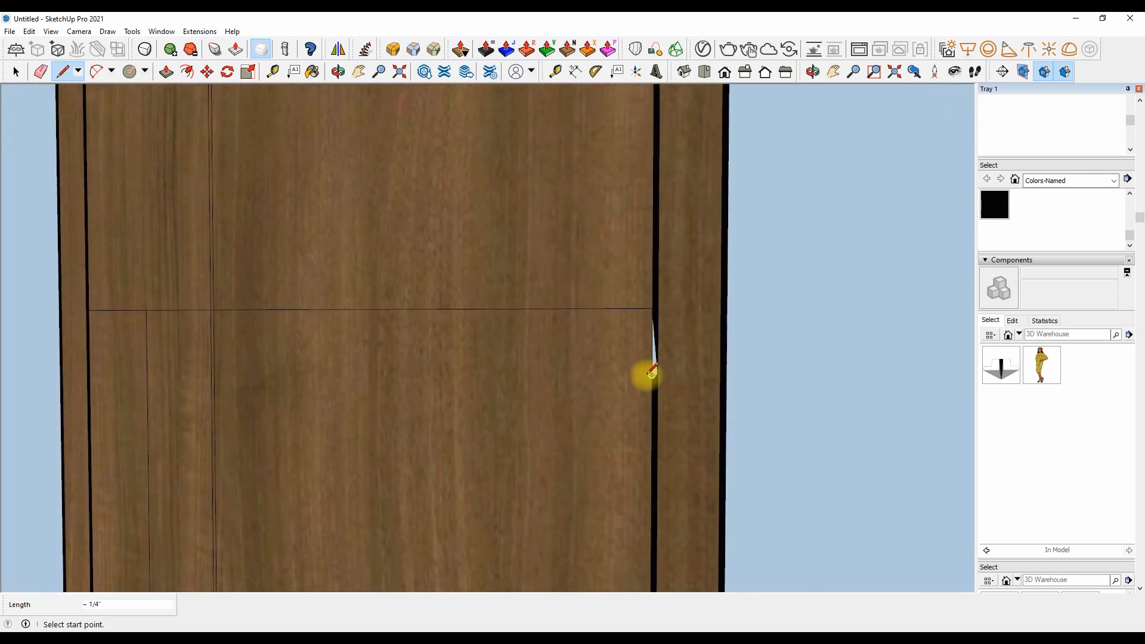
pyautogui.click(653, 371)
pyautogui.scroll(-3, 651, 375)
pyautogui.click(309, 374)
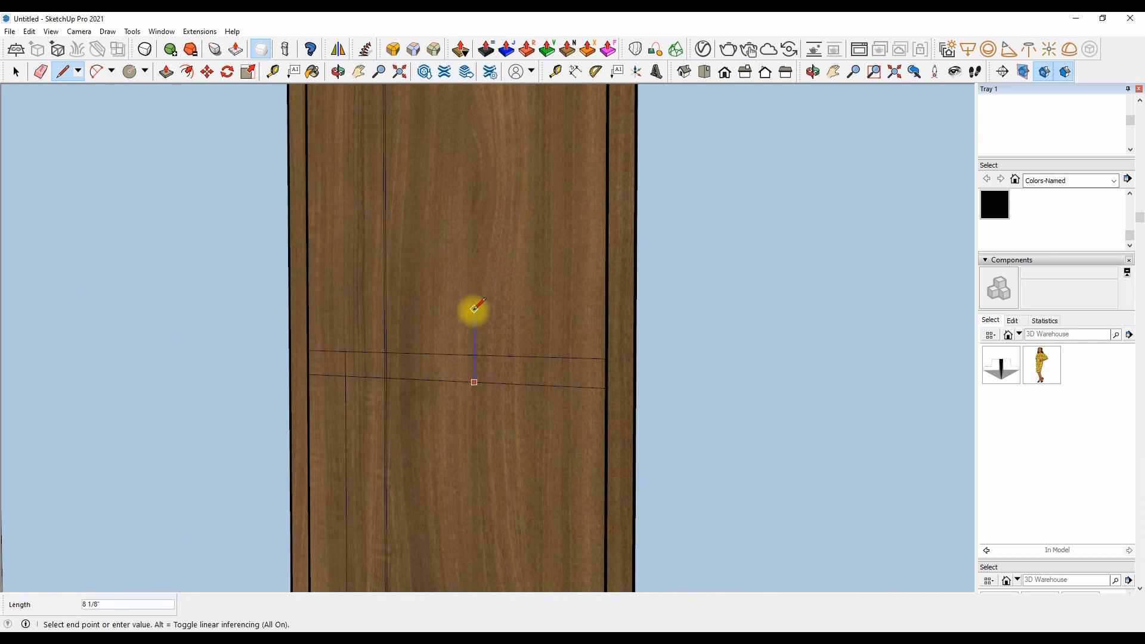
# Draw another horizontal line above the first two, and erase the middle line, the lower vertical guide and the groove lines inside the band.
pyautogui.click(597, 328)
pyautogui.click(310, 327)
pyautogui.press('e')
pyautogui.scroll(4, 428, 365)
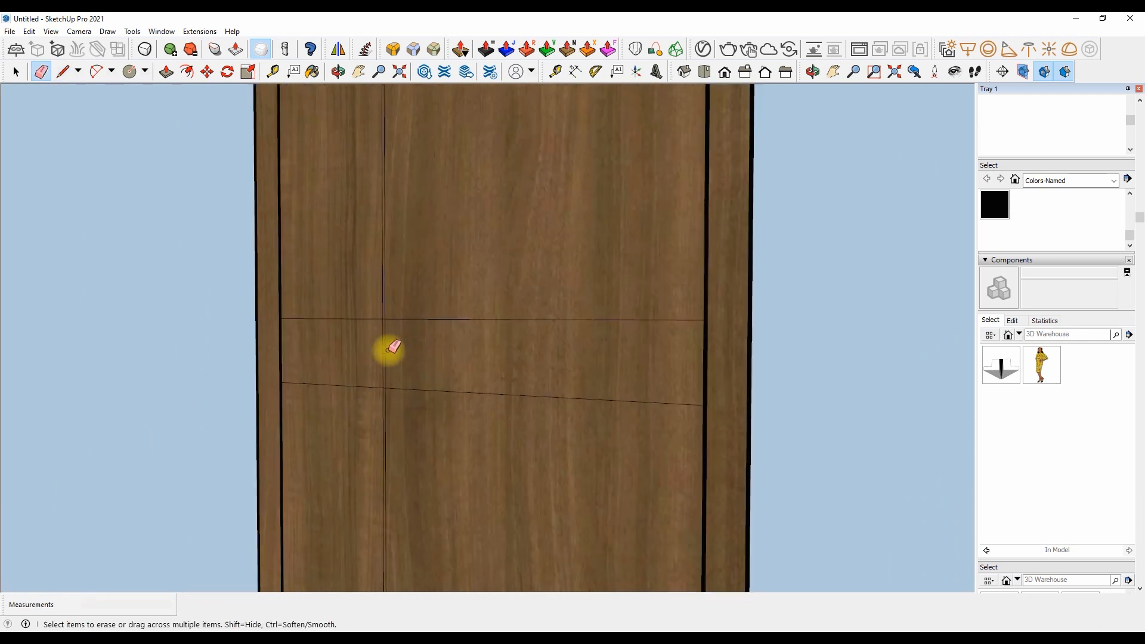
pyautogui.scroll(-3, 386, 352)
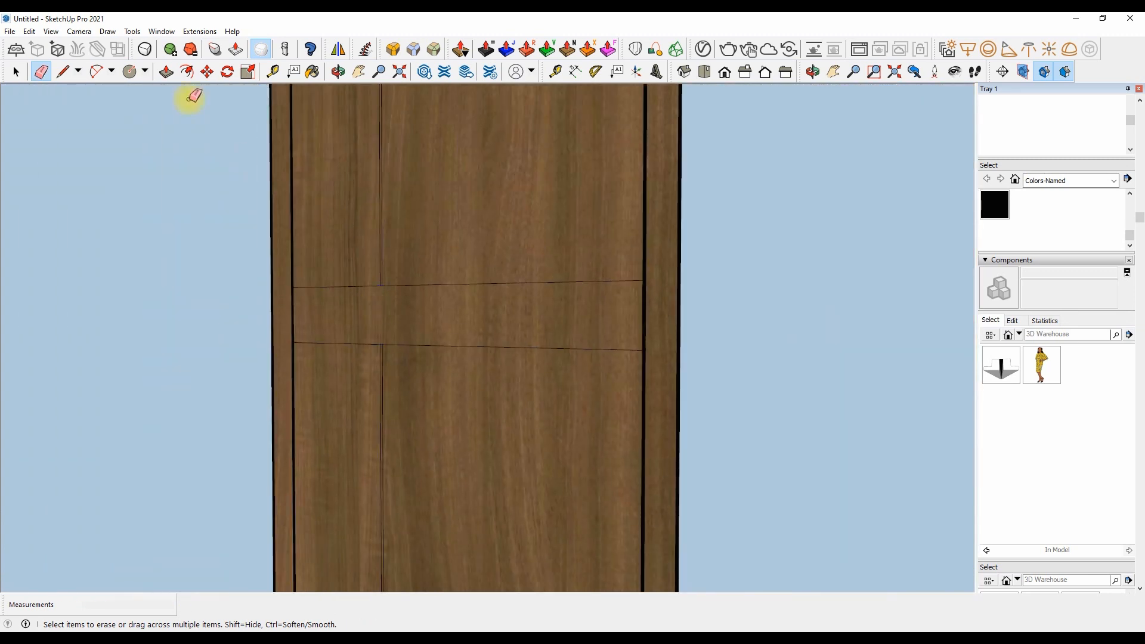
# Copy both segments of the horizontal band's upper line 1/4" down to form a groove.
pyautogui.click(207, 71)
pyautogui.press('ctrl')
pyautogui.click(509, 284)
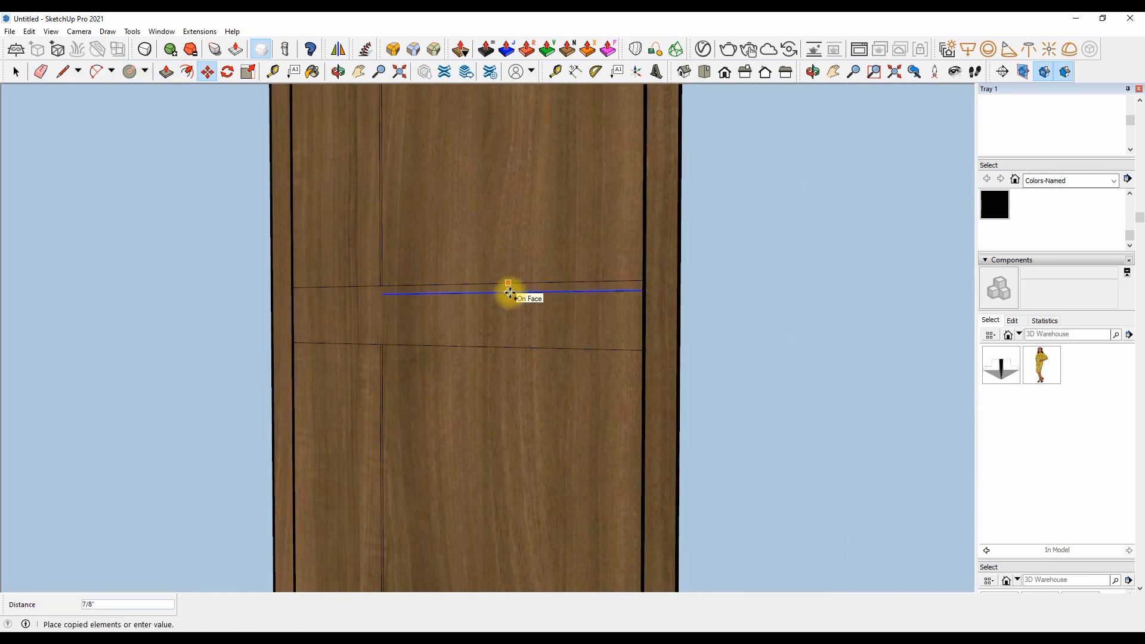
pyautogui.write('1/4')
pyautogui.press('Return')
pyautogui.press('ctrl')
pyautogui.click(335, 288)
pyautogui.write('1/4')
pyautogui.press('Return')
# Copy both segments of the horizontal band's lower line by 1/4" to form a second groove.
pyautogui.press('ctrl')
pyautogui.click(335, 344)
pyautogui.write('1/4')
pyautogui.press('Return')
pyautogui.press('ctrl')
pyautogui.click(427, 347)
pyautogui.write('1/4')
pyautogui.press('Return')
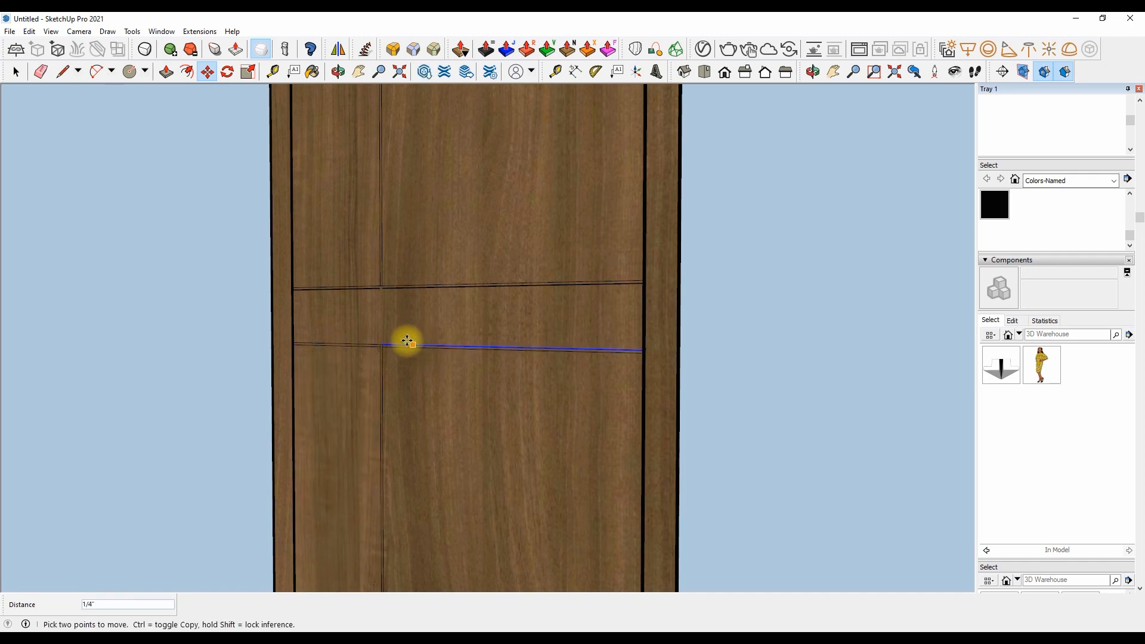
# Erase the short line segments where the vertical grooves meet the two horizontal grooves on the door.
pyautogui.scroll(5, 352, 305)
pyautogui.press('l')
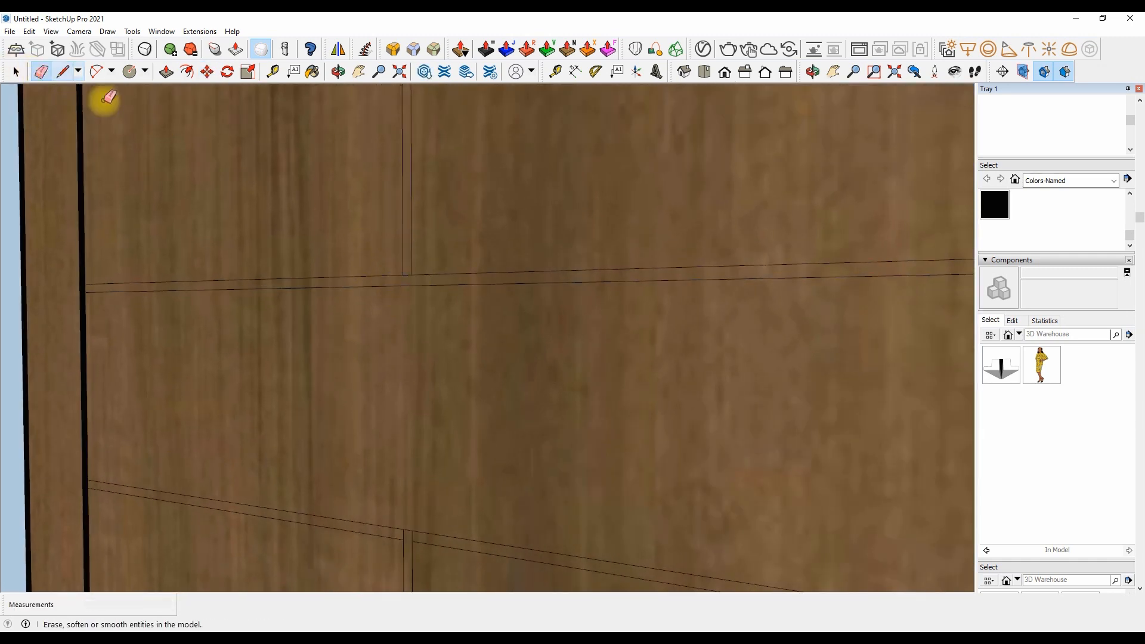
pyautogui.click(41, 77)
pyautogui.scroll(3, 406, 277)
pyautogui.click(370, 249)
pyautogui.scroll(-5, 372, 250)
pyautogui.scroll(5, 388, 396)
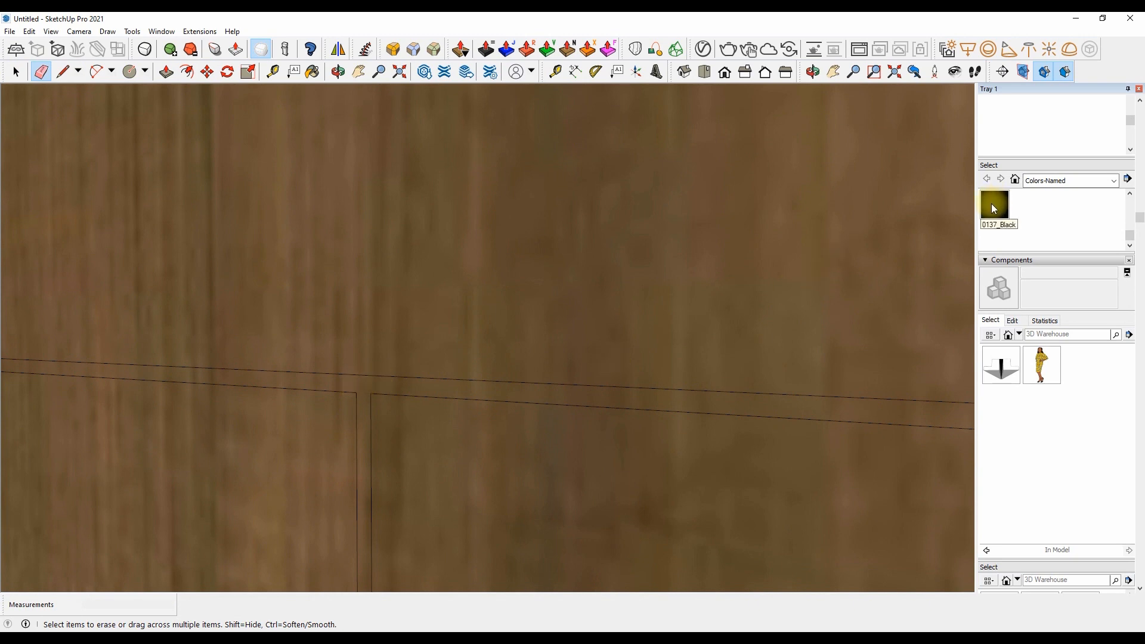
# Paint the vertical and horizontal grooves of the door with 0137_Black.
pyautogui.press('b')
pyautogui.scroll(-3, 371, 471)
pyautogui.scroll(3, 390, 348)
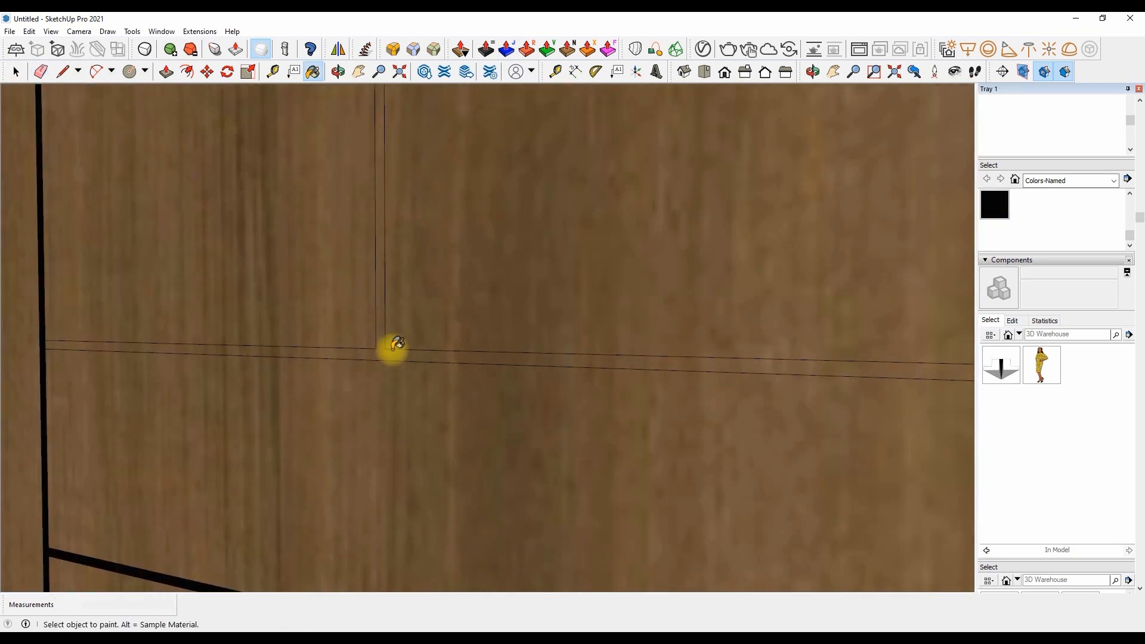
pyautogui.scroll(-2, 375, 348)
pyautogui.scroll(-5, 385, 358)
pyautogui.scroll(8, 286, 95)
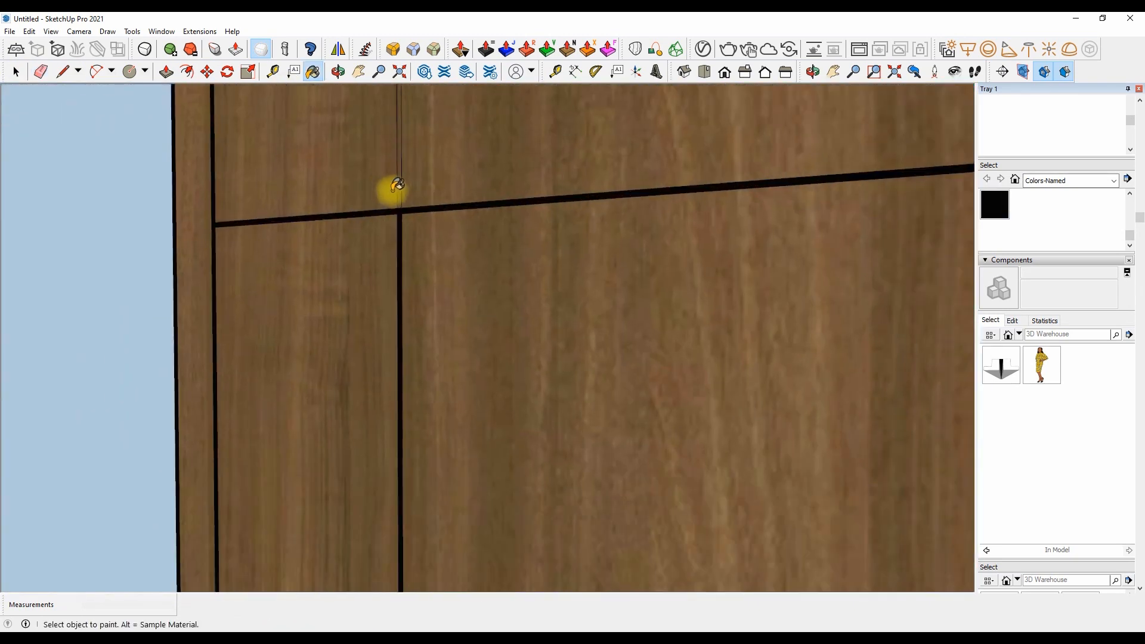
# Recess the black grooves 1/4" into the door with Push/Pull.
pyautogui.press('p')
pyautogui.scroll(1, 395, 256)
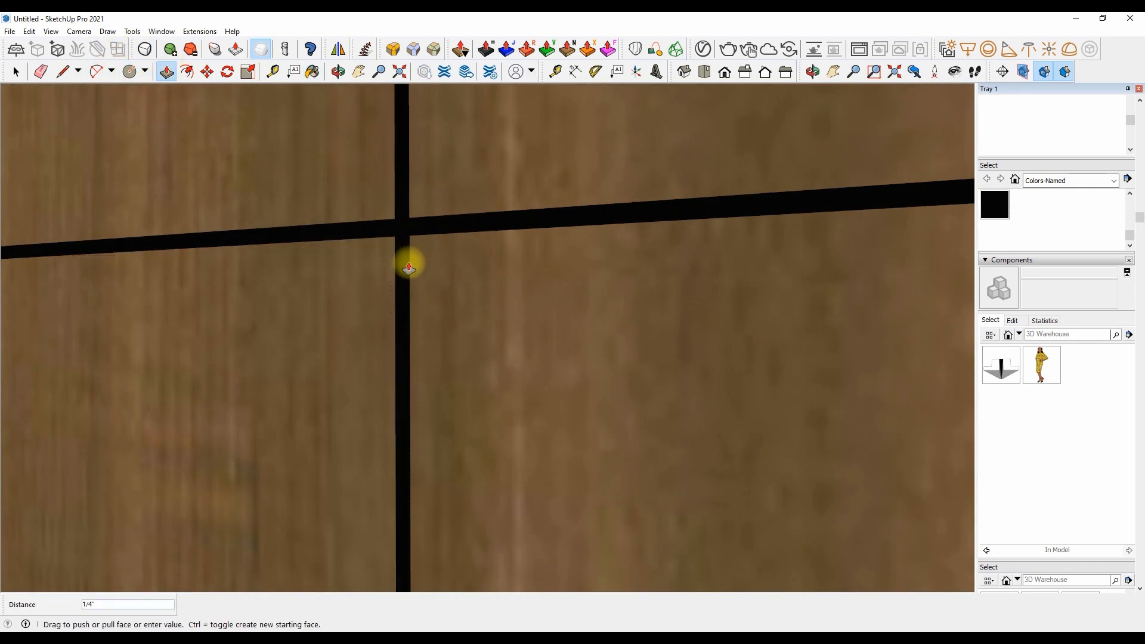
pyautogui.doubleClick(403, 196)
pyautogui.scroll(-6, 403, 195)
pyautogui.scroll(5, 361, 468)
pyautogui.scroll(-2, 369, 371)
pyautogui.scroll(1, 381, 507)
pyautogui.scroll(-8, 357, 453)
pyautogui.click(338, 72)
pyautogui.moveTo(386, 170); pyautogui.dragTo(416, 182)
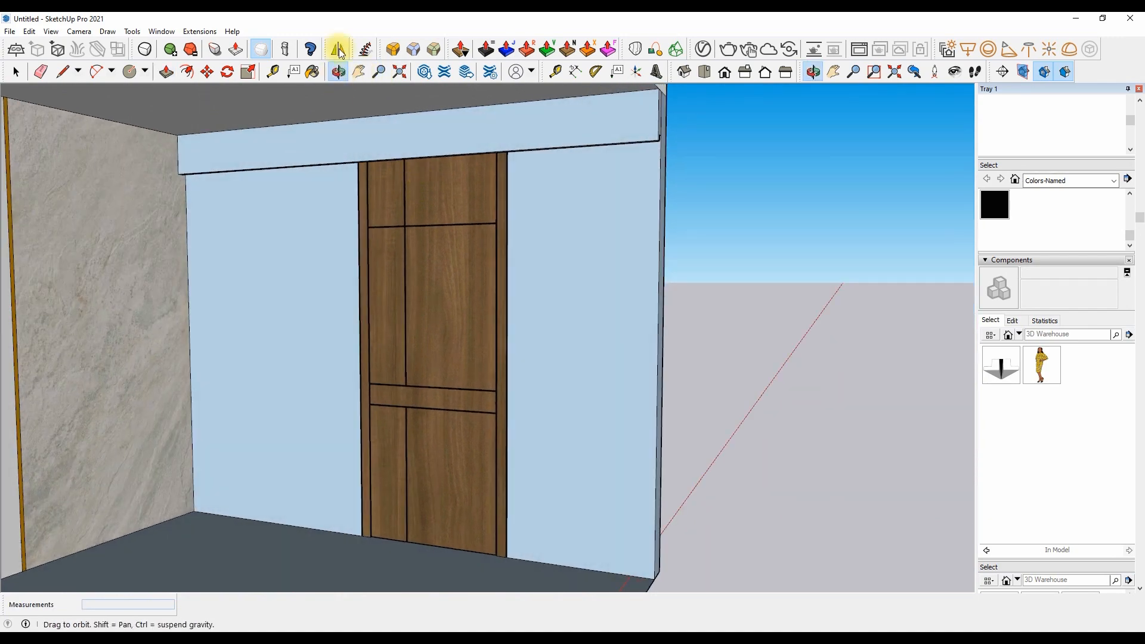
# Draw a 1' horizontal guide line inward from the side edge of the second door beside the wardrobe.
pyautogui.click(724, 72)
pyautogui.scroll(-3, 728, 291)
pyautogui.scroll(4, 403, 291)
pyautogui.scroll(-6, 403, 291)
pyautogui.moveTo(728, 241); pyautogui.dragTo(329, 311)
pyautogui.scroll(5, 427, 265)
pyautogui.press('l')
pyautogui.scroll(6, 548, 179)
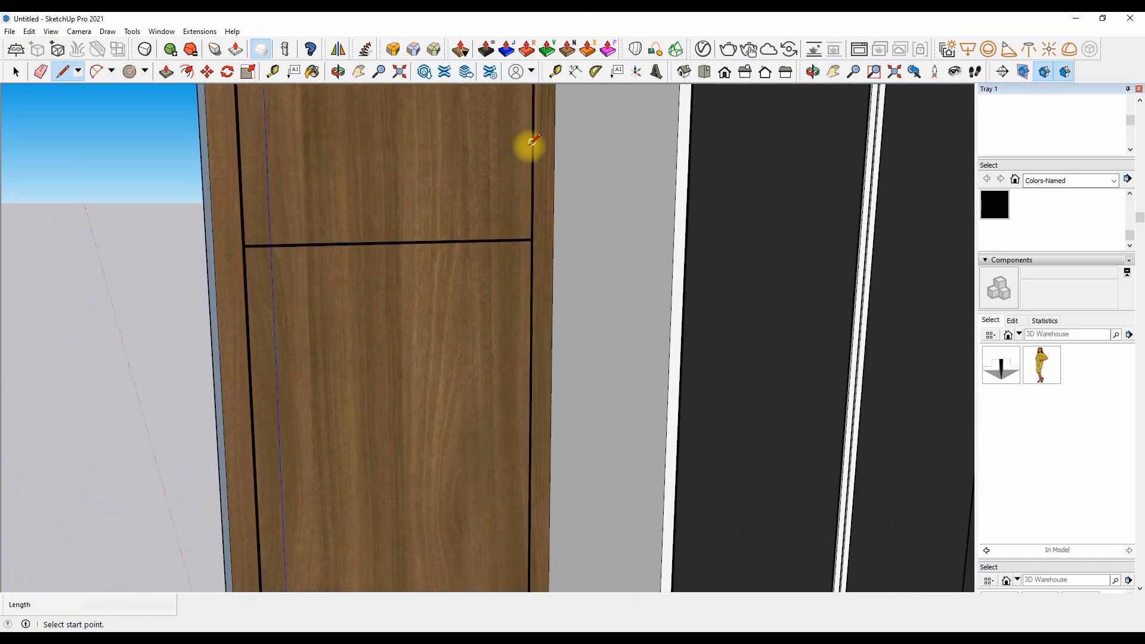
pyautogui.click(531, 141)
pyautogui.write("1'")
pyautogui.press('Return')
# Draw vertical lines from the guide's inner end down to the floor and up to the door's top.
pyautogui.scroll(-5, 465, 146)
pyautogui.scroll(2, 467, 128)
pyautogui.click(462, 108)
pyautogui.click(463, 107)
pyautogui.scroll(-3, 489, 143)
pyautogui.click(495, 417)
pyautogui.scroll(3, 483, 191)
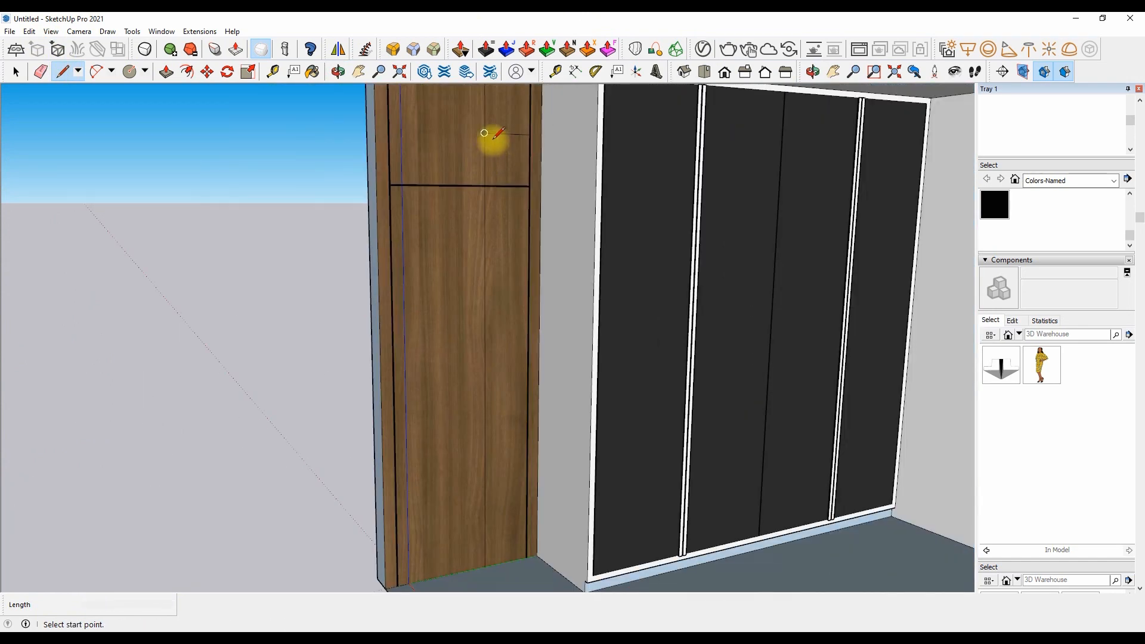
pyautogui.click(492, 137)
# Copy the upper and lower vertical line segments slightly sideways to form a narrow vertical groove on the second door.
pyautogui.press('m')
pyautogui.press('ctrl')
pyautogui.click(483, 126)
pyautogui.scroll(3, 502, 132)
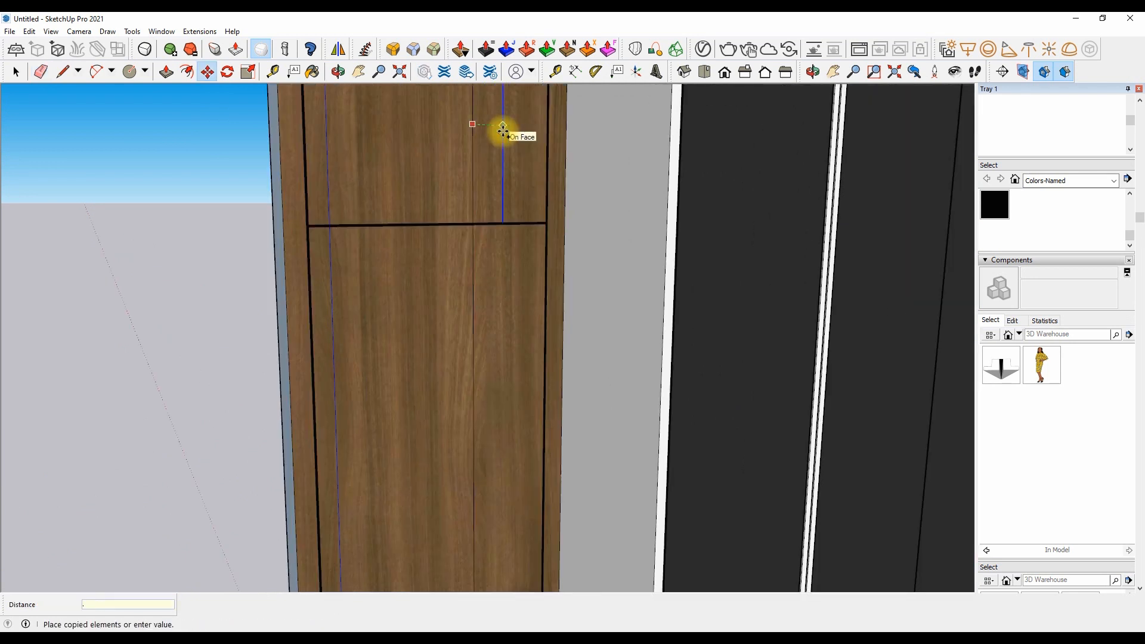
pyautogui.press('Escape')
pyautogui.press('ctrl')
pyautogui.click(473, 272)
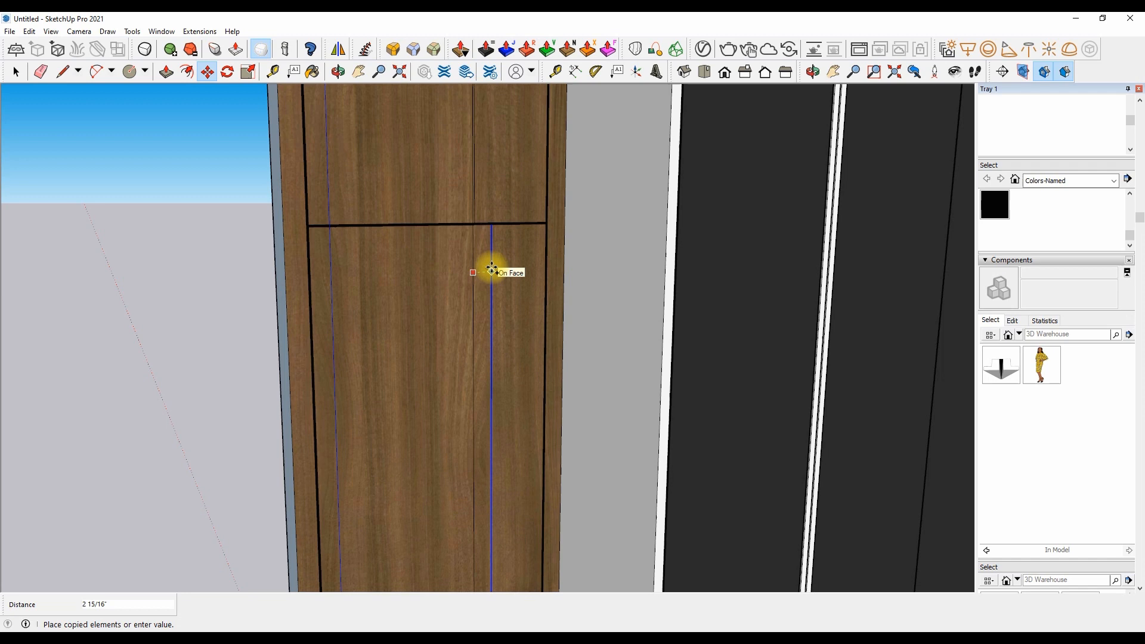
pyautogui.press('Return')
pyautogui.scroll(-6, 527, 216)
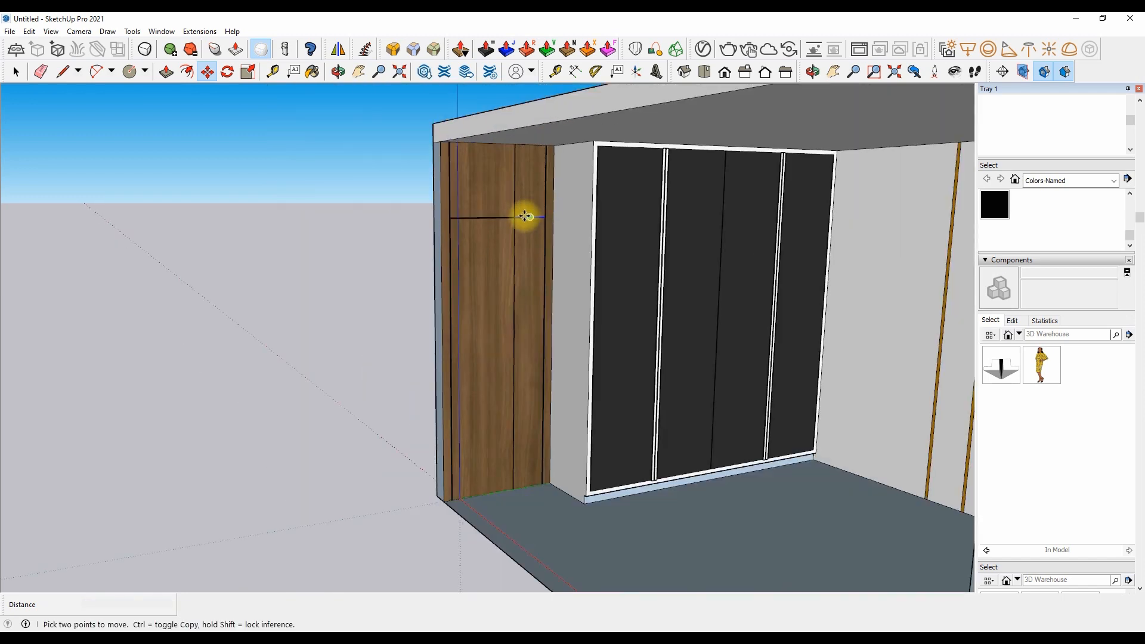
# Draw a 42" vertical guide up from the second door's bottom edge and extend it by 3".
pyautogui.press('l')
pyautogui.scroll(3, 525, 483)
pyautogui.click(525, 481)
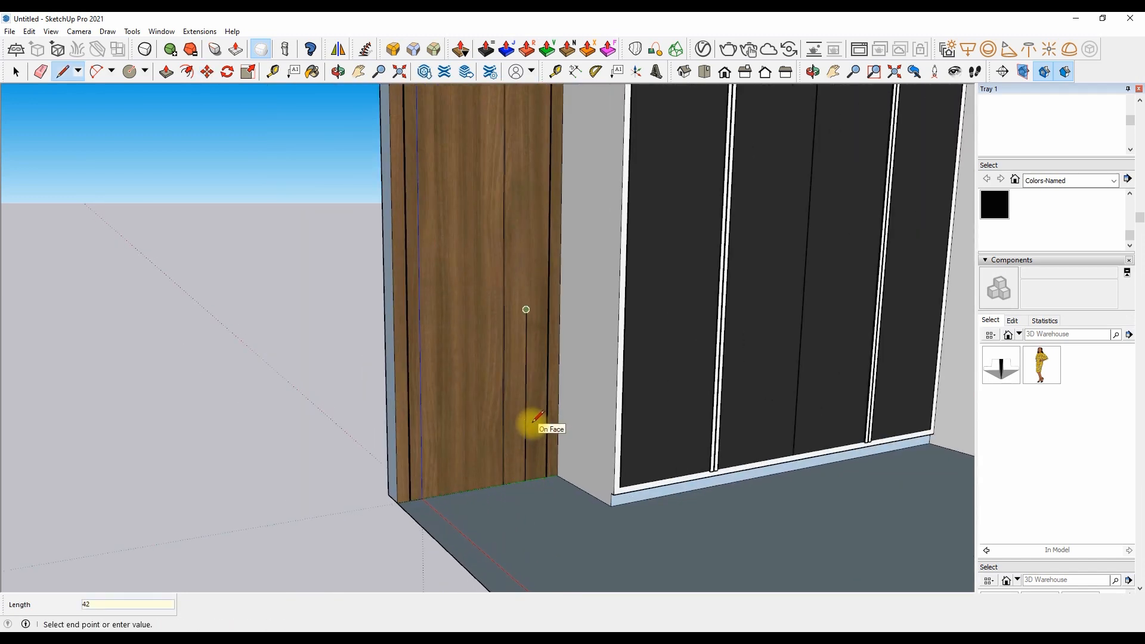
pyautogui.write('3')
pyautogui.press('Return')
# Draw two horizontal lines across the second door from the vertical guide's marks to outline a horizontal band.
pyautogui.click(393, 305)
pyautogui.click(526, 321)
pyautogui.click(408, 330)
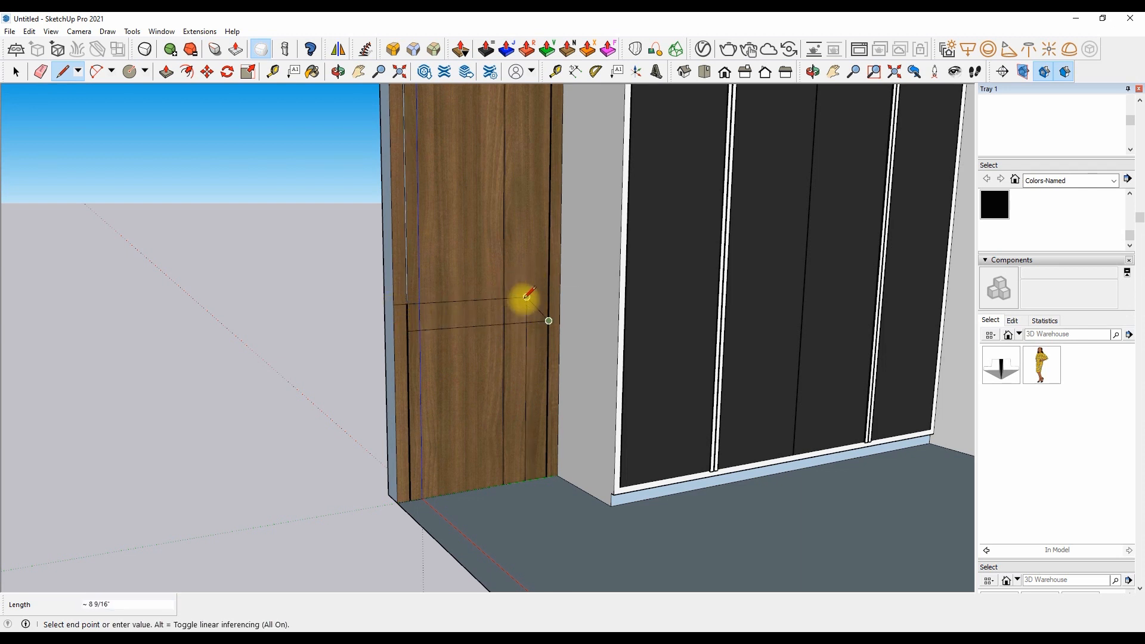
pyautogui.click(548, 295)
pyautogui.scroll(5, 520, 307)
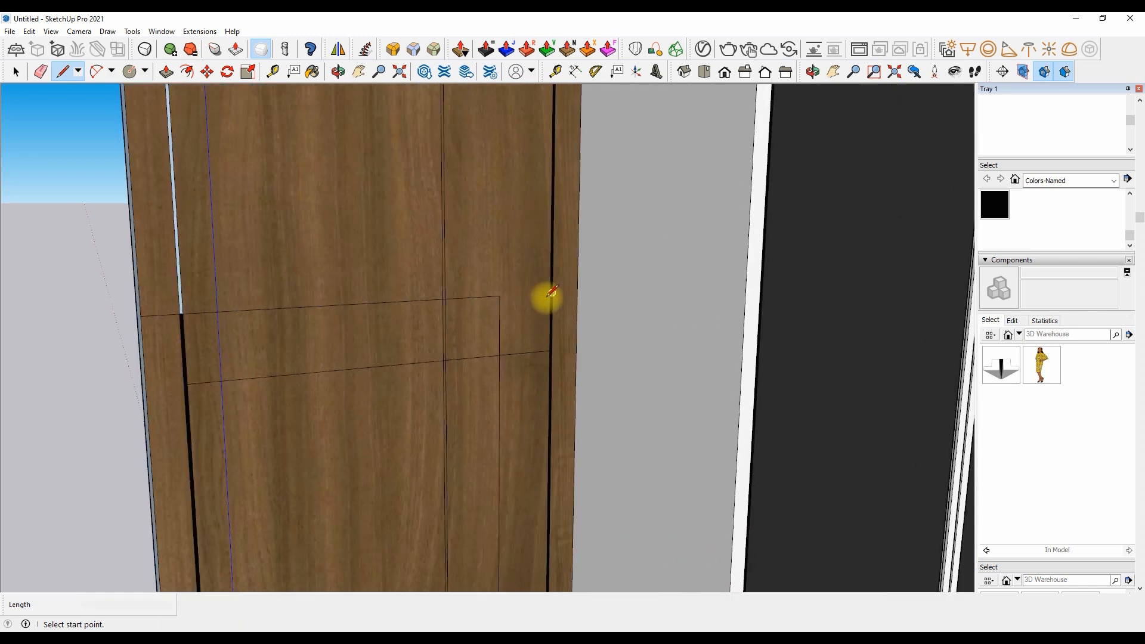
pyautogui.click(488, 294)
pyautogui.scroll(3, 547, 289)
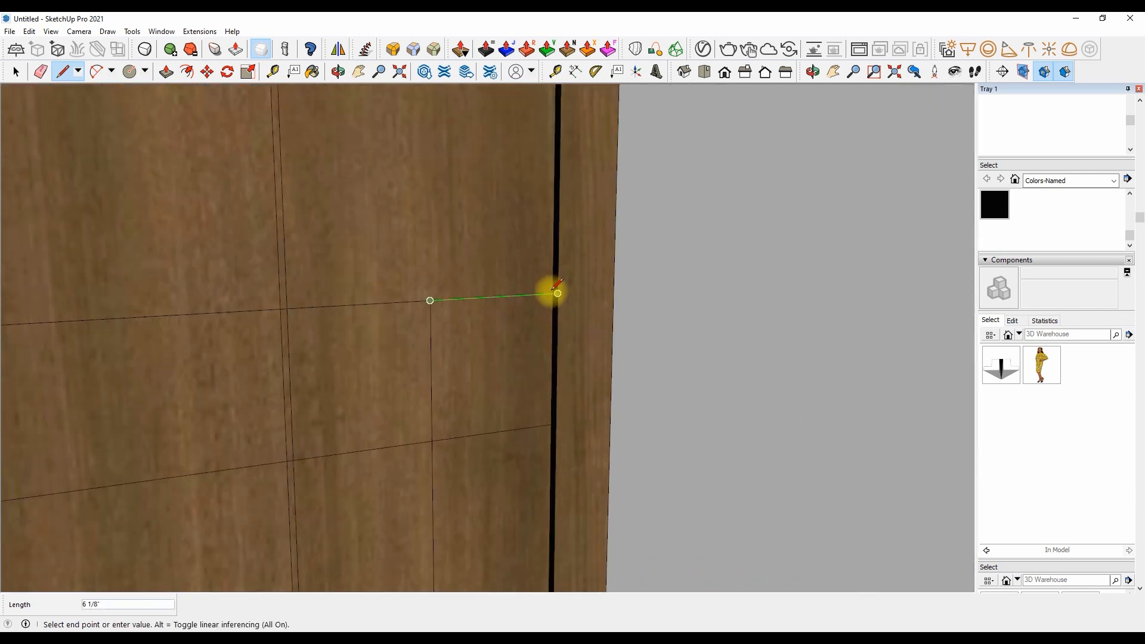
pyautogui.click(550, 290)
# Erase the groove lines and guide inside the band, and the stray line crossing the door frame's groove.
pyautogui.press('e')
pyautogui.moveTo(306, 387); pyautogui.dragTo(387, 378)
pyautogui.scroll(-3, 549, 322)
pyautogui.moveTo(450, 399); pyautogui.dragTo(392, 407)
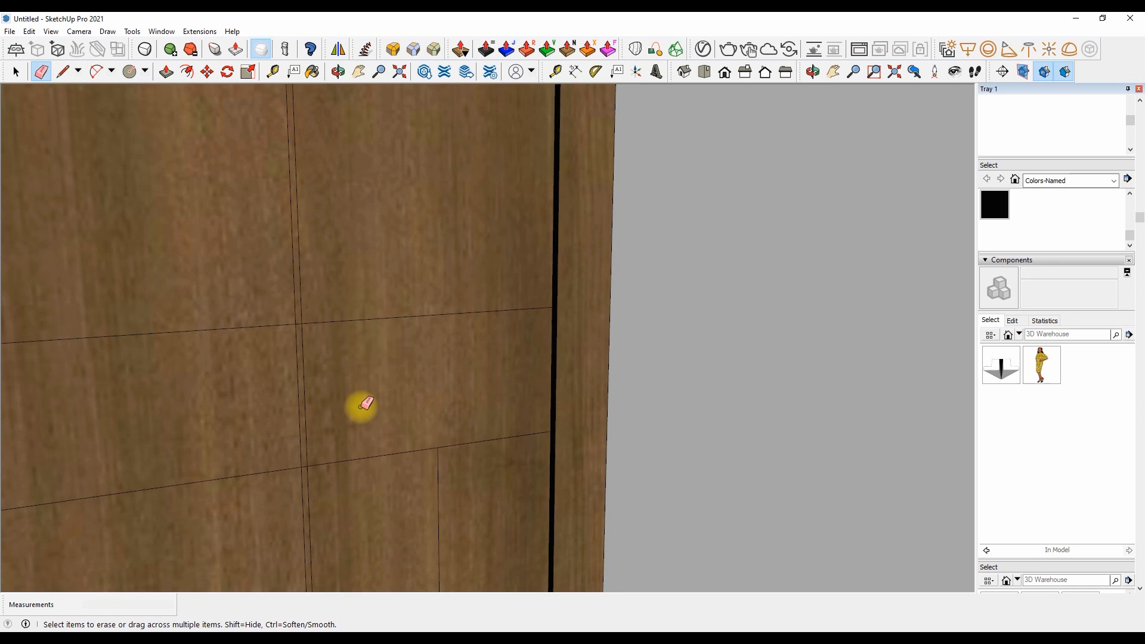
pyautogui.scroll(-3, 467, 447)
pyautogui.scroll(6, 119, 383)
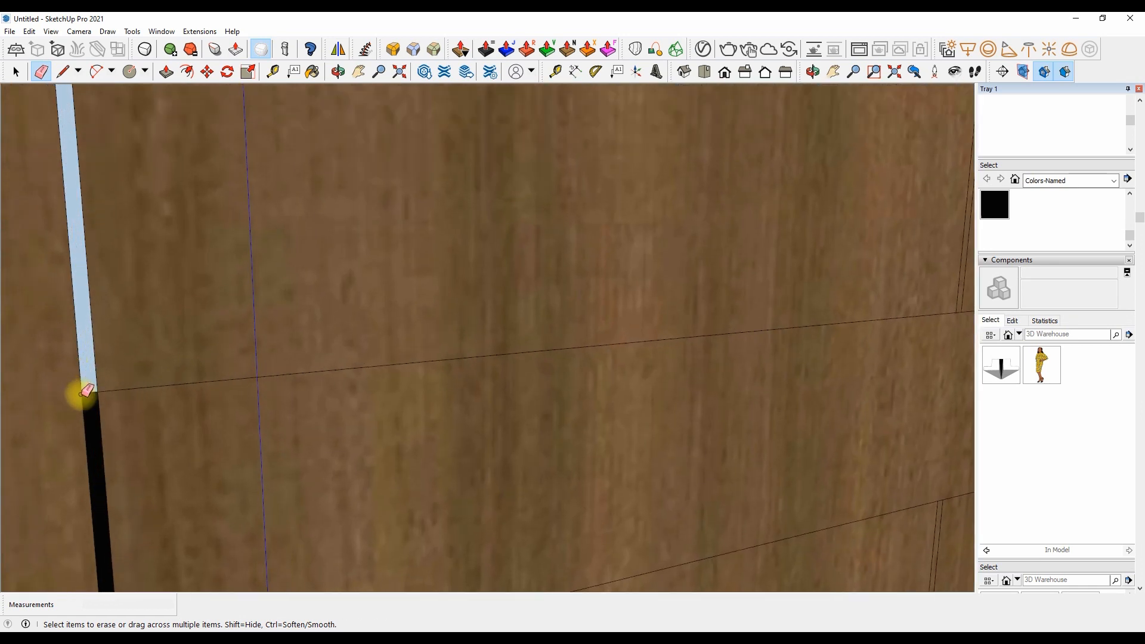
pyautogui.moveTo(86, 391); pyautogui.dragTo(98, 373)
pyautogui.scroll(-5, 585, 223)
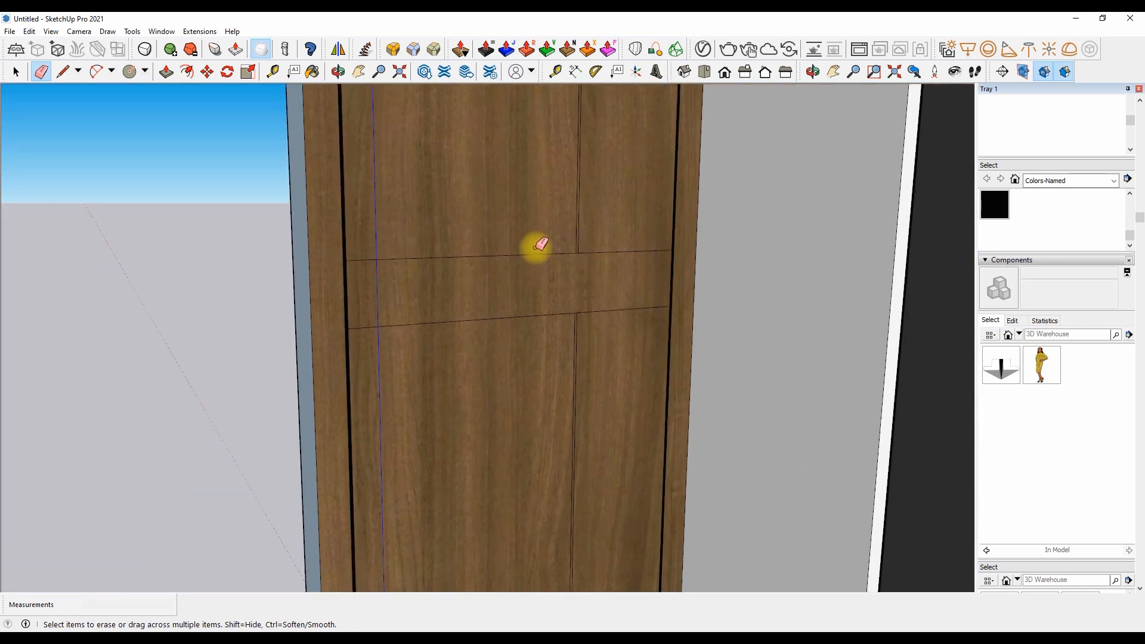
# Copy both segments of the second door's upper band line 1/4" down to form a groove.
pyautogui.press('m')
pyautogui.press('ctrl')
pyautogui.click(527, 256)
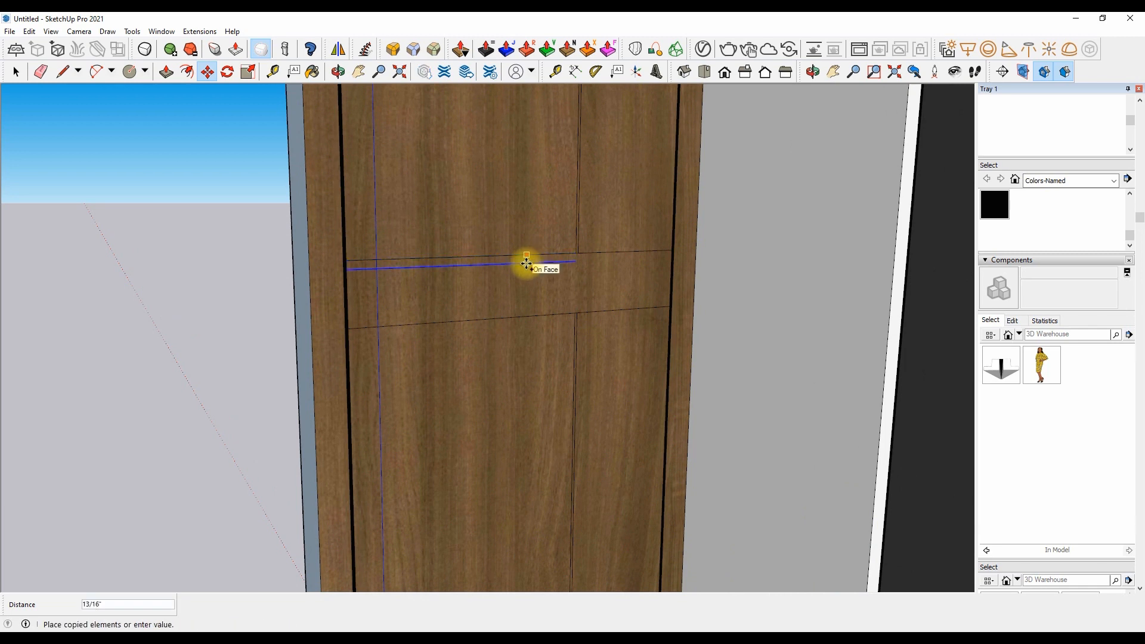
pyautogui.press('ctrl')
pyautogui.click(595, 252)
pyautogui.write('.25')
pyautogui.press('Return')
# Copy both segments of the second door's lower band line by 1/4" to form another groove.
pyautogui.press('ctrl')
pyautogui.click(552, 315)
pyautogui.write('.25')
pyautogui.press('Return')
pyautogui.press('ctrl')
pyautogui.click(596, 310)
pyautogui.write('.25')
pyautogui.press('Return')
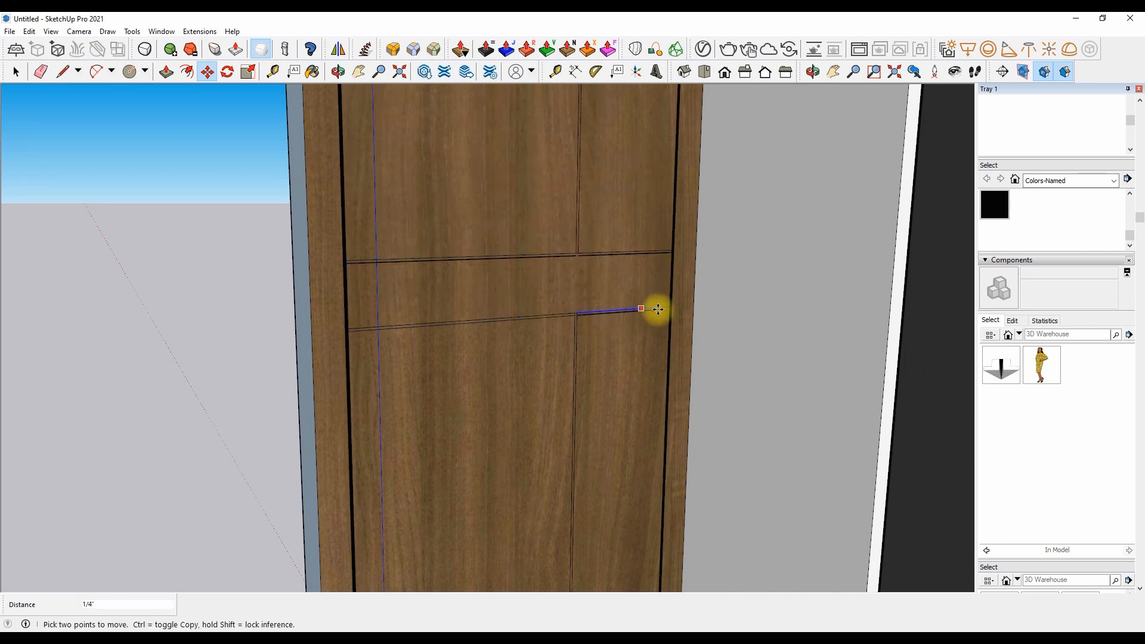
# Complete the line at the groove junctions on the second door and erase the short segments where the grooves meet.
pyautogui.scroll(3, 654, 310)
pyautogui.scroll(-3, 633, 306)
pyautogui.press('l')
pyautogui.click(464, 197)
pyautogui.click(469, 198)
pyautogui.press('e')
pyautogui.scroll(5, 453, 182)
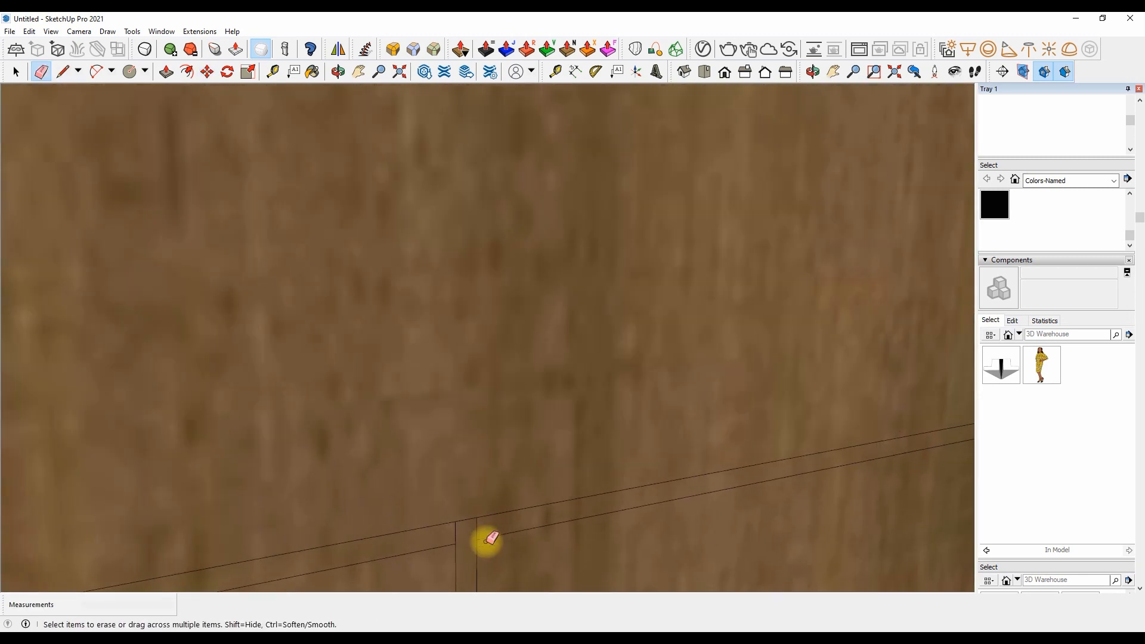
# Paint the vertical and horizontal grooves of the second door black.
pyautogui.press('b')
pyautogui.click(562, 512)
pyautogui.scroll(-5, 578, 501)
pyautogui.click(644, 256)
pyautogui.scroll(-8, 681, 368)
pyautogui.scroll(8, 661, 233)
# Recess the second door's black grooves 1/2" with Push/Pull.
pyautogui.press('p')
pyautogui.click(634, 196)
pyautogui.write('1/2')
pyautogui.press('Return')
pyautogui.scroll(-6, 674, 160)
pyautogui.scroll(4, 674, 341)
pyautogui.scroll(-10, 674, 343)
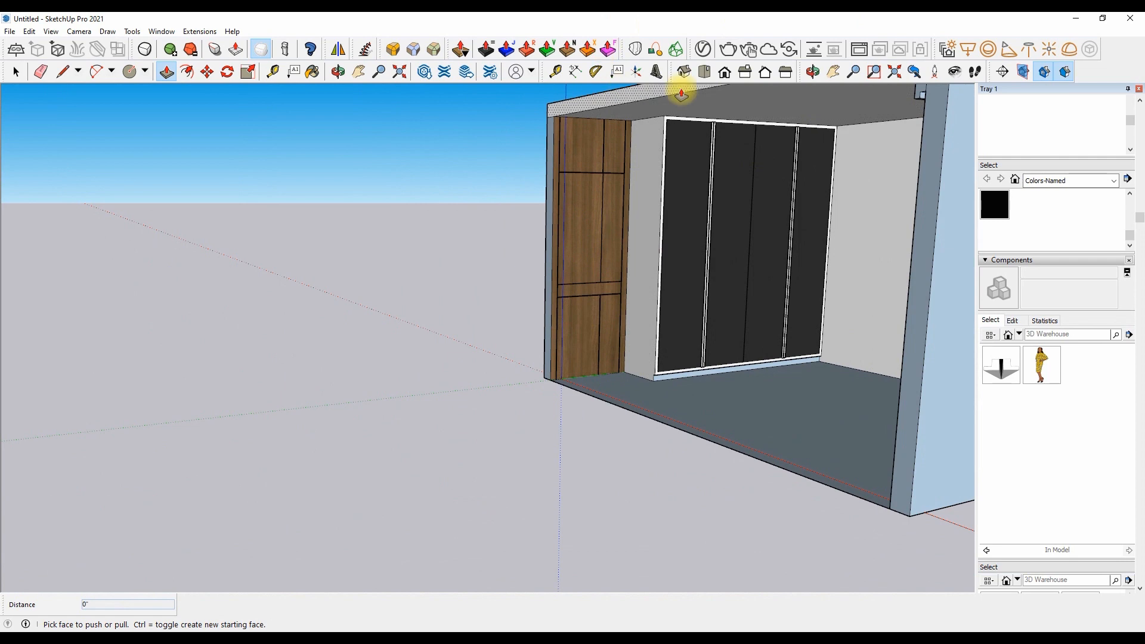
# Draw a 3" line on the ceiling from the wardrobe's back corner along its front edge.
pyautogui.click(724, 71)
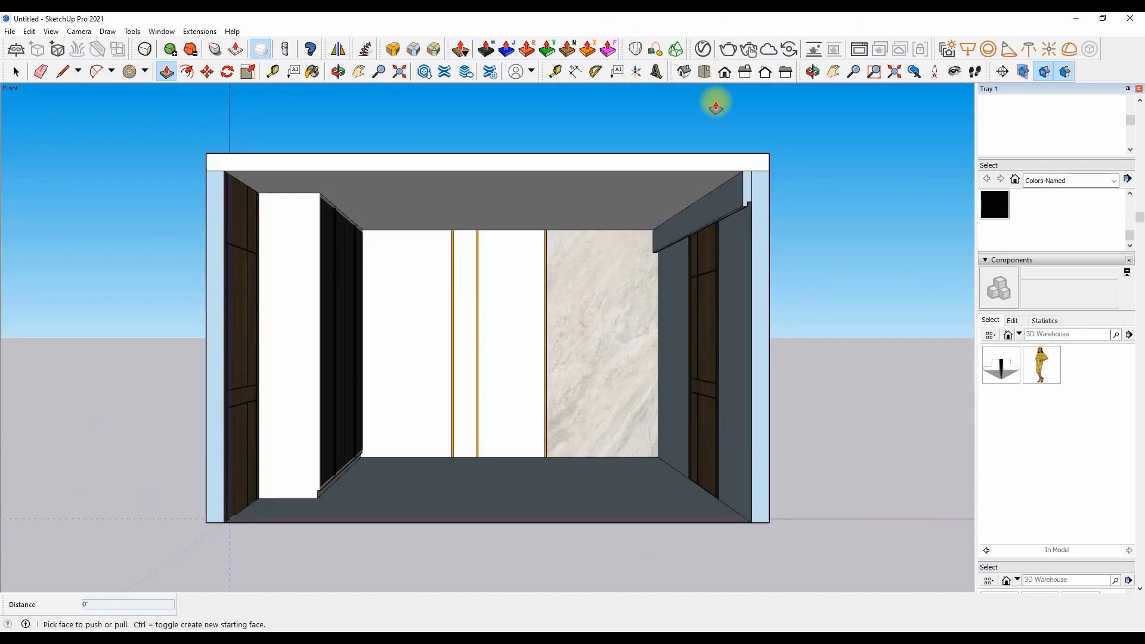
pyautogui.scroll(3, 487, 368)
pyautogui.scroll(-6, 465, 420)
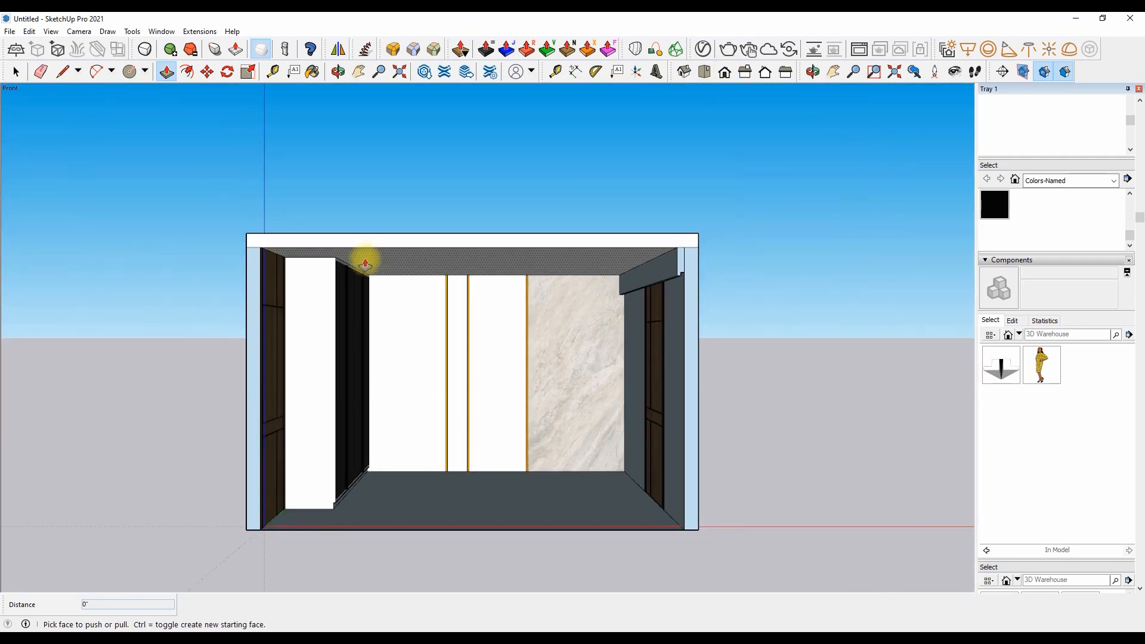
pyautogui.scroll(3, 405, 286)
pyautogui.scroll(1, 433, 310)
pyautogui.click(338, 72)
pyautogui.moveTo(403, 143); pyautogui.dragTo(399, 77)
pyautogui.click(59, 73)
pyautogui.scroll(2, 421, 329)
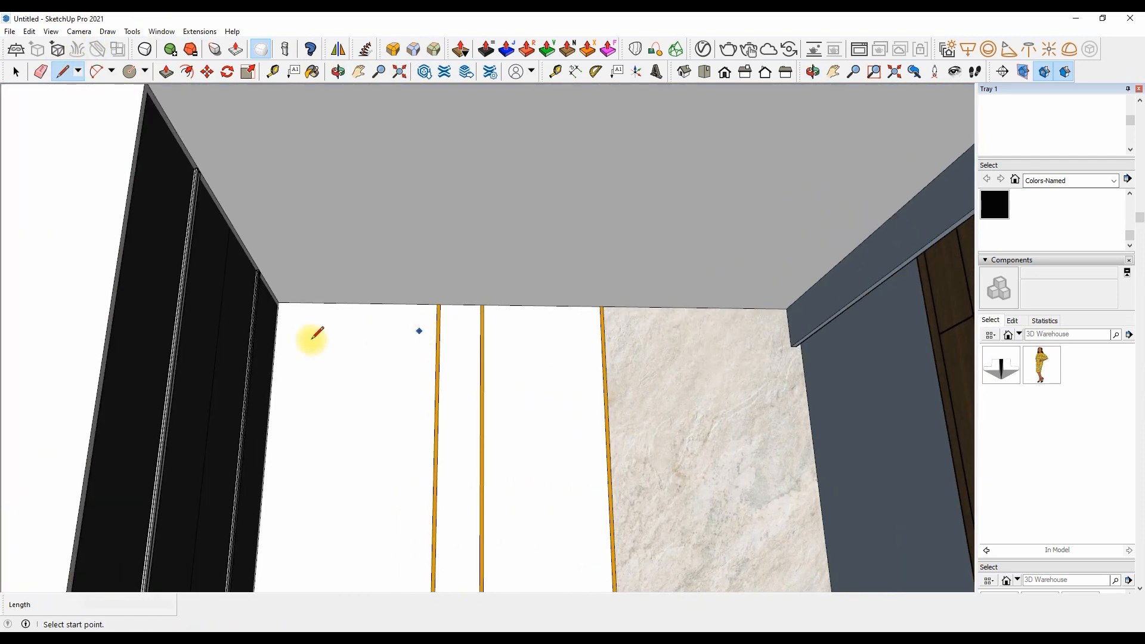
pyautogui.scroll(4, 265, 298)
pyautogui.click(283, 290)
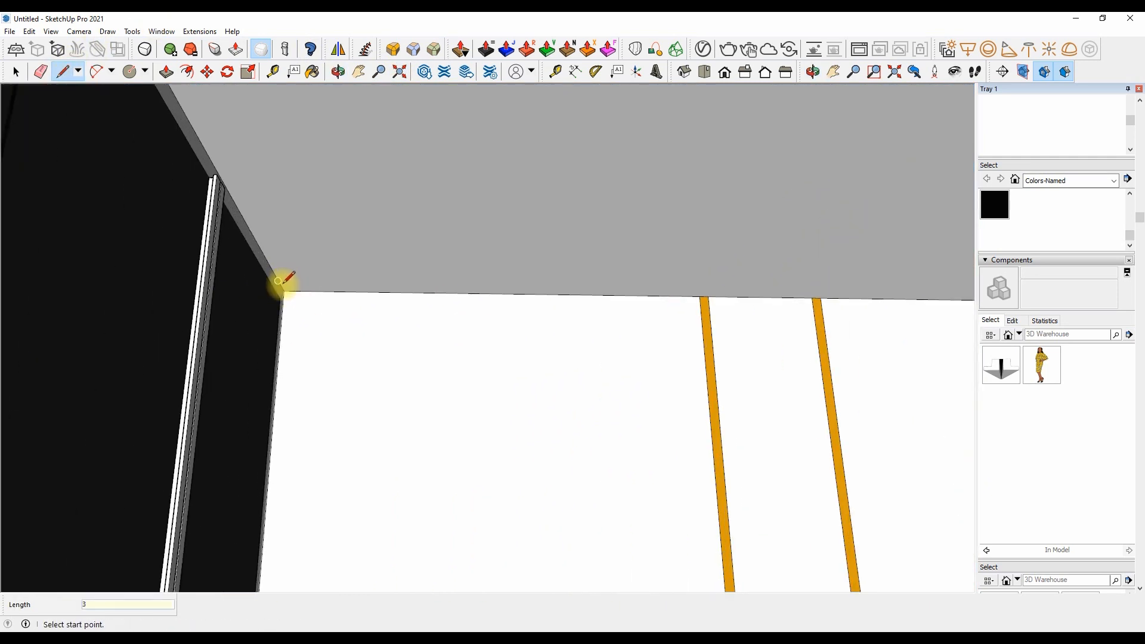
# Draw a line across the ceiling from the 3" mark to the ceiling drop, parallel to the back wall.
pyautogui.click(279, 282)
pyautogui.scroll(-5, 202, 256)
pyautogui.scroll(1, 715, 257)
pyautogui.click(677, 276)
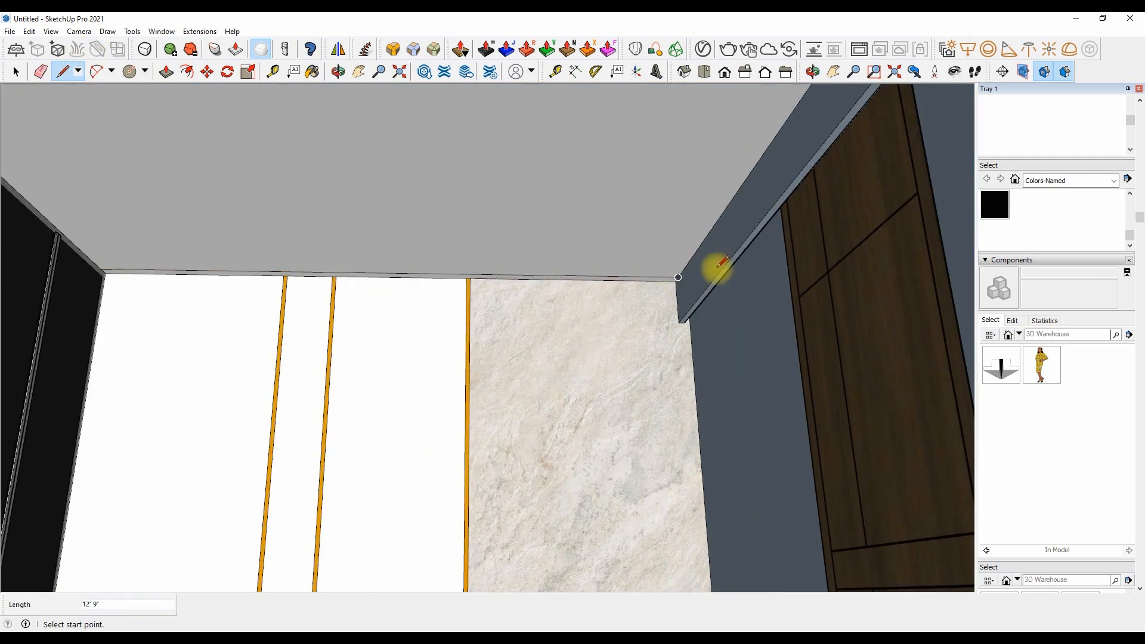
# Draw a line on the ceiling along the wardrobe's front edge to the open side of the room.
pyautogui.scroll(-2, 717, 267)
pyautogui.scroll(6, 267, 281)
pyautogui.click(266, 279)
pyautogui.click(291, 276)
pyautogui.scroll(-5, 358, 292)
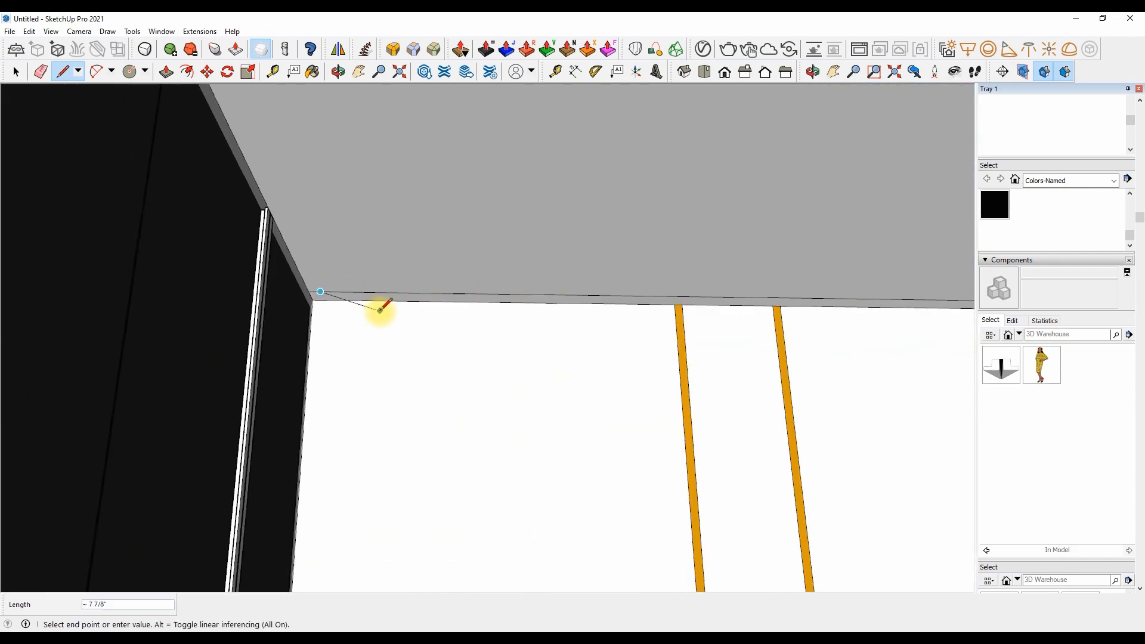
# Offset the ceiling area in front of the wardrobe inward to create a rectangular outline.
pyautogui.click(186, 71)
pyautogui.scroll(3, 328, 171)
pyautogui.click(328, 172)
pyautogui.click(338, 181)
pyautogui.scroll(-2, 339, 182)
pyautogui.scroll(-1, 338, 181)
pyautogui.scroll(2, 435, 277)
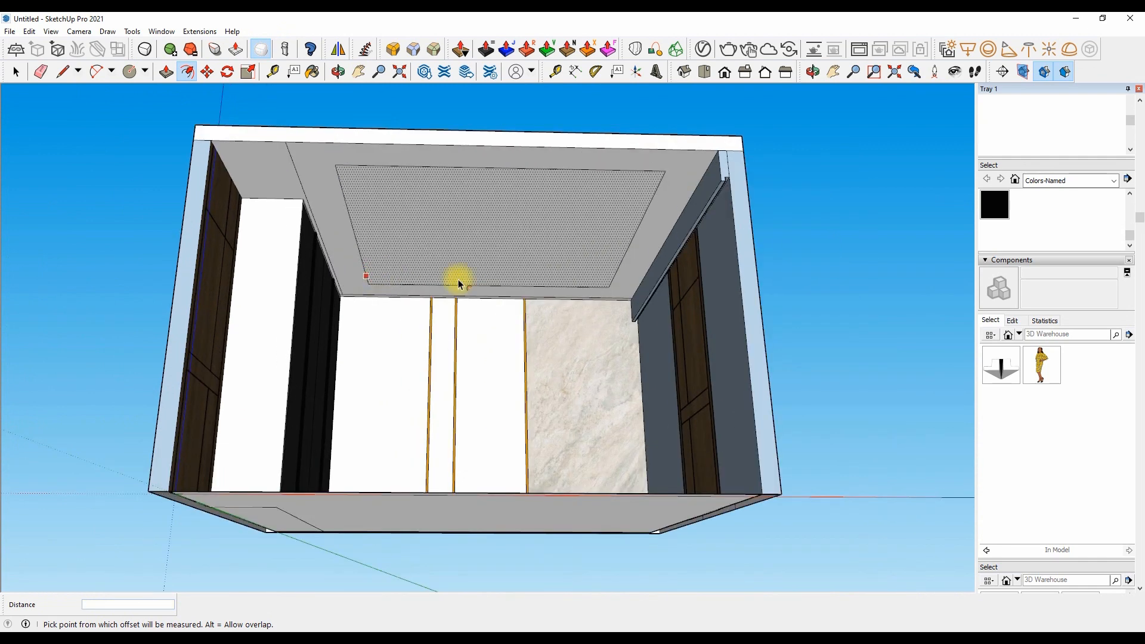
# Erase the ceiling lines along the wardrobe front and the back wall.
pyautogui.click(40, 72)
pyautogui.scroll(4, 294, 184)
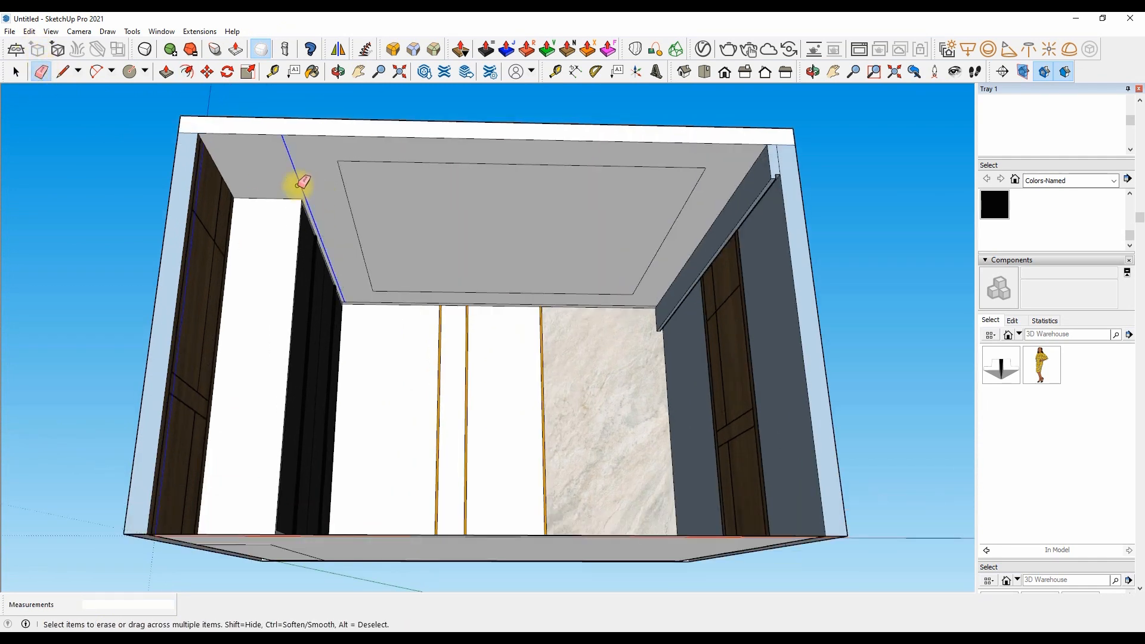
pyautogui.scroll(-4, 349, 283)
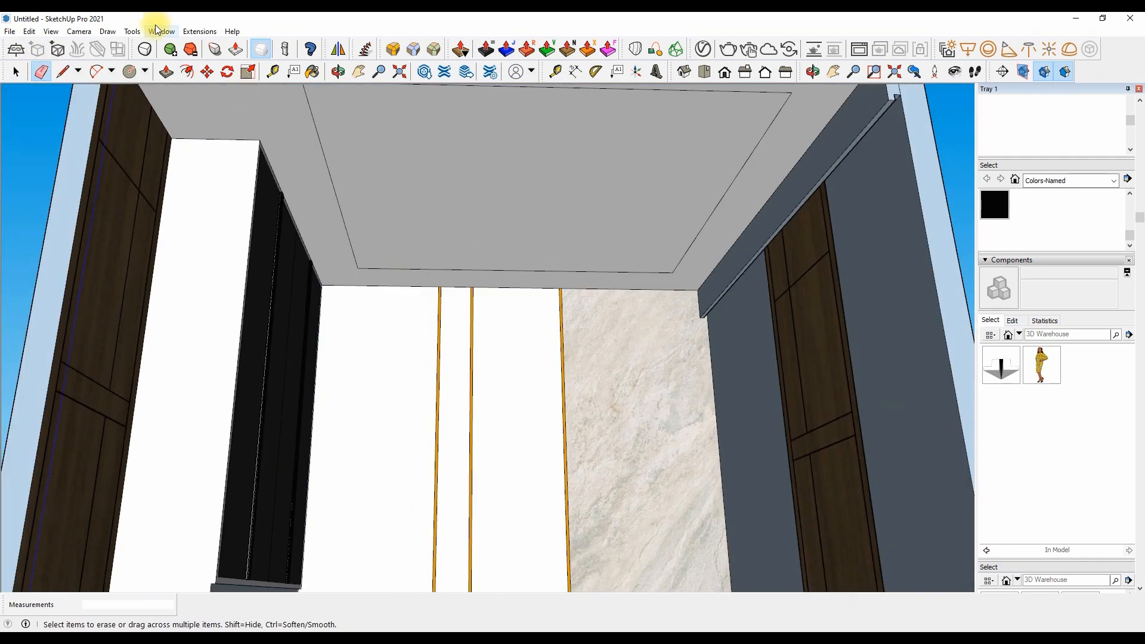
# Draw a circle of 1.5" radius at the ceiling rectangle's back corner and erase the rectangle's lines inside it.
pyautogui.click(129, 71)
pyautogui.scroll(4, 337, 255)
pyautogui.click(338, 257)
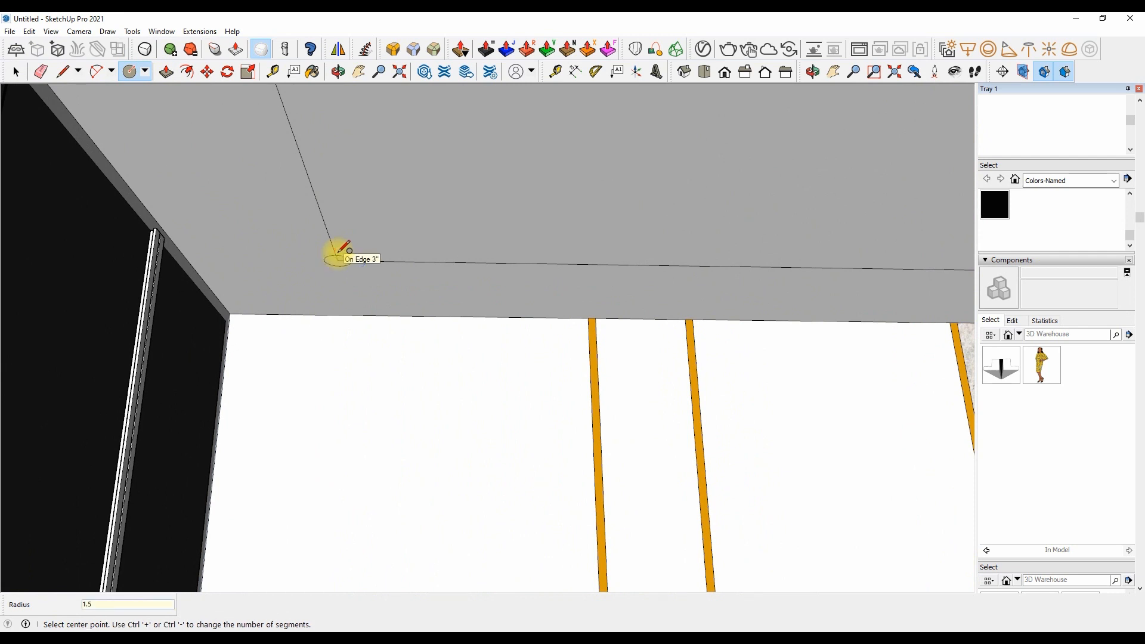
pyautogui.press('Return')
pyautogui.press('e')
pyautogui.scroll(3, 348, 265)
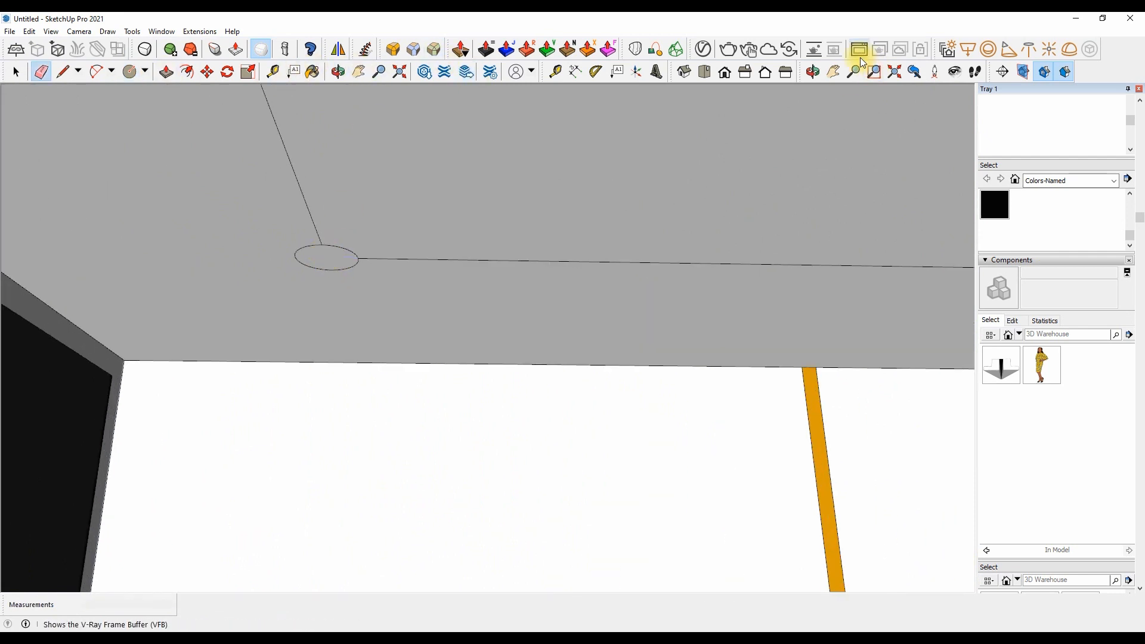
# Offset the ceiling circle outward by 0.25" to form a ring.
pyautogui.press('f')
pyautogui.scroll(3, 234, 270)
pyautogui.click(234, 269)
pyautogui.write('.25')
pyautogui.press('Return')
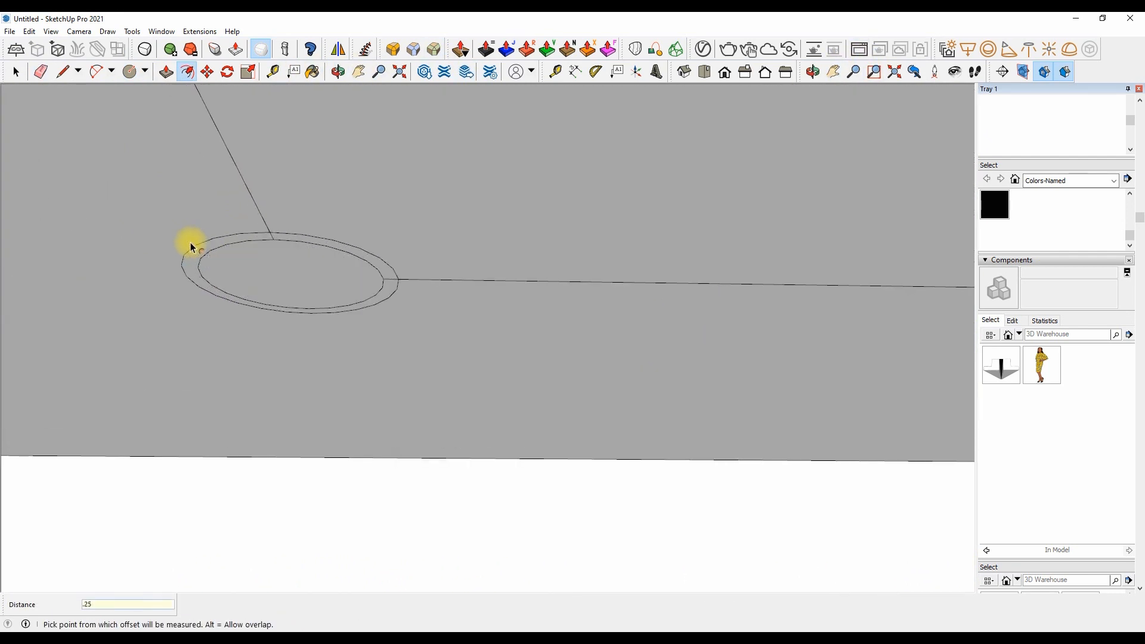
# Try painting the ring around the ceiling circle black, and erase the line segments that cross the ring.
pyautogui.press('p')
pyautogui.click(993, 205)
pyautogui.scroll(3, 399, 265)
pyautogui.click(399, 265)
pyautogui.scroll(-3, 128, 302)
pyautogui.press('e')
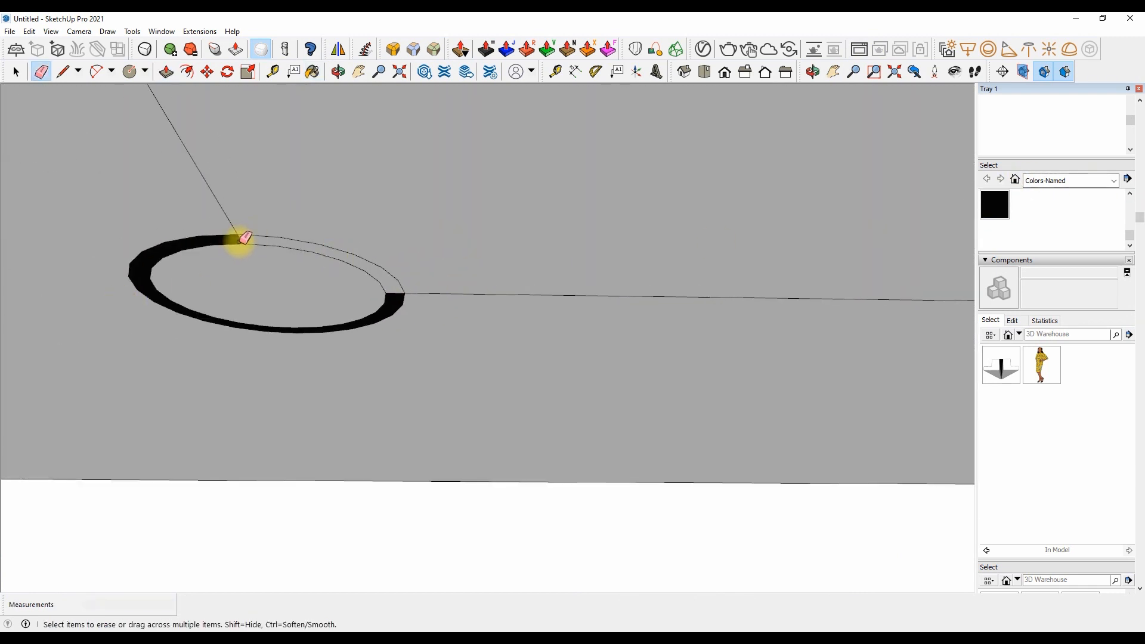
pyautogui.hotkey('ctrl', 'z')
# Paint the ring around the ceiling circle black and push/pull it by about 1/8".
pyautogui.click(993, 208)
pyautogui.scroll(2, 439, 301)
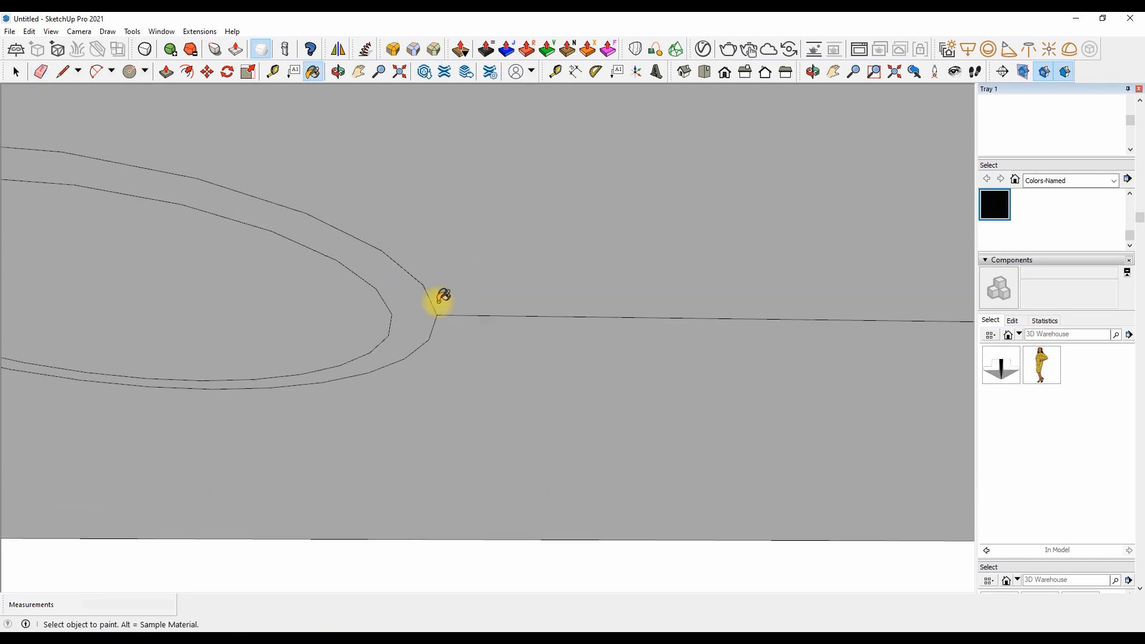
pyautogui.click(459, 320)
pyautogui.press('p')
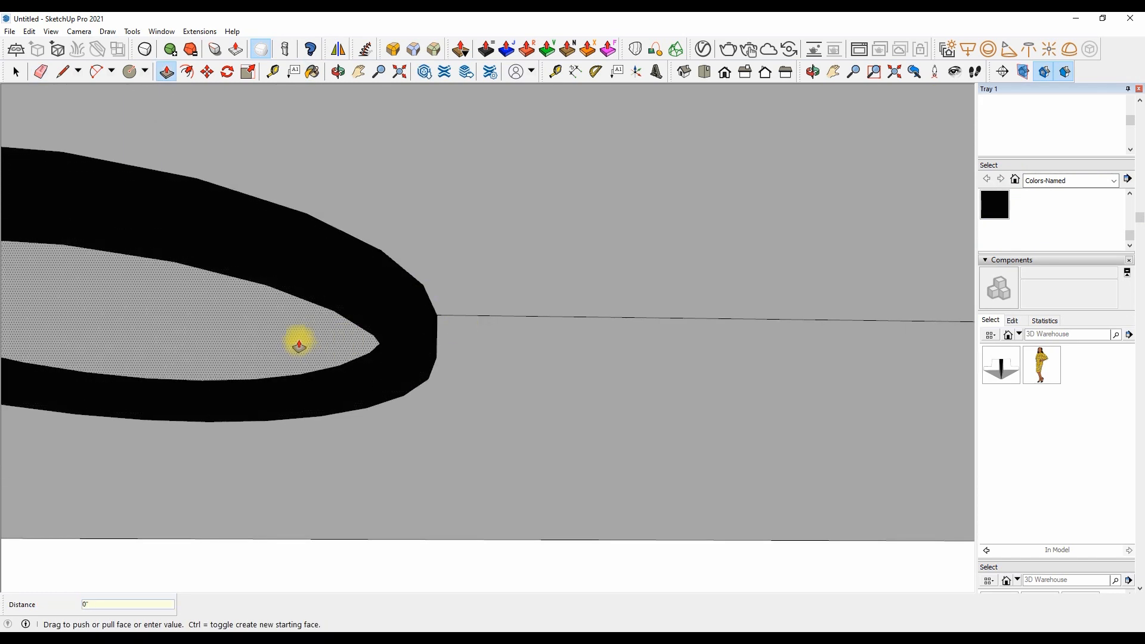
pyautogui.scroll(-6, 570, 281)
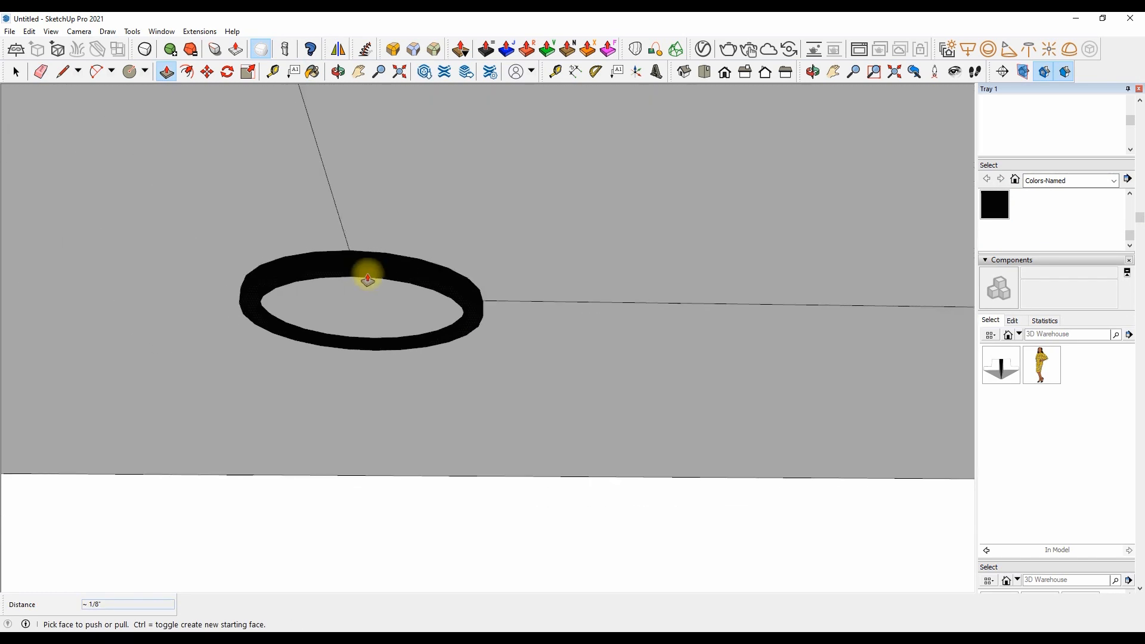
# Place a V-Ray spot light at the ceiling circle's centre and make a component from the ring and the light.
pyautogui.click(353, 294)
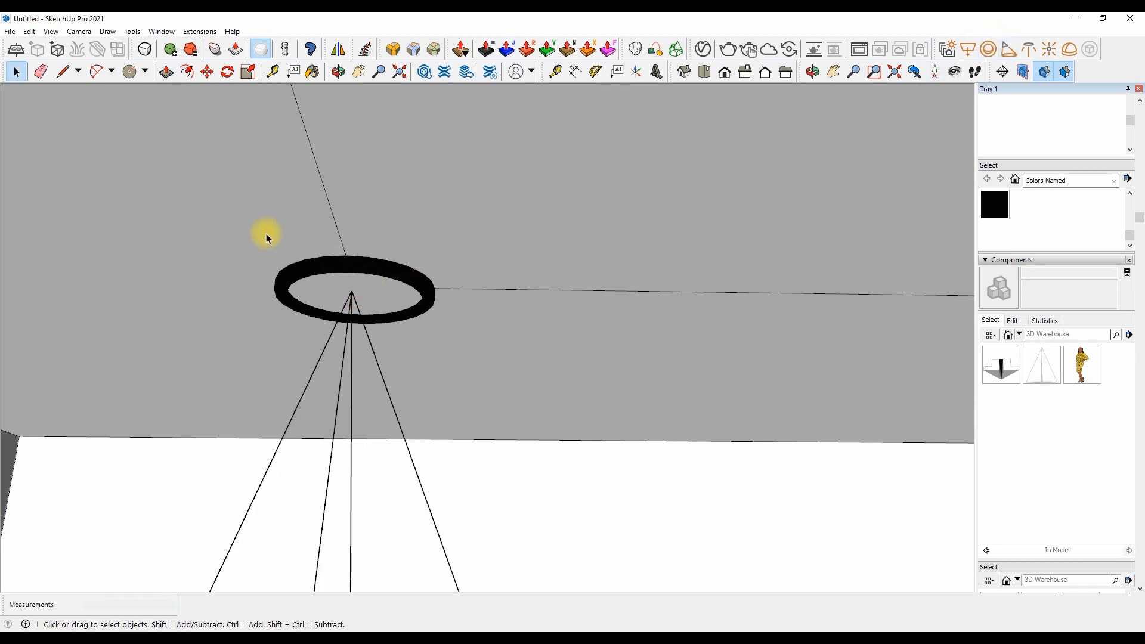
pyautogui.scroll(-2, 273, 238)
pyautogui.click(332, 310)
pyautogui.press('g')
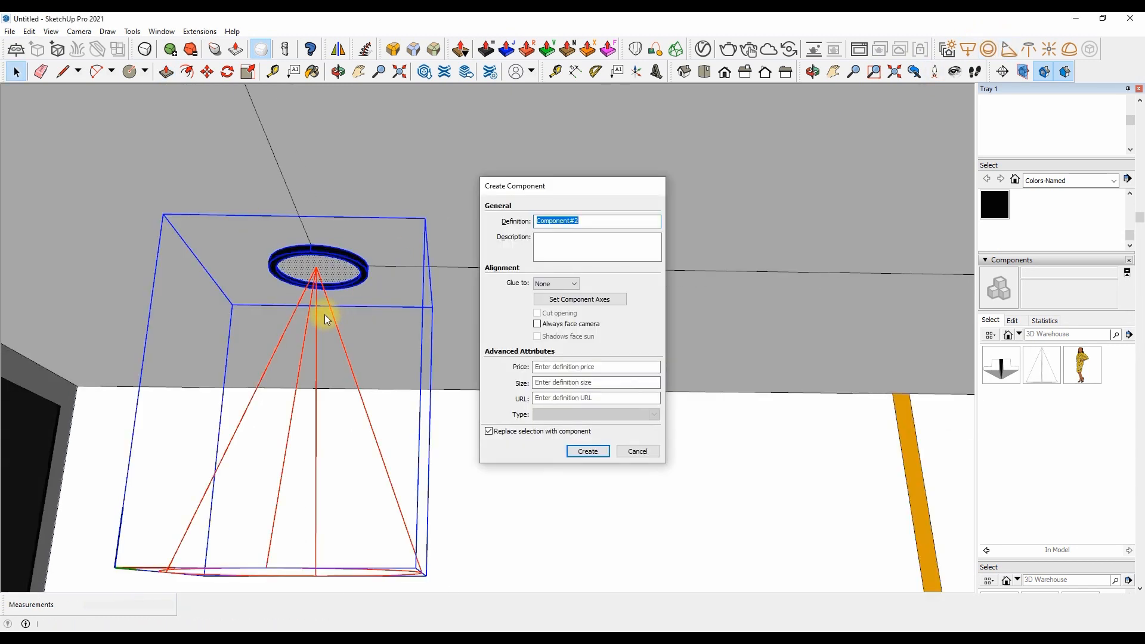
pyautogui.press('Return')
# Copy the spot light component from the back corner to the opposite back corner of the ceiling rectangle.
pyautogui.click(207, 71)
pyautogui.scroll(1, 306, 239)
pyautogui.press('ctrl')
pyautogui.click(320, 250)
pyautogui.scroll(-2, 182, 241)
pyautogui.scroll(-5, 375, 273)
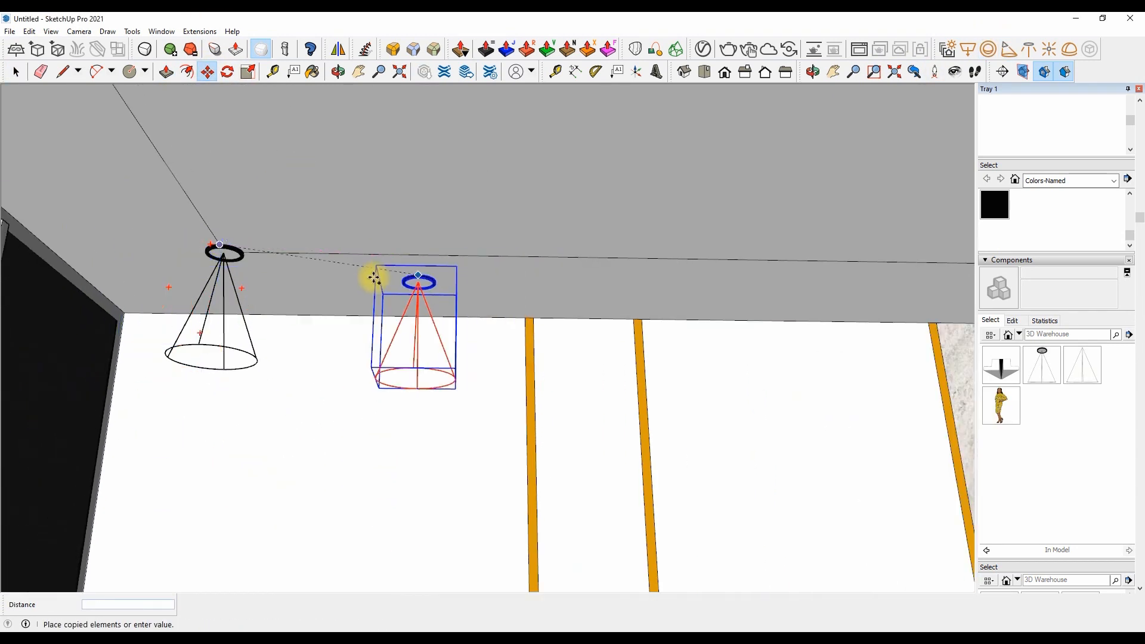
pyautogui.scroll(4, 600, 288)
pyautogui.click(601, 295)
# Copy the corner spot light component to the midpoint of the ceiling rectangle's back edge.
pyautogui.scroll(2, 592, 296)
pyautogui.scroll(-2, 626, 280)
pyautogui.press('ctrl')
pyautogui.click(605, 296)
pyautogui.scroll(-3, 537, 262)
pyautogui.scroll(3, 455, 262)
pyautogui.click(455, 260)
pyautogui.scroll(-1, 471, 262)
# Copy the back row of three spot light components to the front edge of the ceiling rectangle.
pyautogui.press('space')
pyautogui.keyDown('shift'); pyautogui.click(125, 258); pyautogui.keyUp('shift')
pyautogui.keyDown('shift'); pyautogui.click(794, 265); pyautogui.keyUp('shift')
pyautogui.click(207, 71)
pyautogui.scroll(3, 95, 293)
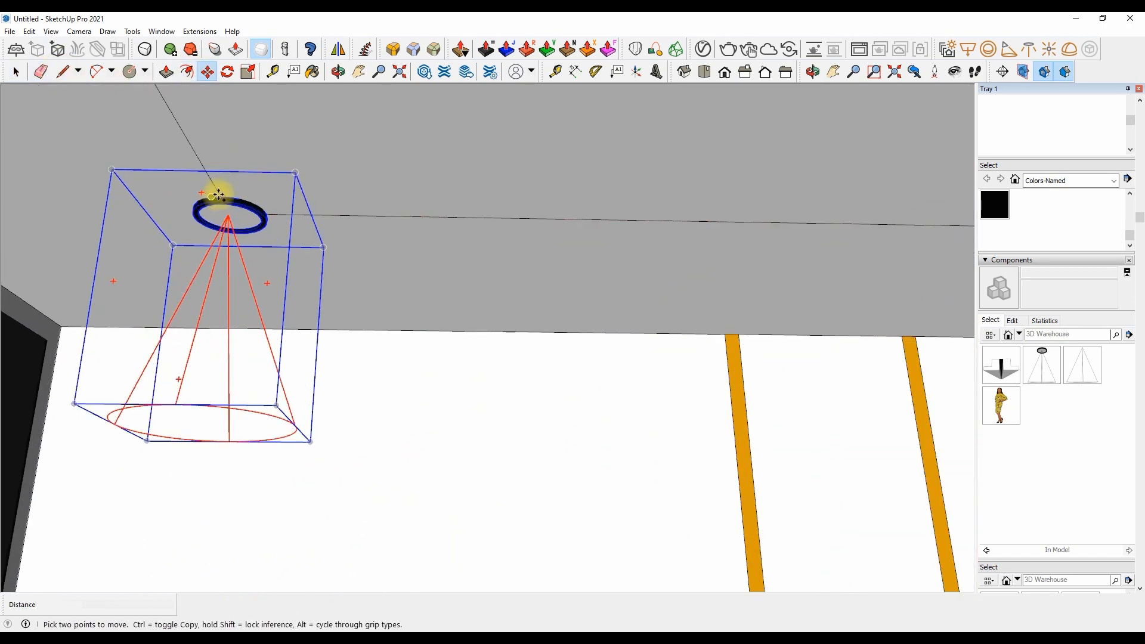
pyautogui.press('ctrl')
pyautogui.click(217, 191)
pyautogui.scroll(-5, 294, 320)
pyautogui.scroll(5, 282, 298)
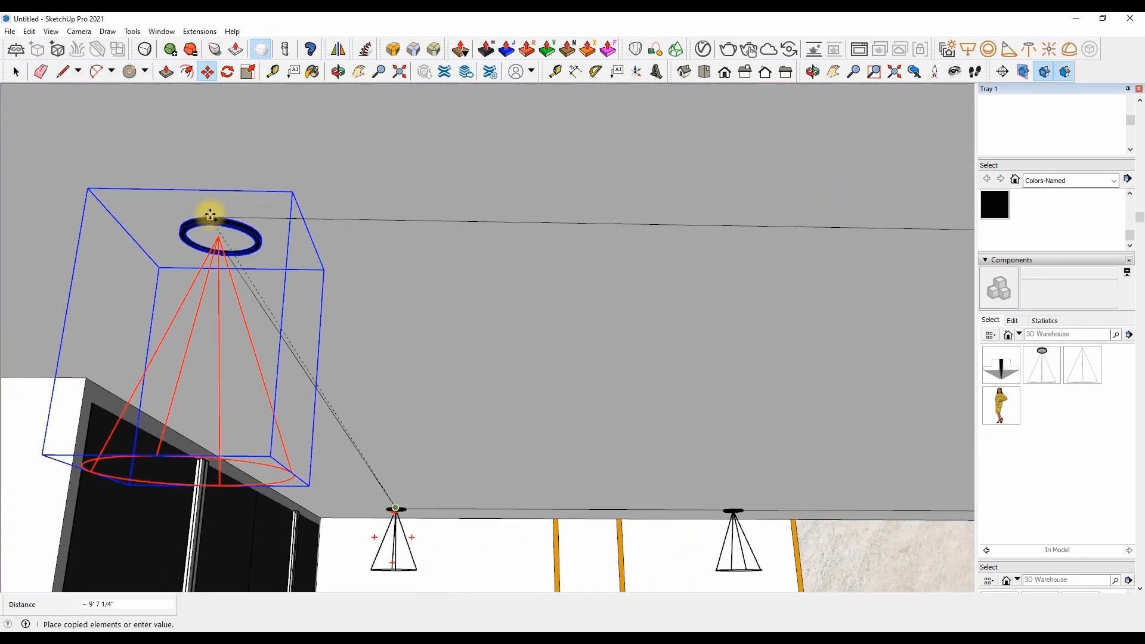
pyautogui.click(189, 204)
pyautogui.scroll(-3, 189, 204)
pyautogui.press('space')
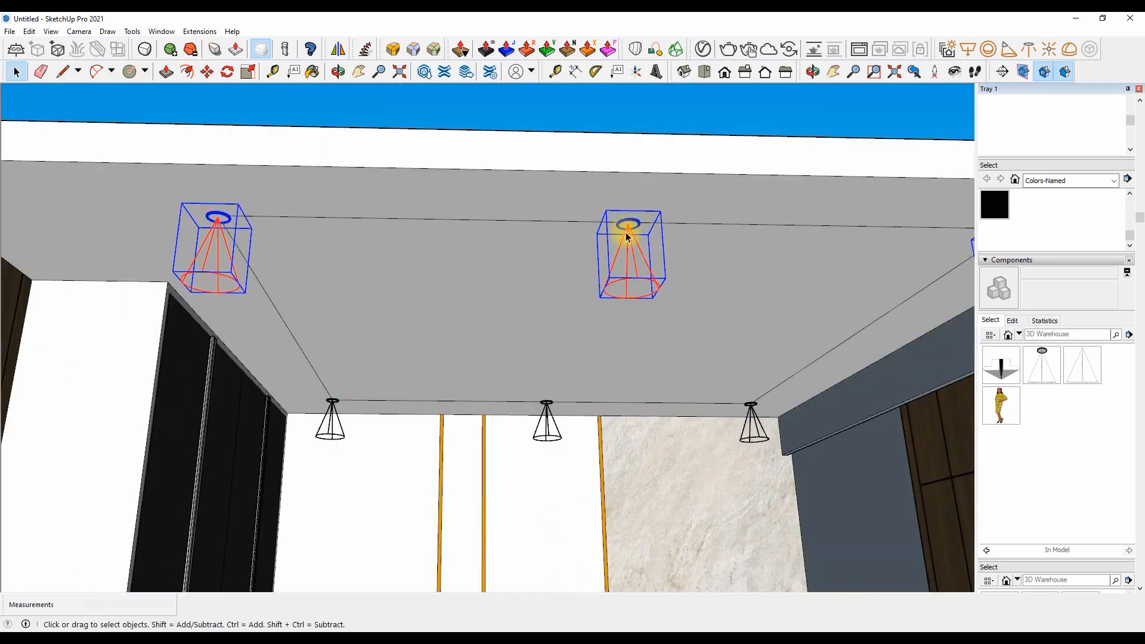
# Copy the two front corner spot lights to the midpoints of the ceiling rectangle's side edges.
pyautogui.scroll(-5, 475, 225)
pyautogui.press('Escape')
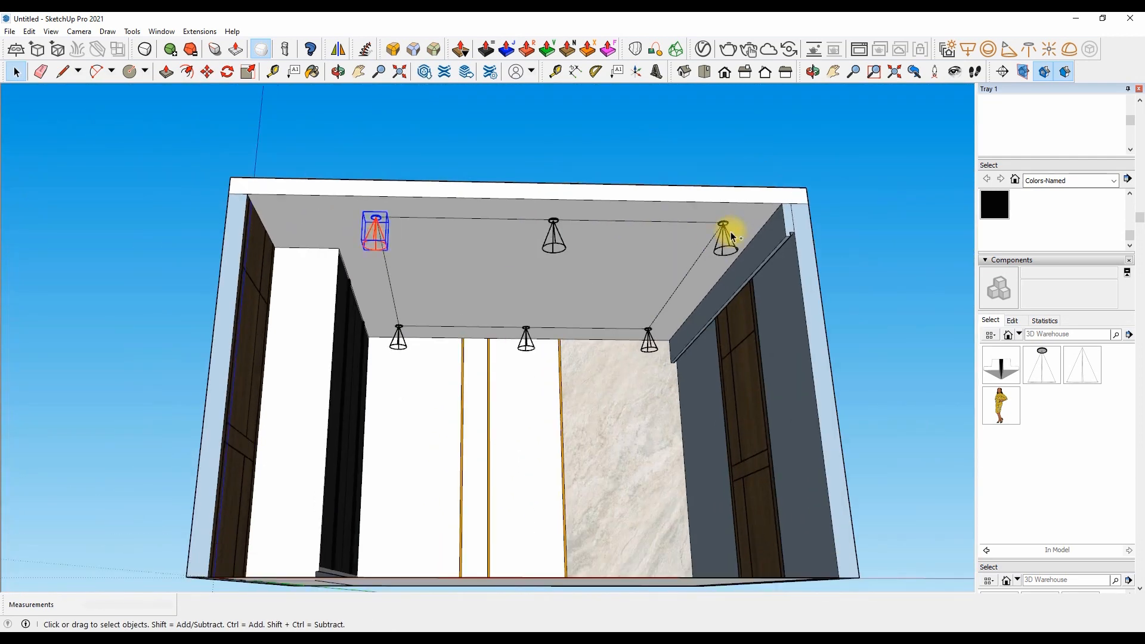
pyautogui.press('m')
pyautogui.scroll(6, 366, 204)
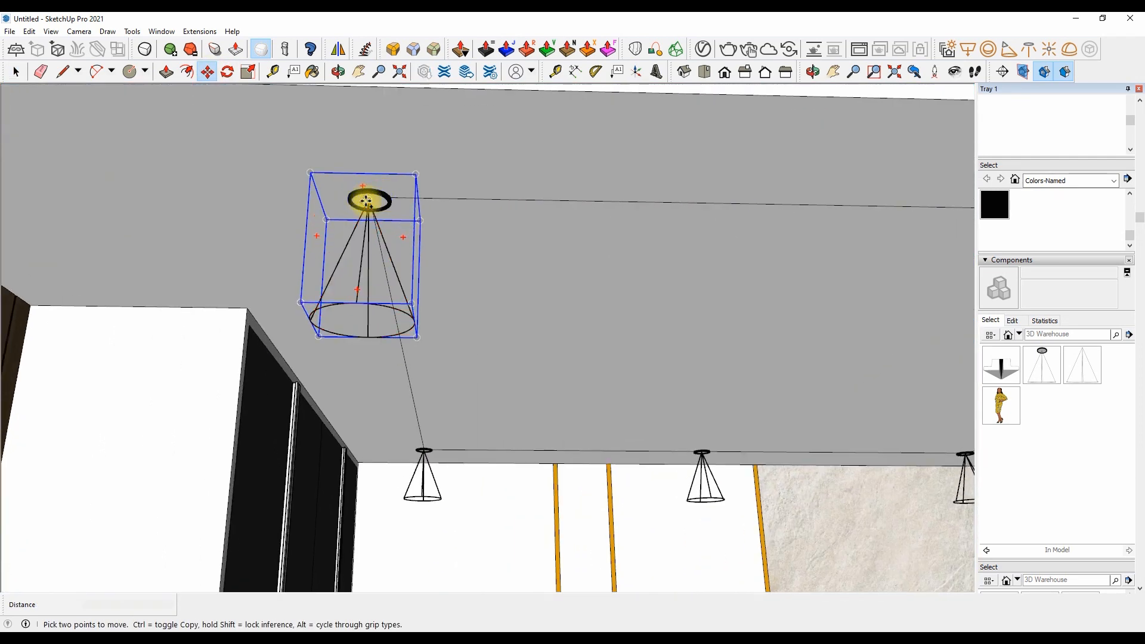
pyautogui.press('ctrl')
pyautogui.click(368, 200)
pyautogui.click(402, 372)
pyautogui.scroll(-6, 360, 338)
pyautogui.press('space')
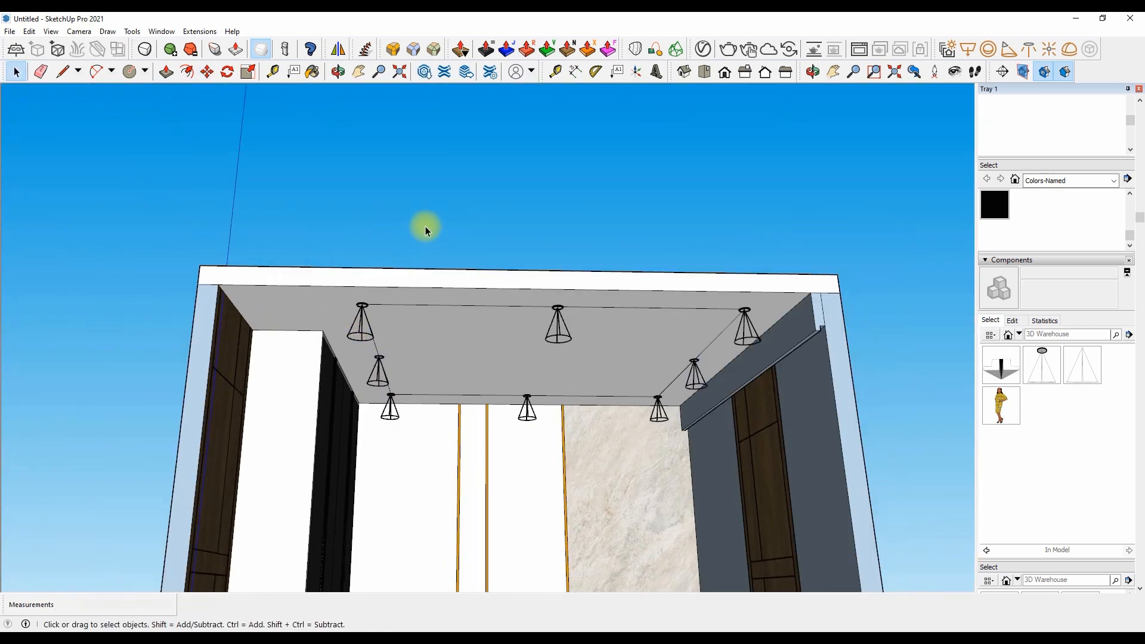
# In the front view, draw a V-Ray rectangle light along the gap behind the ceiling drop beside the right wall.
pyautogui.scroll(-2, 424, 226)
pyautogui.click(724, 71)
pyautogui.scroll(5, 509, 322)
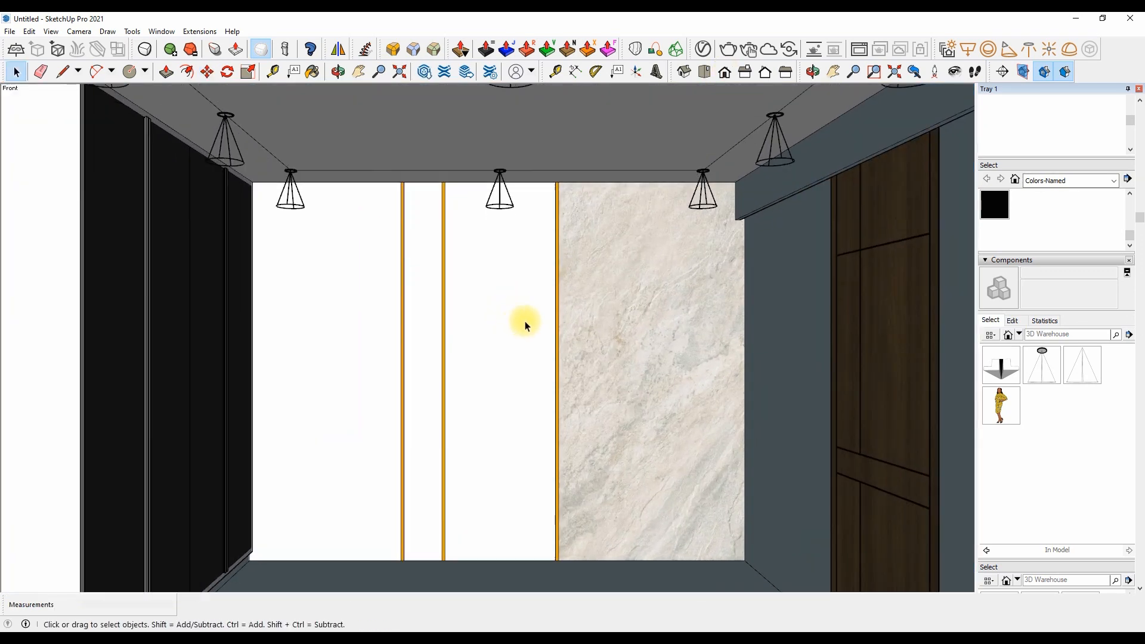
pyautogui.scroll(-2, 525, 321)
pyautogui.click(964, 54)
pyautogui.scroll(4, 751, 198)
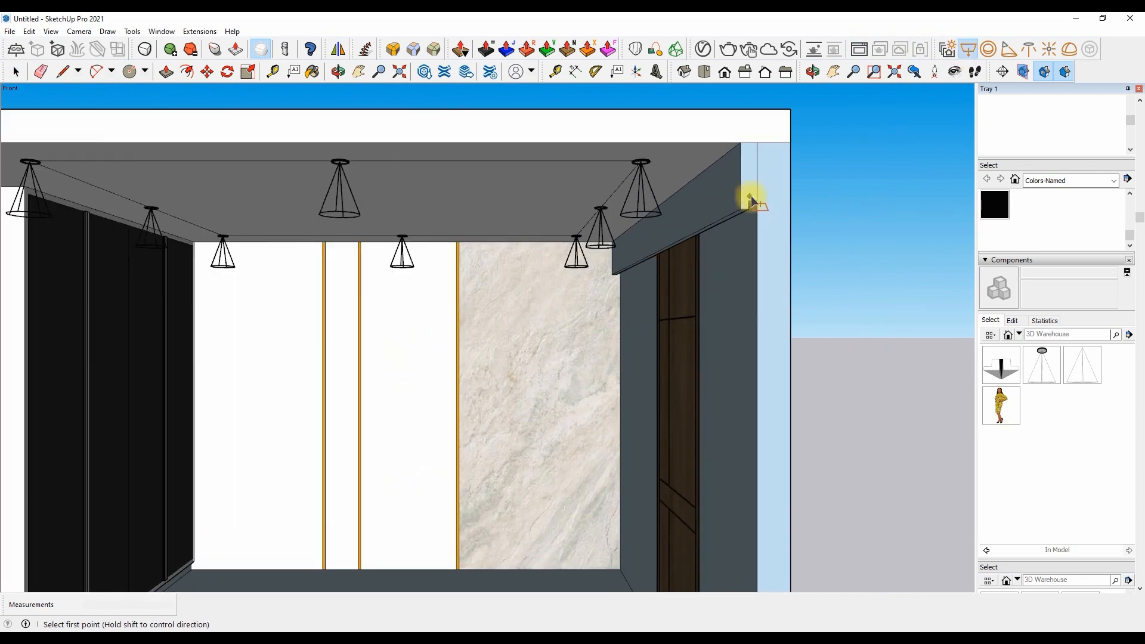
pyautogui.click(749, 209)
pyautogui.scroll(4, 686, 288)
pyautogui.click(520, 255)
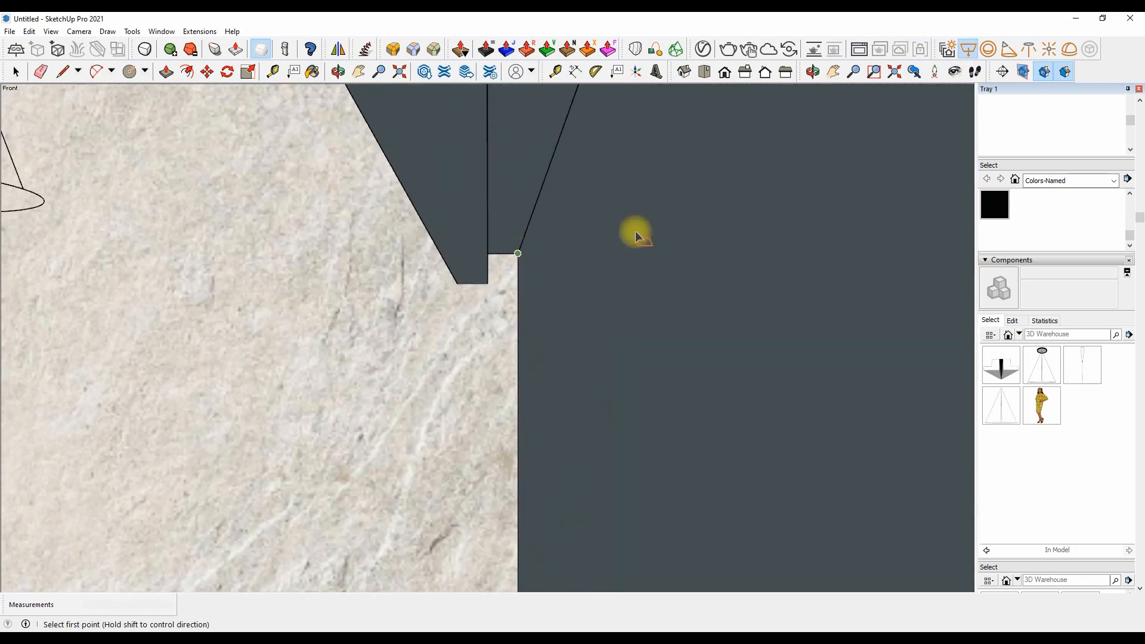
# Erase the rectangle lines running between the spot lights on the ceiling.
pyautogui.scroll(-12, 738, 202)
pyautogui.scroll(2, 660, 209)
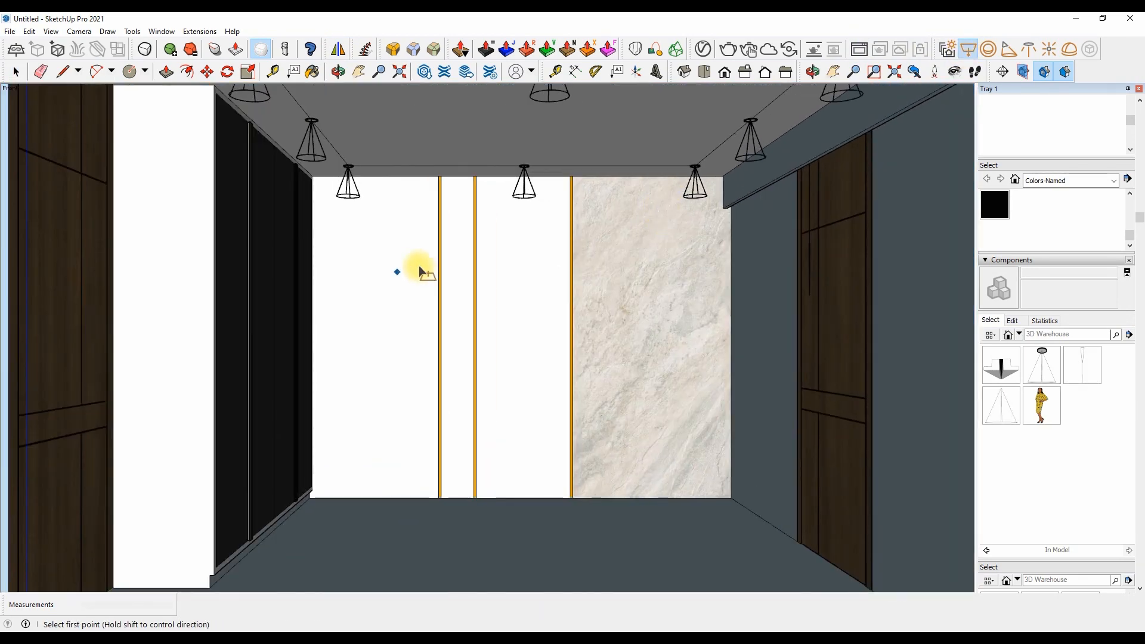
pyautogui.press('e')
pyautogui.scroll(-5, 652, 127)
pyautogui.scroll(6, 606, 133)
pyautogui.scroll(-2, 606, 133)
pyautogui.press('space')
# Paint the right wall and the ceiling drop with the 0131_Silver material.
pyautogui.scroll(15, 1051, 238)
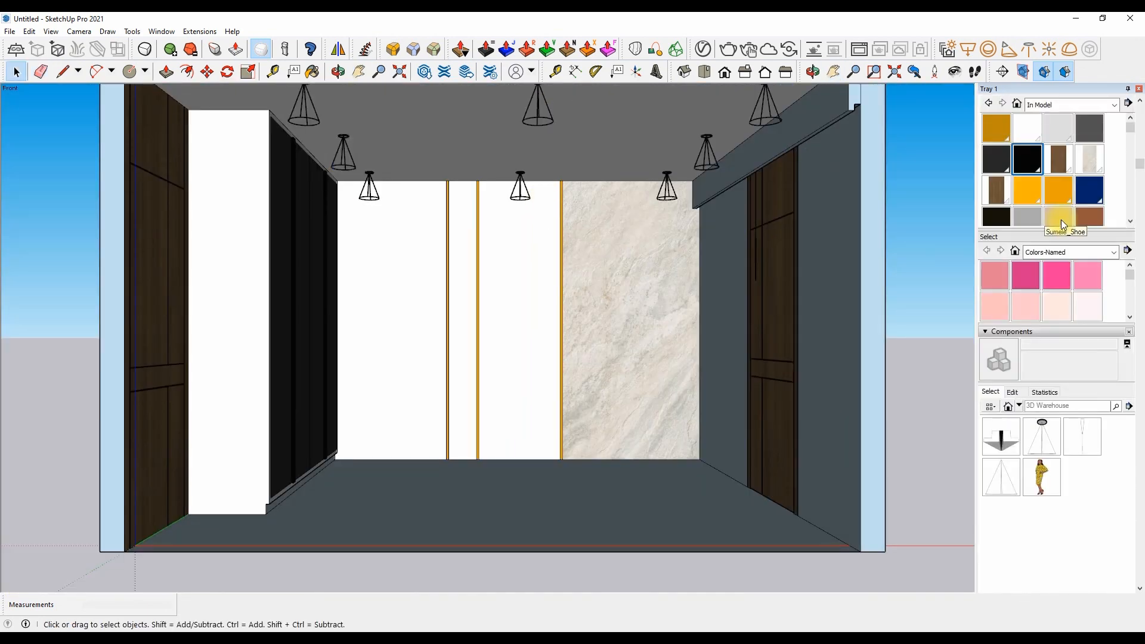
pyautogui.click(1115, 177)
pyautogui.click(1006, 352)
pyautogui.scroll(-10, 1006, 353)
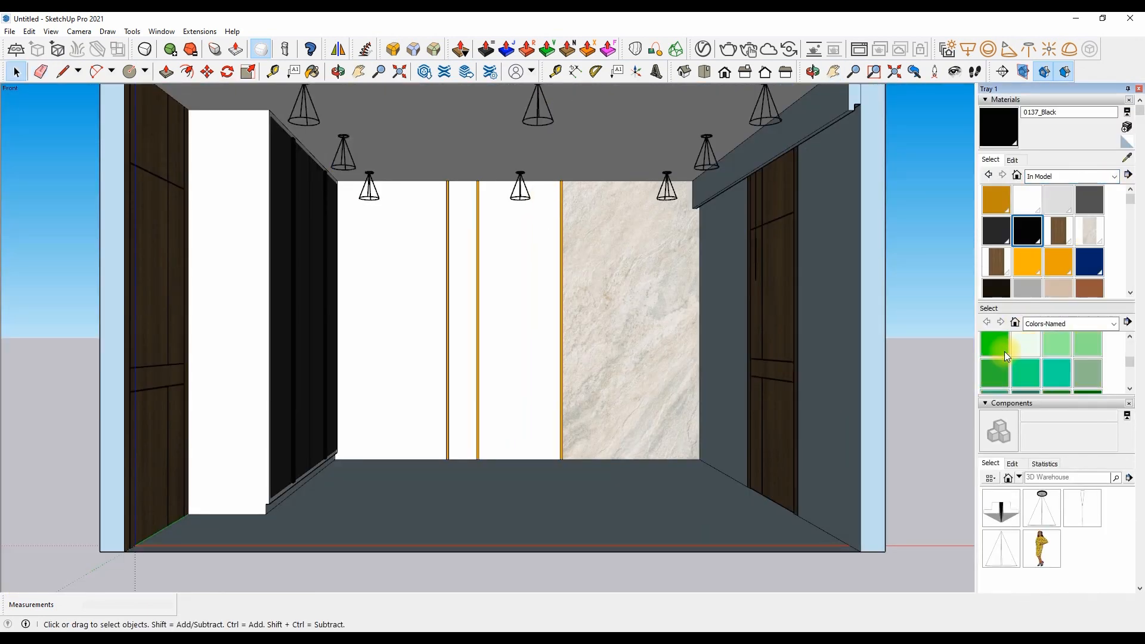
pyautogui.click(992, 368)
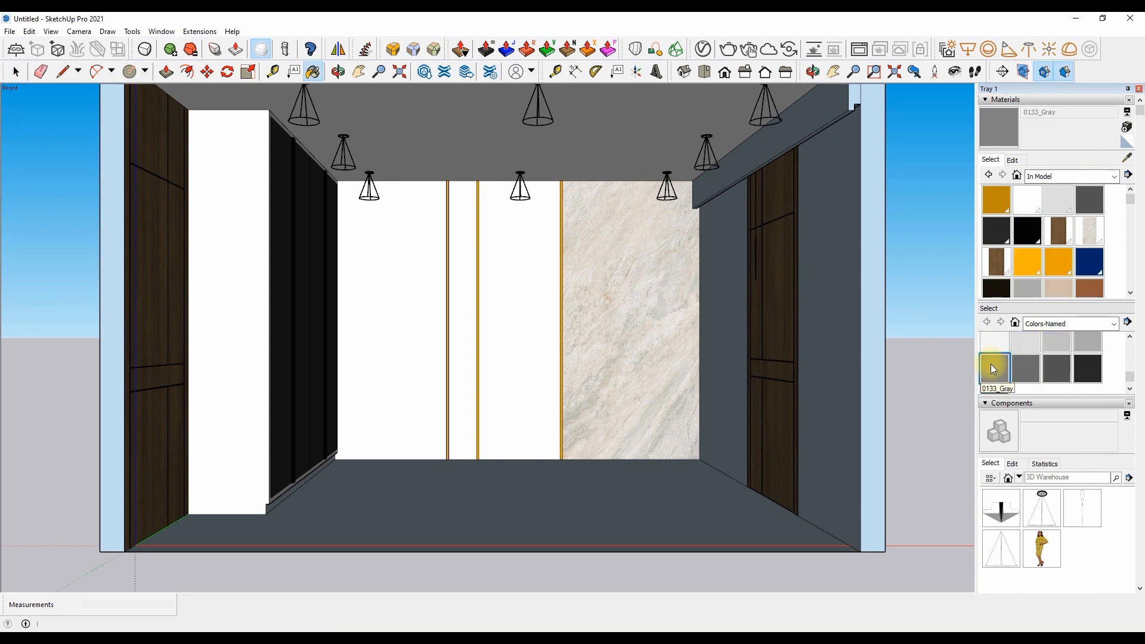
pyautogui.scroll(2, 768, 322)
pyautogui.scroll(3, 832, 114)
pyautogui.scroll(-2, 620, 189)
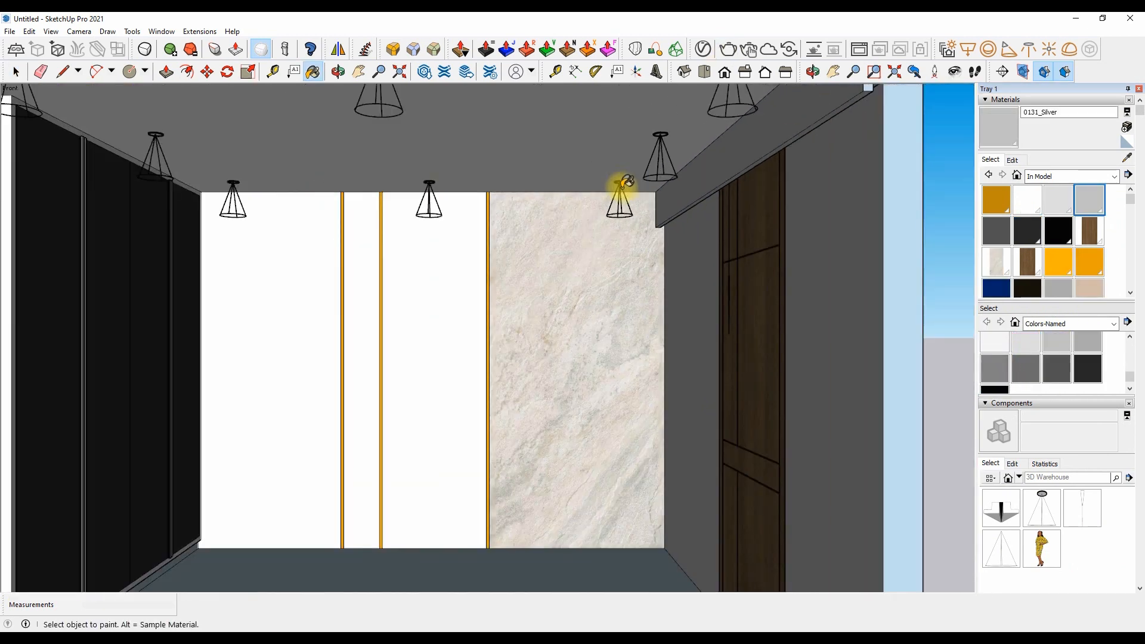
# Paint the room's floor with the 0131_Silver material.
pyautogui.scroll(4, 741, 145)
pyautogui.scroll(-7, 839, 131)
pyautogui.scroll(2, 407, 479)
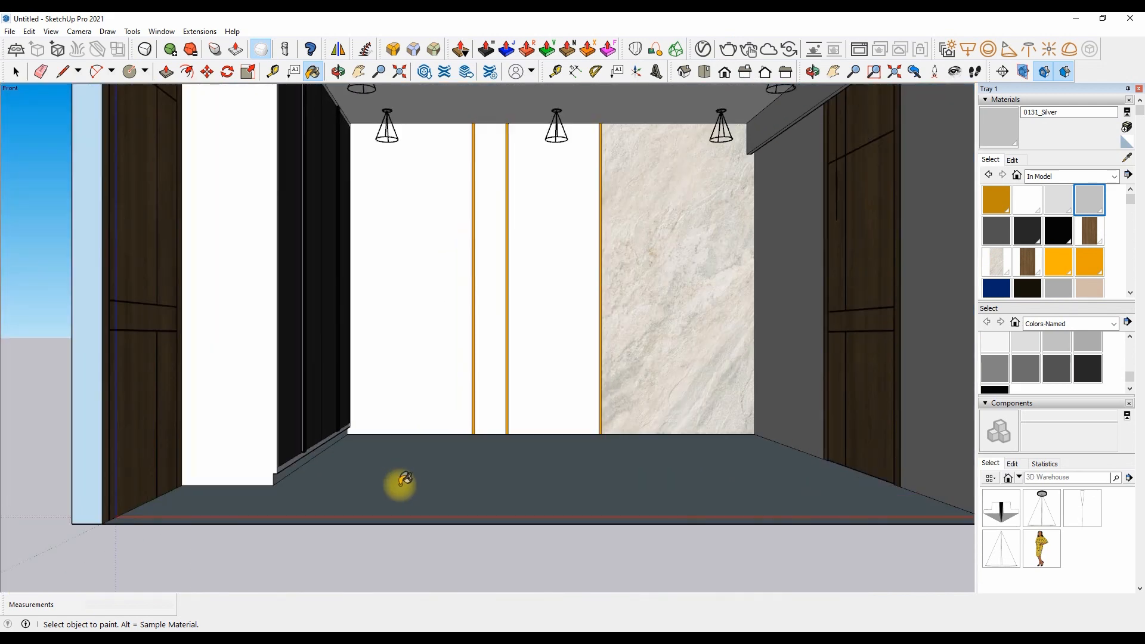
pyautogui.scroll(2, 262, 462)
pyautogui.scroll(-5, 281, 495)
pyautogui.scroll(4, 281, 511)
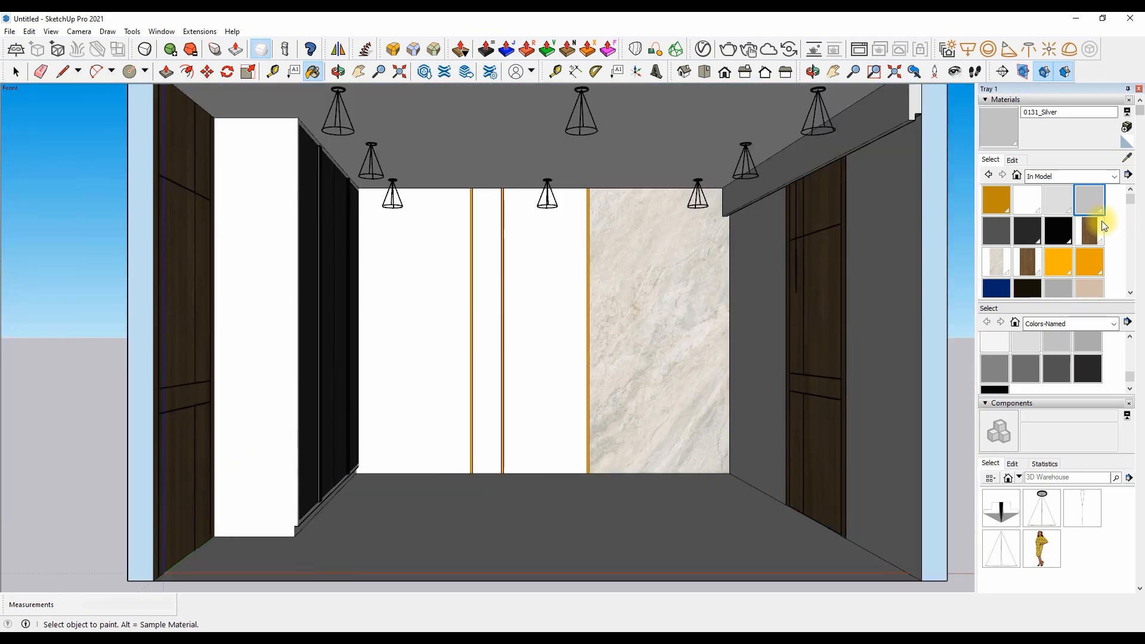
# Paint the ceiling with 0129_WhiteSmoke and pick the 0128_White material.
pyautogui.scroll(1, 1055, 360)
pyautogui.click(1088, 376)
pyautogui.scroll(-1, 1088, 375)
pyautogui.click(1000, 343)
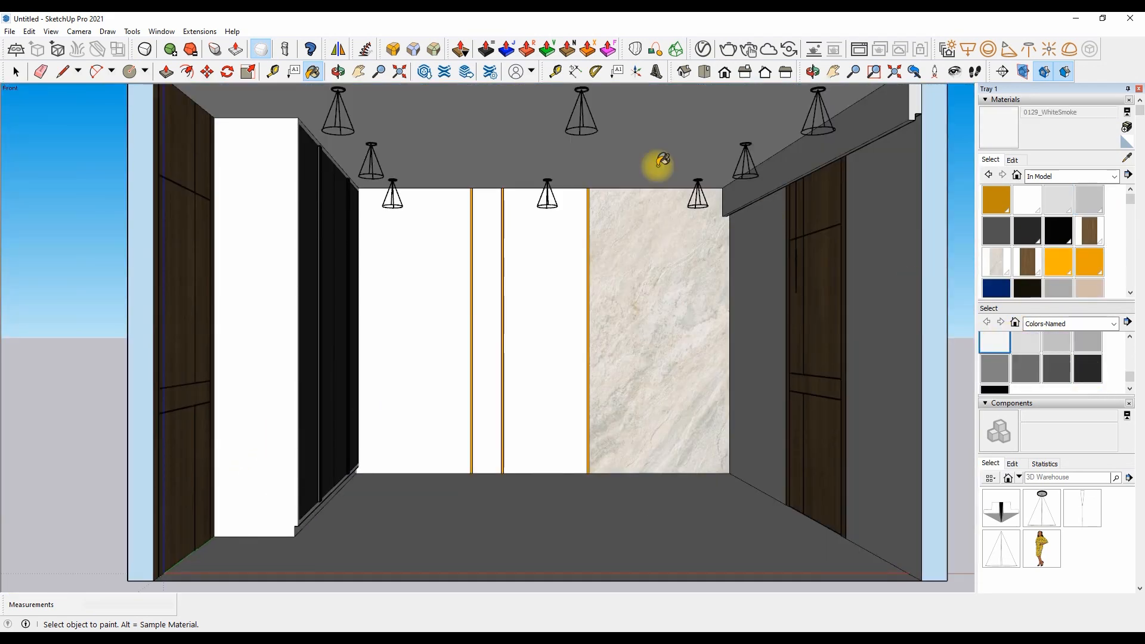
pyautogui.click(648, 156)
pyautogui.scroll(2, 632, 152)
pyautogui.click(1023, 206)
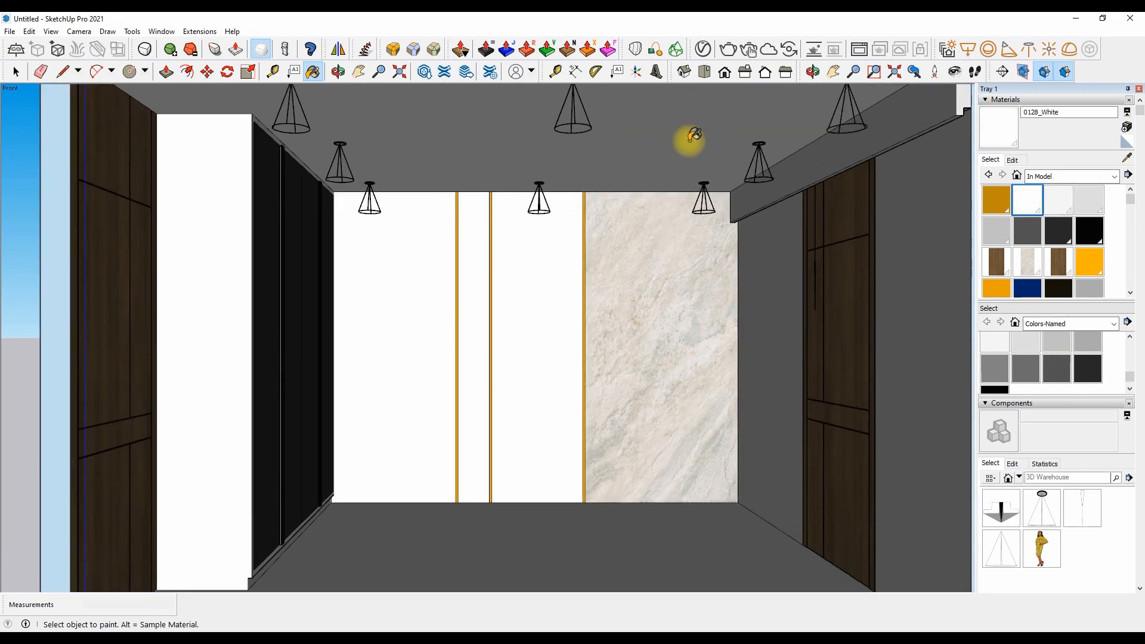
# Edit the spot light component and paint the circular face inside its black ring with 0113_MediumSlateBlue.
pyautogui.scroll(6, 693, 136)
pyautogui.press('space')
pyautogui.rightClick(647, 180)
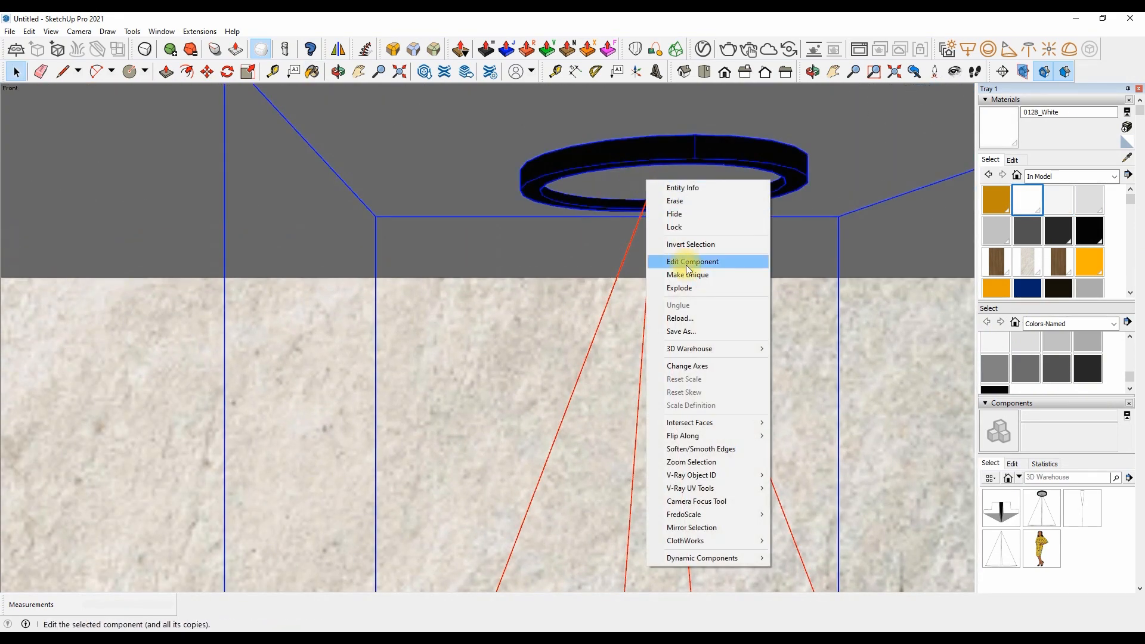
pyautogui.click(689, 263)
pyautogui.scroll(-5, 1026, 358)
pyautogui.click(994, 357)
pyautogui.click(634, 184)
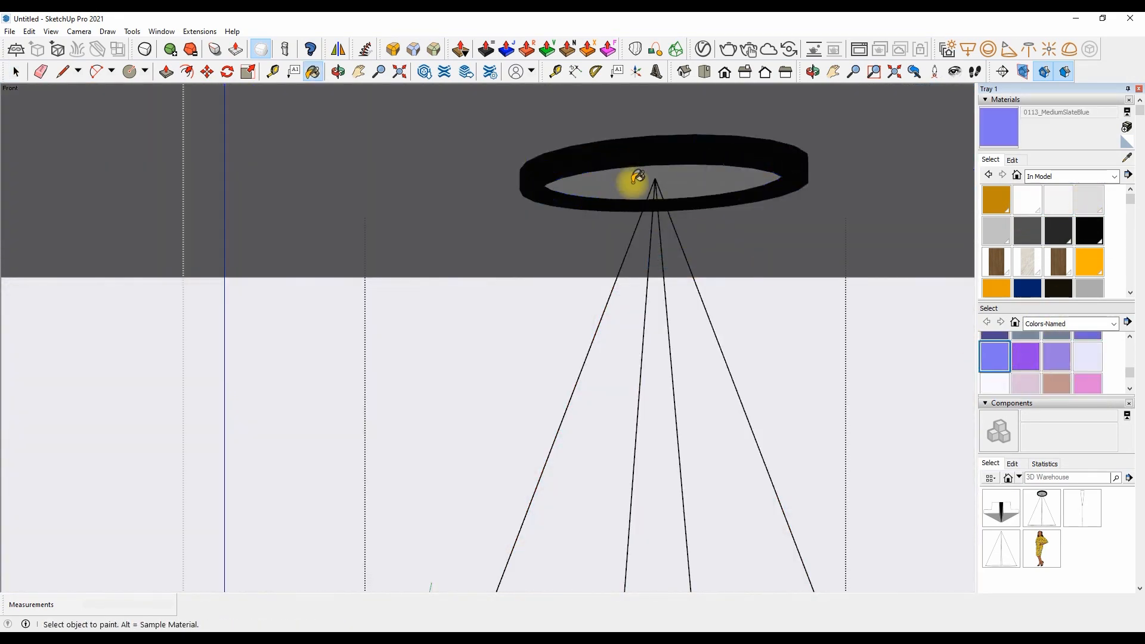
pyautogui.scroll(3, 634, 184)
pyautogui.click(623, 178)
pyautogui.scroll(-5, 623, 178)
# Sample the lamp face's 0113_MediumSlateBlue material, turn it white in the V-Ray Asset Editor, and close the component.
pyautogui.click(703, 49)
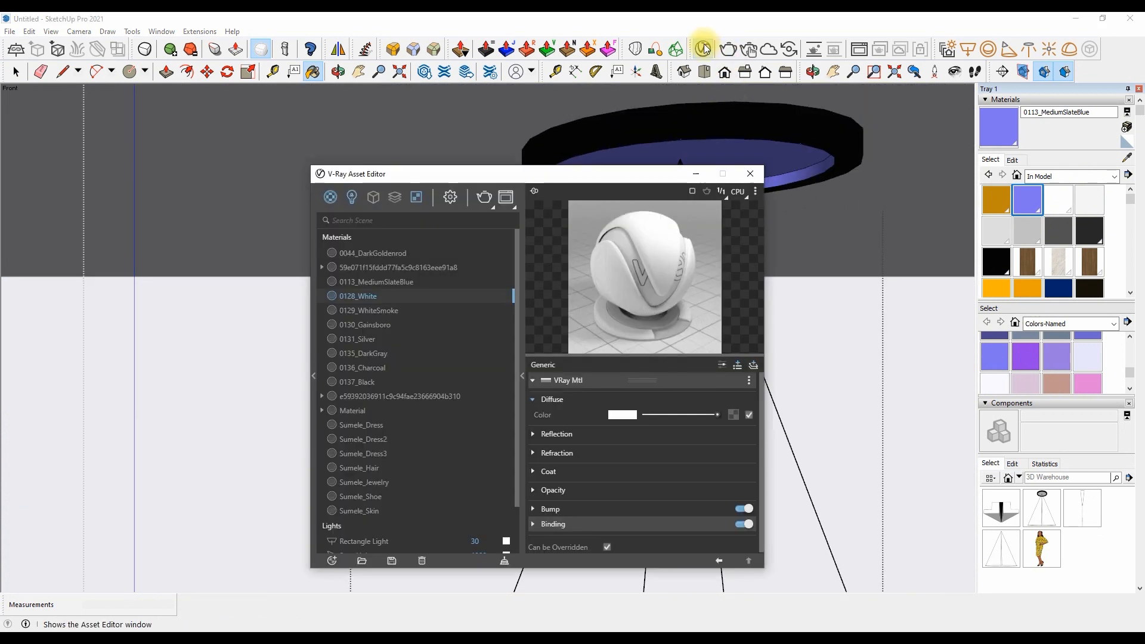
pyautogui.click(1127, 158)
pyautogui.click(797, 162)
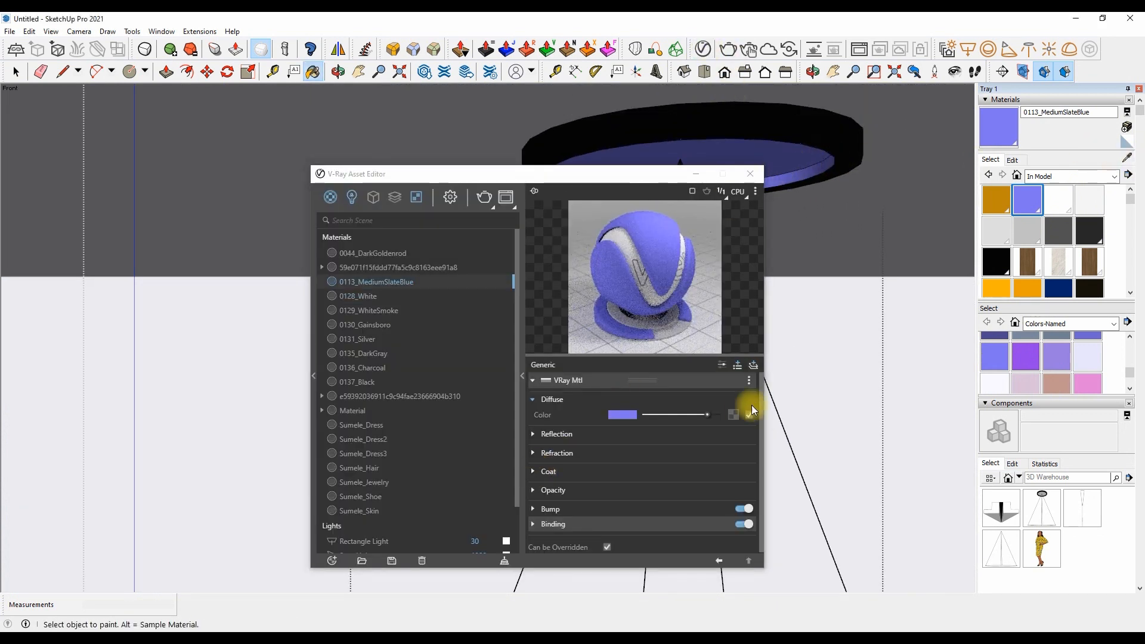
pyautogui.rightClick(850, 162)
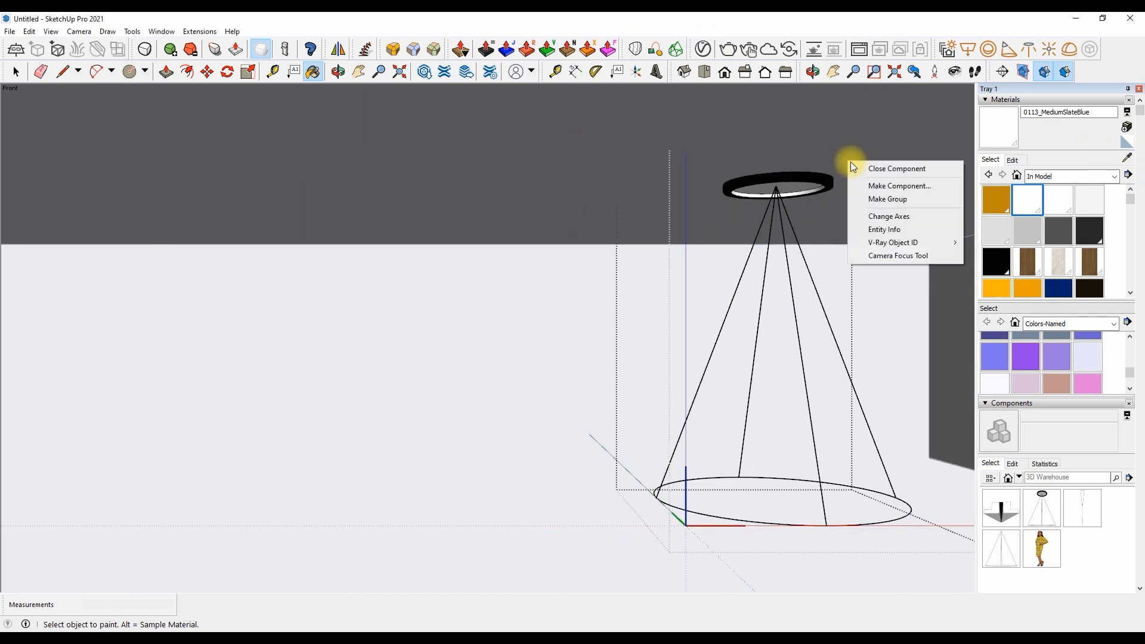
pyautogui.click(896, 168)
pyautogui.scroll(-10, 809, 138)
pyautogui.scroll(-3, 263, 256)
pyautogui.scroll(-2, 503, 360)
pyautogui.scroll(1, 501, 363)
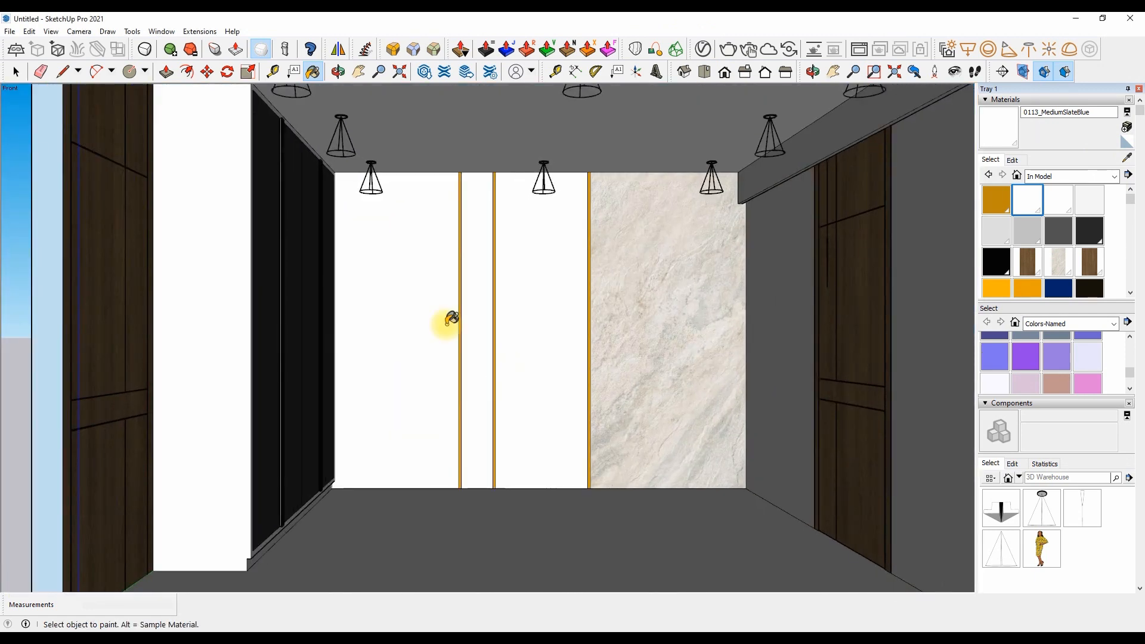
pyautogui.click(167, 72)
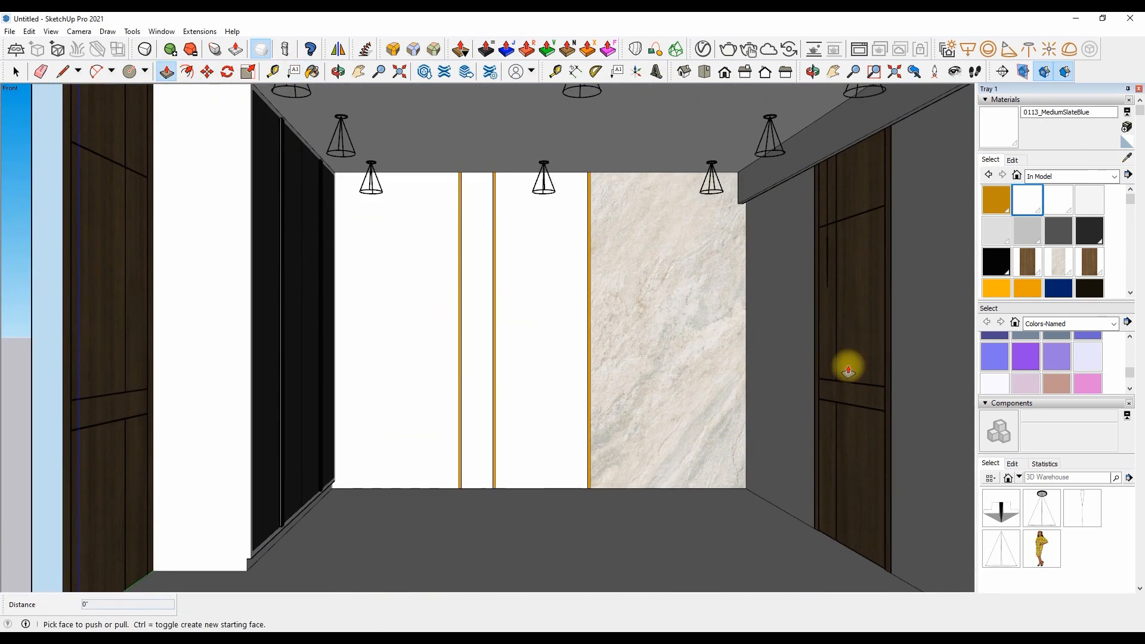
pyautogui.click(816, 393)
pyautogui.click(273, 71)
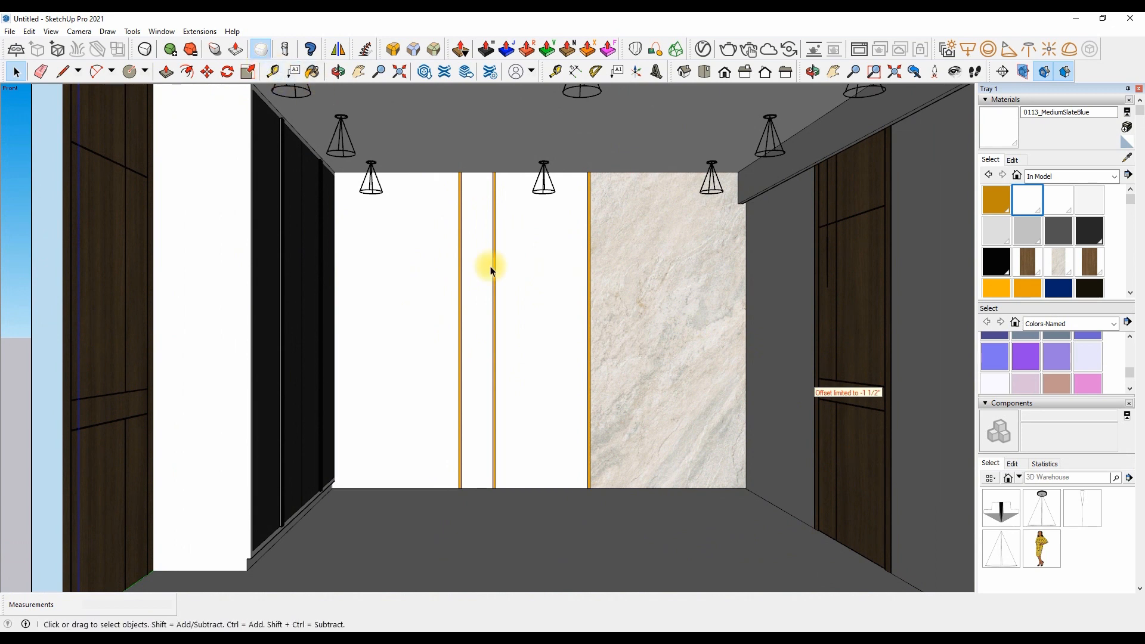
# Set the V-Ray spot light's penumbra angle to 55.
pyautogui.click(703, 49)
pyautogui.click(351, 197)
pyautogui.click(462, 267)
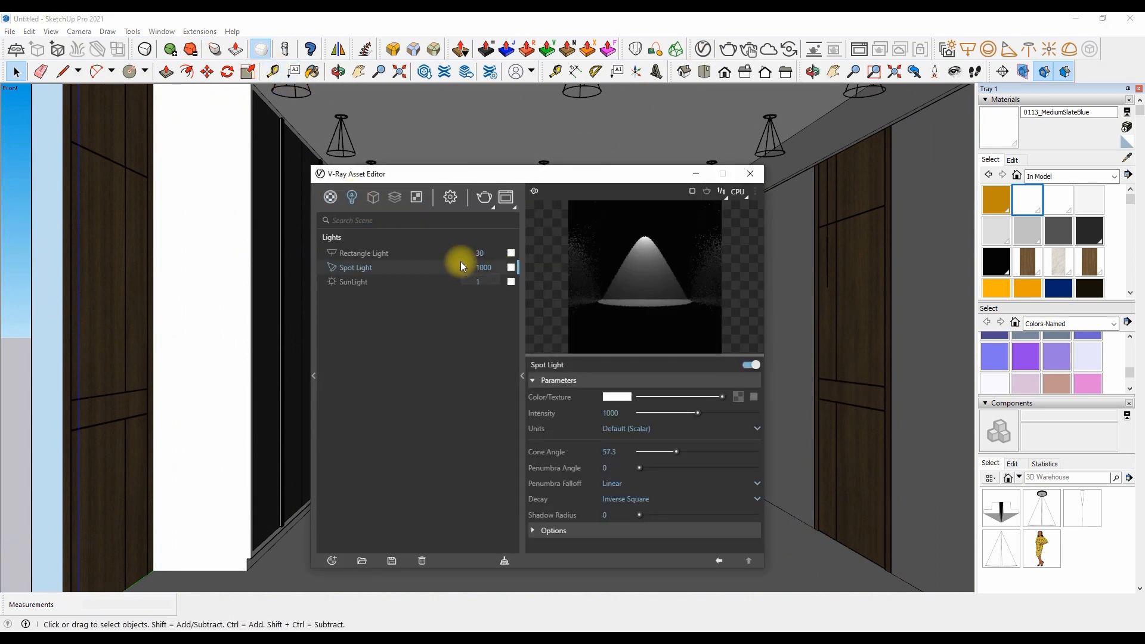
pyautogui.write('55')
pyautogui.press('Return')
# Set the spot light's units to Luminous Power (Lumens), its decay to Inverse and its shadow radius to 1.
pyautogui.click(634, 428)
pyautogui.click(632, 458)
pyautogui.click(617, 500)
pyautogui.click(623, 460)
pyautogui.click(651, 515)
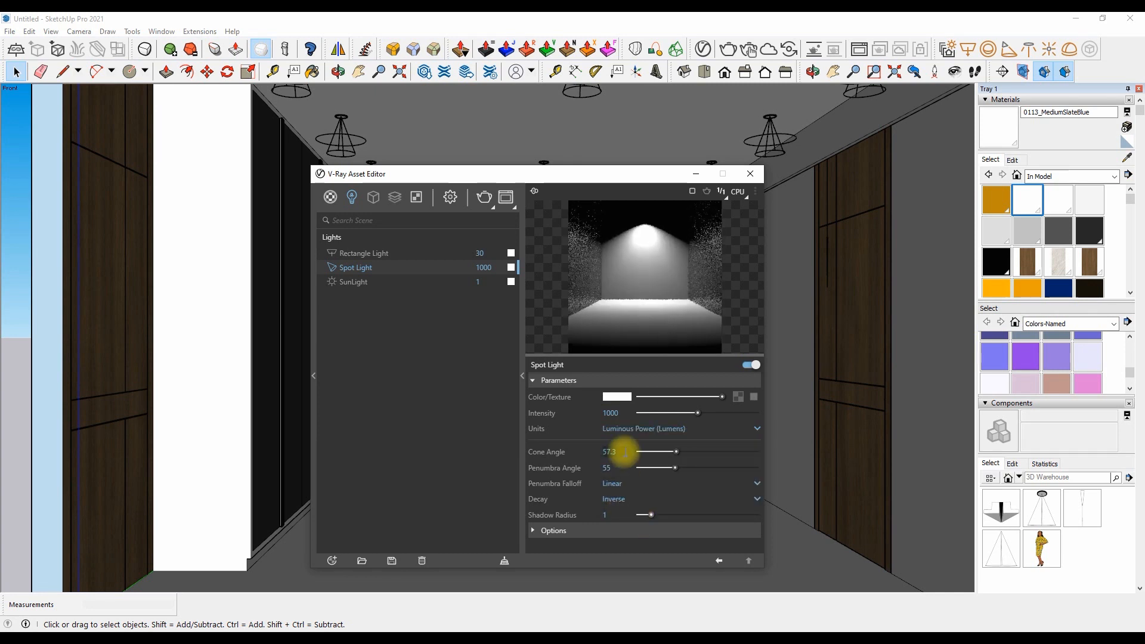
# Set the V-Ray rectangle light's intensity to 300.
pyautogui.click(496, 252)
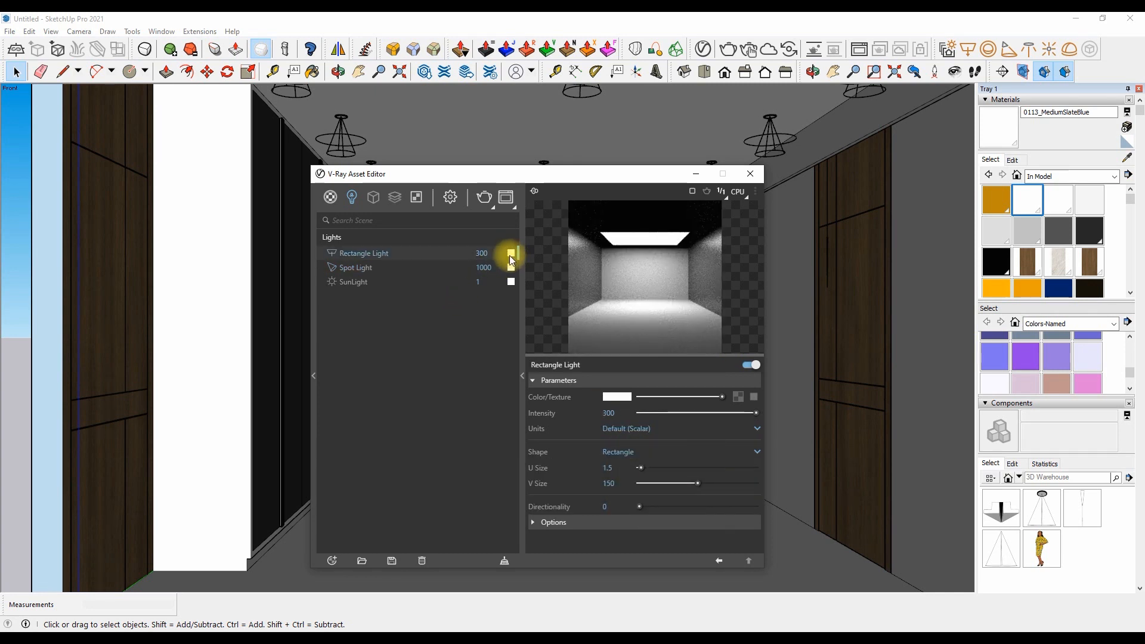
# Close the V-Ray Asset Editor and start a V-Ray interactive render of the room.
pyautogui.click(511, 253)
pyautogui.click(526, 414)
pyautogui.click(784, 207)
pyautogui.click(752, 173)
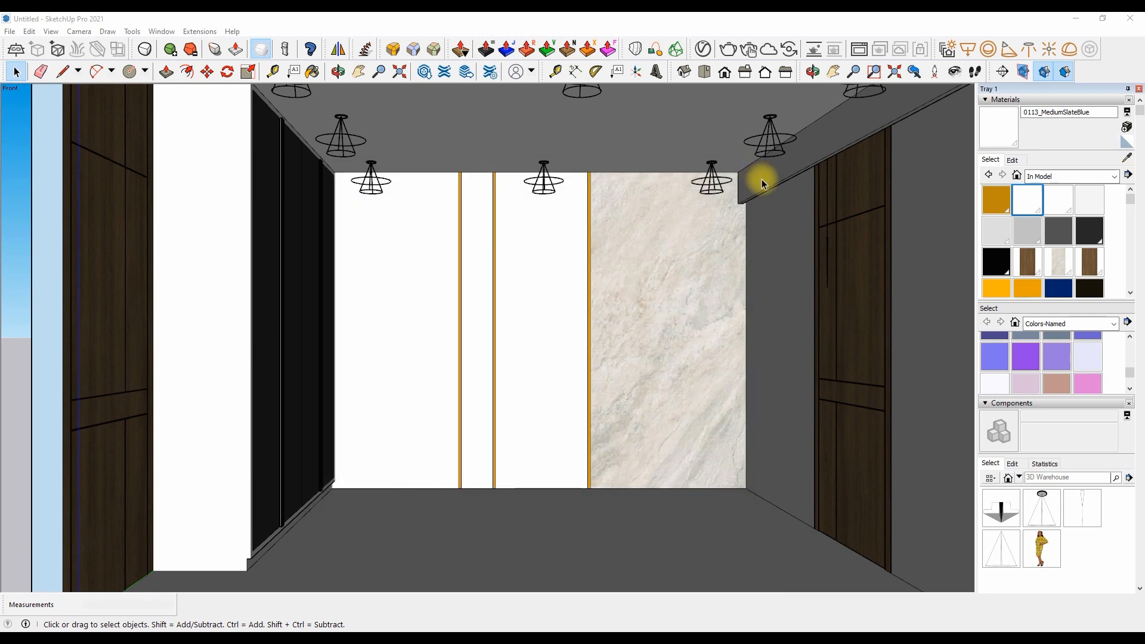
pyautogui.click(748, 49)
pyautogui.scroll(5, 654, 447)
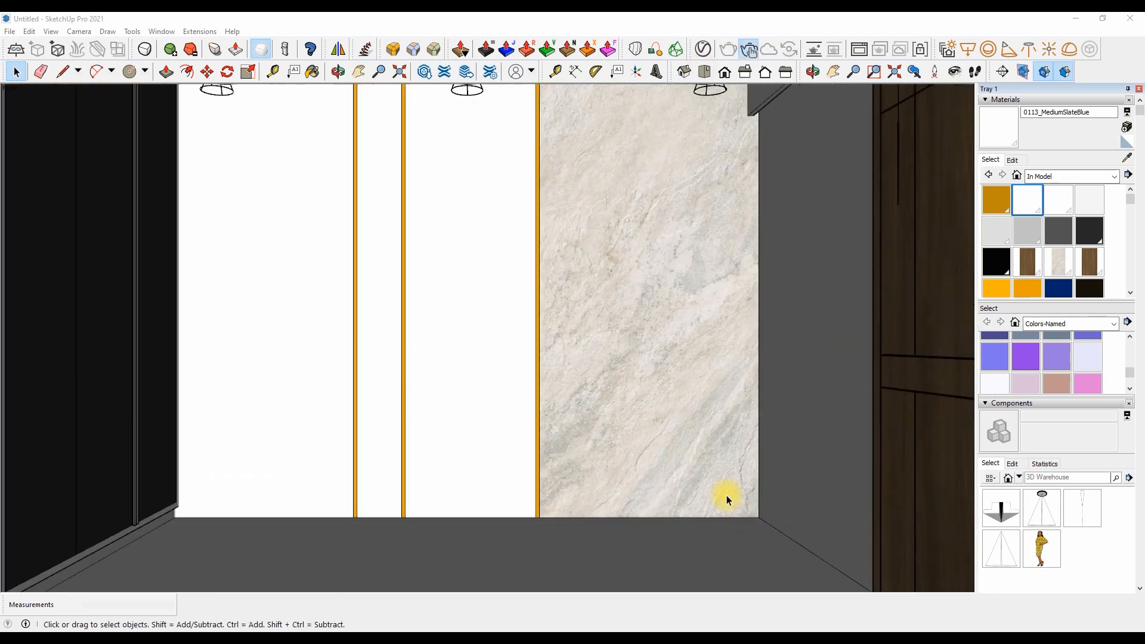
# Import the brown marble image feb67ce9a3bb6f6ec1d3793ff6b76a21 from Downloads for the room's floor.
pyautogui.scroll(-5, 747, 517)
pyautogui.click(710, 455)
pyautogui.press('l')
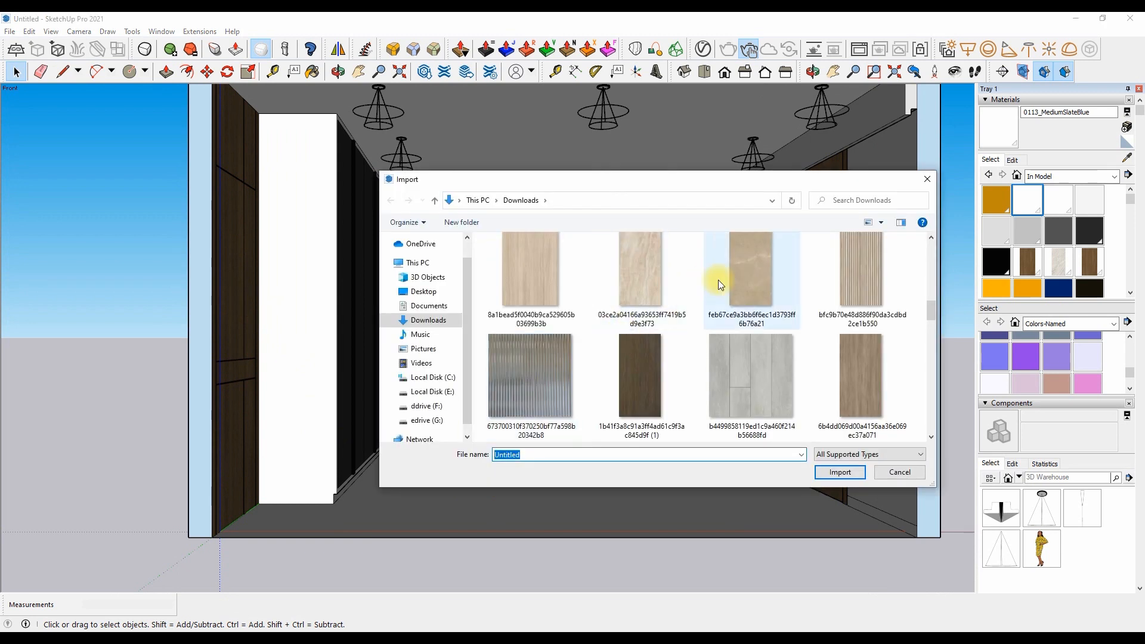
pyautogui.click(730, 251)
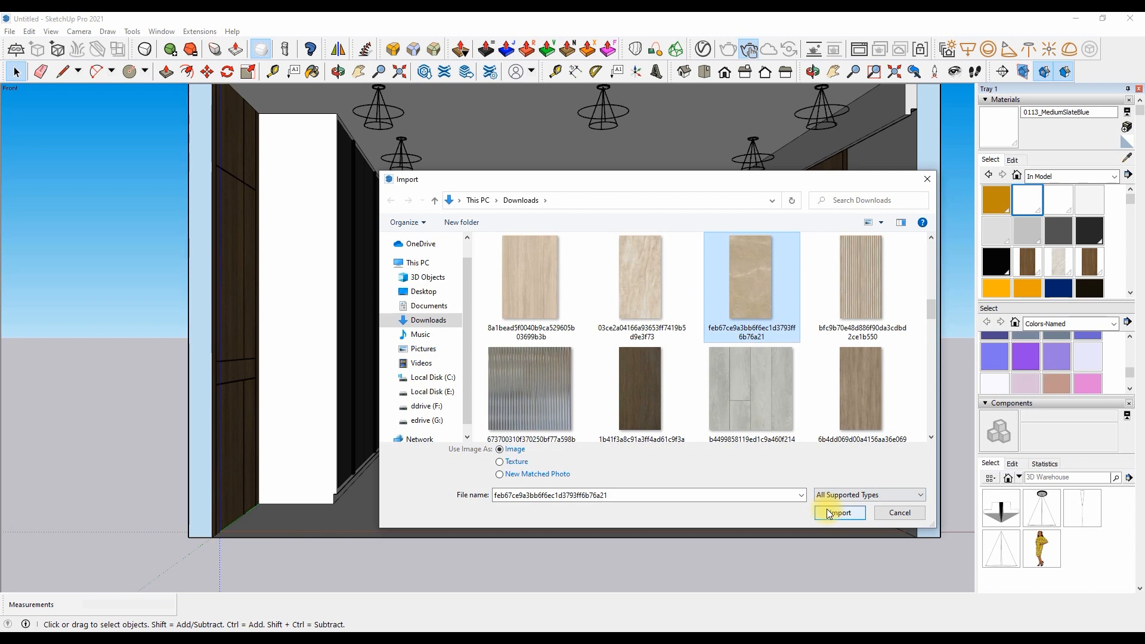
pyautogui.click(838, 513)
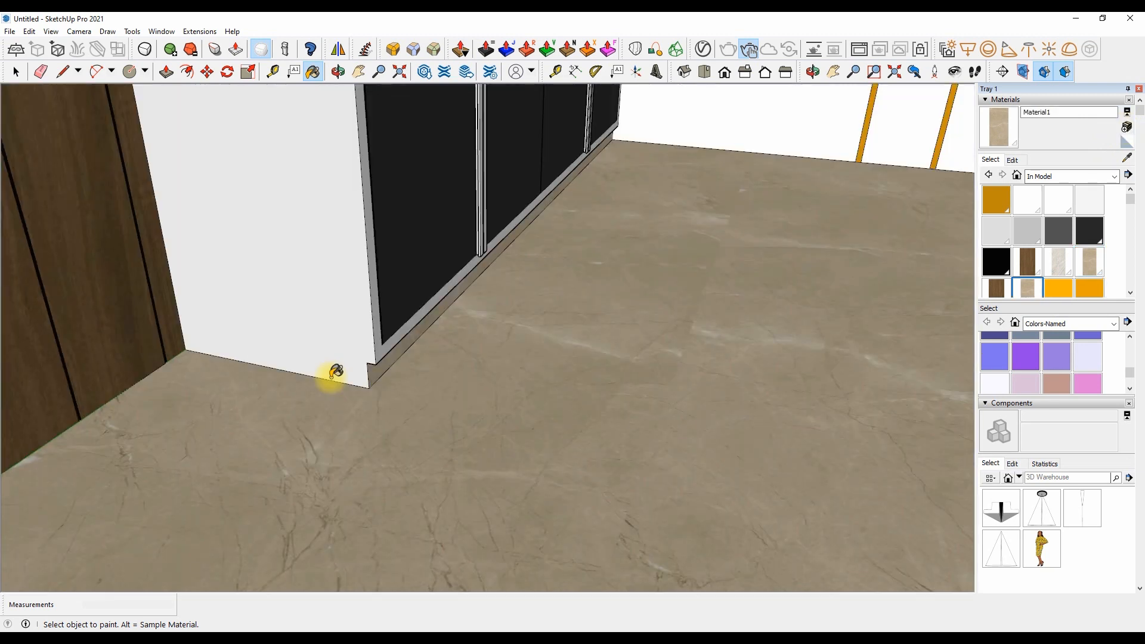
pyautogui.press('p')
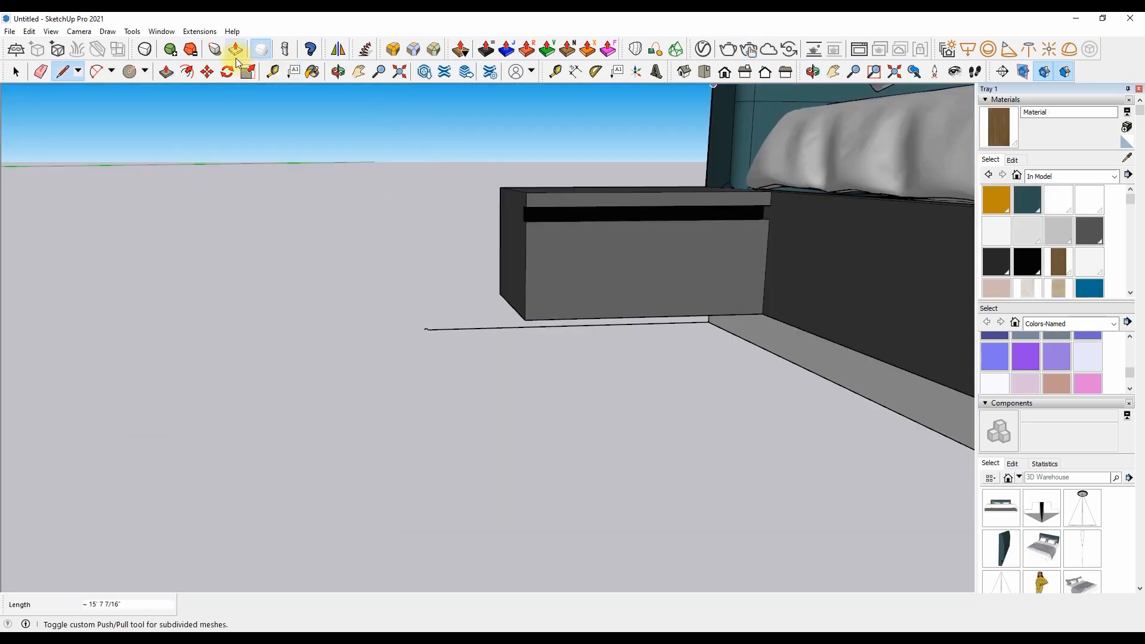
# Move the bed with its two side tables into the room, in front of the gold-striped and marble wall.
pyautogui.press('m')
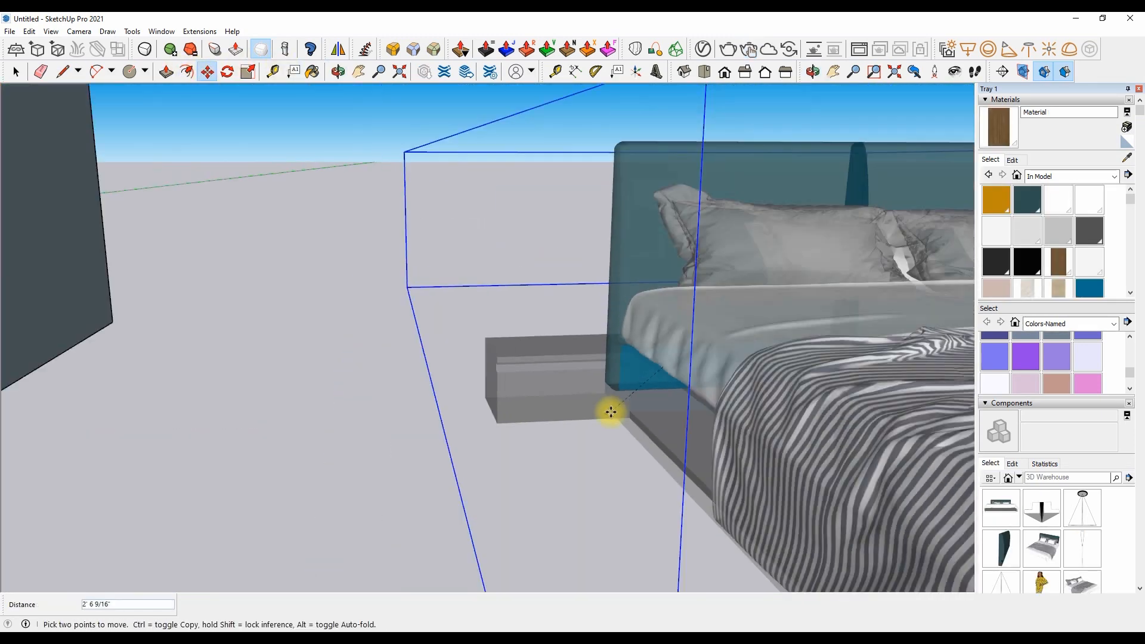
pyautogui.scroll(-8, 611, 412)
pyautogui.scroll(5, 289, 401)
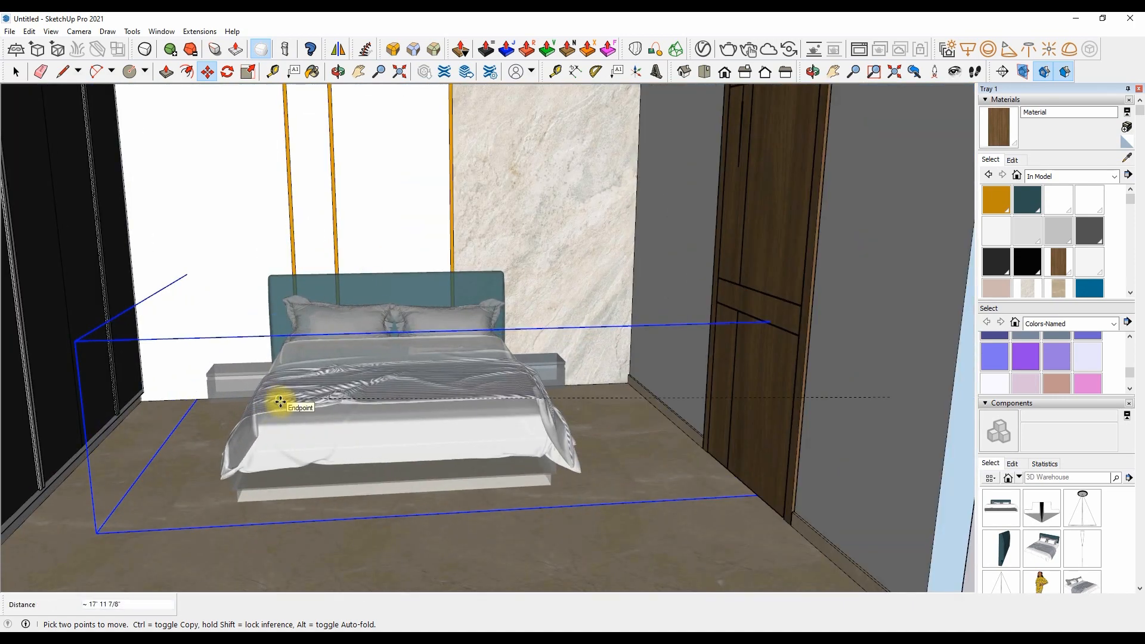
pyautogui.click(280, 401)
pyautogui.press('space')
pyautogui.scroll(-5, 334, 333)
# Move the bed 2" toward the wall behind its headboard.
pyautogui.click(336, 71)
pyautogui.scroll(9, 278, 304)
pyautogui.moveTo(278, 304); pyautogui.dragTo(430, 238)
pyautogui.scroll(-9, 472, 258)
pyautogui.moveTo(479, 386); pyautogui.dragTo(473, 295)
pyautogui.scroll(3, 424, 488)
pyautogui.moveTo(424, 489); pyautogui.dragTo(532, 565)
pyautogui.click(207, 72)
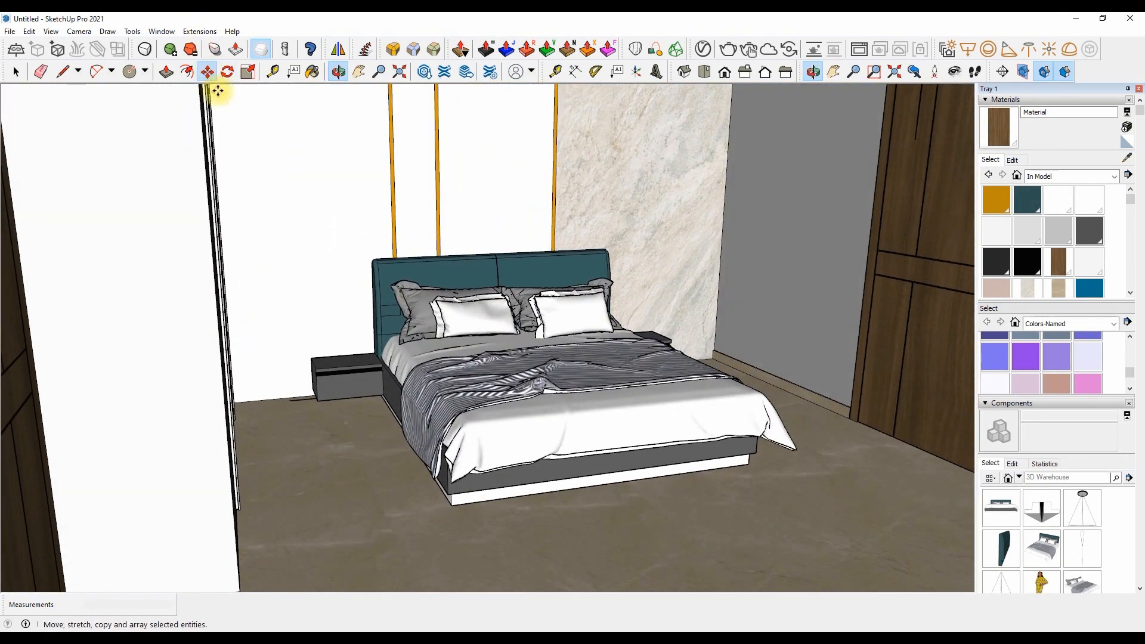
pyautogui.click(596, 467)
pyautogui.click(590, 457)
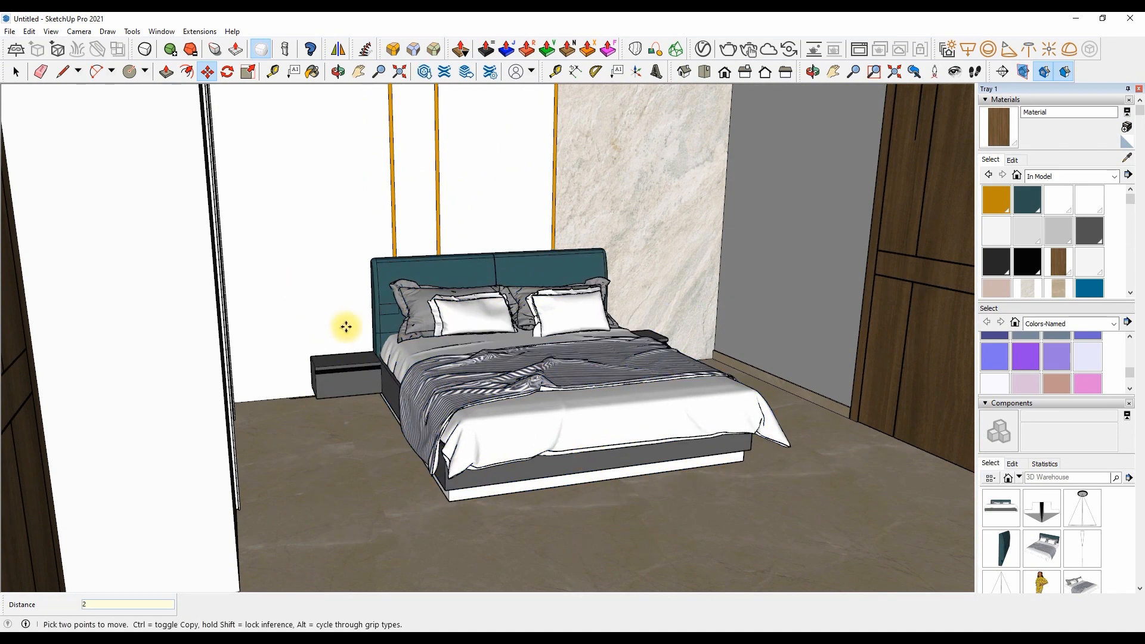
pyautogui.press('space')
# Lower the black handle 3" on the wooden door's horizontal band.
pyautogui.scroll(-5, 325, 311)
pyautogui.click(724, 74)
pyautogui.scroll(3, 585, 234)
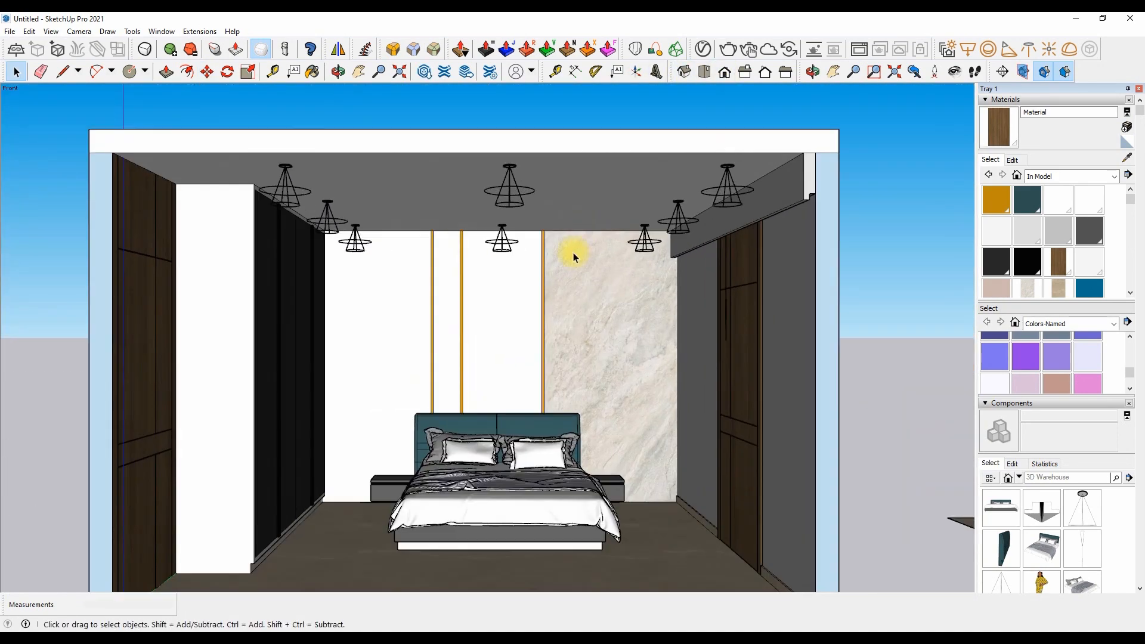
pyautogui.scroll(-1, 460, 353)
pyautogui.scroll(3, 600, 312)
pyautogui.scroll(1, 600, 312)
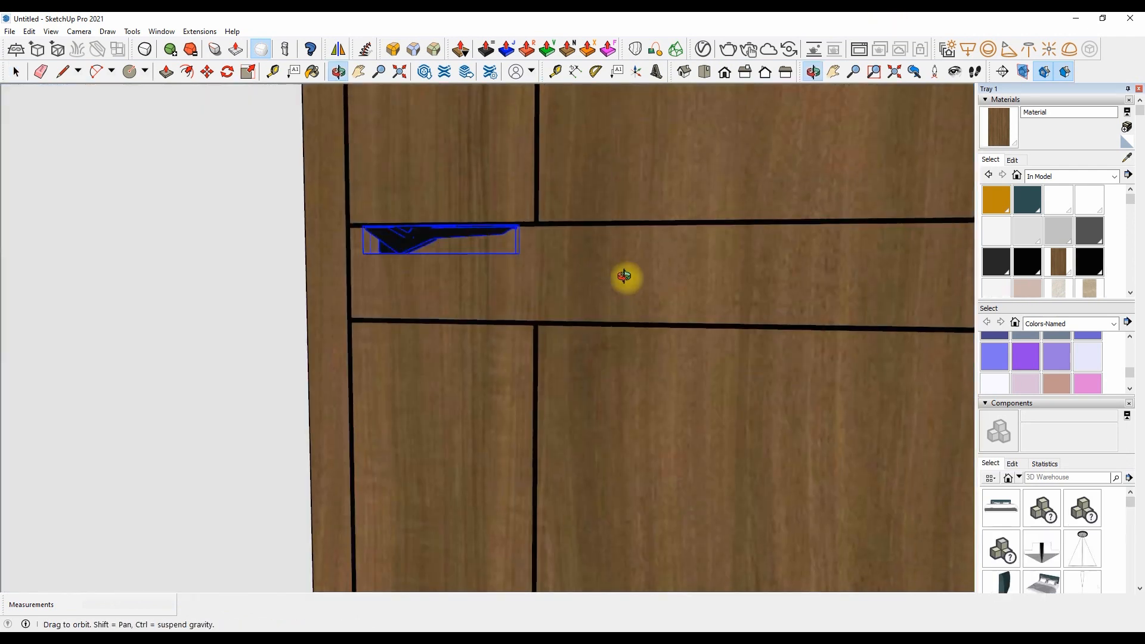
pyautogui.moveTo(624, 276); pyautogui.dragTo(447, 286, button='middle')
pyautogui.rightClick(460, 299)
pyautogui.click(460, 298)
pyautogui.click(414, 376)
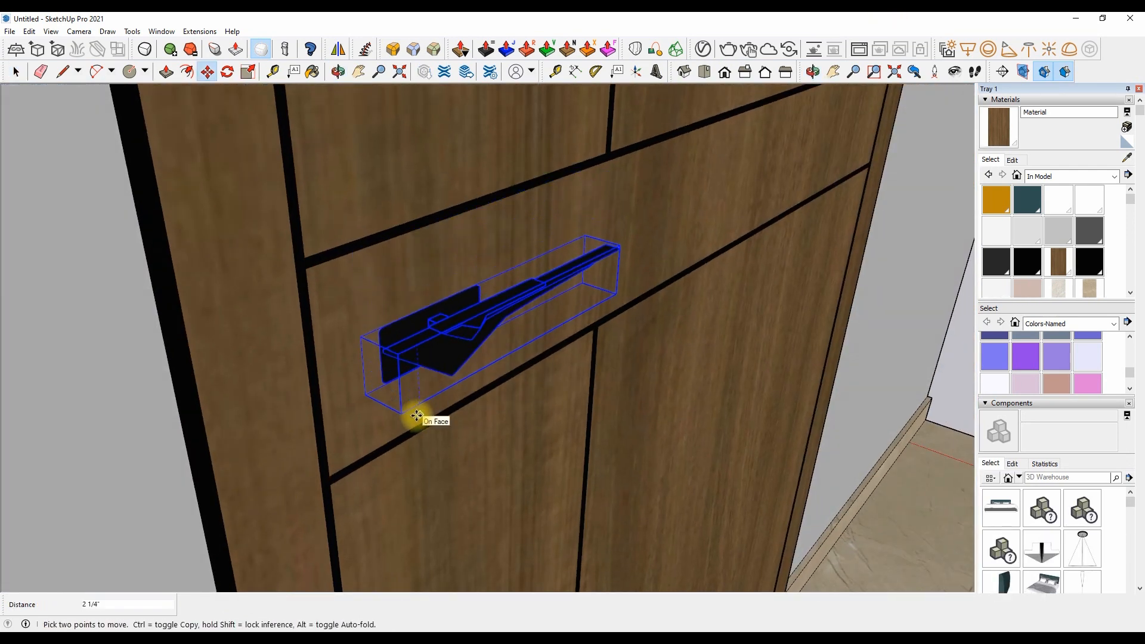
pyautogui.write('3')
pyautogui.press('Return')
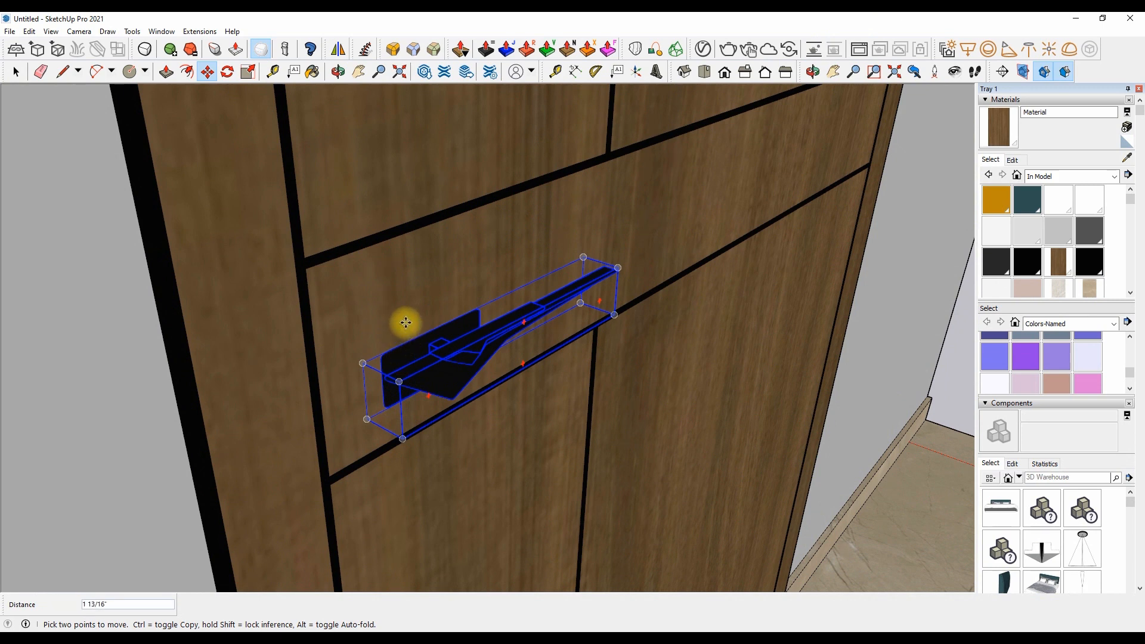
# Raise the door handle 1.5" and fine-tune its height within the horizontal band.
pyautogui.write('1.5')
pyautogui.press('Return')
pyautogui.click(412, 327)
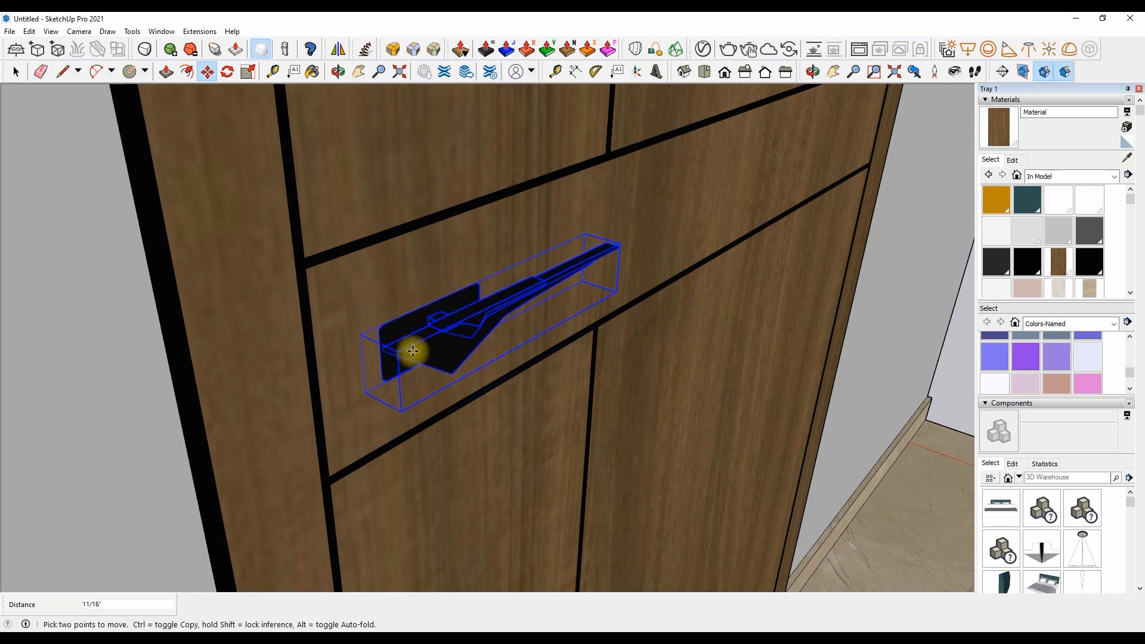
pyautogui.press('Return')
# In the left view, nudge the door handle 0.2" to centre it vertically in the door's horizontal band.
pyautogui.click(339, 72)
pyautogui.moveTo(366, 214); pyautogui.dragTo(222, 167)
pyautogui.click(764, 73)
pyautogui.click(784, 71)
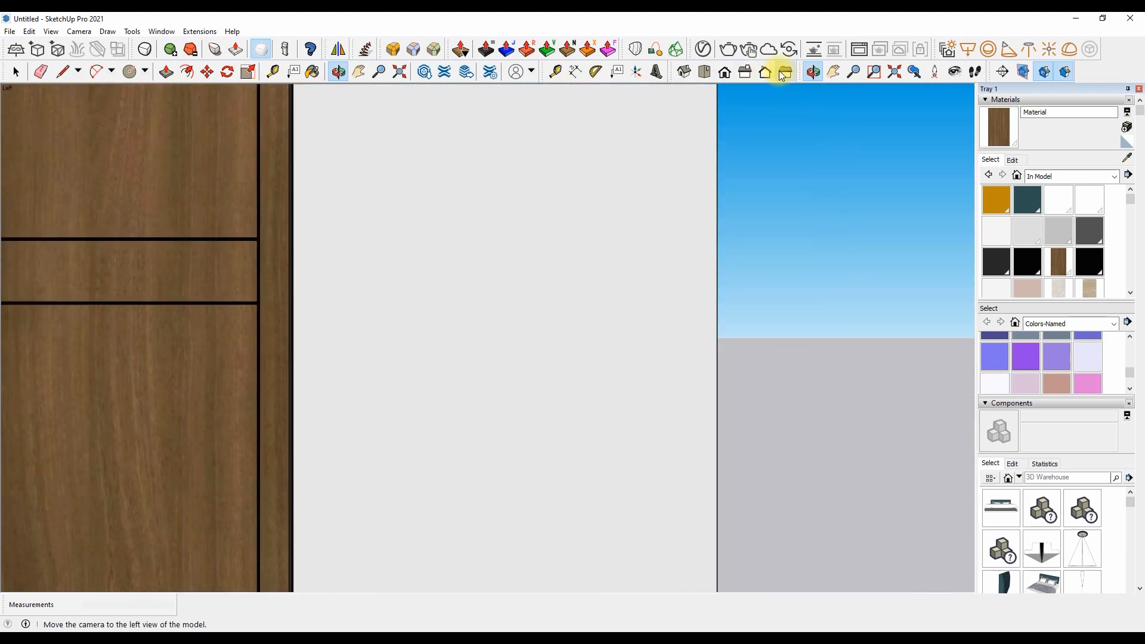
pyautogui.click(358, 71)
pyautogui.moveTo(129, 260); pyautogui.dragTo(448, 267)
pyautogui.scroll(3, 351, 262)
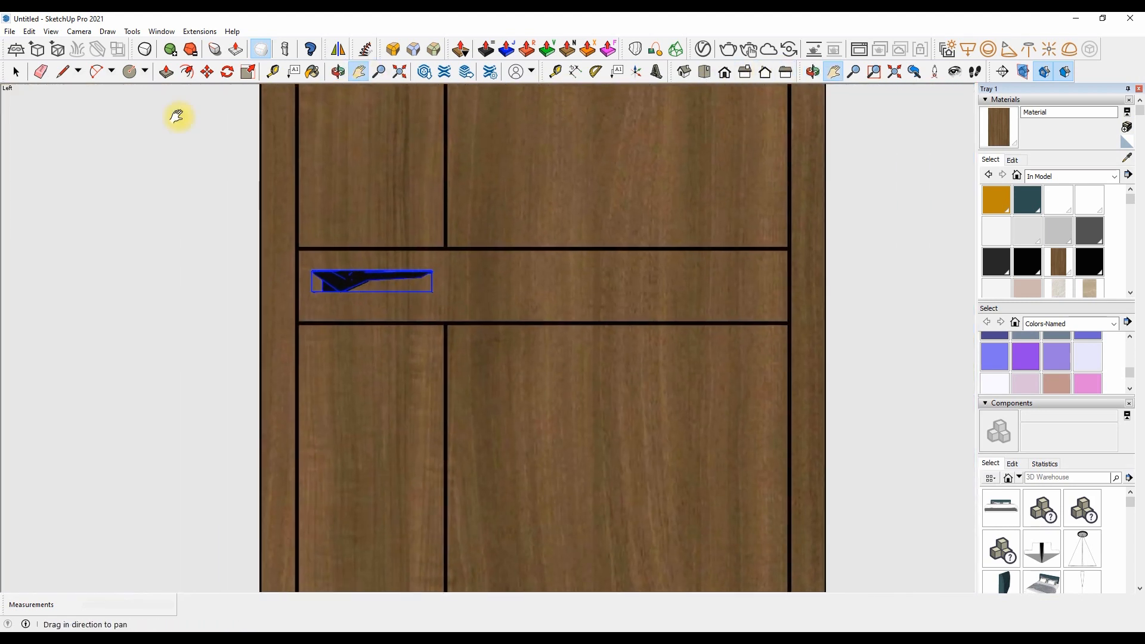
pyautogui.click(207, 72)
pyautogui.scroll(4, 340, 294)
pyautogui.click(359, 292)
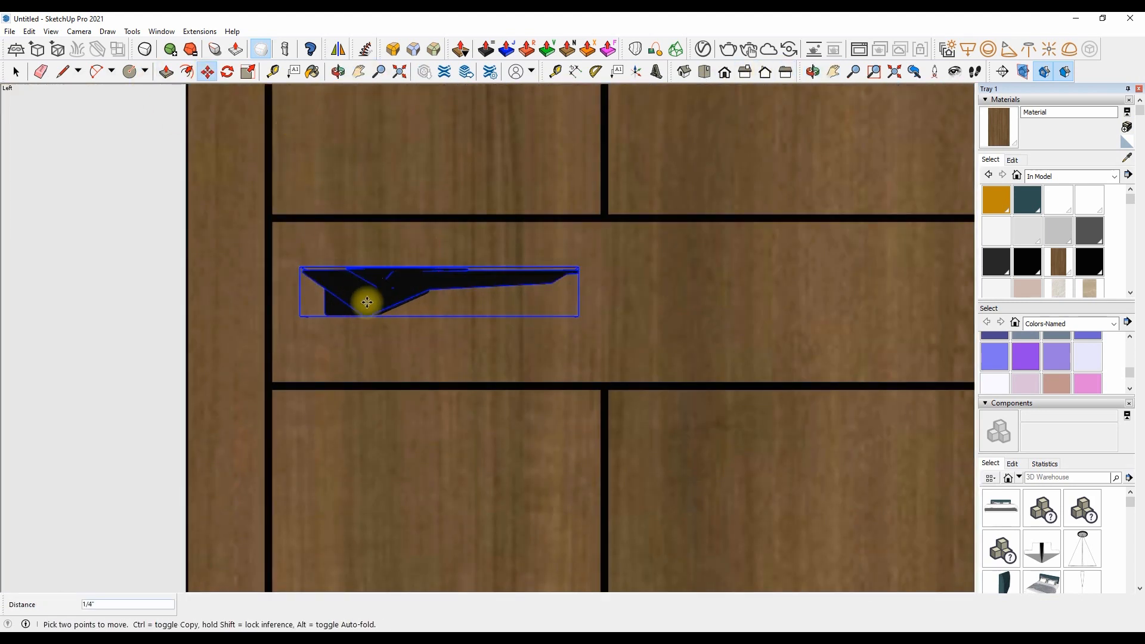
pyautogui.write('2')
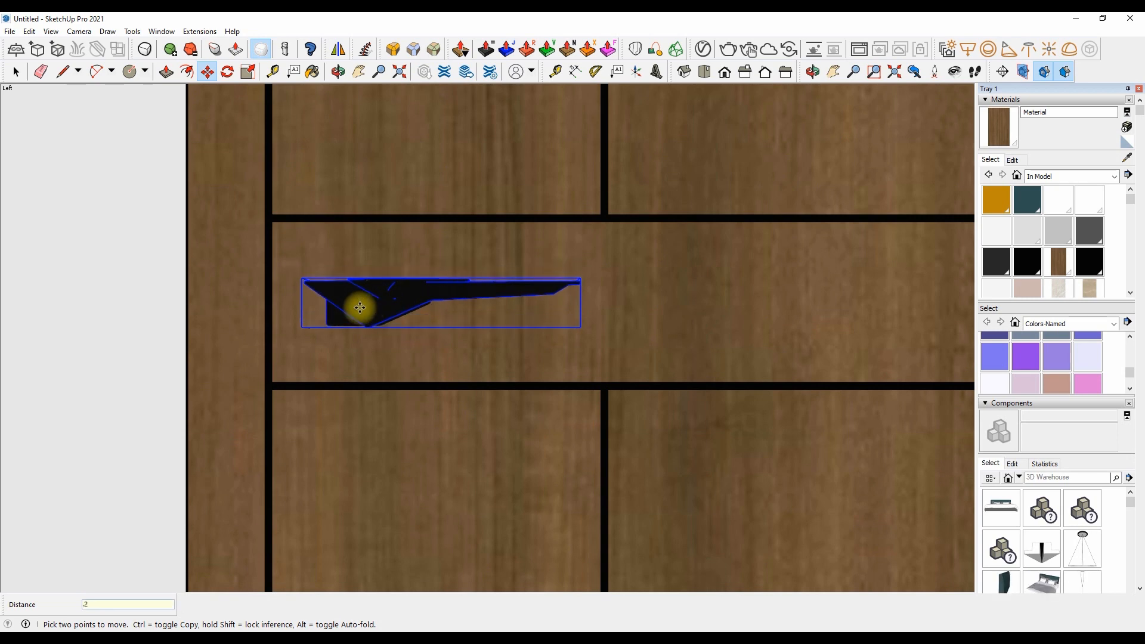
pyautogui.write('0')
pyautogui.press('Return')
# Copy the black handle and paste it onto the horizontal band of the door beside the wardrobe.
pyautogui.moveTo(245, 210); pyautogui.dragTo(391, 298, button='middle')
pyautogui.scroll(-12, 531, 270)
pyautogui.scroll(4, 387, 303)
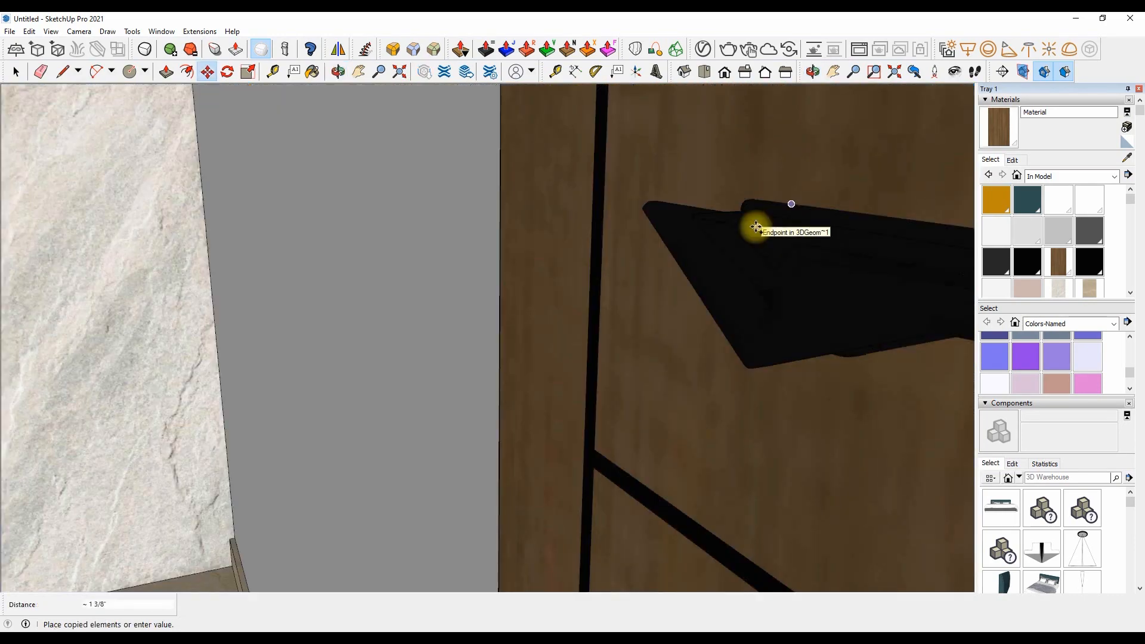
pyautogui.scroll(-3, 745, 208)
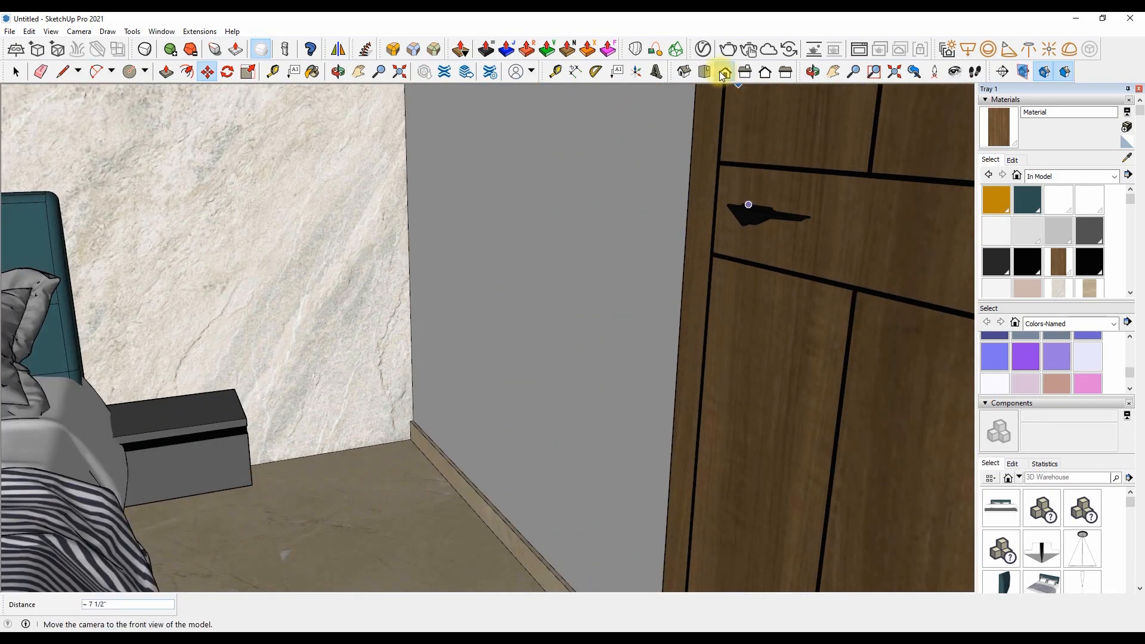
pyautogui.click(724, 72)
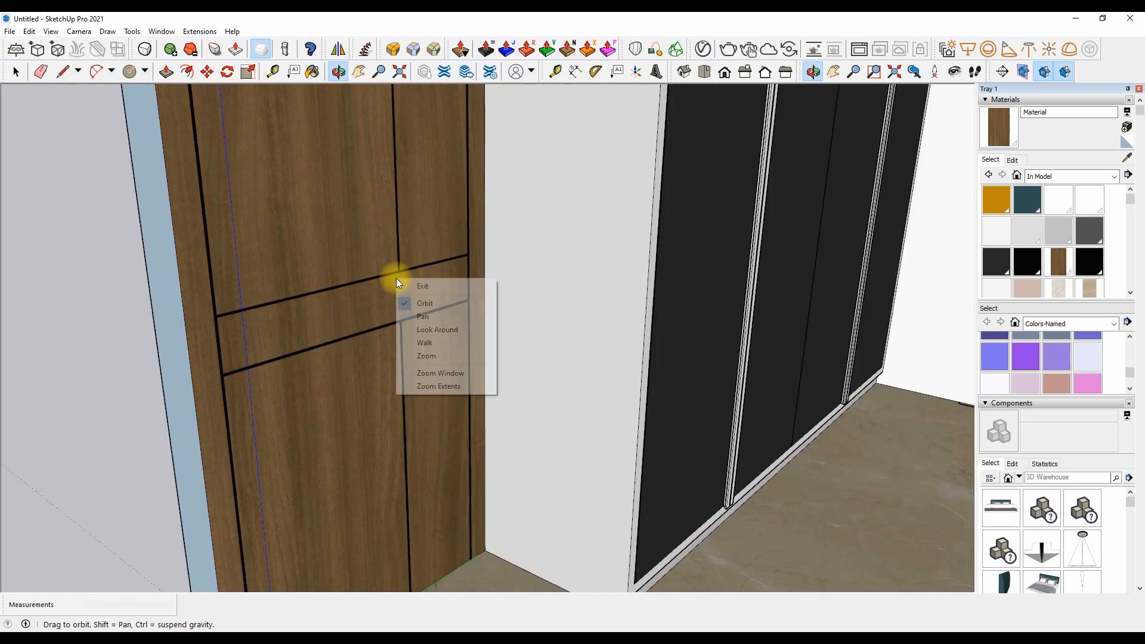
pyautogui.scroll(5, 435, 288)
pyautogui.click(428, 298)
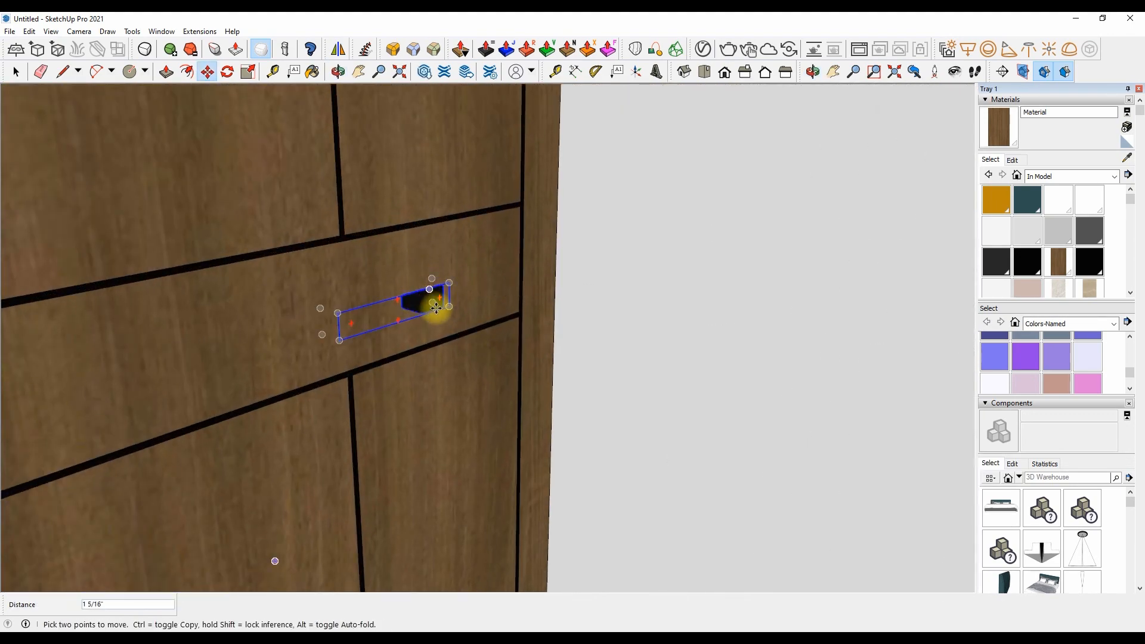
# Flip the pasted handle to face the opposite way and pull it about 3 3/16" out of the door.
pyautogui.click(465, 314)
pyautogui.rightClick(463, 314)
pyautogui.moveTo(563, 499)
pyautogui.click(618, 511)
pyautogui.scroll(4, 403, 306)
pyautogui.click(563, 278)
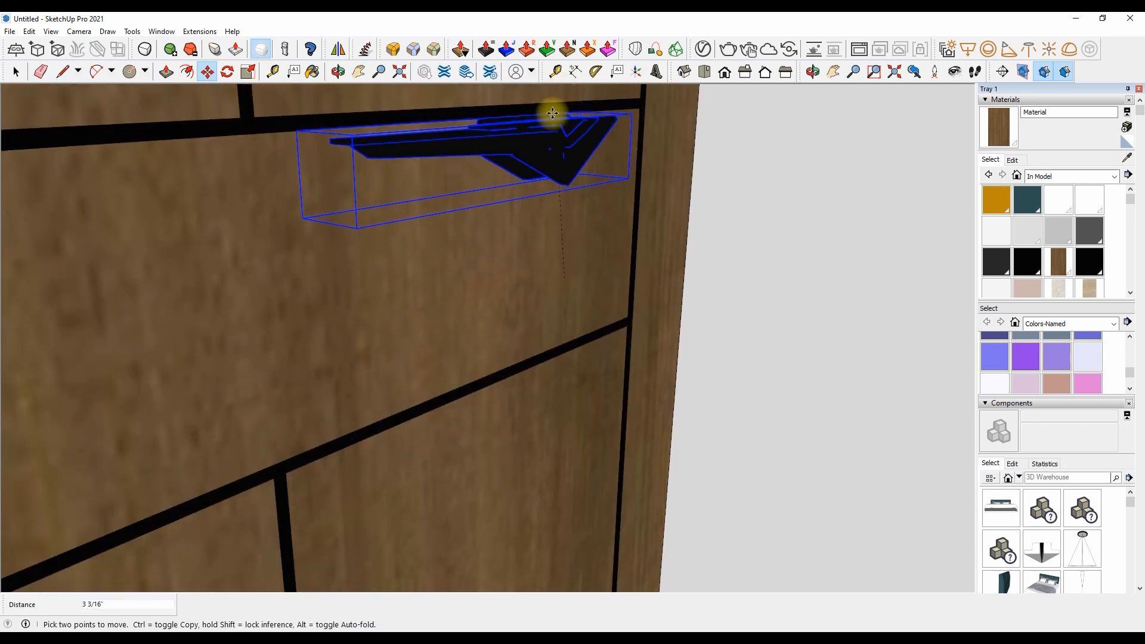
pyautogui.click(568, 116)
# Move the flipped handle back until its mounting plate sits against the door's face.
pyautogui.click(339, 72)
pyautogui.moveTo(382, 120); pyautogui.dragTo(551, 158)
pyautogui.rightClick(650, 108)
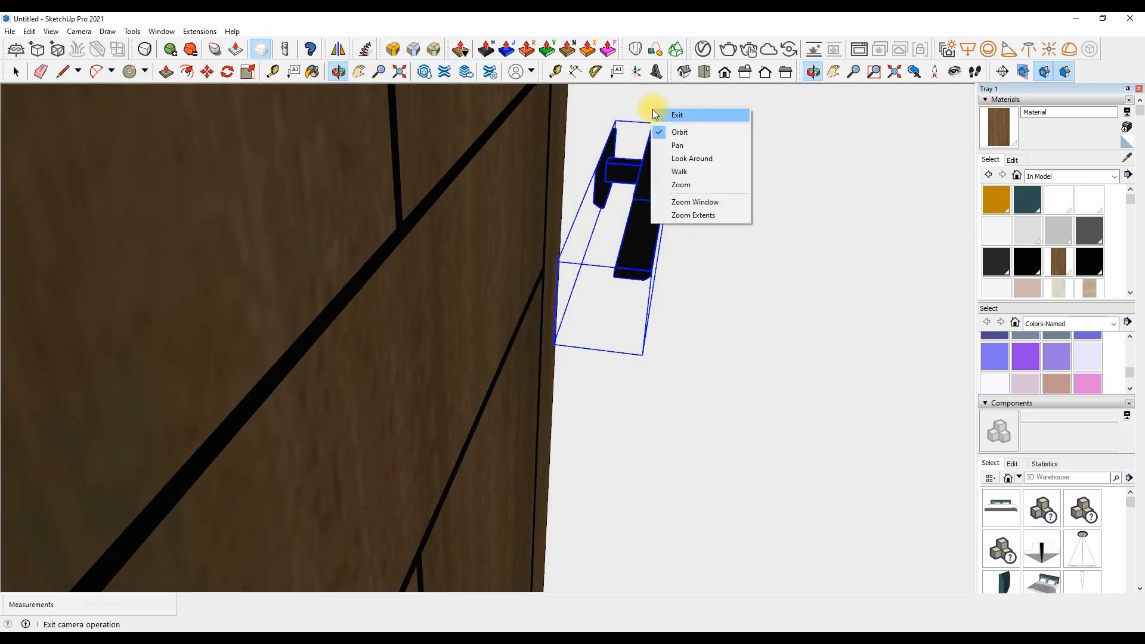
pyautogui.click(654, 114)
pyautogui.click(603, 146)
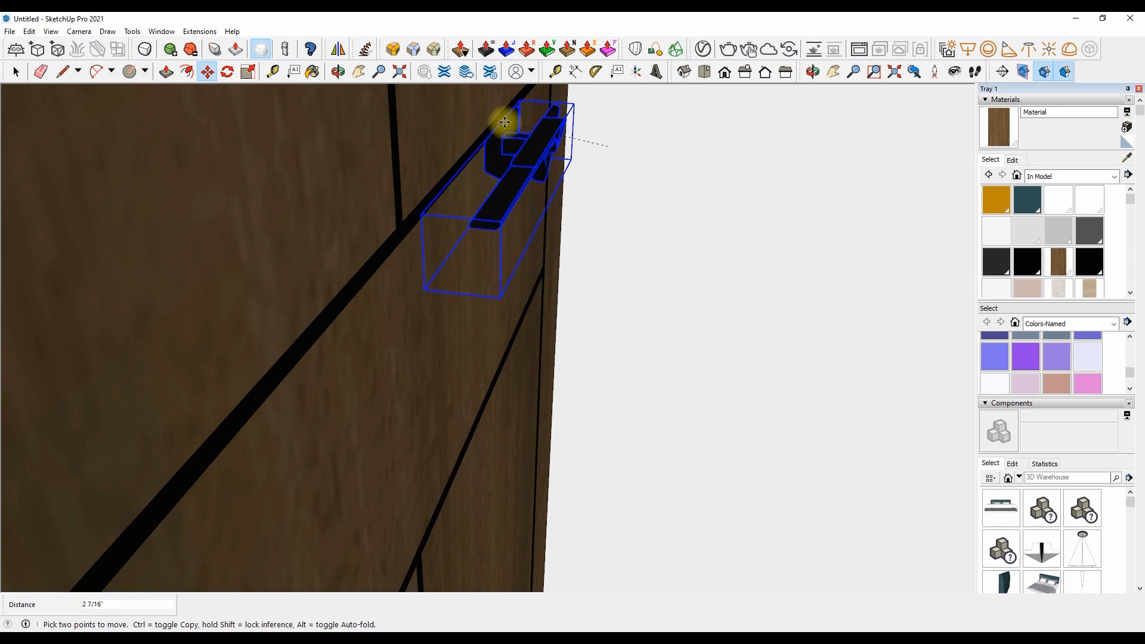
pyautogui.scroll(4, 498, 117)
pyautogui.moveTo(370, 95); pyautogui.dragTo(378, 159, button='middle')
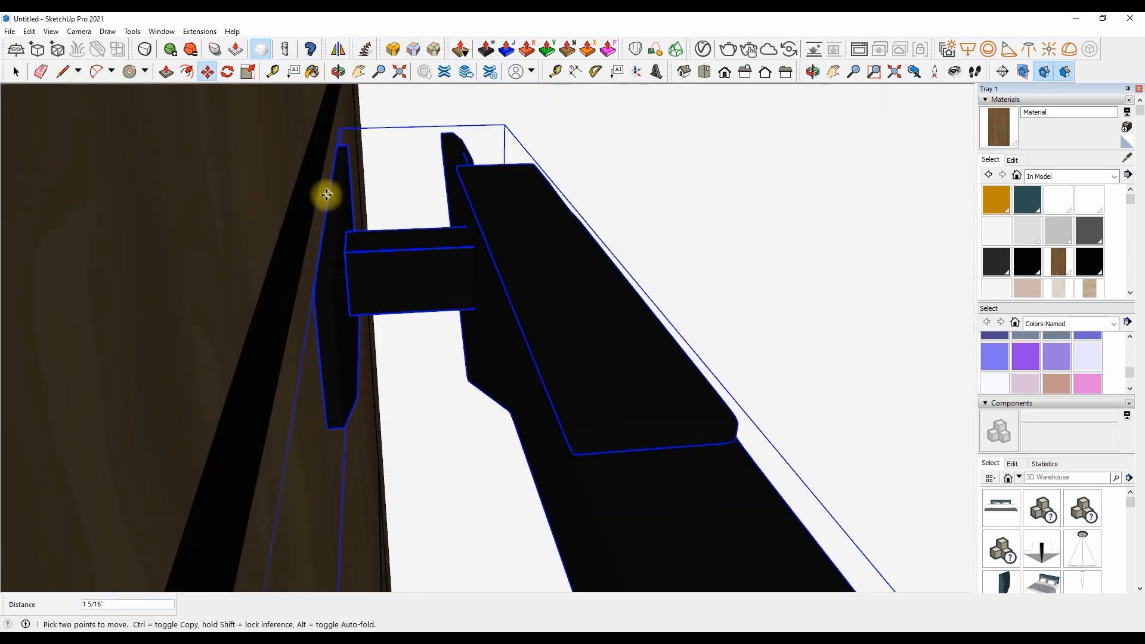
pyautogui.click(317, 181)
# Slide the flipped handle horizontally along the door's band by about 2 7/8".
pyautogui.moveTo(348, 97); pyautogui.dragTo(767, 240, button='middle')
pyautogui.click(544, 185)
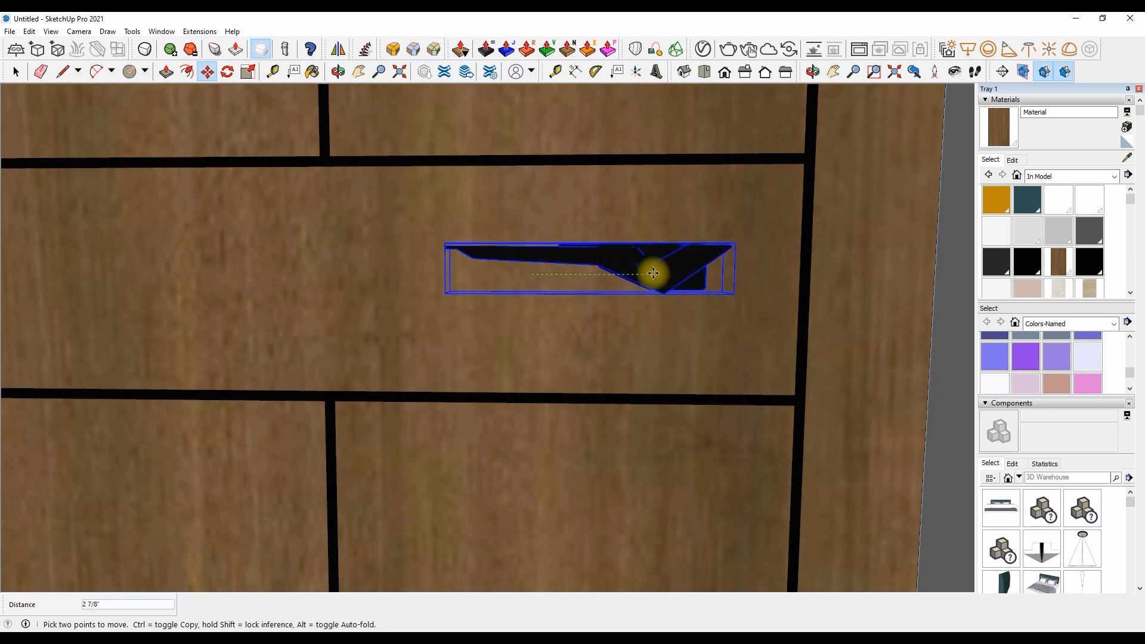
pyautogui.press('space')
# Frame the whole bedroom in the front view and save it as a new scene.
pyautogui.click(724, 71)
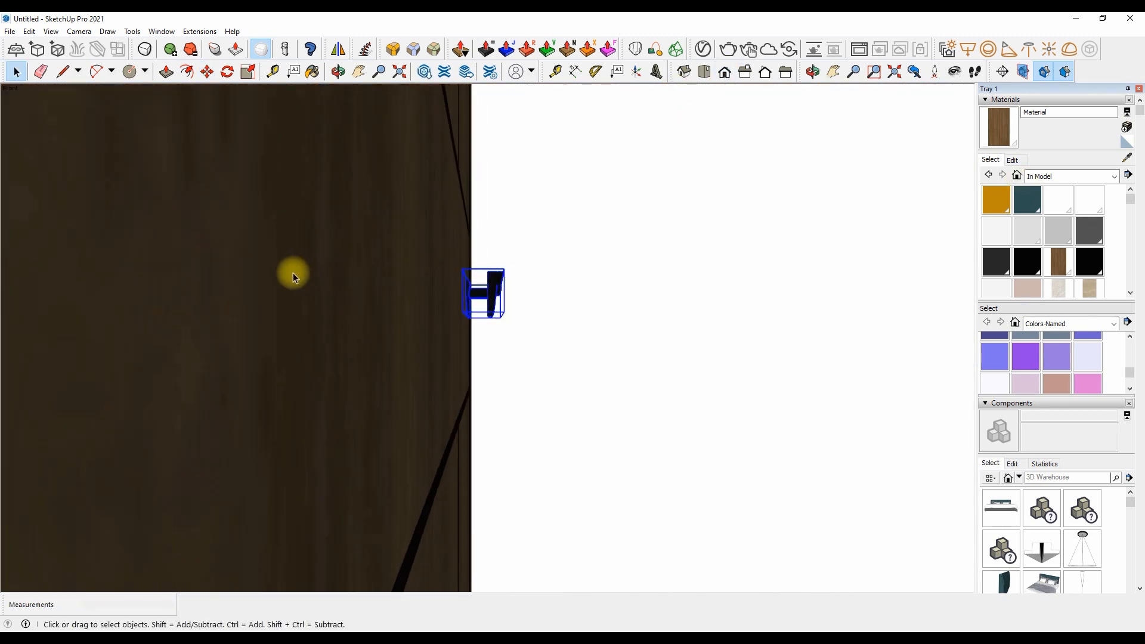
pyautogui.scroll(-10, 267, 281)
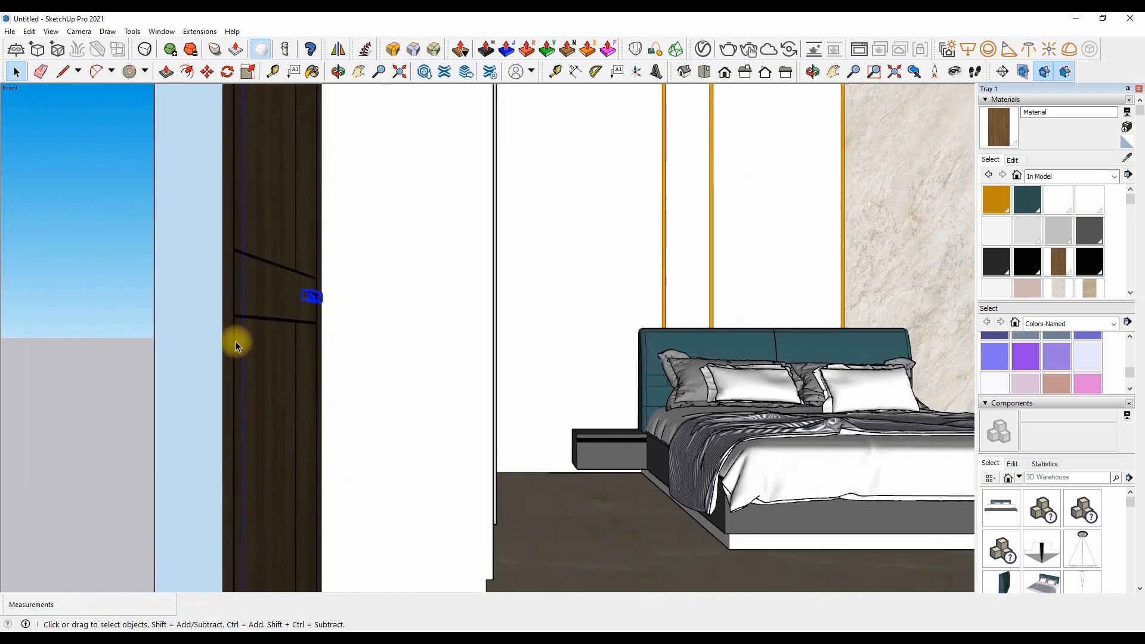
pyautogui.scroll(8, 435, 327)
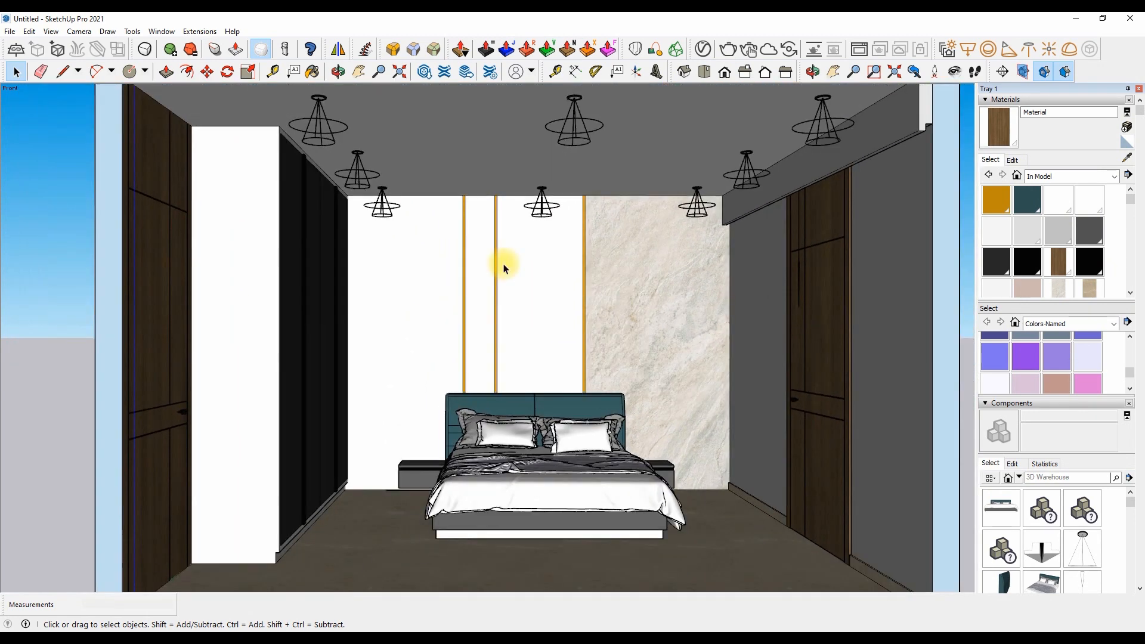
pyautogui.scroll(-2, 518, 272)
pyautogui.scroll(-10, 1004, 374)
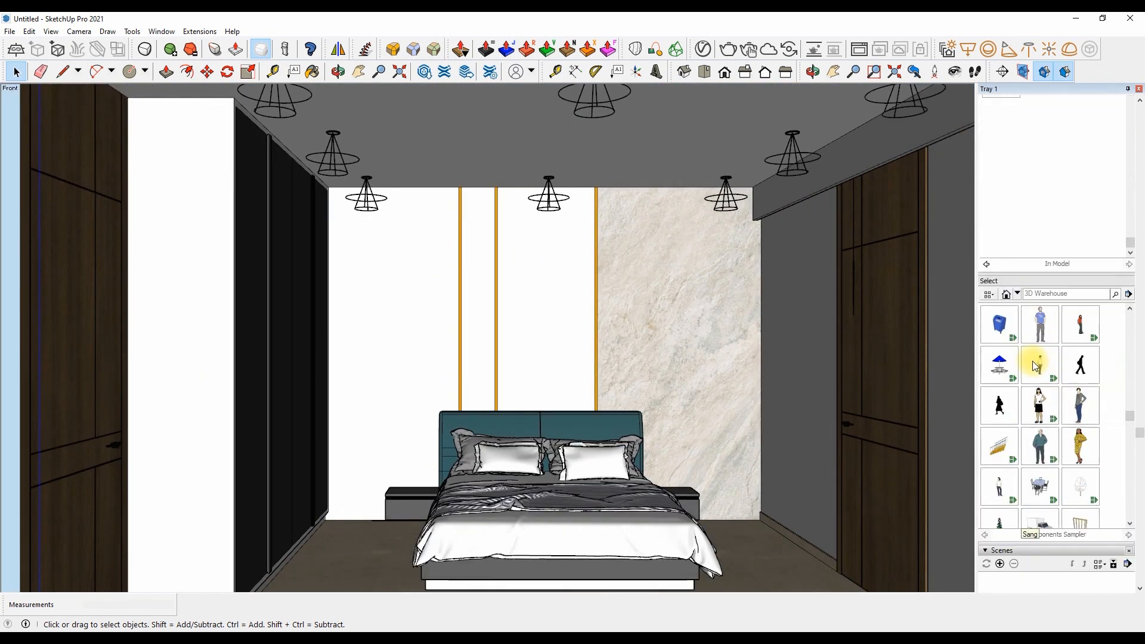
pyautogui.click(1000, 384)
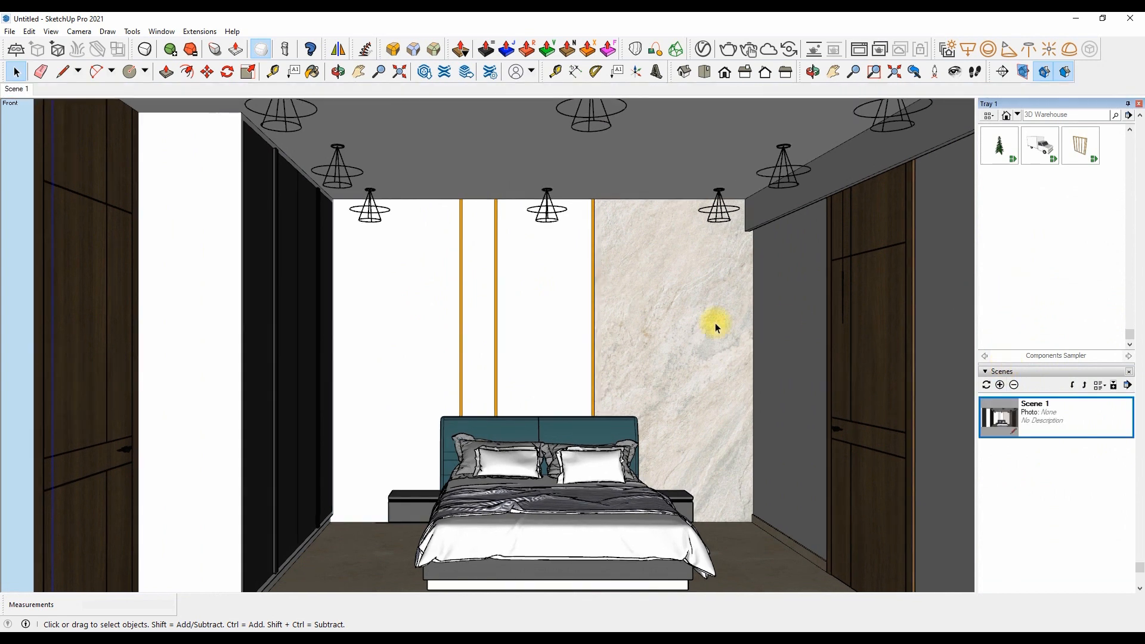
# Move the branch vase from outside the room to the floor against the marble wall beside the nightstand.
pyautogui.scroll(-5, 442, 332)
pyautogui.click(207, 71)
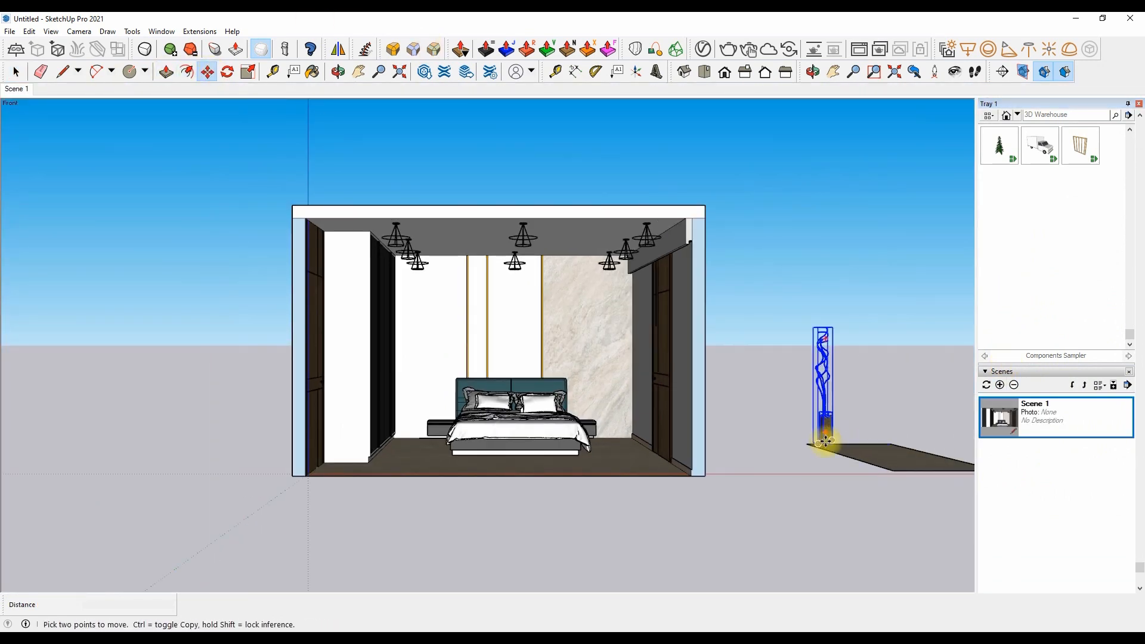
pyautogui.click(822, 441)
pyautogui.scroll(6, 621, 435)
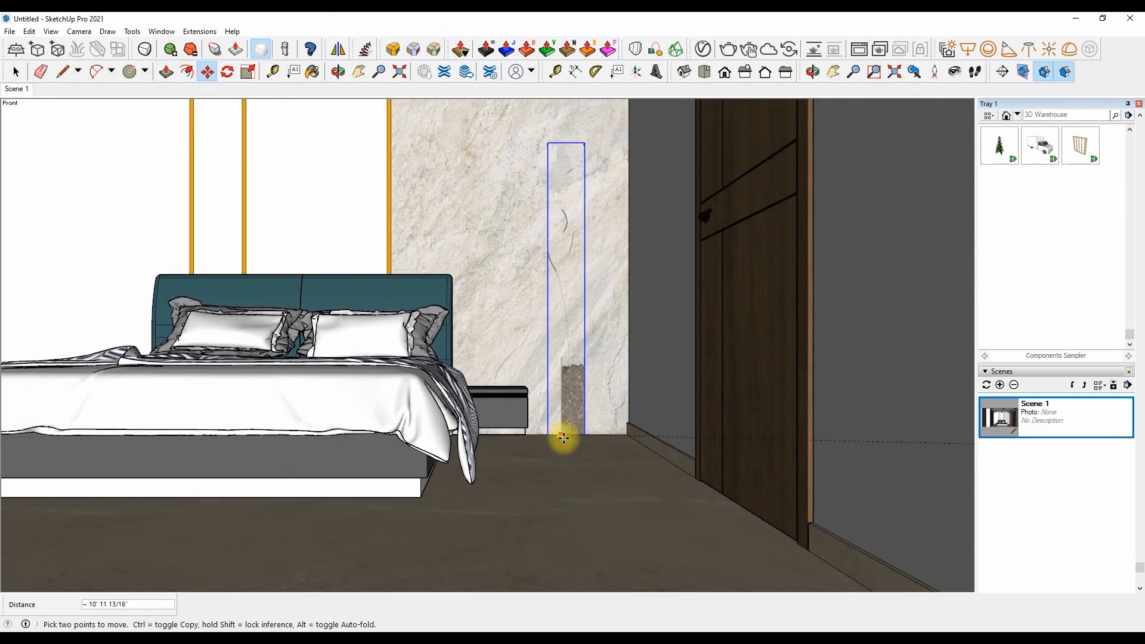
pyautogui.click(566, 444)
# Pull the branch vase forward off the marble wall and return to the Scene 1 view.
pyautogui.moveTo(518, 489); pyautogui.dragTo(498, 328, button='middle')
pyautogui.scroll(4, 499, 328)
pyautogui.rightClick(498, 327)
pyautogui.press('Escape')
pyautogui.click(508, 333)
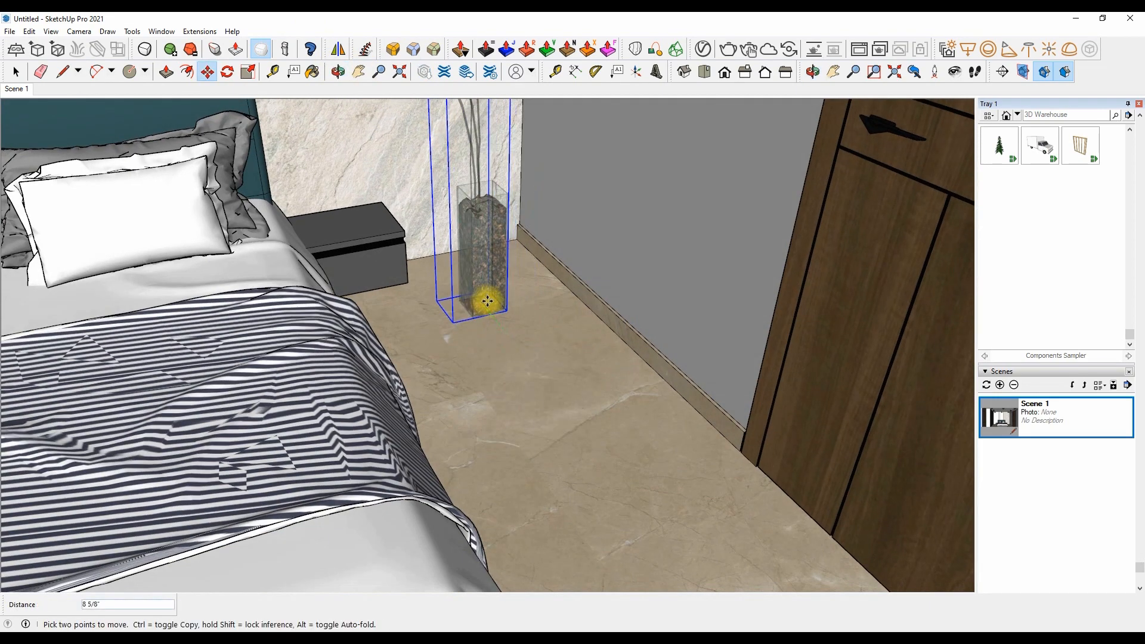
pyautogui.click(475, 274)
pyautogui.click(998, 416)
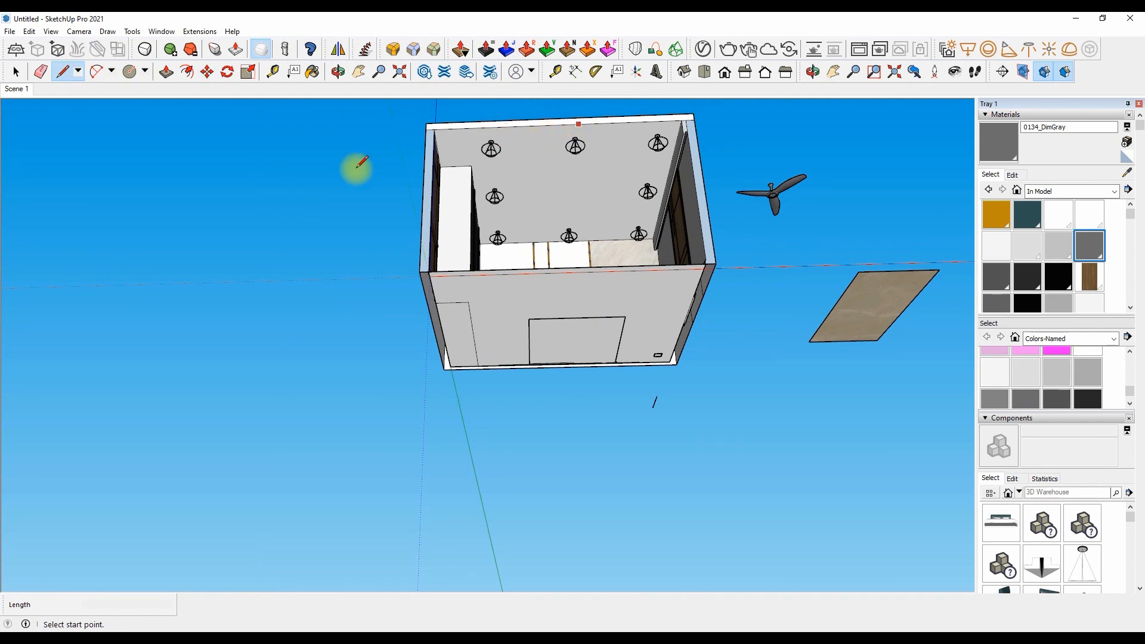
# Draw a 12' 6" guide line down the ceiling's centre with a short cross line marking its midpoint.
pyautogui.scroll(10, 570, 234)
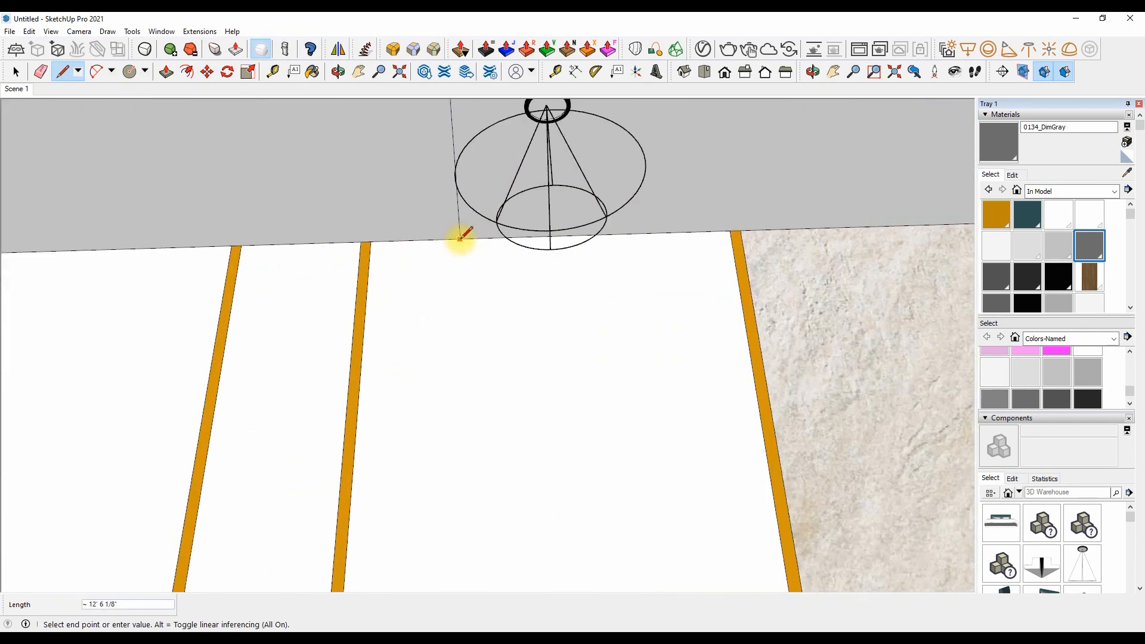
pyautogui.scroll(3, 670, 227)
pyautogui.scroll(-5, 552, 230)
pyautogui.scroll(5, 596, 239)
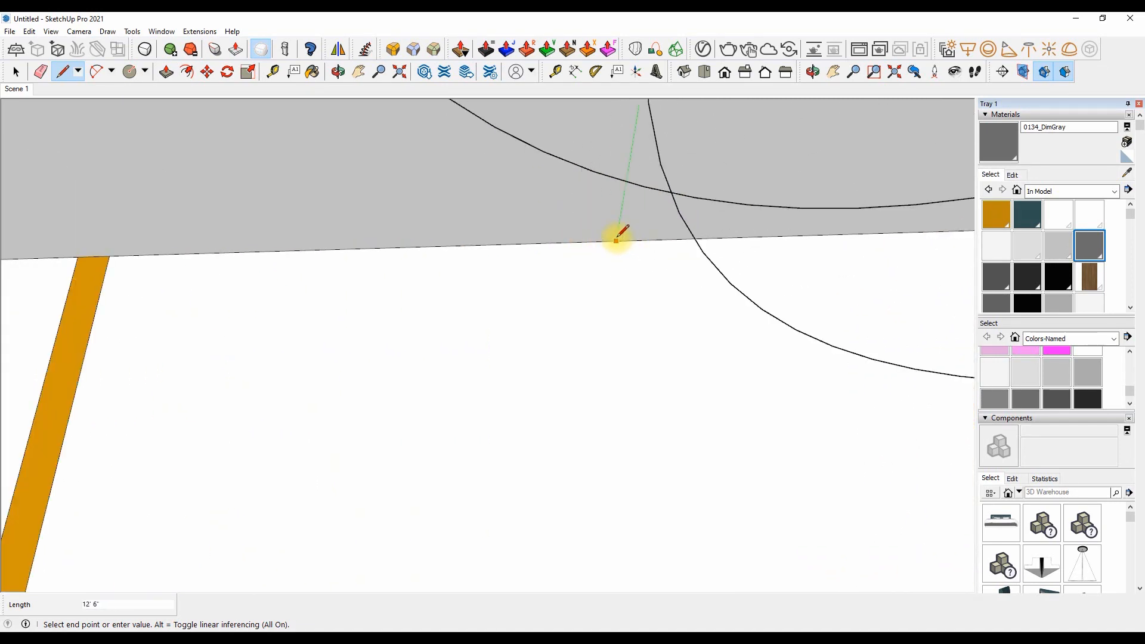
pyautogui.press('Escape')
pyautogui.scroll(-10, 614, 239)
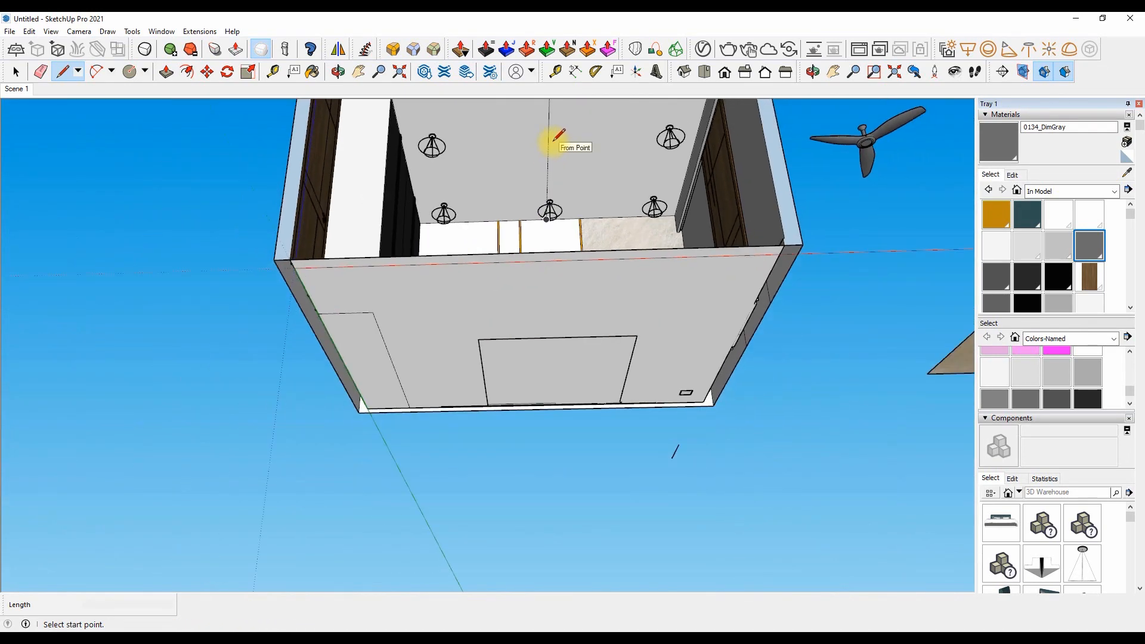
pyautogui.scroll(-2, 553, 138)
pyautogui.press('space')
# Move the ceiling fan onto the midpoint of the ceiling guide line and erase the guide lines.
pyautogui.click(207, 72)
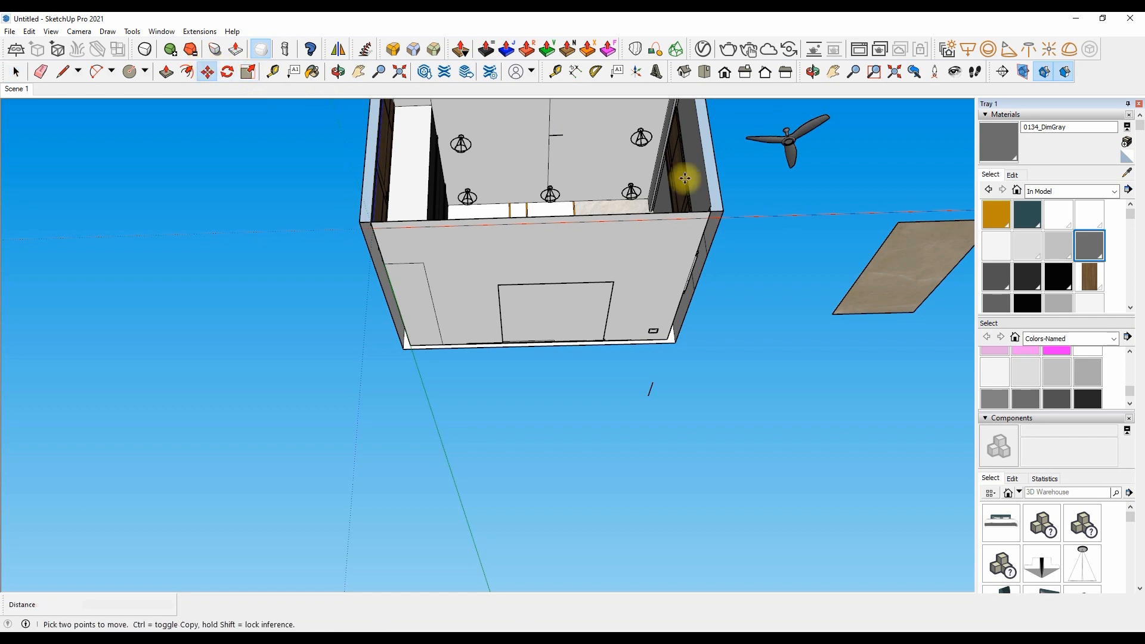
pyautogui.click(785, 126)
pyautogui.scroll(10, 544, 133)
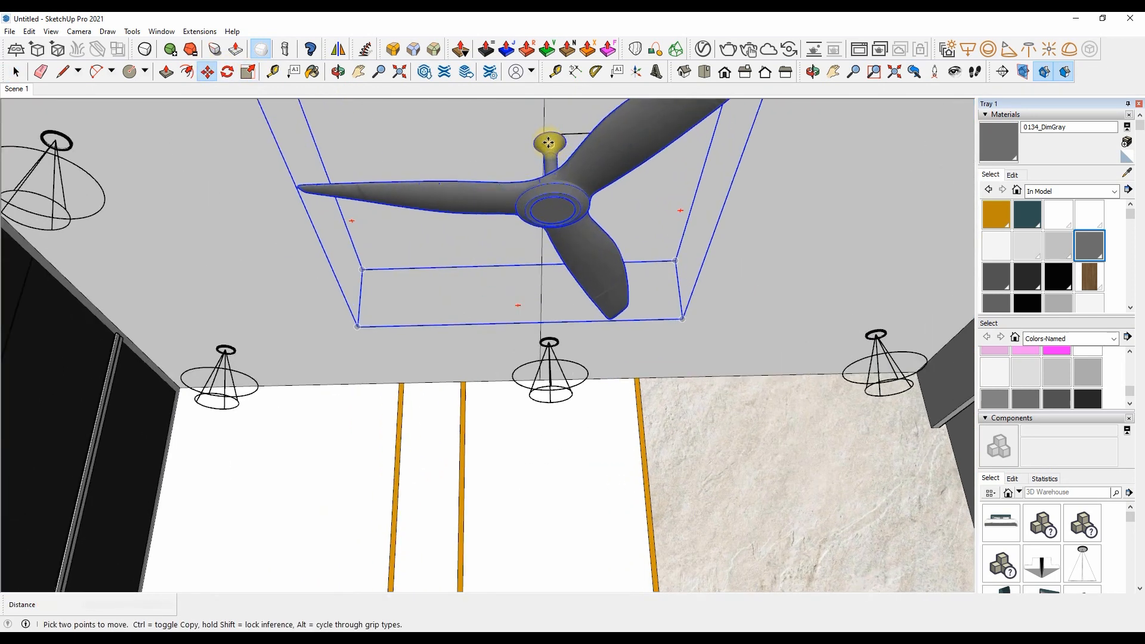
pyautogui.press('e')
pyautogui.scroll(5, 524, 118)
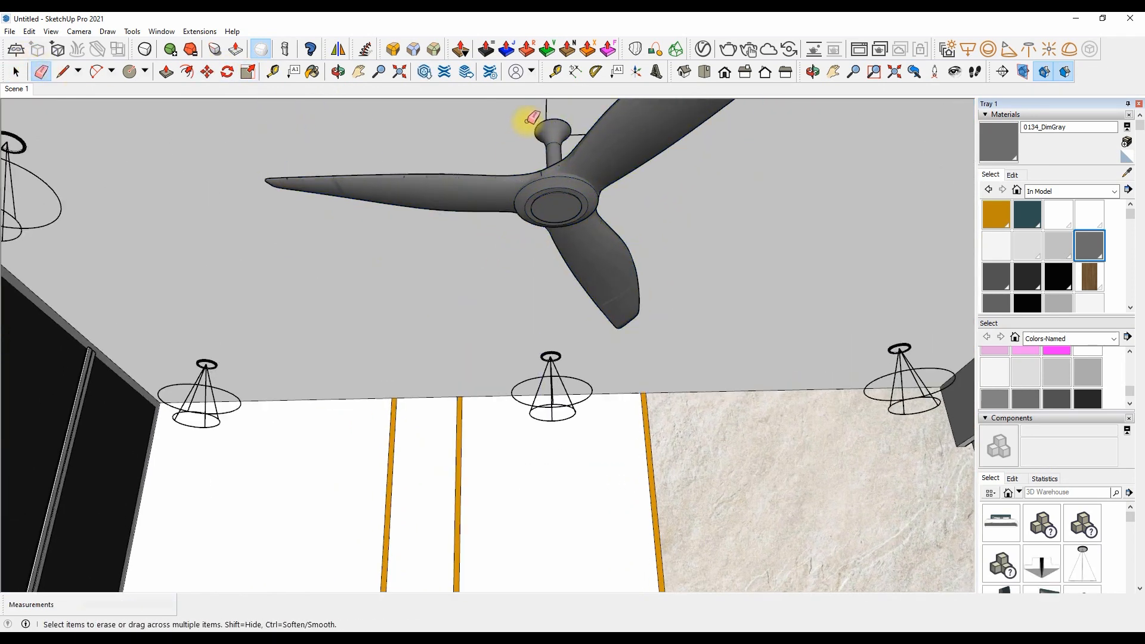
pyautogui.scroll(-12, 587, 137)
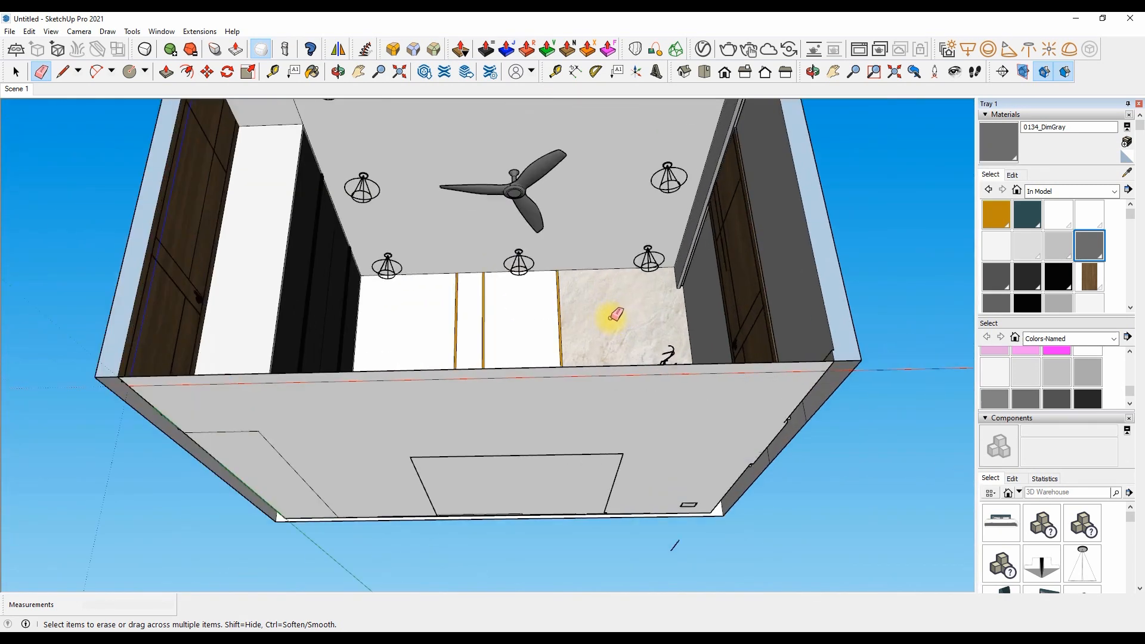
# Shift the ceiling fan sideways by about 2 11/16" and return to the Scene 1 view.
pyautogui.scroll(2, 614, 314)
pyautogui.press('space')
pyautogui.click(486, 170)
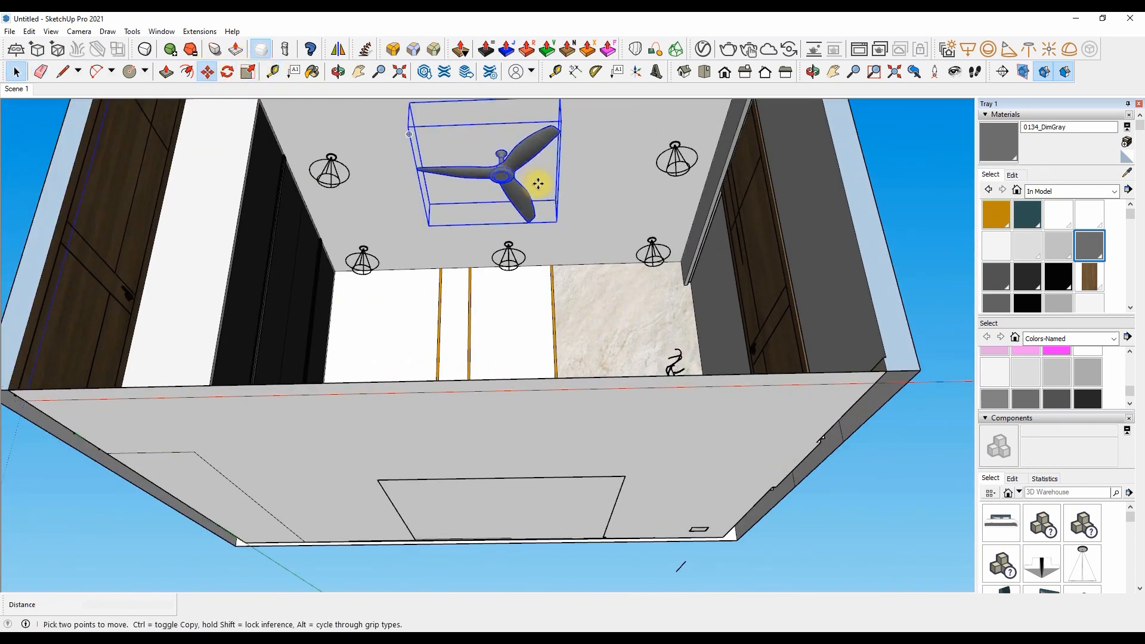
pyautogui.click(515, 178)
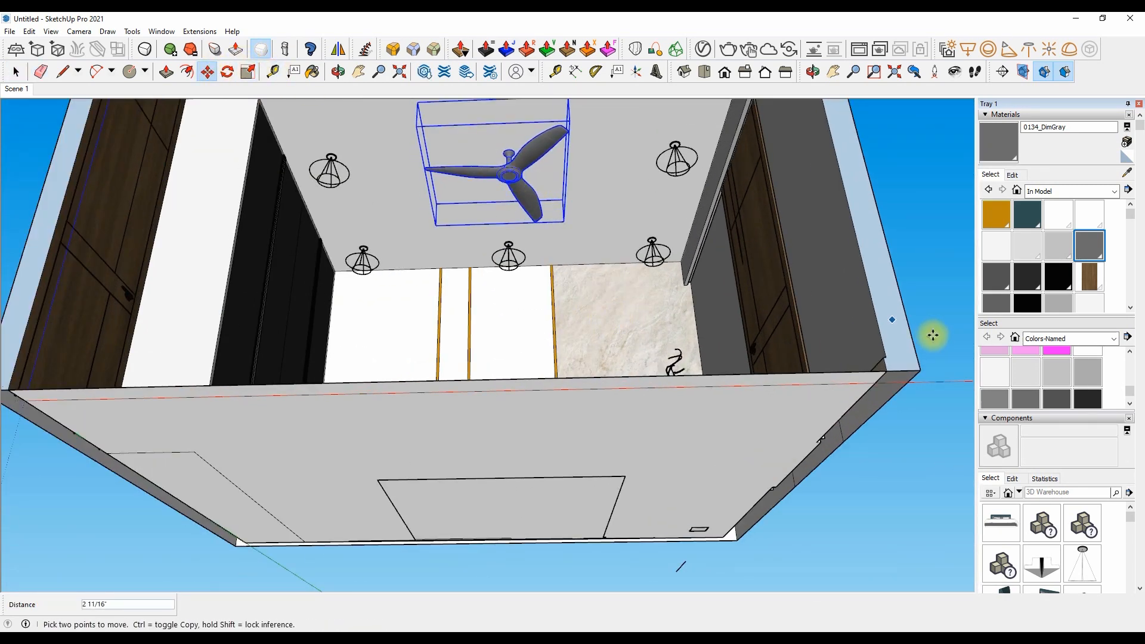
pyautogui.scroll(-15, 1033, 329)
pyautogui.doubleClick(999, 402)
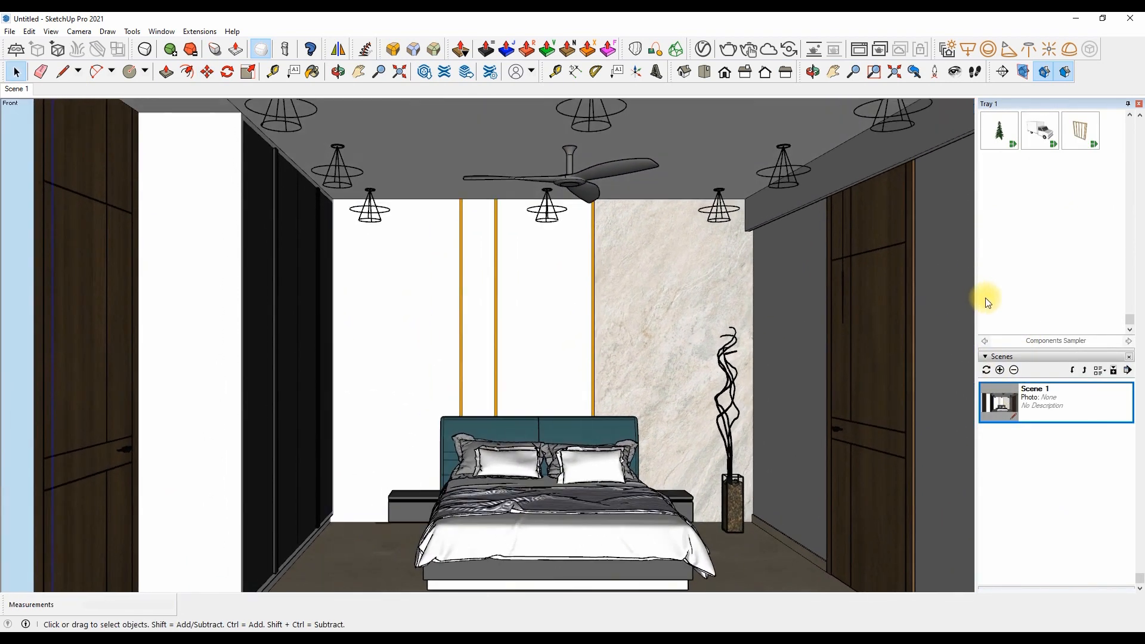
# Move the leaf-shaped wall decor onto the white back wall, between the wardrobe and the gold strips.
pyautogui.scroll(2, 286, 441)
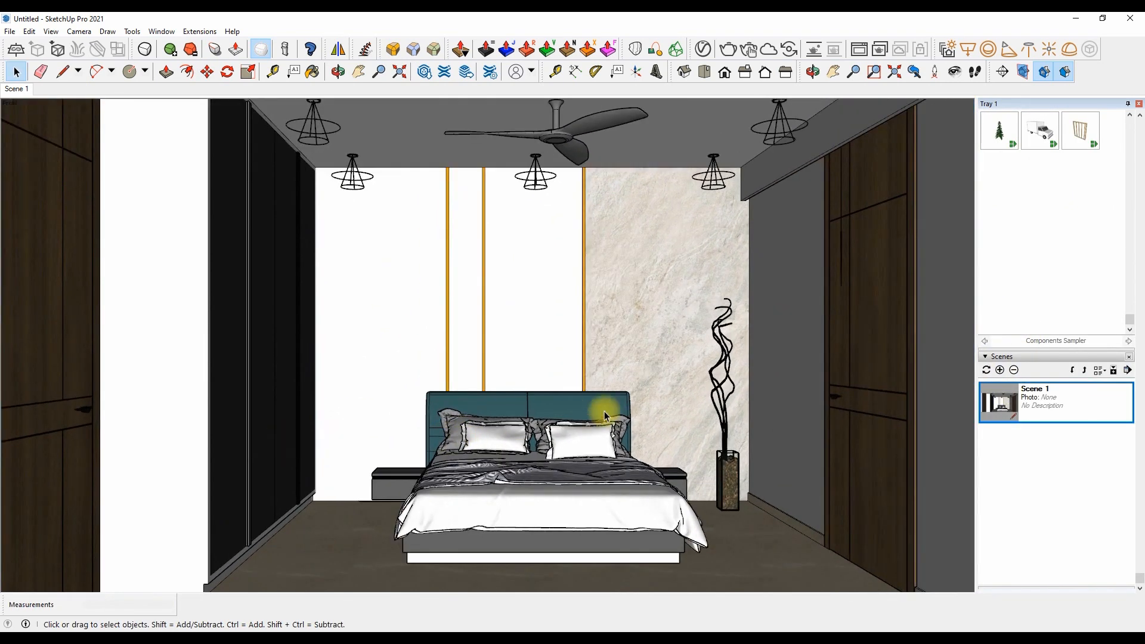
pyautogui.press('m')
pyautogui.click(603, 410)
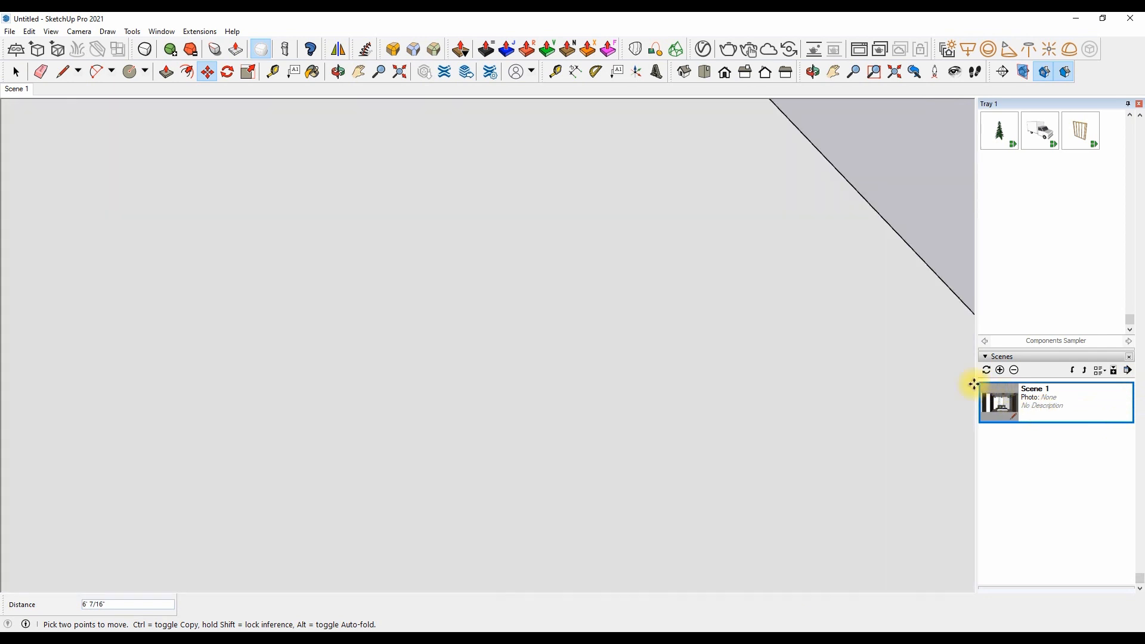
pyautogui.doubleClick(990, 388)
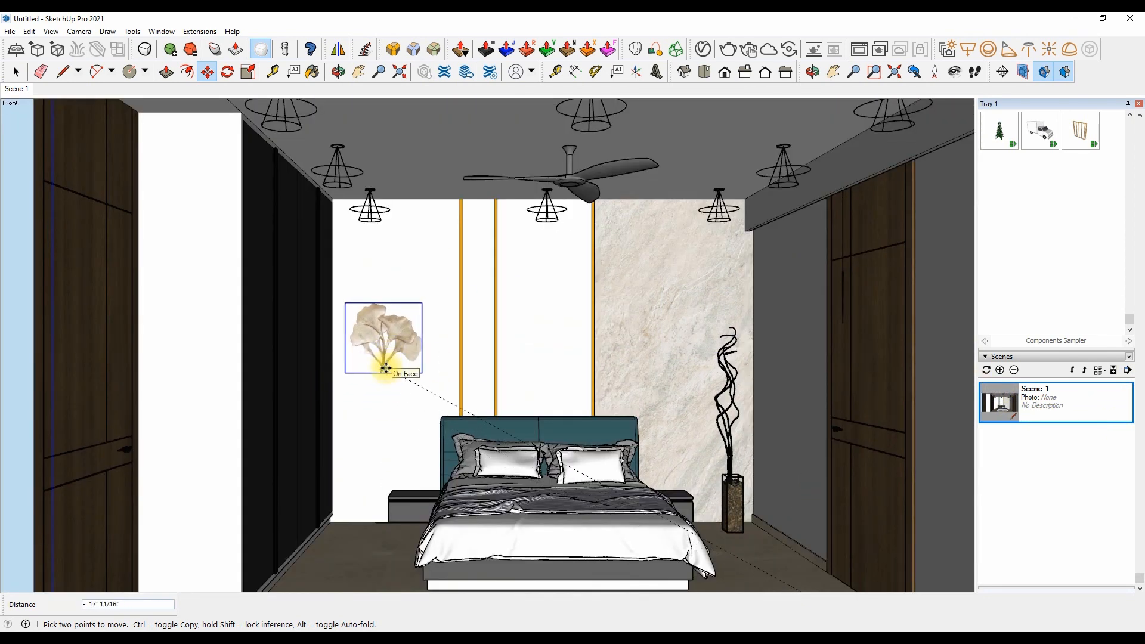
pyautogui.click(388, 350)
pyautogui.press('space')
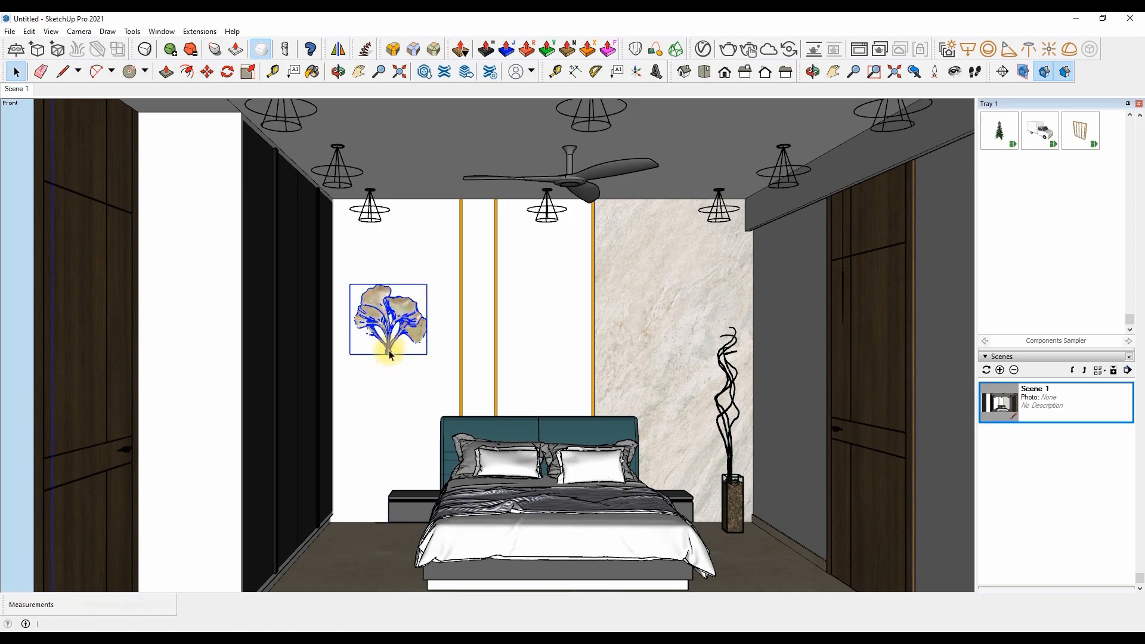
# Adjust the leaf wall decor's position against the back wall by about 9/16" and return to Scene 1.
pyautogui.scroll(-4, 388, 346)
pyautogui.scroll(2, 398, 304)
pyautogui.scroll(6, 399, 304)
pyautogui.moveTo(396, 166); pyautogui.dragTo(250, 358, button='middle')
pyautogui.click(207, 72)
pyautogui.click(498, 175)
pyautogui.click(459, 176)
pyautogui.click(1017, 404)
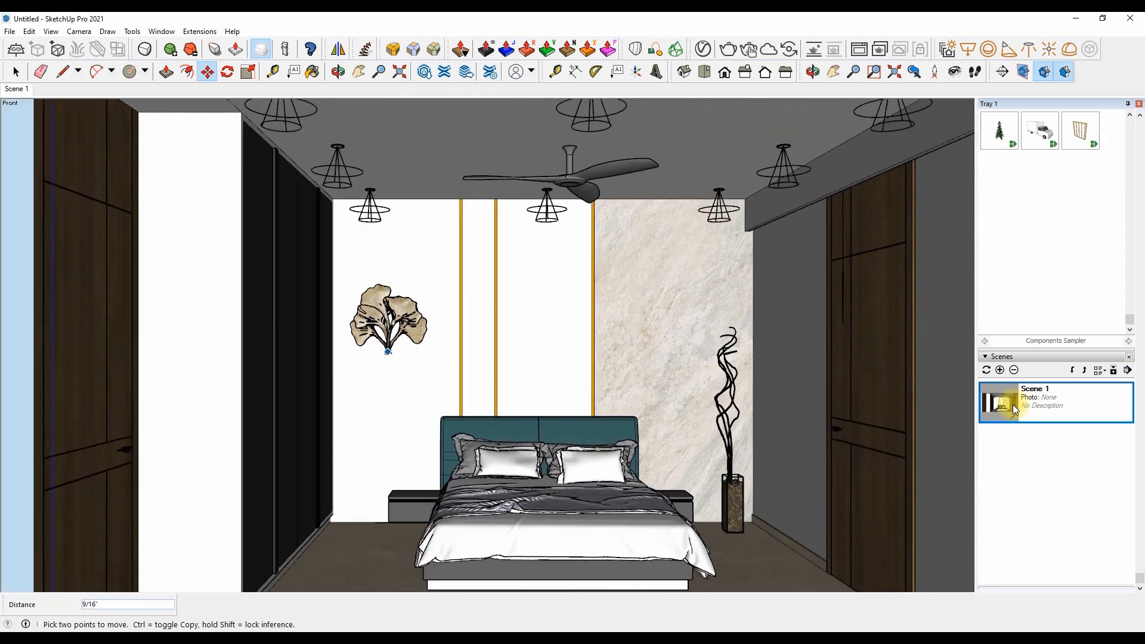
# Set the coat amount of Material1 to 0.24 in the V-Ray Asset Editor.
pyautogui.press('space')
pyautogui.press('b')
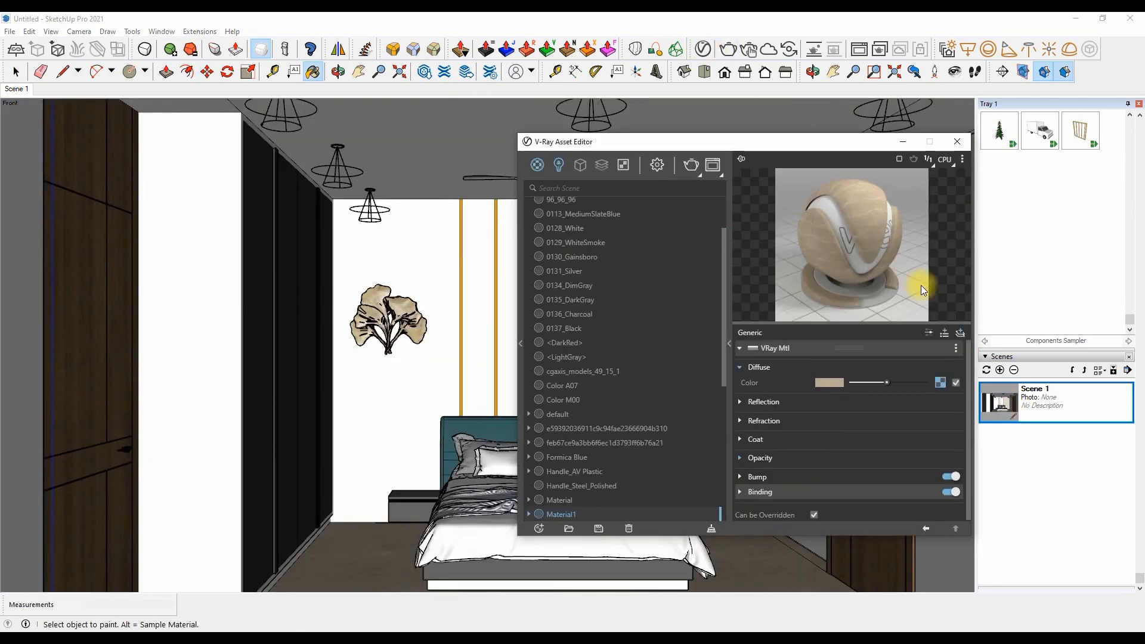
pyautogui.click(752, 439)
pyautogui.click(855, 453)
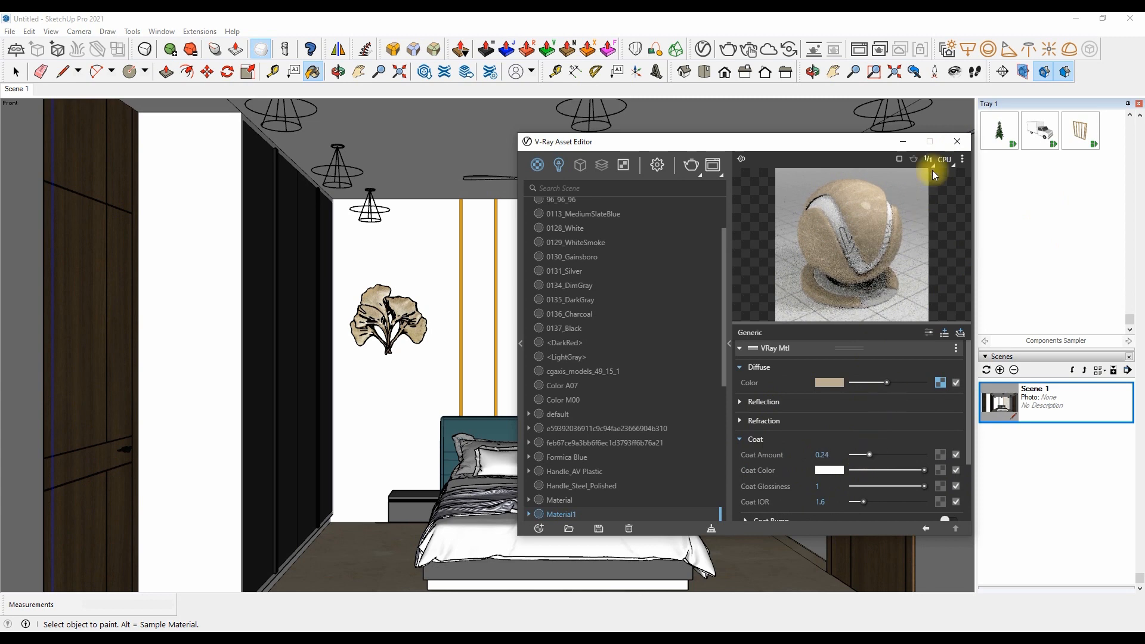
pyautogui.click(956, 141)
# Start a V-Ray render and set the render output's image width to 1920 pixels.
pyautogui.click(728, 48)
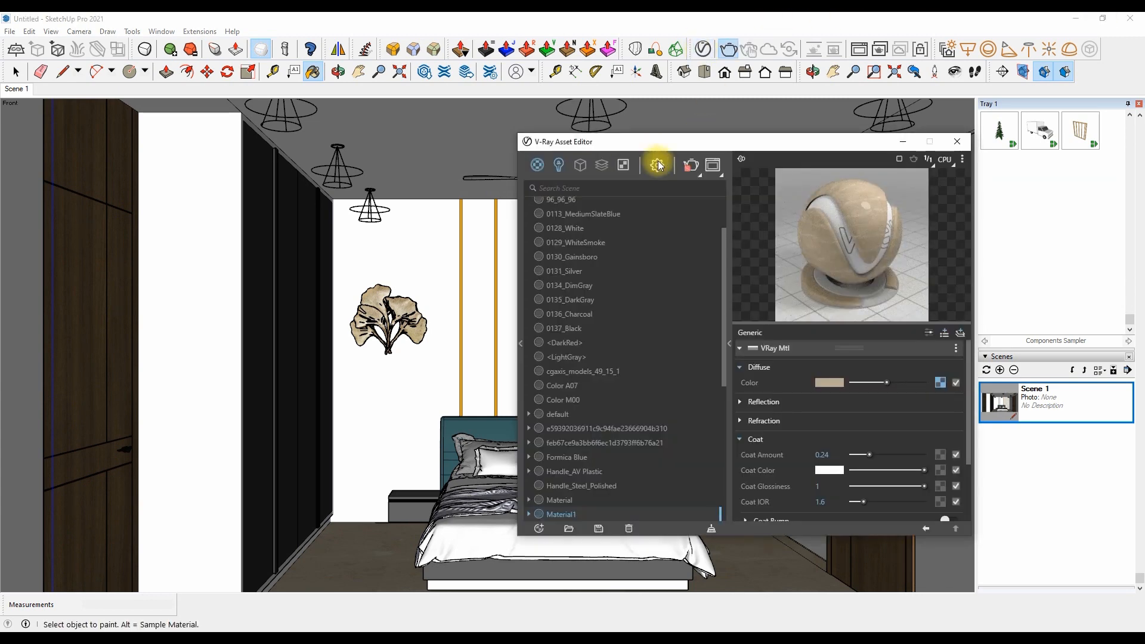
pyautogui.click(657, 165)
pyautogui.click(713, 293)
pyautogui.click(645, 325)
pyautogui.write('1920')
pyautogui.click(709, 342)
pyautogui.click(937, 141)
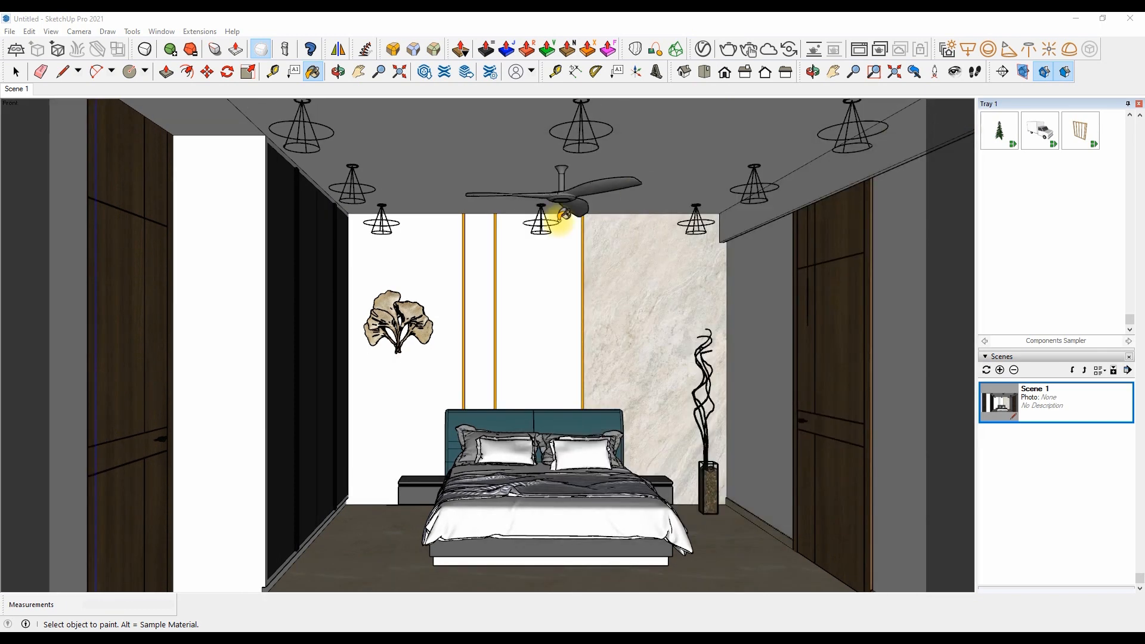
pyautogui.click(359, 71)
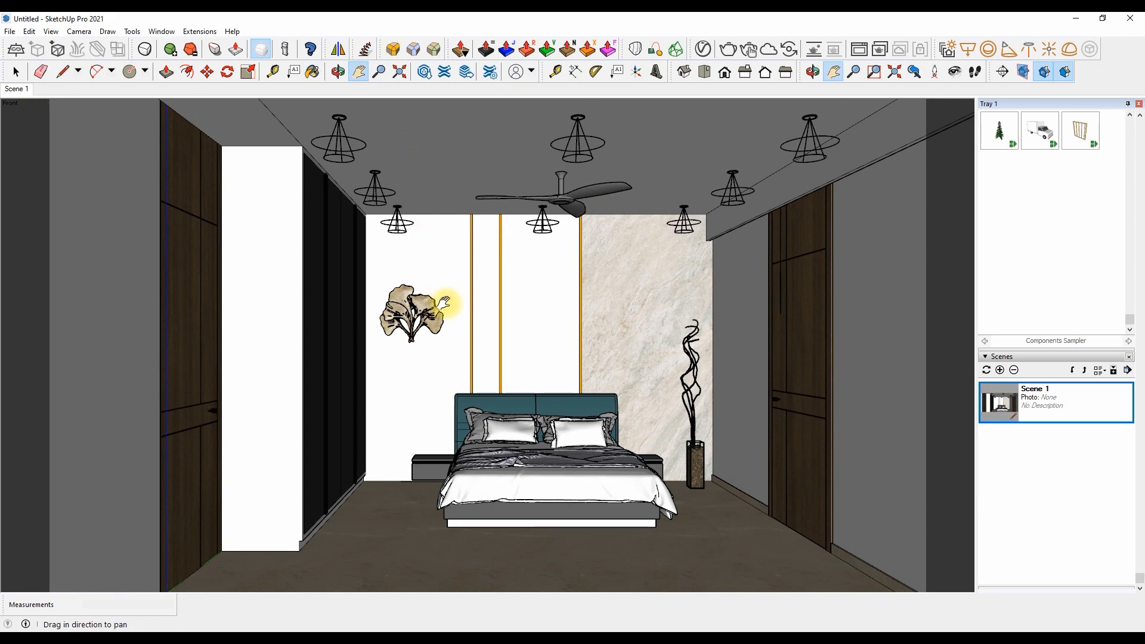
pyautogui.moveTo(442, 309); pyautogui.dragTo(447, 303)
pyautogui.doubleClick(1012, 406)
# Walk the camera back for a wider bedroom view, save it as a new scene and render it with V-Ray.
pyautogui.click(974, 72)
pyautogui.moveTo(567, 277); pyautogui.dragTo(566, 288)
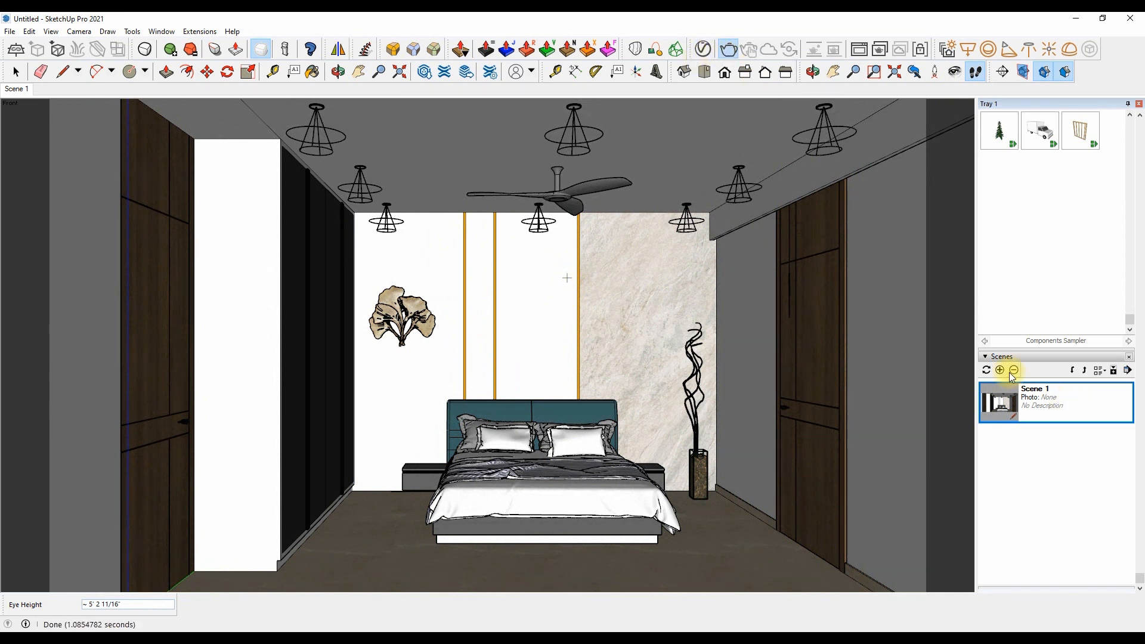
pyautogui.click(1000, 370)
pyautogui.click(727, 49)
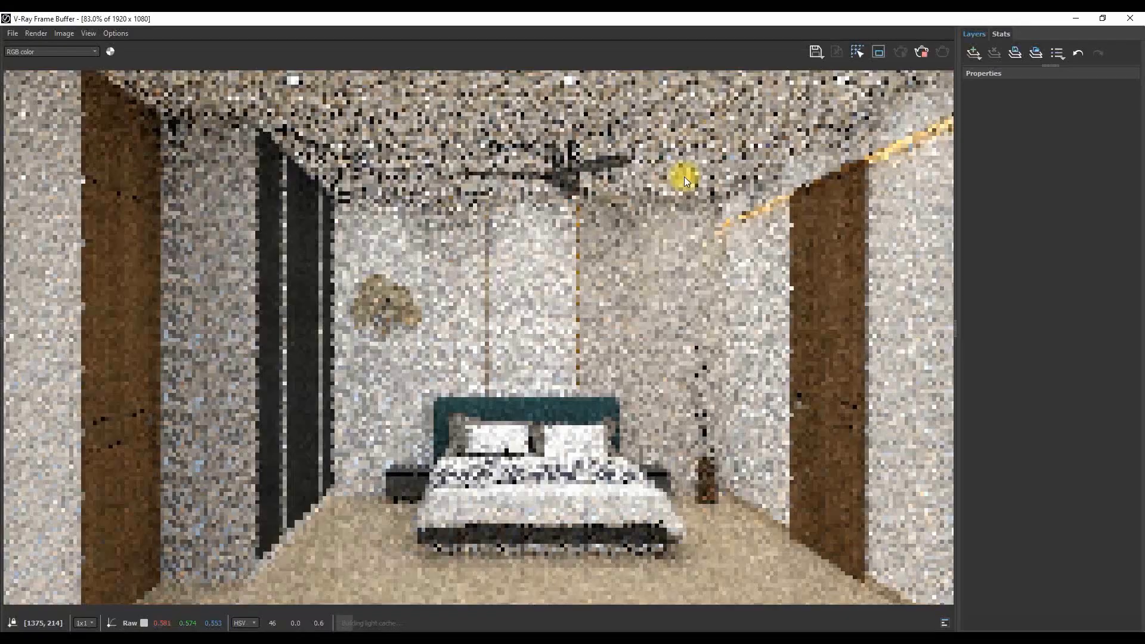